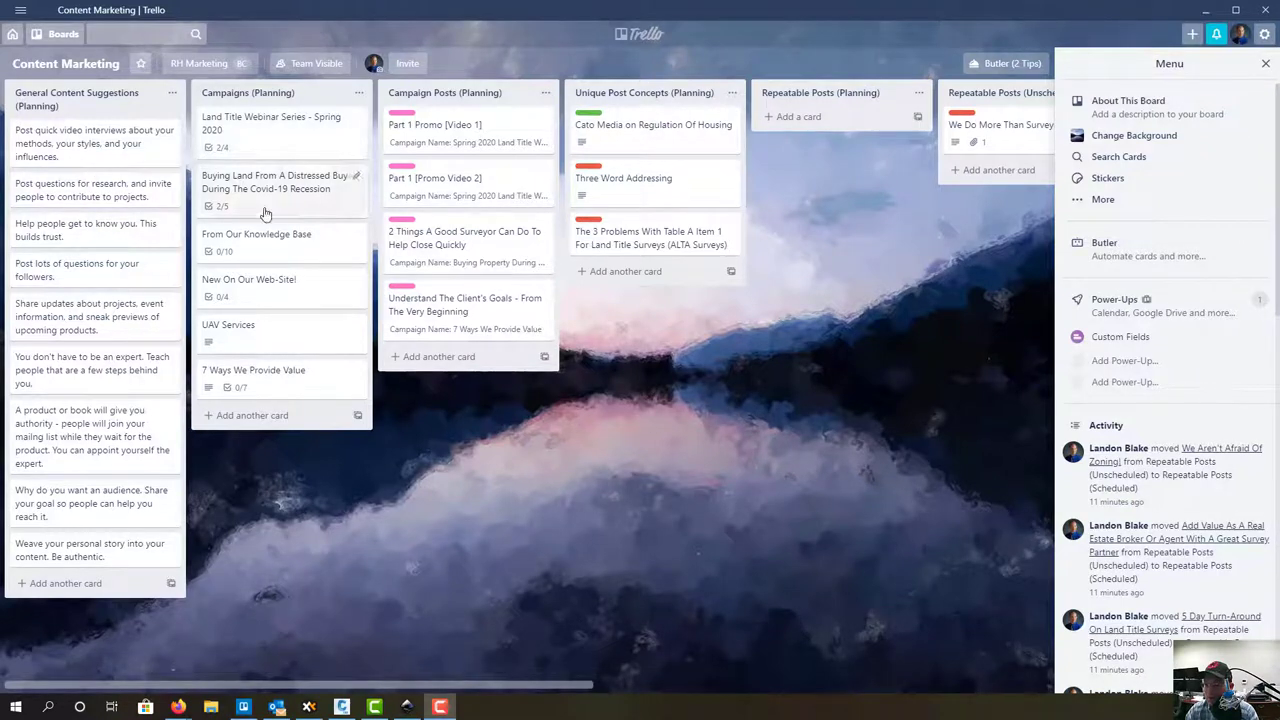
Copy the scheduled card "6 Ways A Local Land Surveyor Can Help With Commercial Real Estate Due Diligence" to the Social Media Calendar board's Monday list
left_click_drag(204, 688, 689, 705)
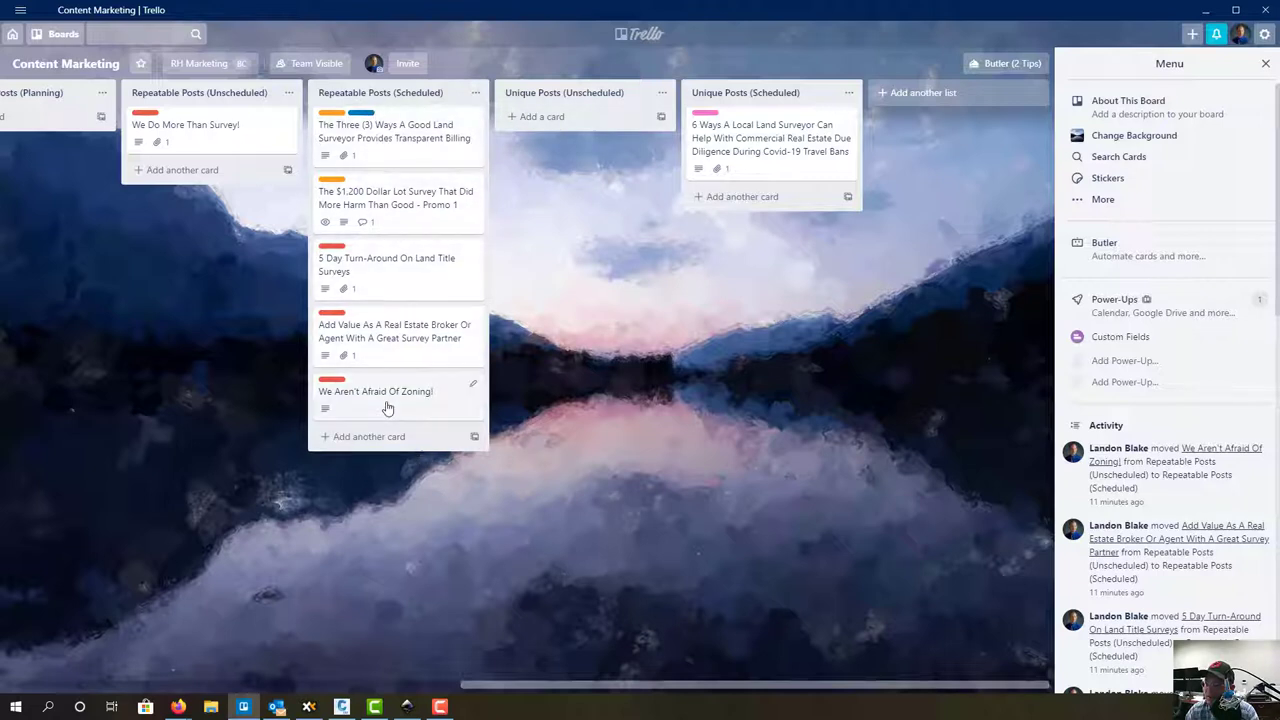
left_click(767, 136)
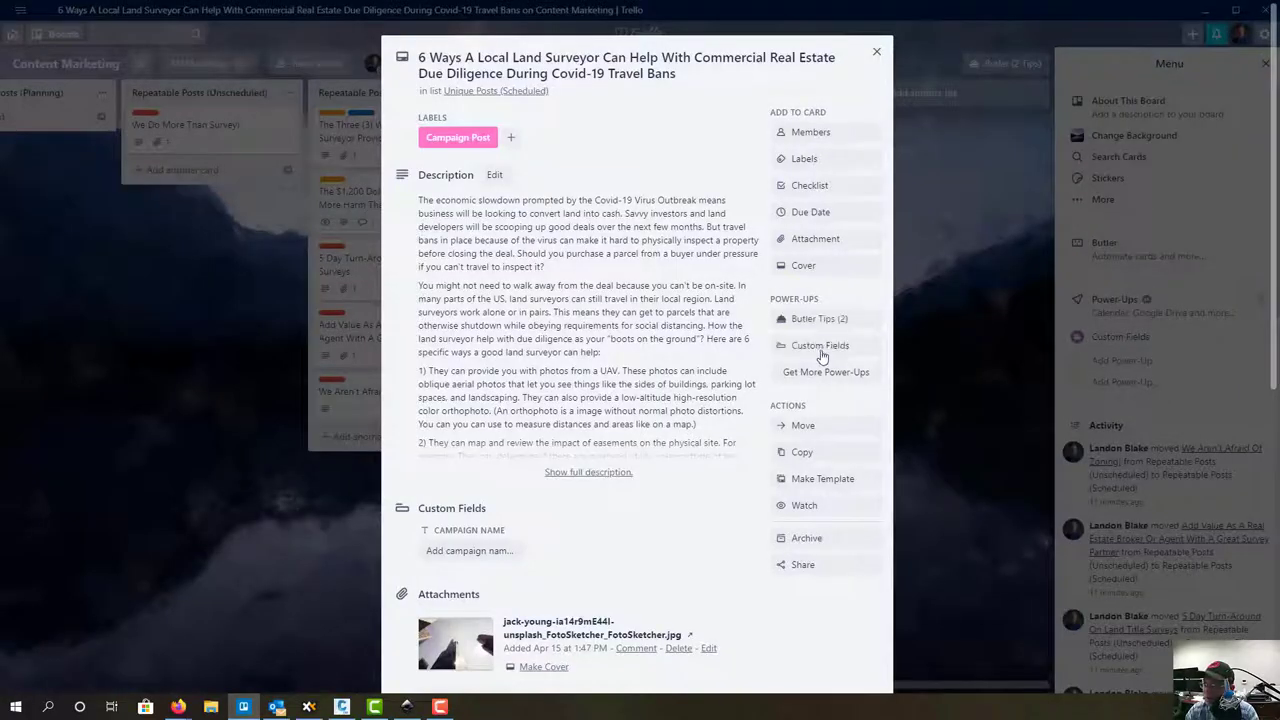
left_click(820, 459)
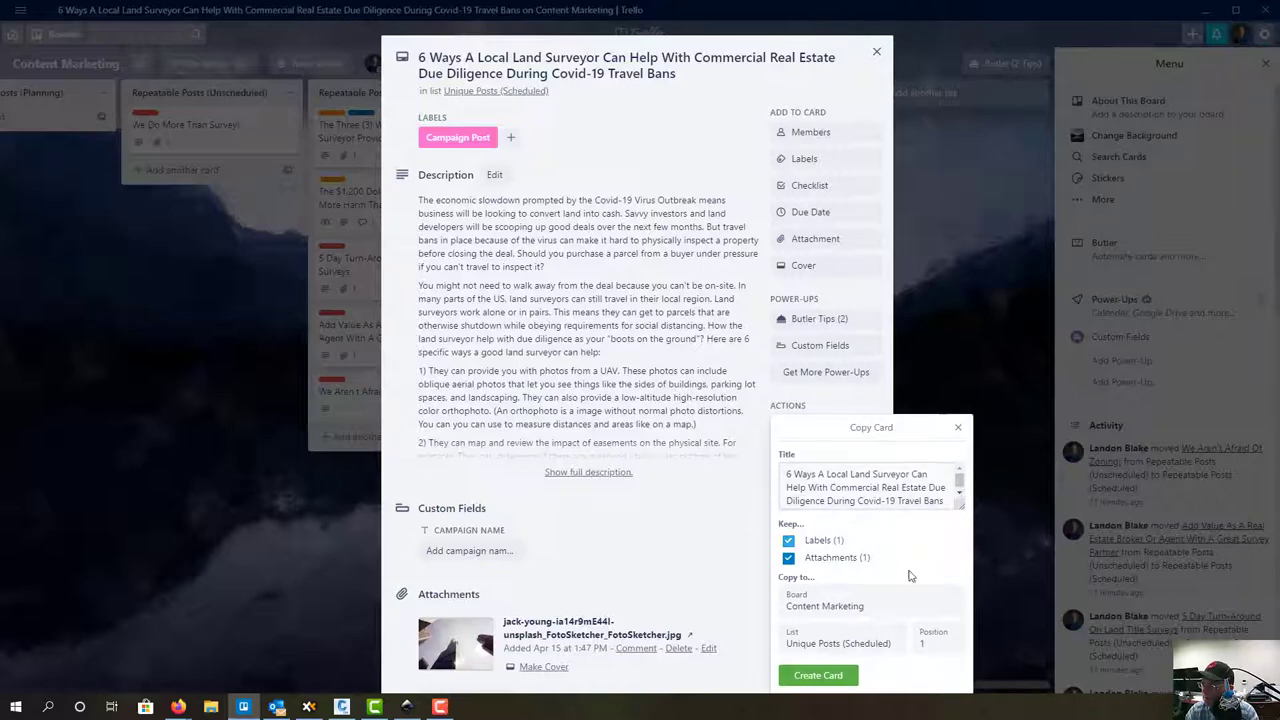
left_click(875, 604)
scroll(852, 505, "down", 10)
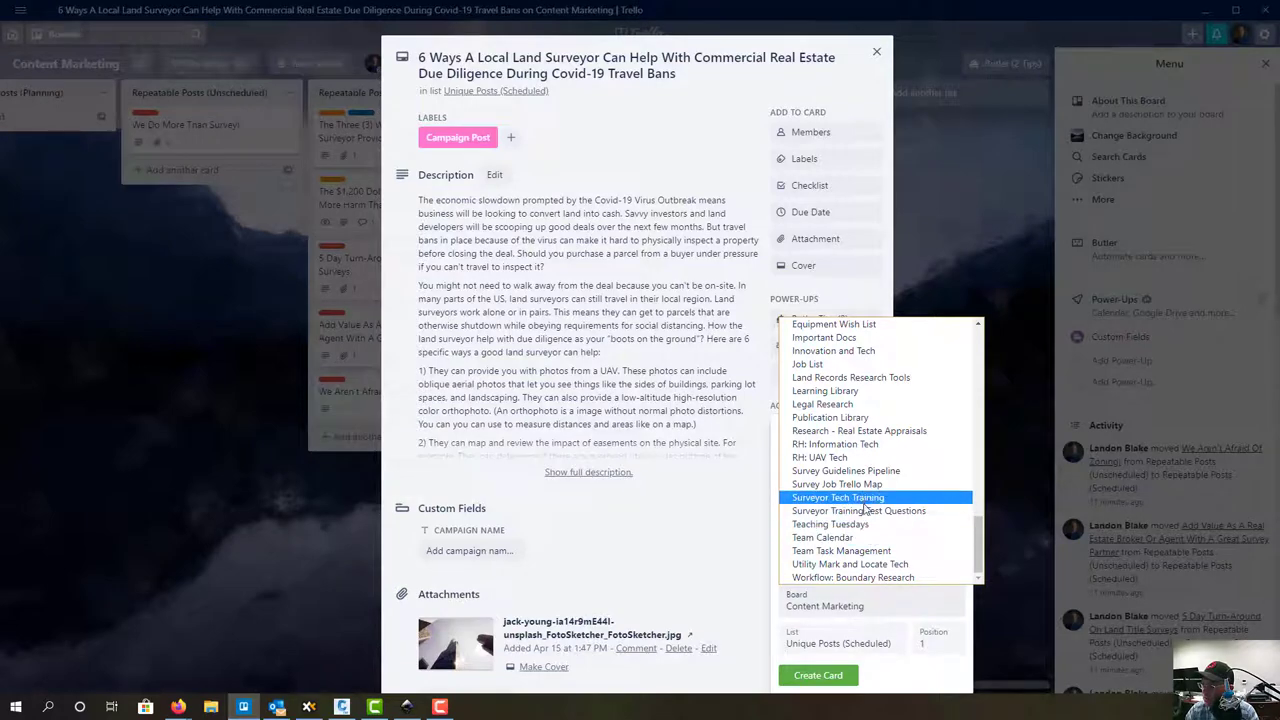
scroll(865, 508, "up", 5)
scroll(865, 508, "down", 2)
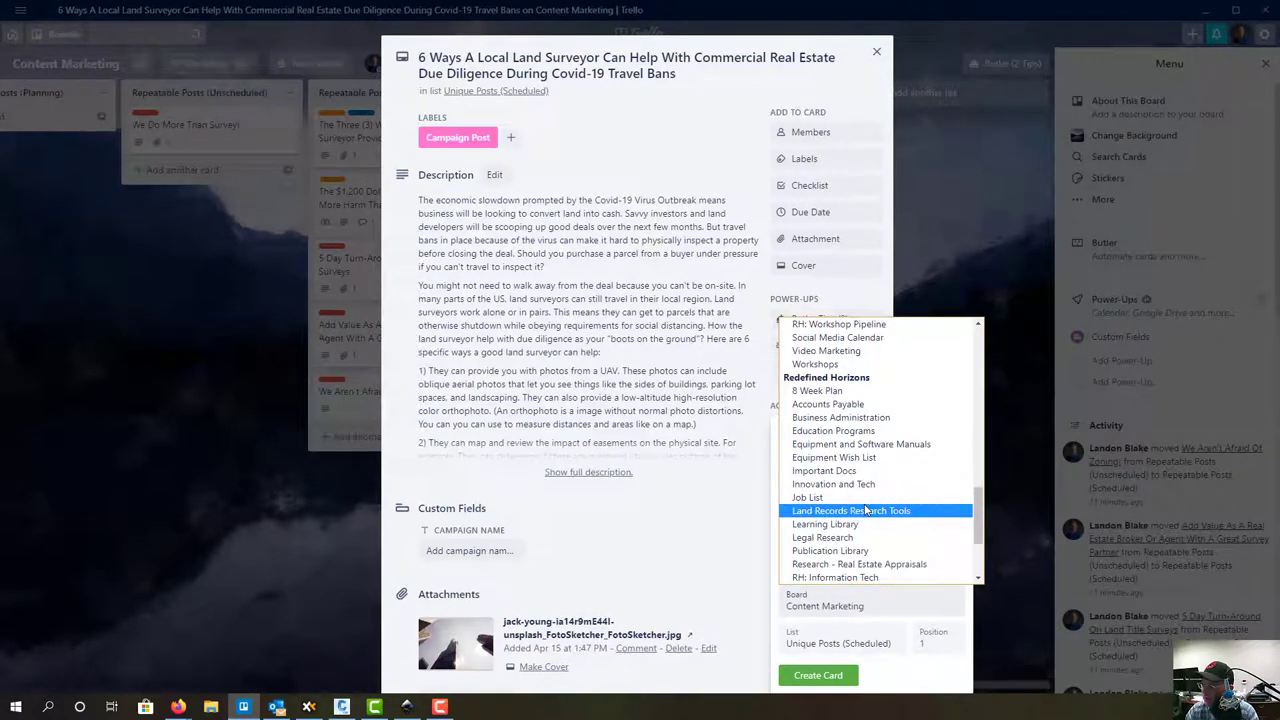
scroll(866, 510, "down", 3)
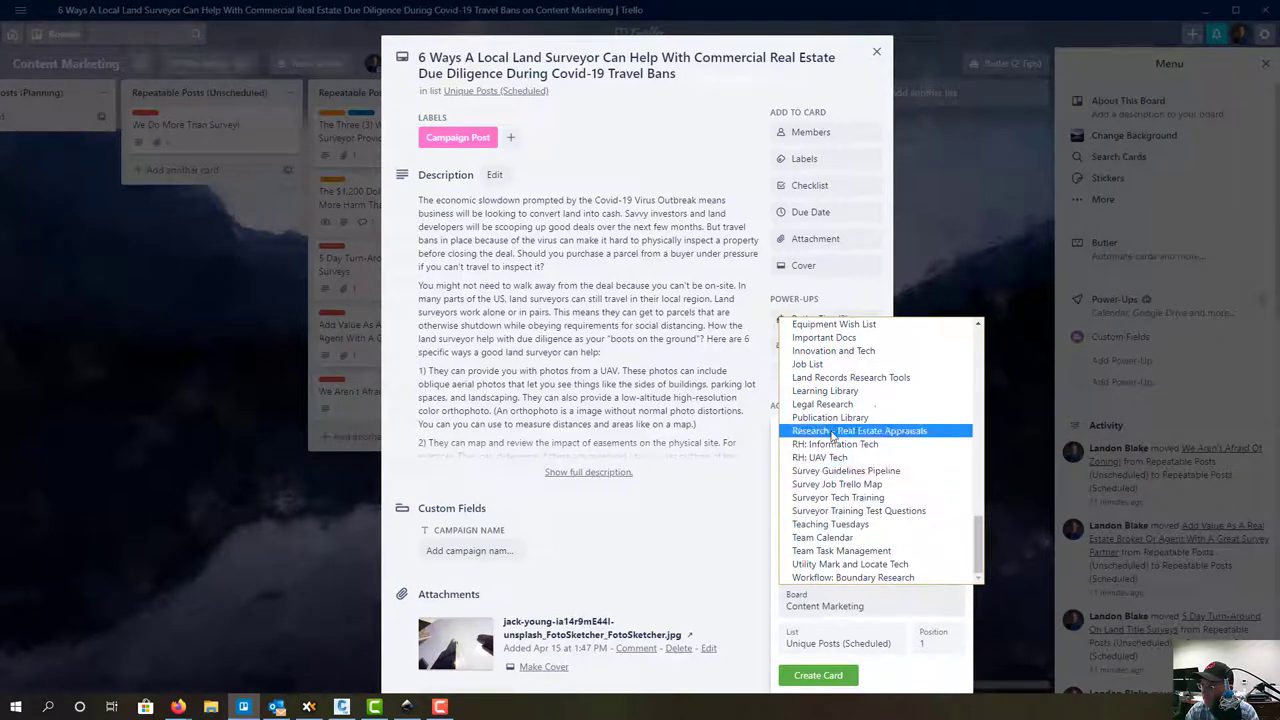
scroll(832, 422, "up", 5)
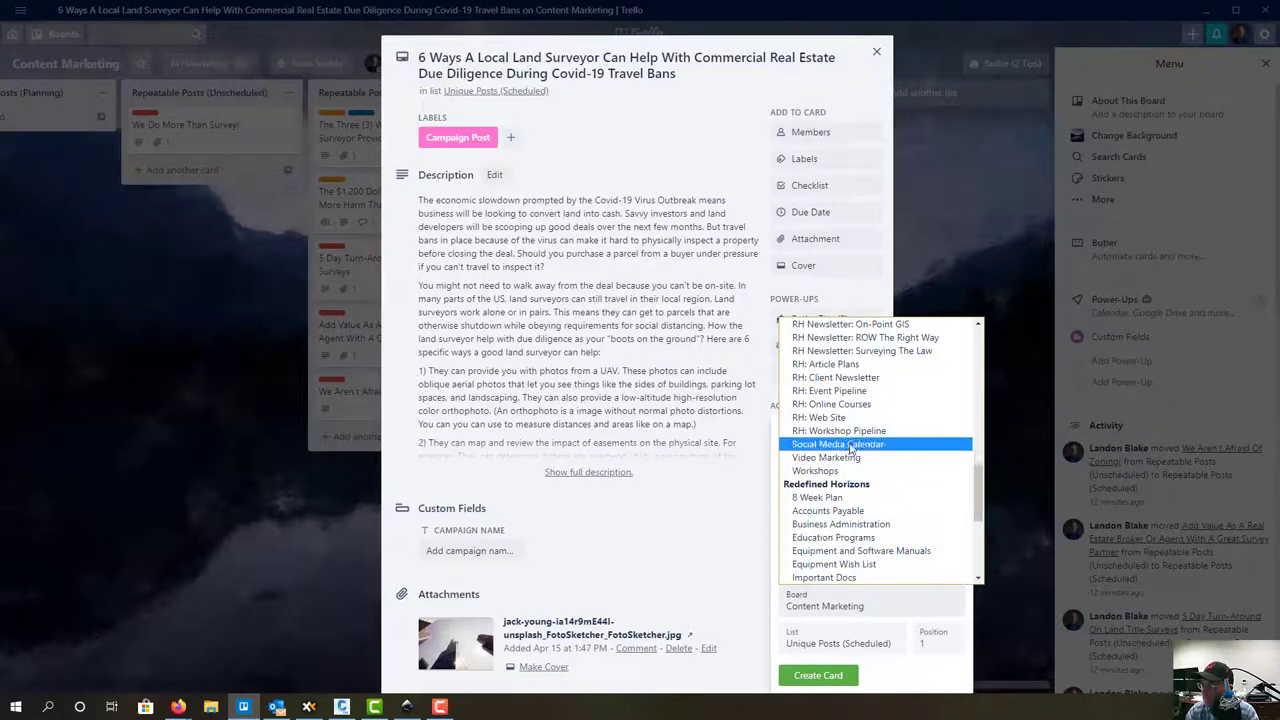
left_click(846, 444)
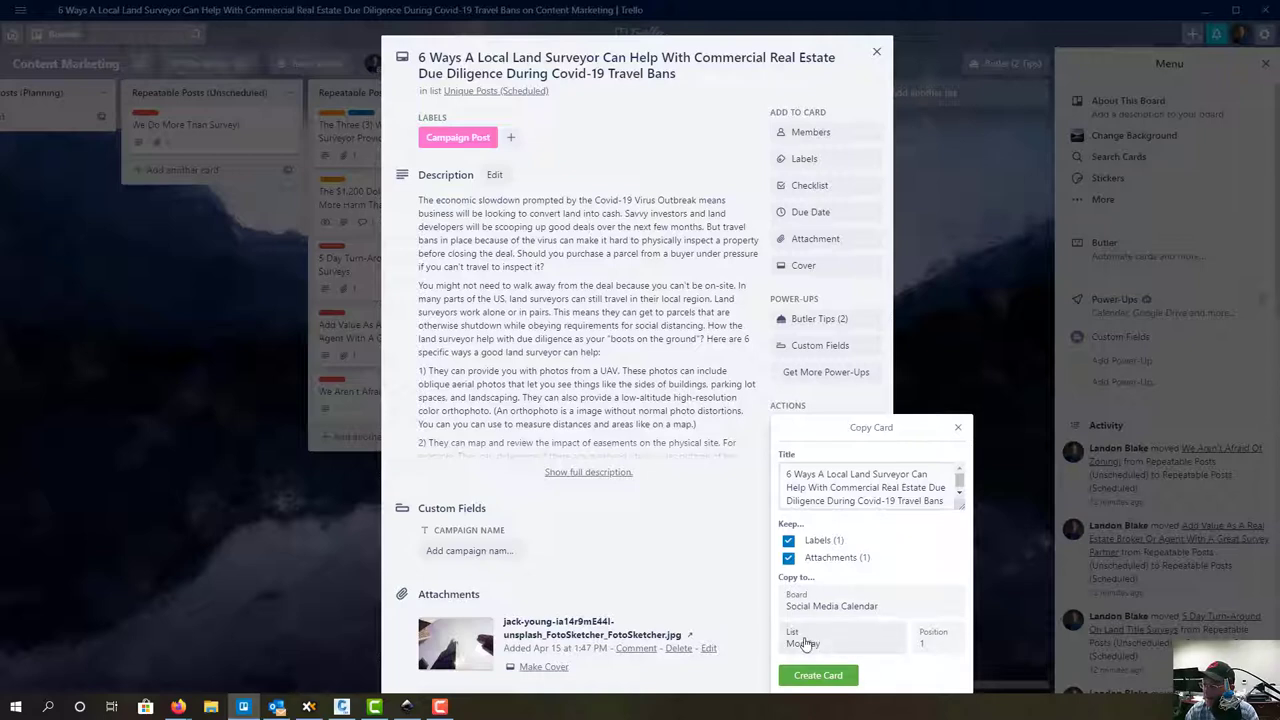
left_click(815, 679)
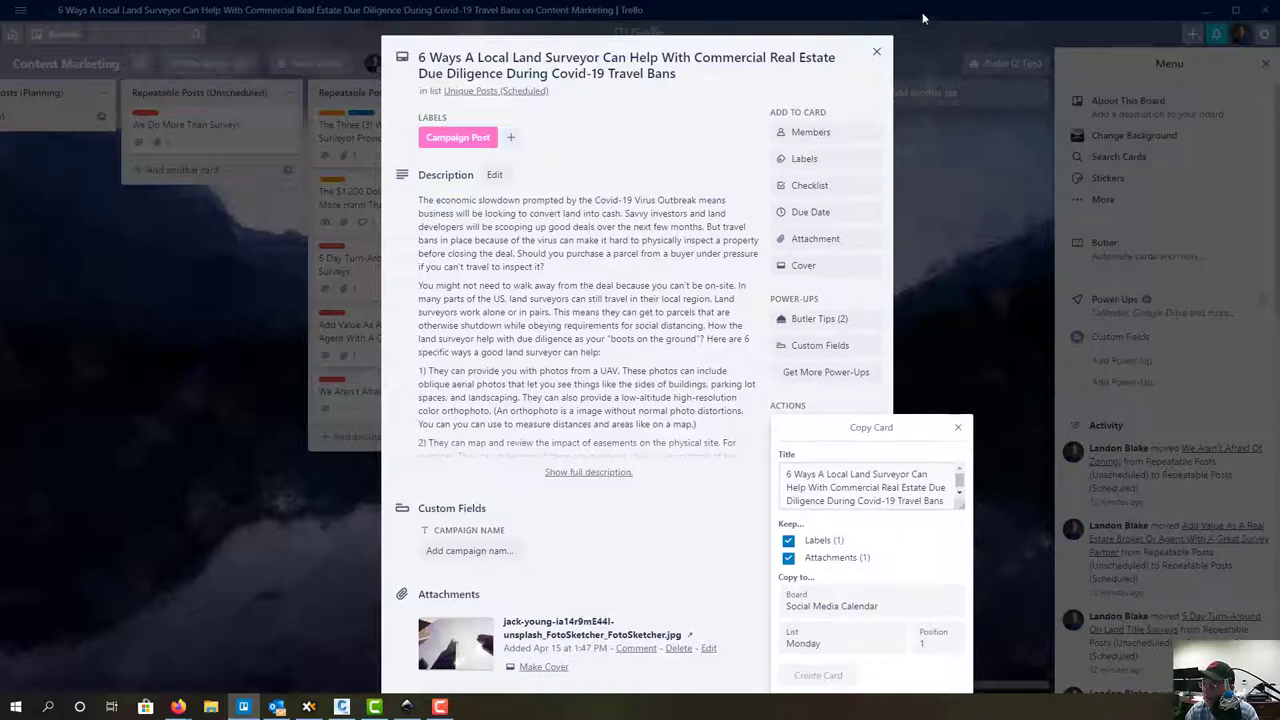
left_click(877, 51)
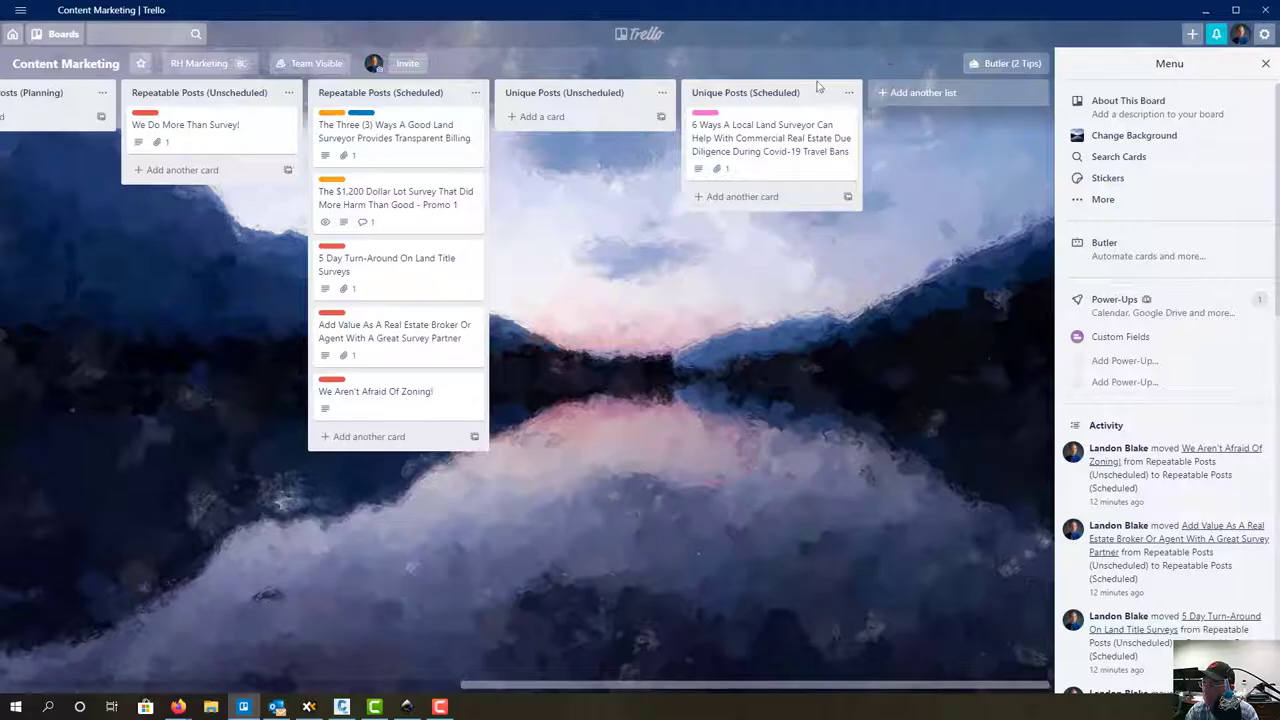
Copy the card "The Three (3) Ways A Good Land Surveyor Provides Transparent Billing" to the Monday list of the Social Media Calendar board
left_click(424, 143)
left_click(818, 438)
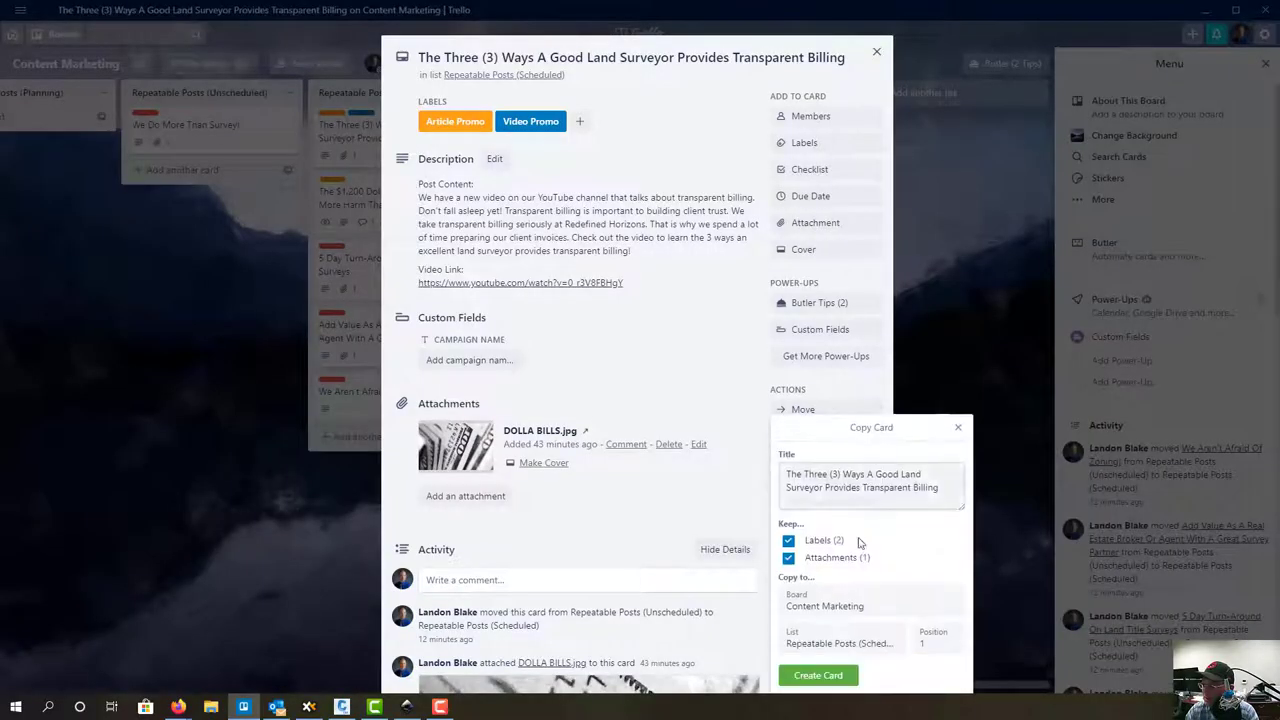
left_click(856, 608)
scroll(850, 505, "down", 5)
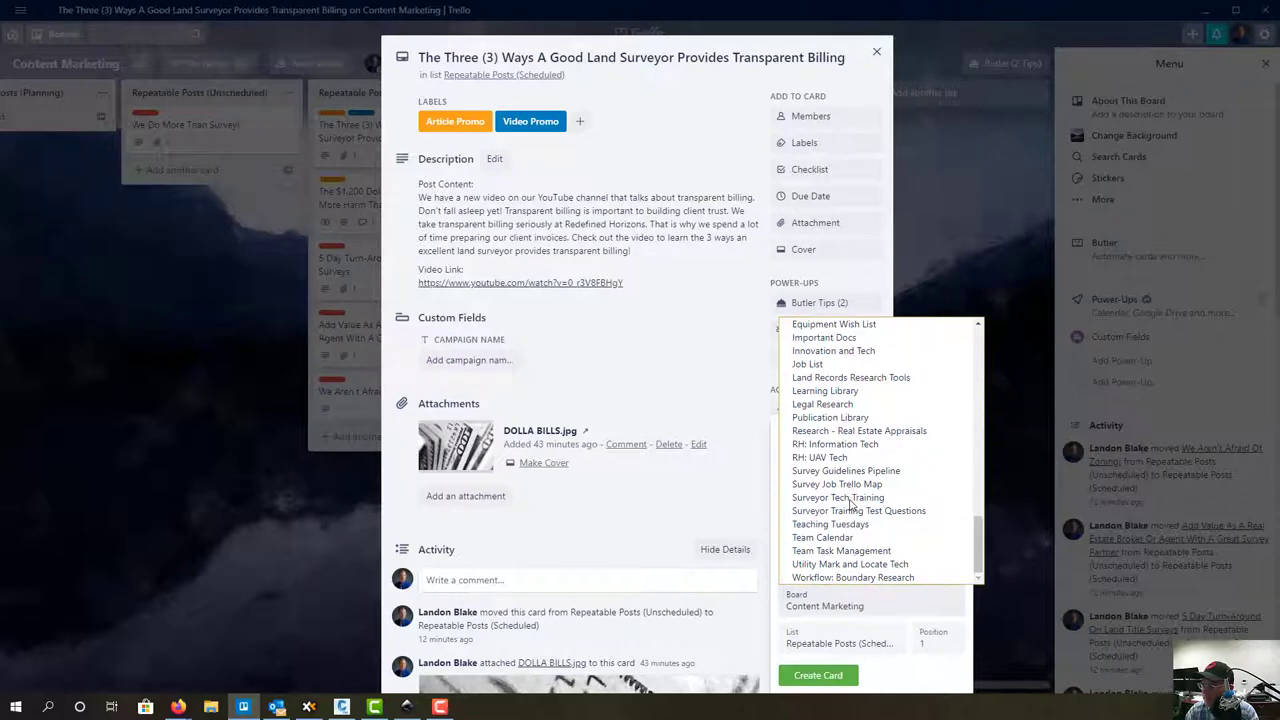
scroll(848, 500, "up", 5)
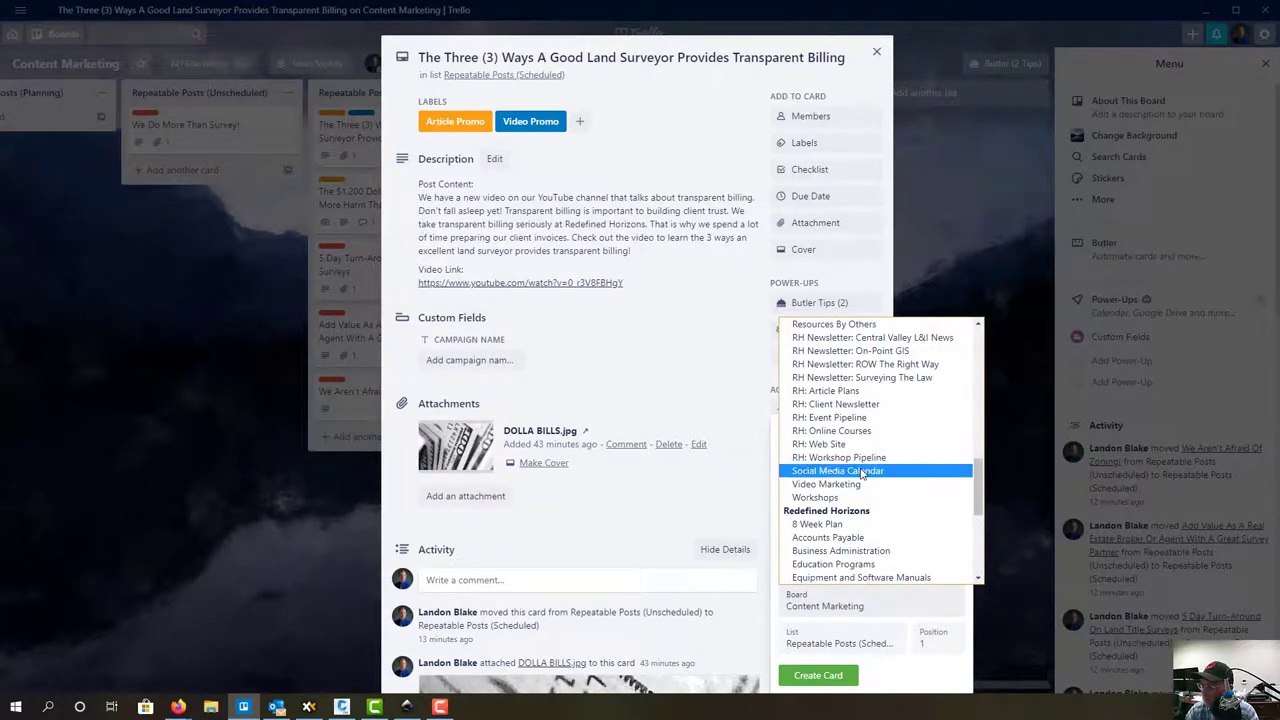
left_click(862, 471)
left_click(822, 676)
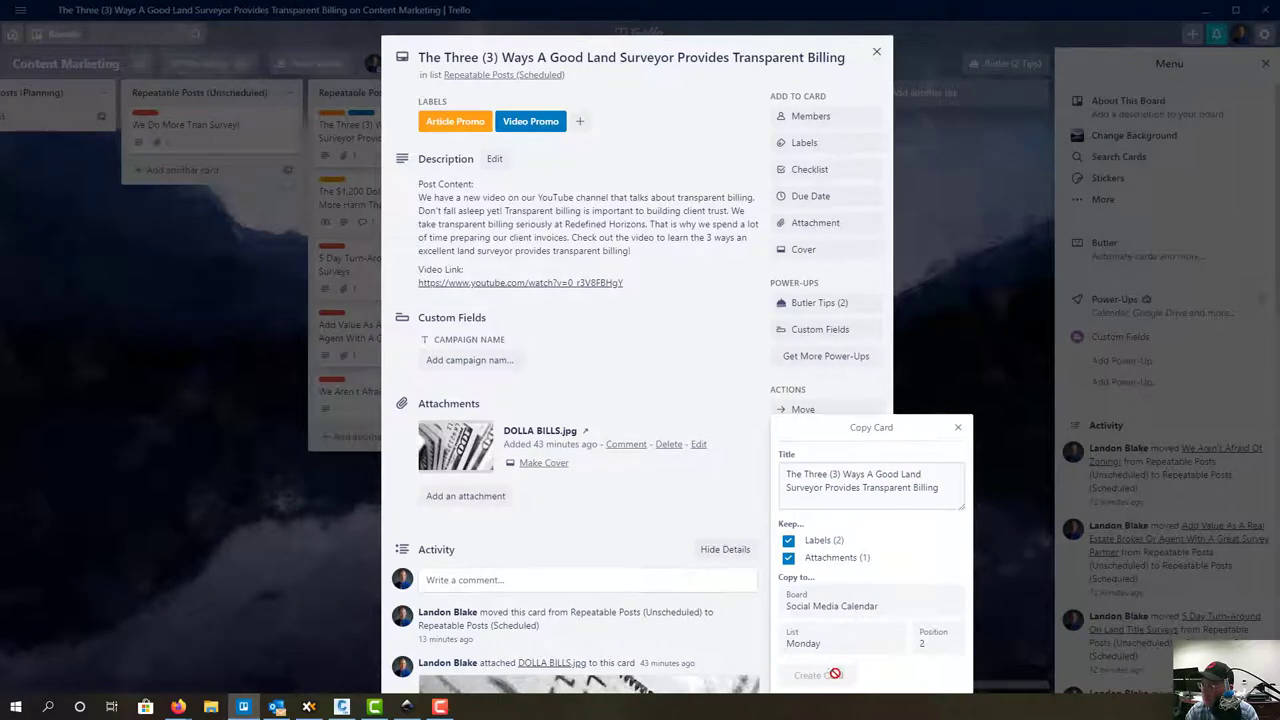
left_click(876, 52)
Copy the card "The $1,200 Dollar Lot Survey That Did More Harm Than Good - Promo 1" to Social Media Calendar's Monday list
left_click(465, 203)
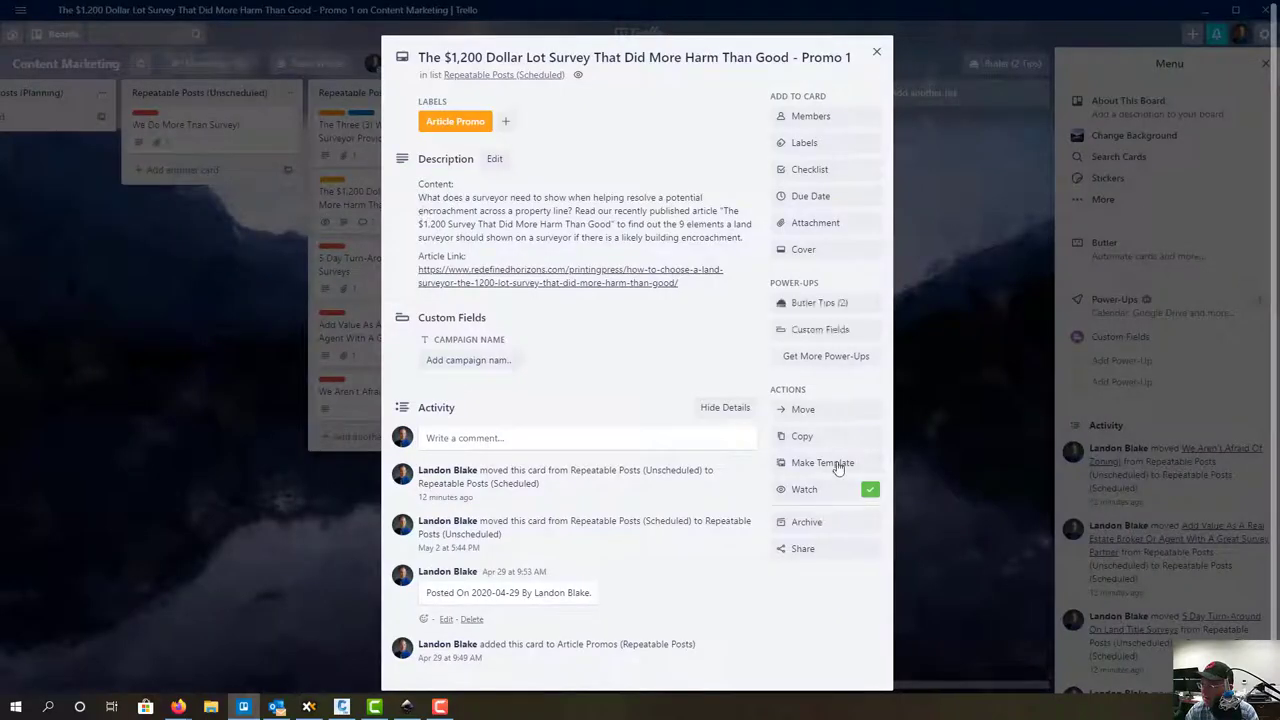
left_click(830, 446)
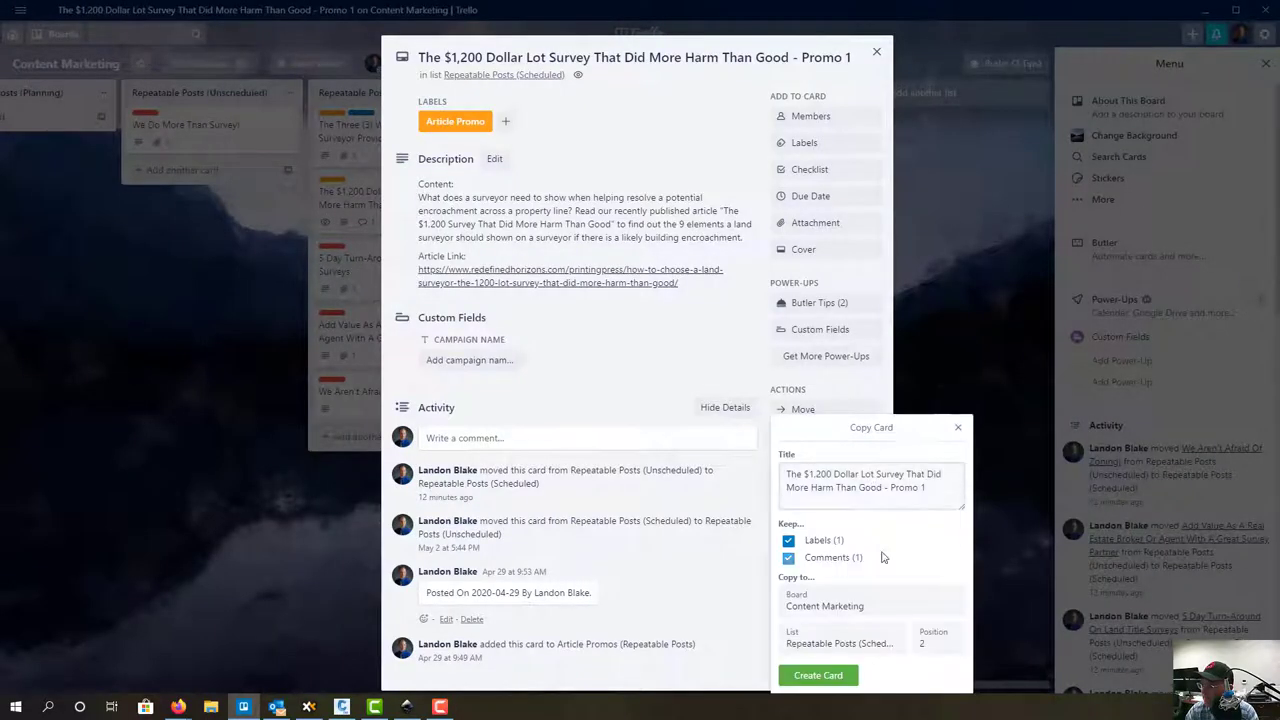
left_click(826, 602)
scroll(850, 522, "down", 5)
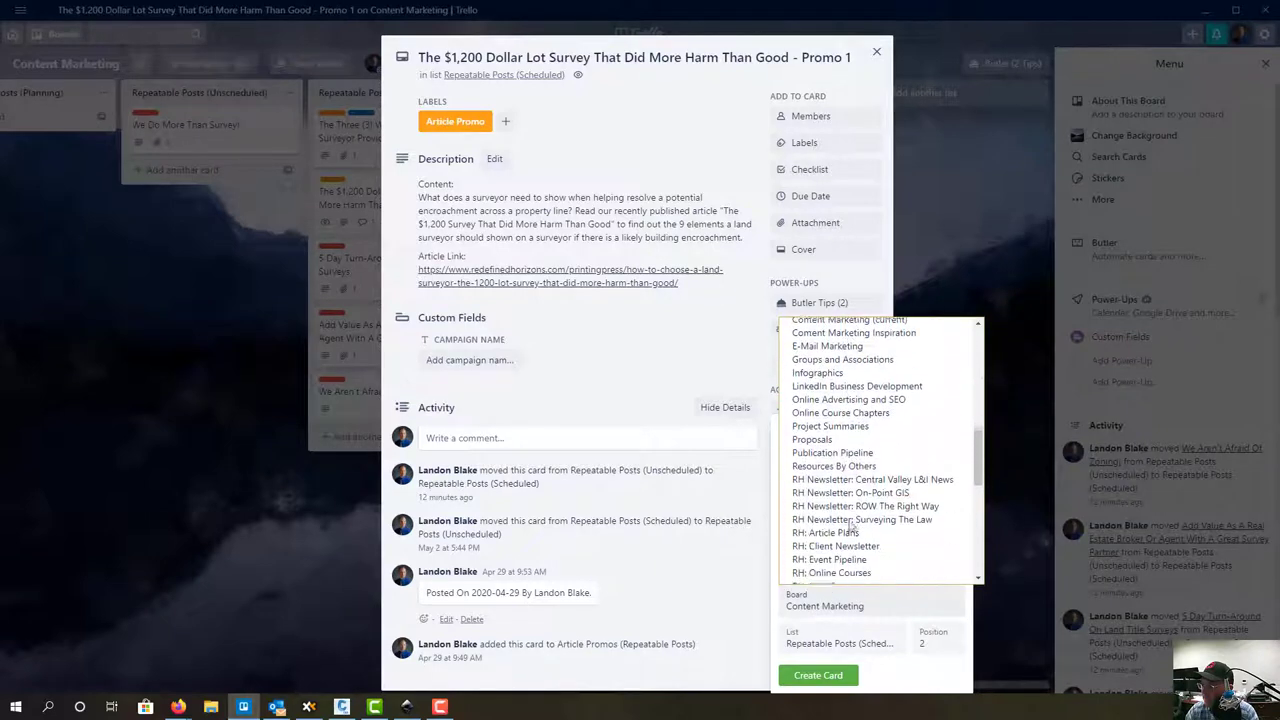
left_click(838, 470)
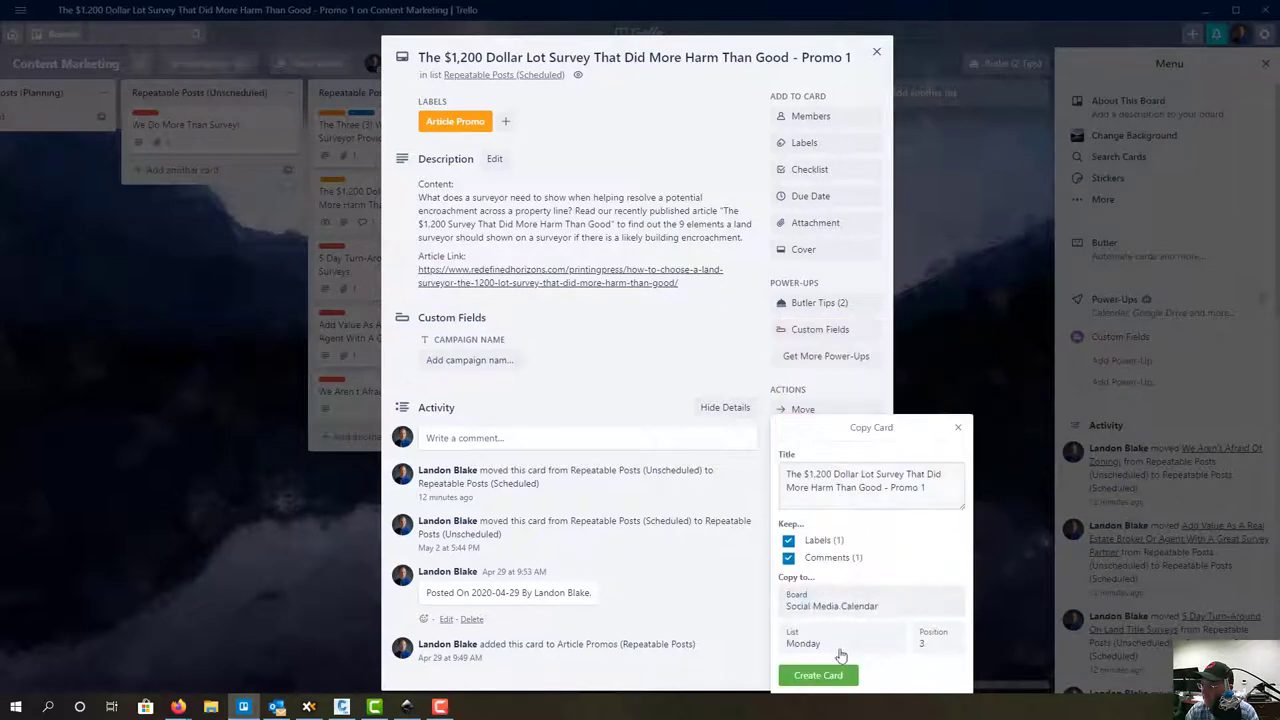
left_click(836, 678)
left_click(876, 51)
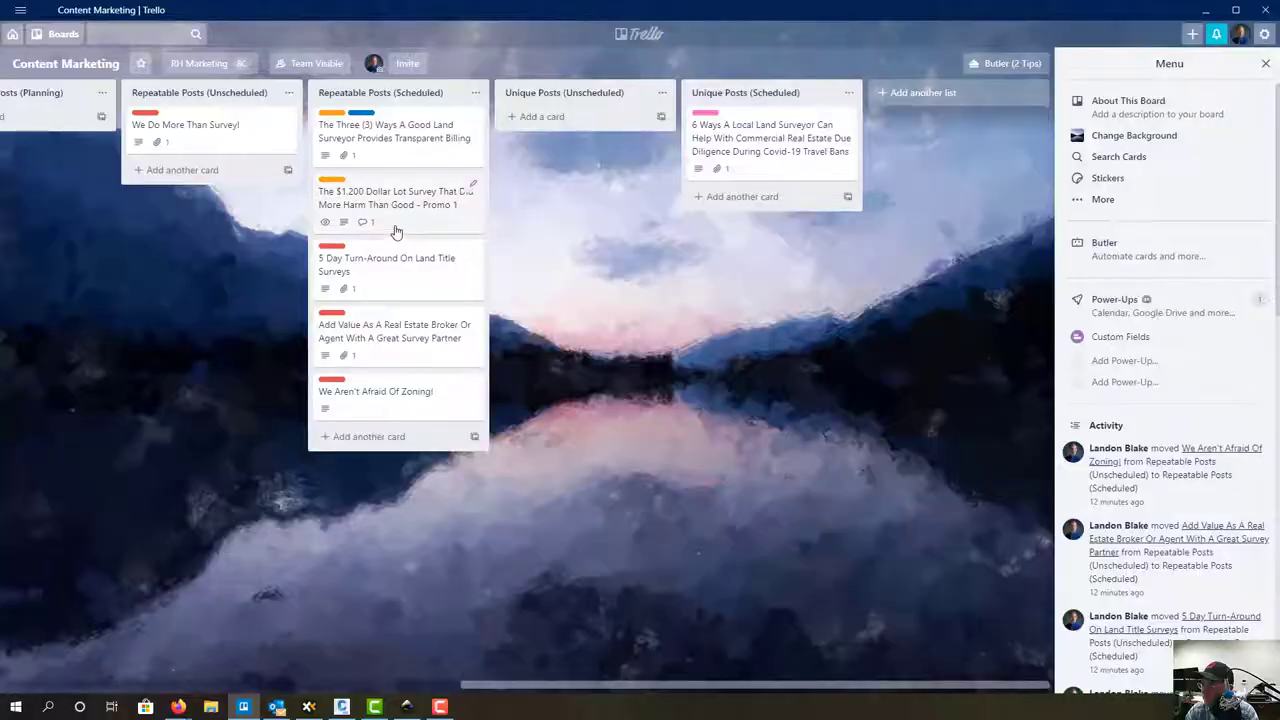
Create a second copy of the "$1,200 Dollar Lot Survey" promo card in the Monday list of Social Media Calendar
left_click(396, 216)
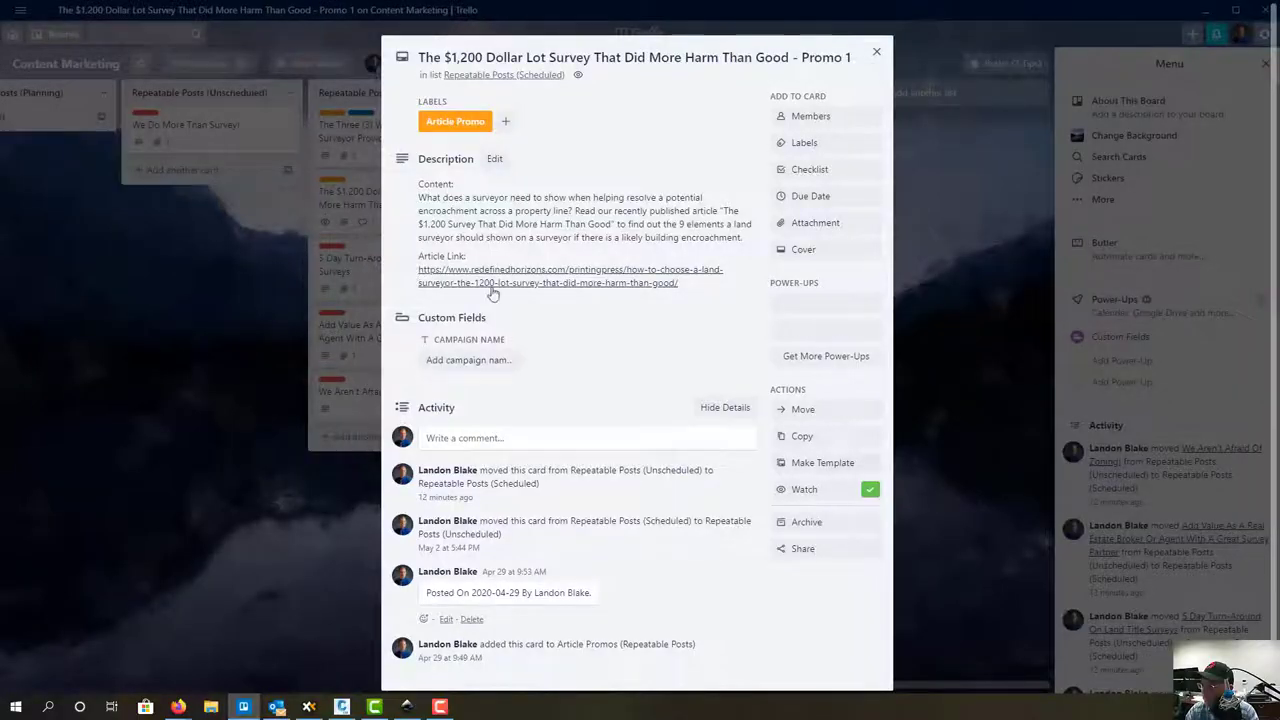
left_click(806, 436)
left_click(836, 600)
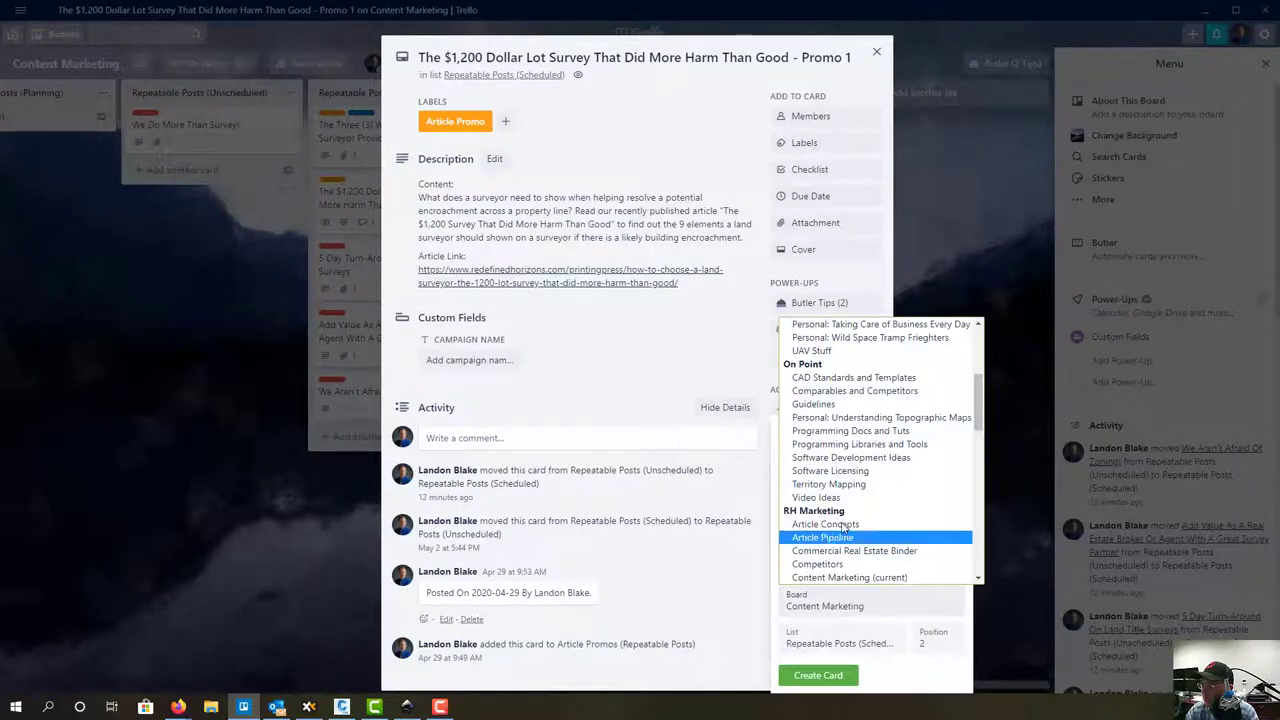
scroll(848, 505, "down", 8)
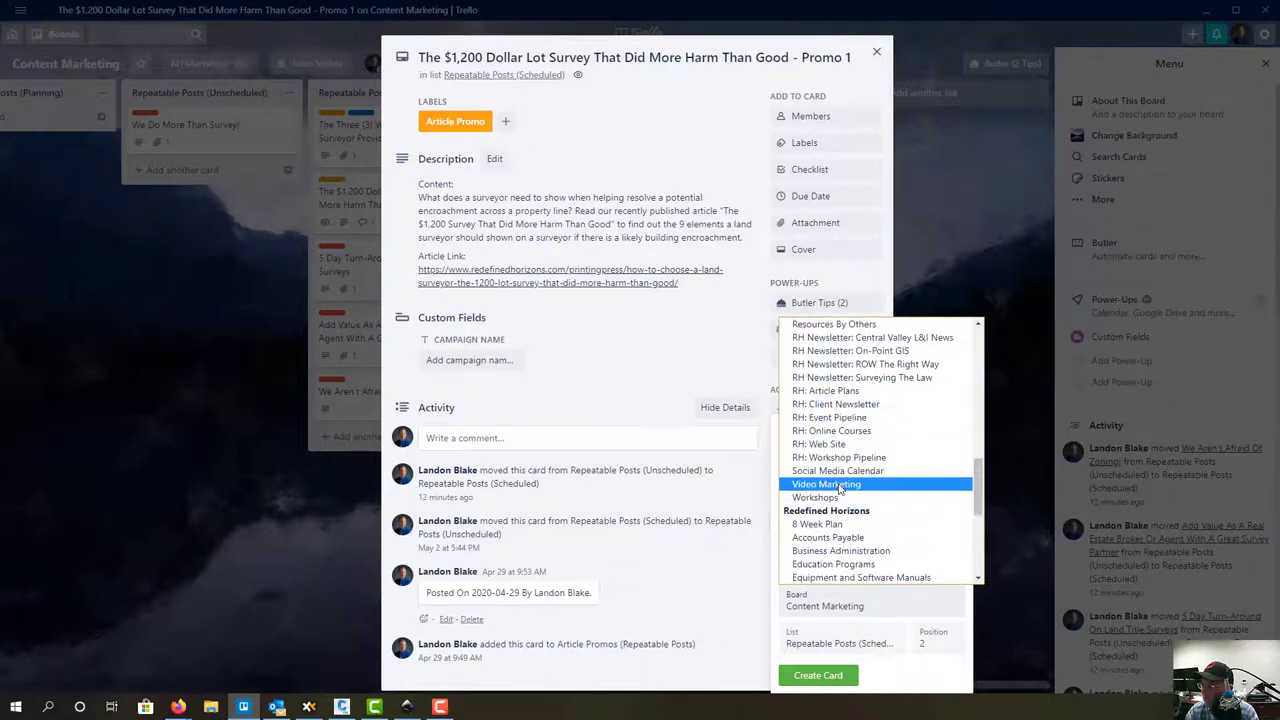
left_click(840, 472)
left_click(825, 675)
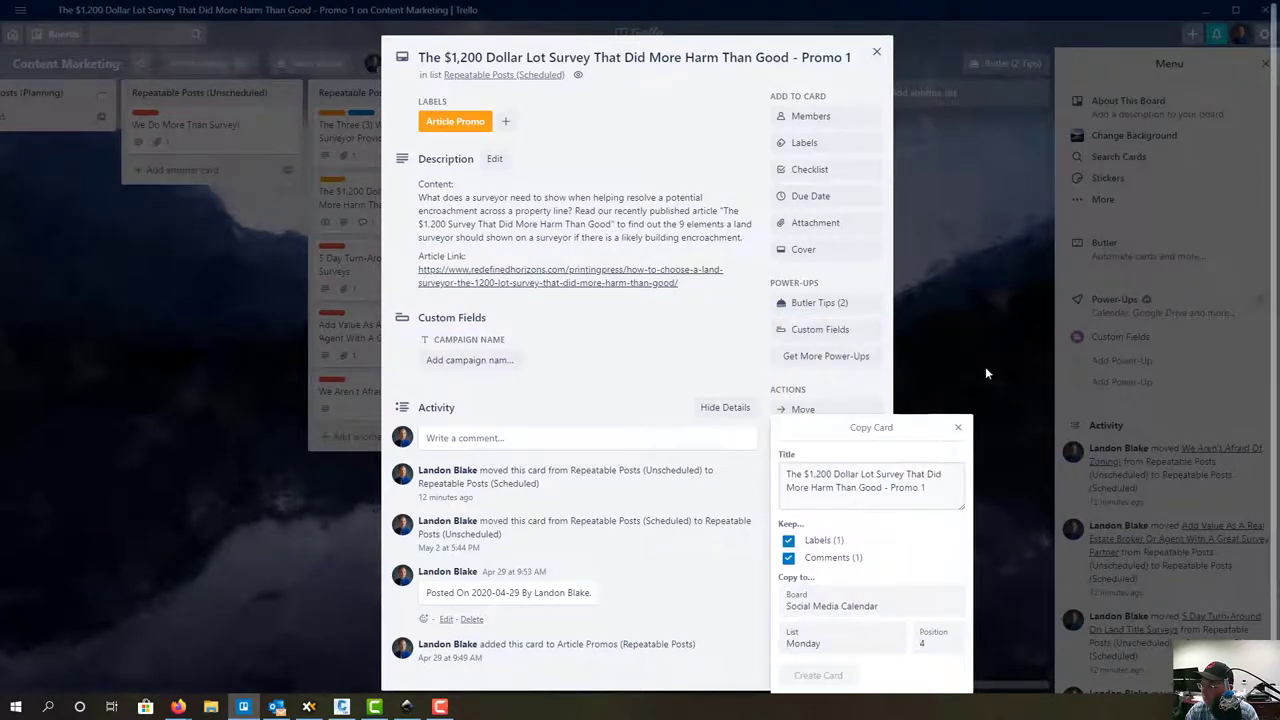
left_click(876, 51)
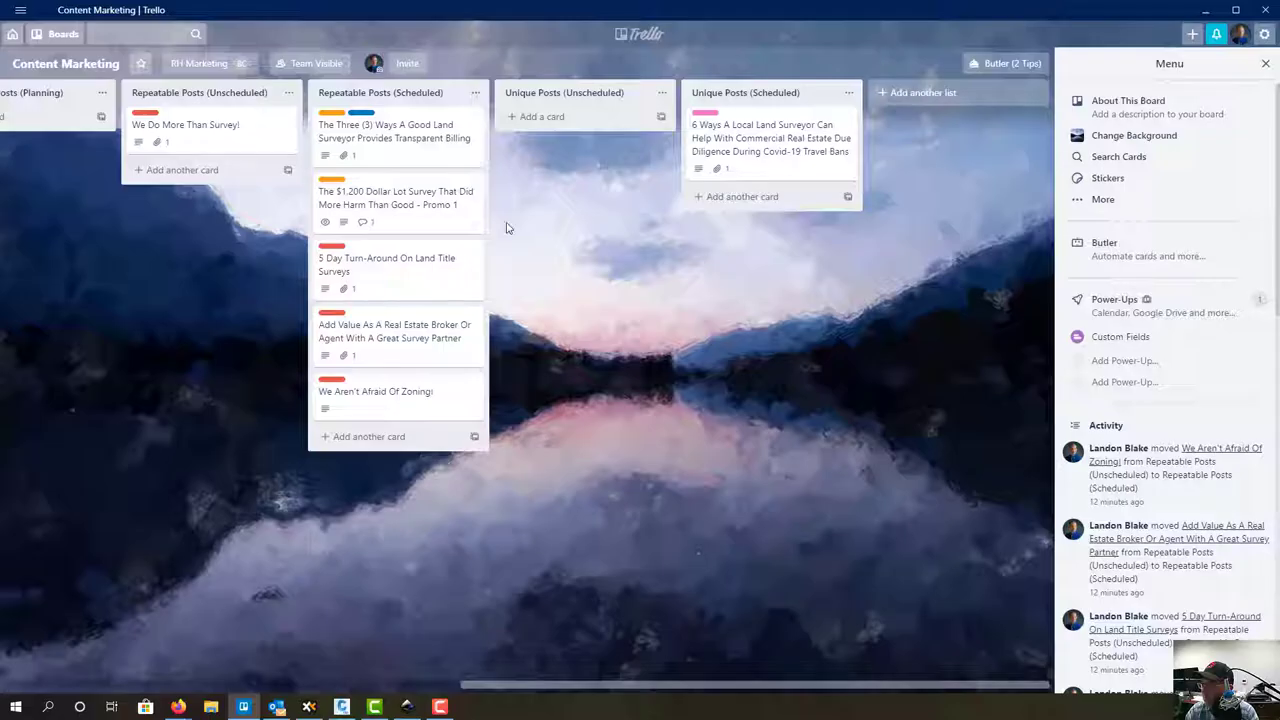
Copy the card "5 Day Turn-Around On Land Title Surveys" to the Monday list of the Social Media Calendar board
left_click(389, 268)
left_click(835, 438)
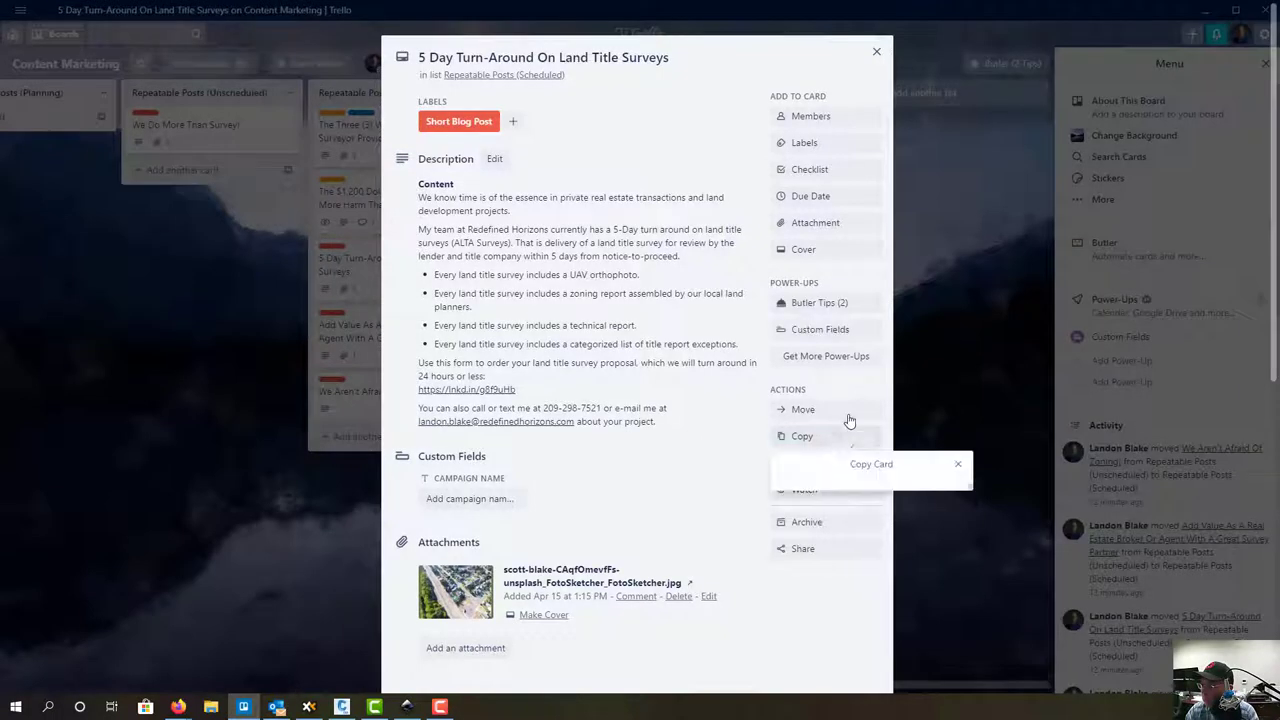
left_click(860, 605)
scroll(850, 530, "down", 5)
scroll(845, 520, "down", 3)
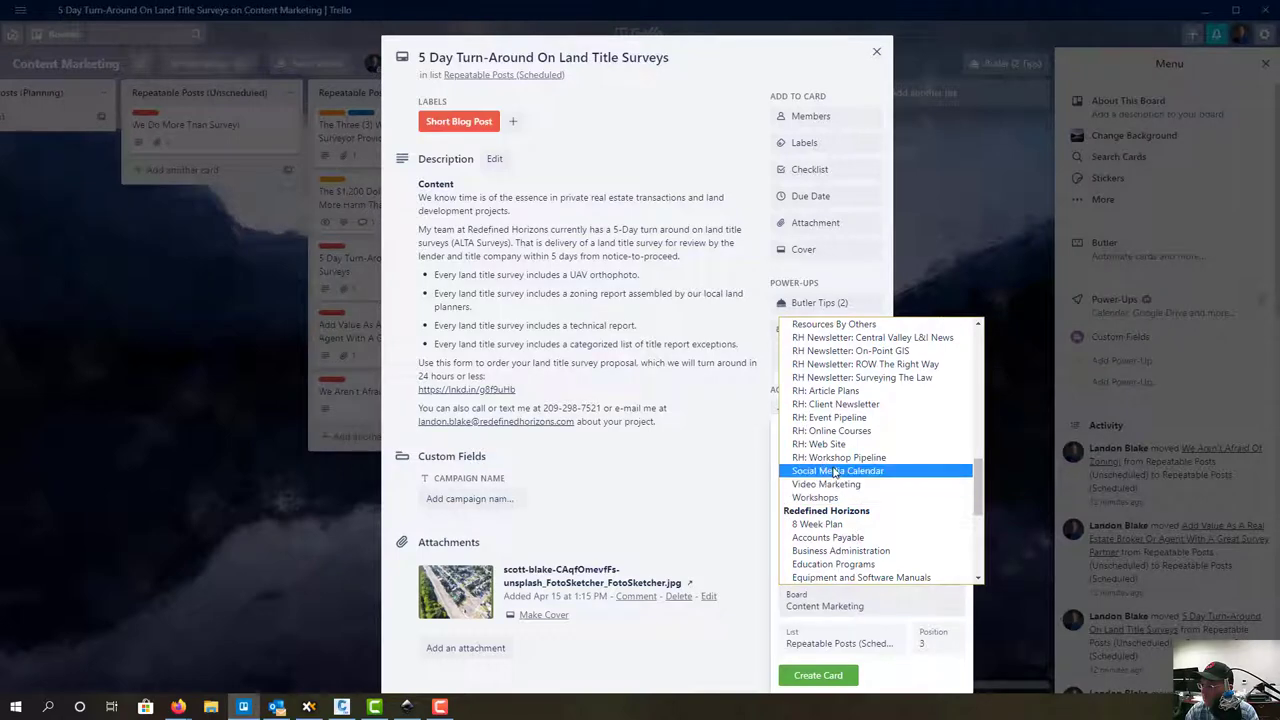
left_click(838, 470)
left_click(856, 678)
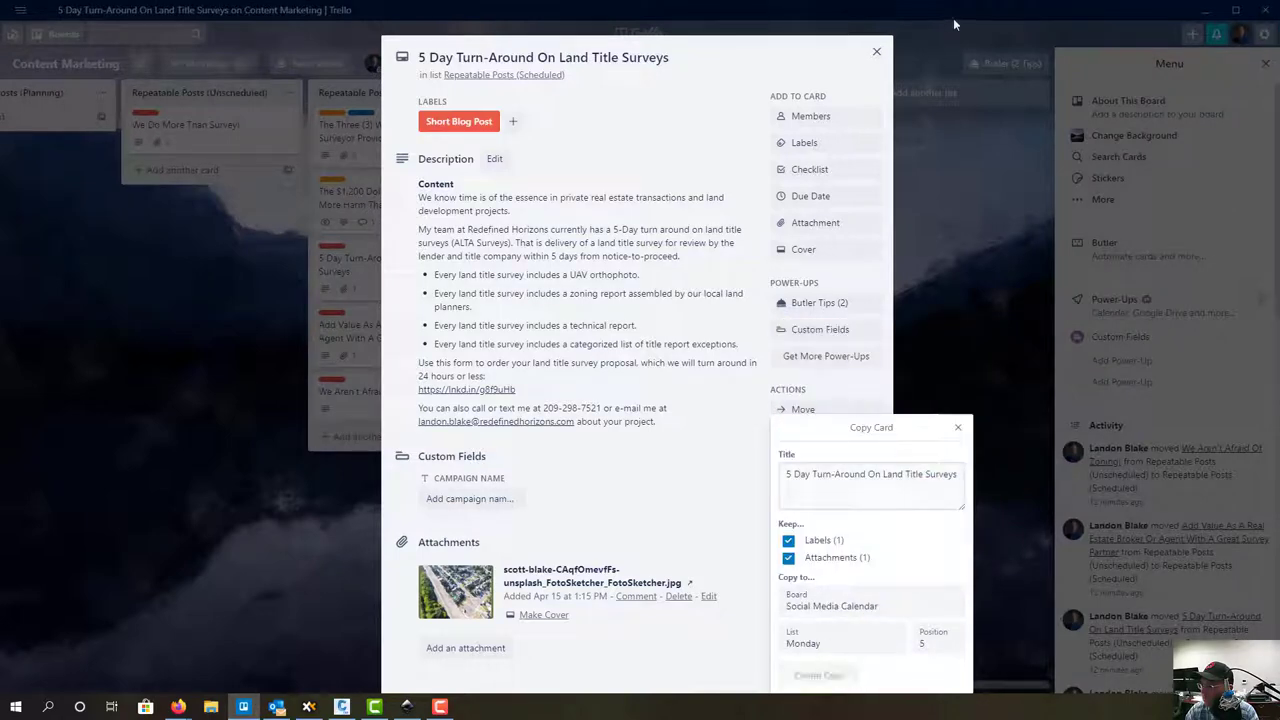
left_click(876, 52)
Copy "Add Value As A Real Estate Broker Or Agent With A Great Survey Partner" to the Social Media Calendar board's Monday list
left_click(452, 340)
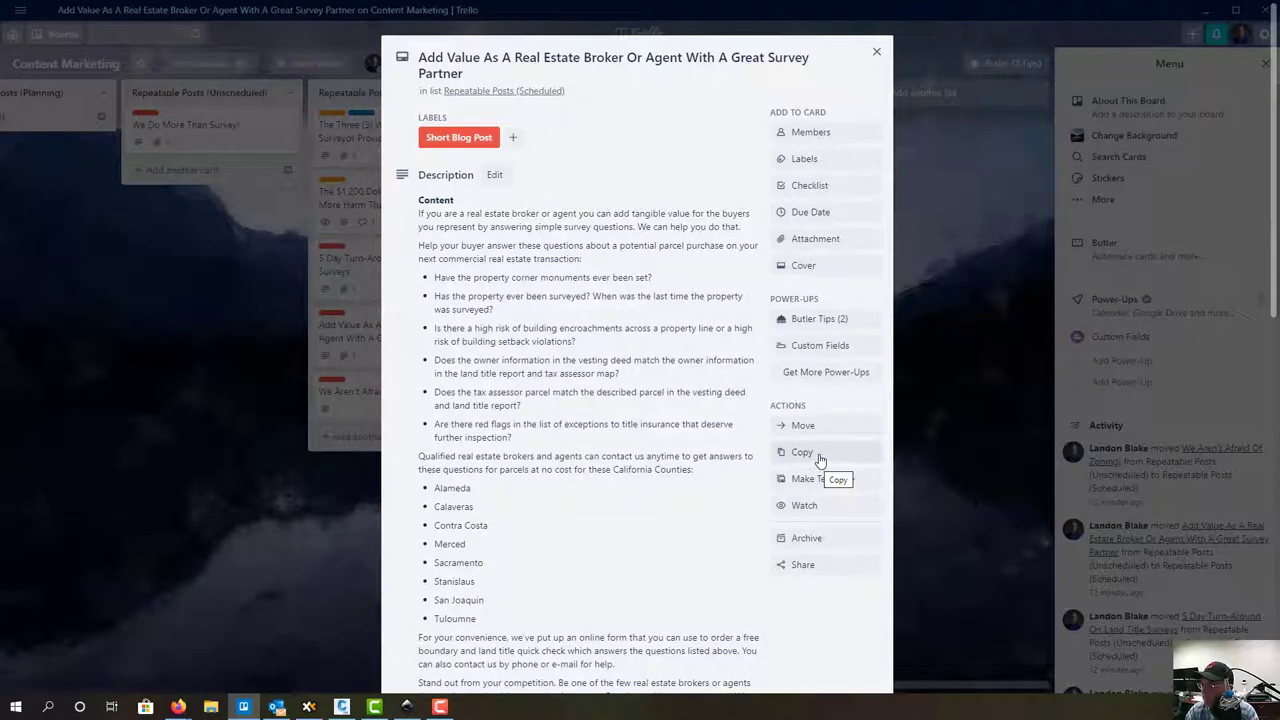
left_click(810, 456)
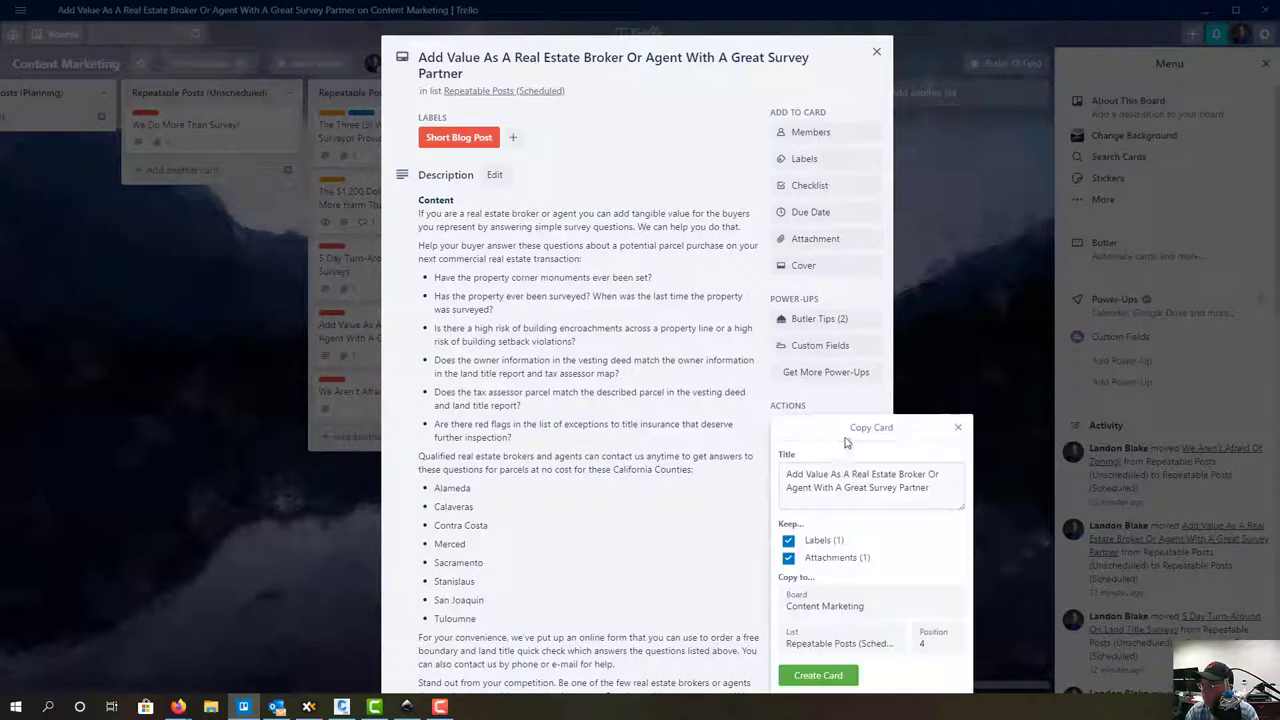
left_click(870, 604)
scroll(873, 500, "down", 5)
left_click(838, 337)
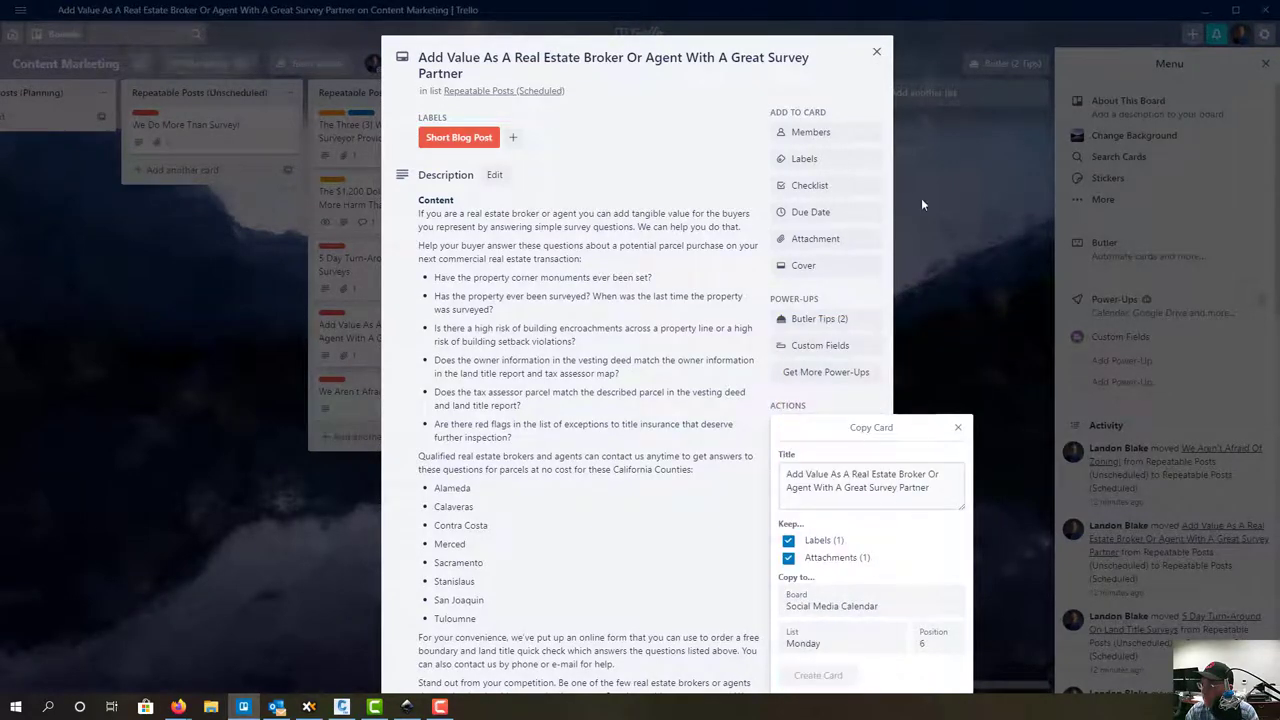
left_click(876, 51)
Copy the card "We Aren't Afraid Of Zoning!" to the Monday list of the Social Media Calendar board
left_click(429, 398)
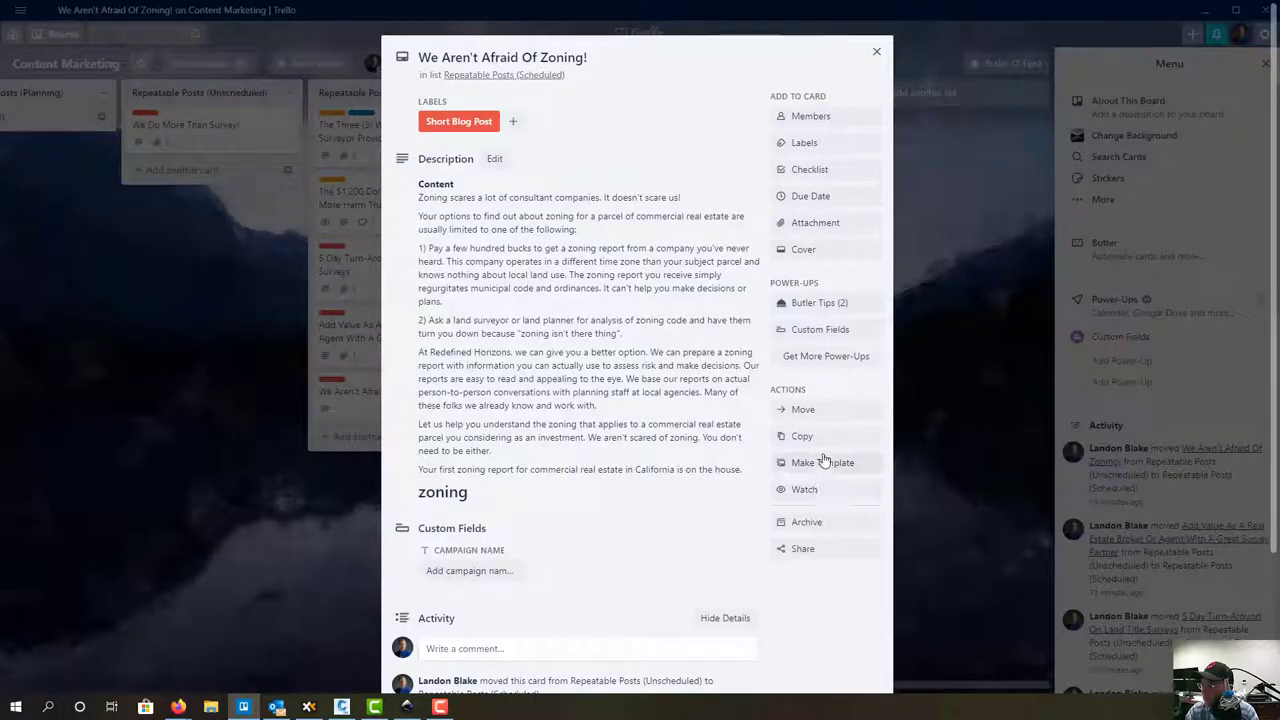
left_click(802, 437)
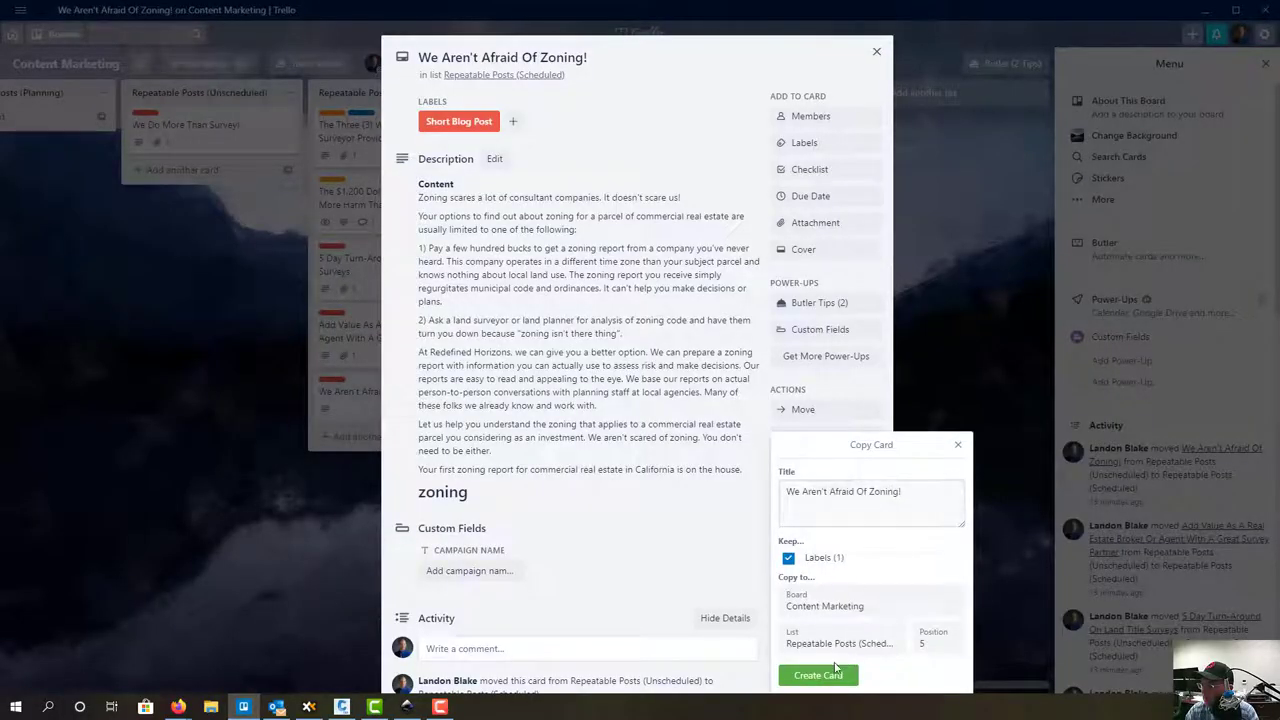
left_click(857, 607)
scroll(836, 480, "up", 5)
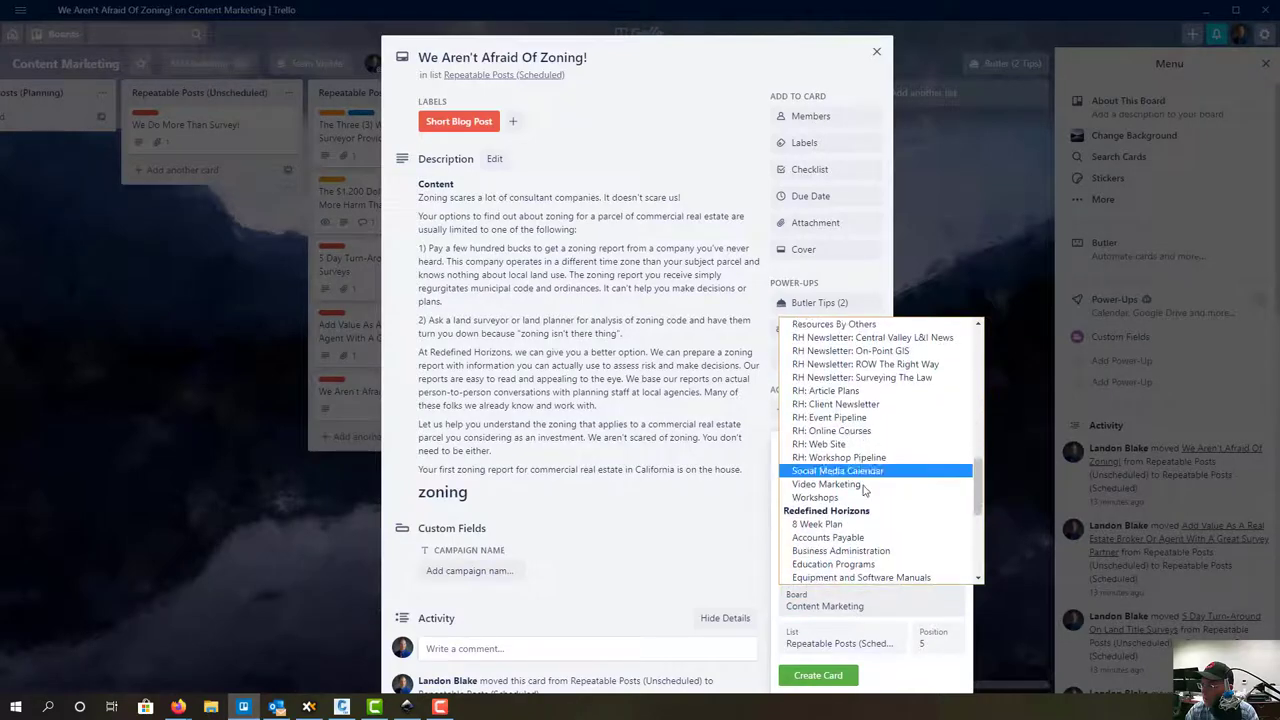
left_click(836, 471)
left_click(818, 675)
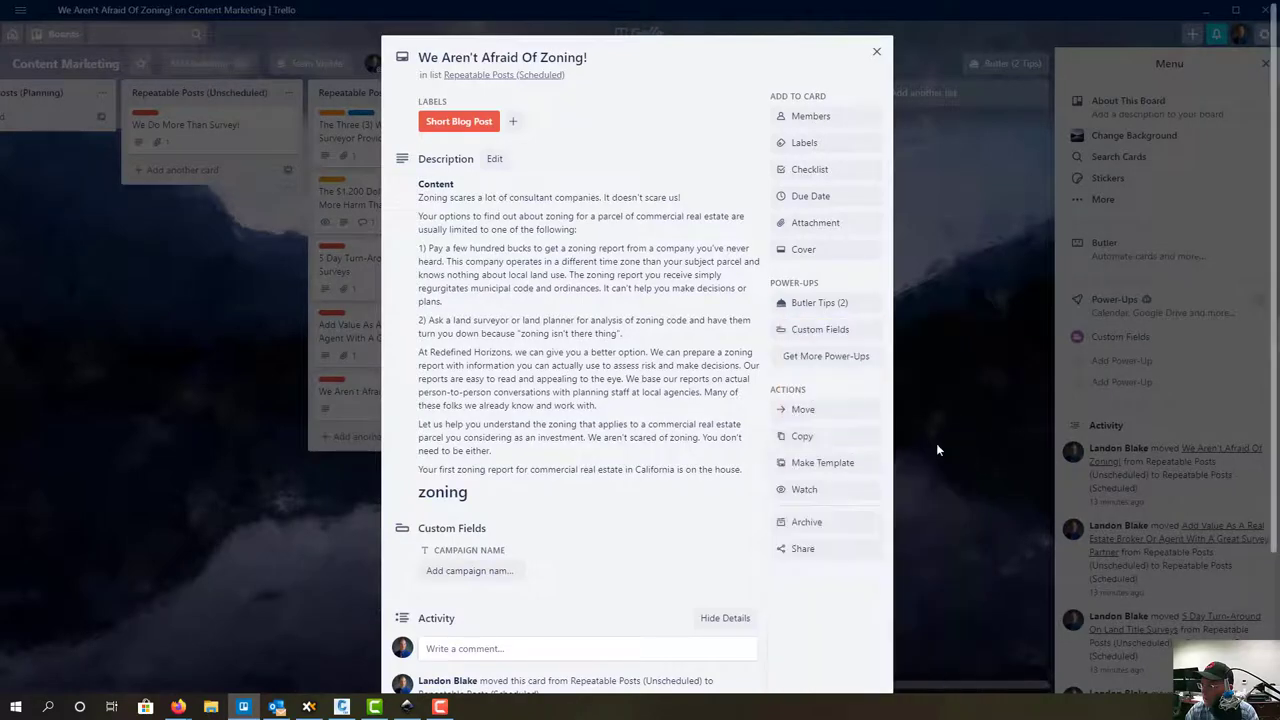
left_click(876, 51)
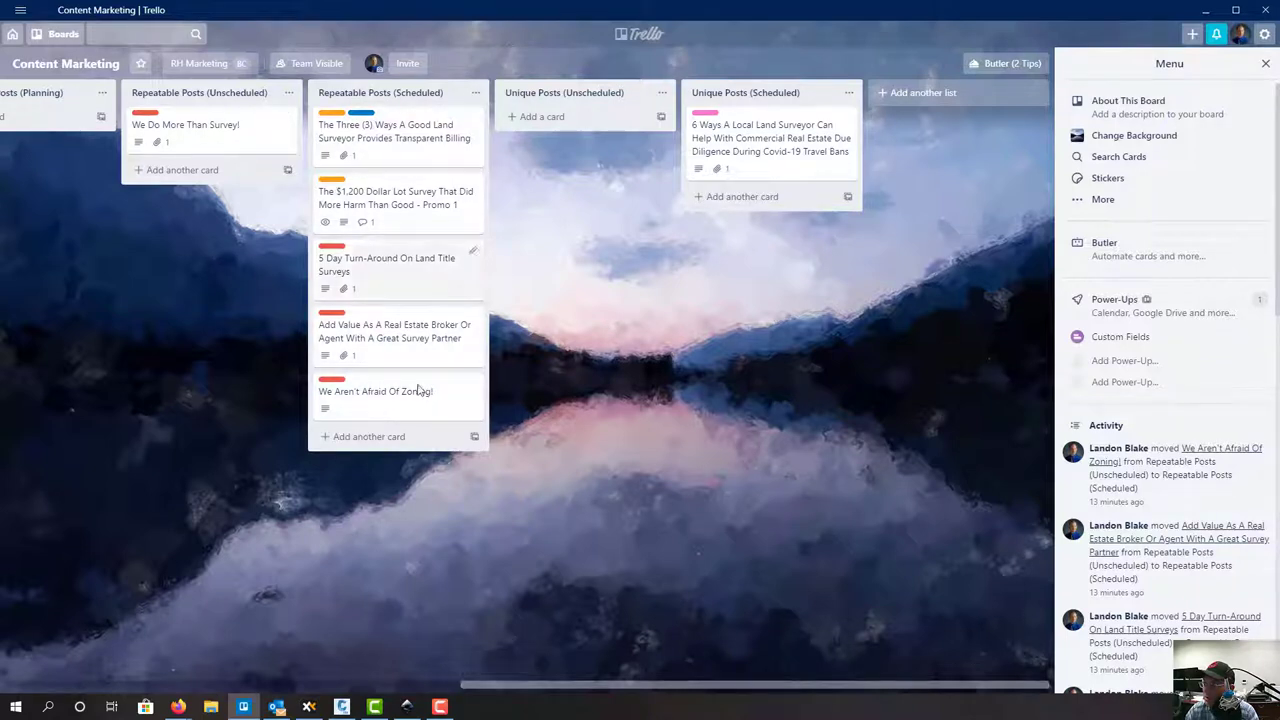
Add a new list named "Schedule Hopper" at the end of the Content Marketing board
left_click(935, 93)
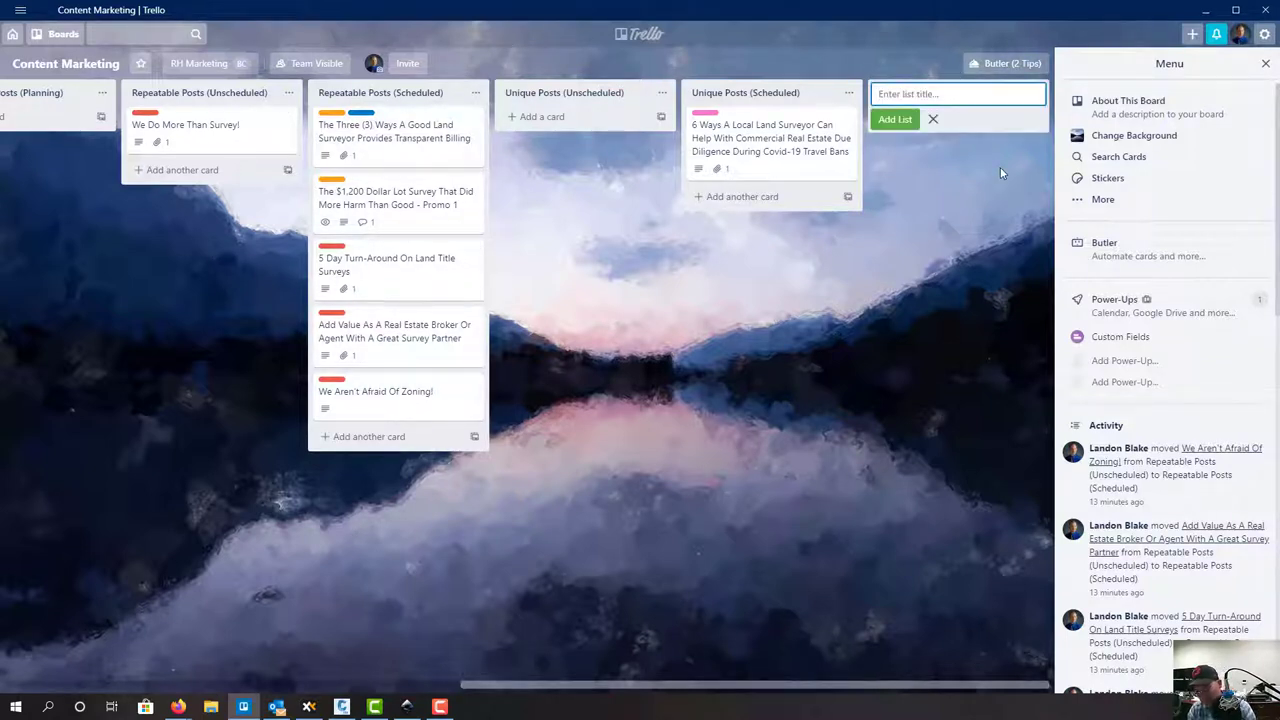
type("SChedu")
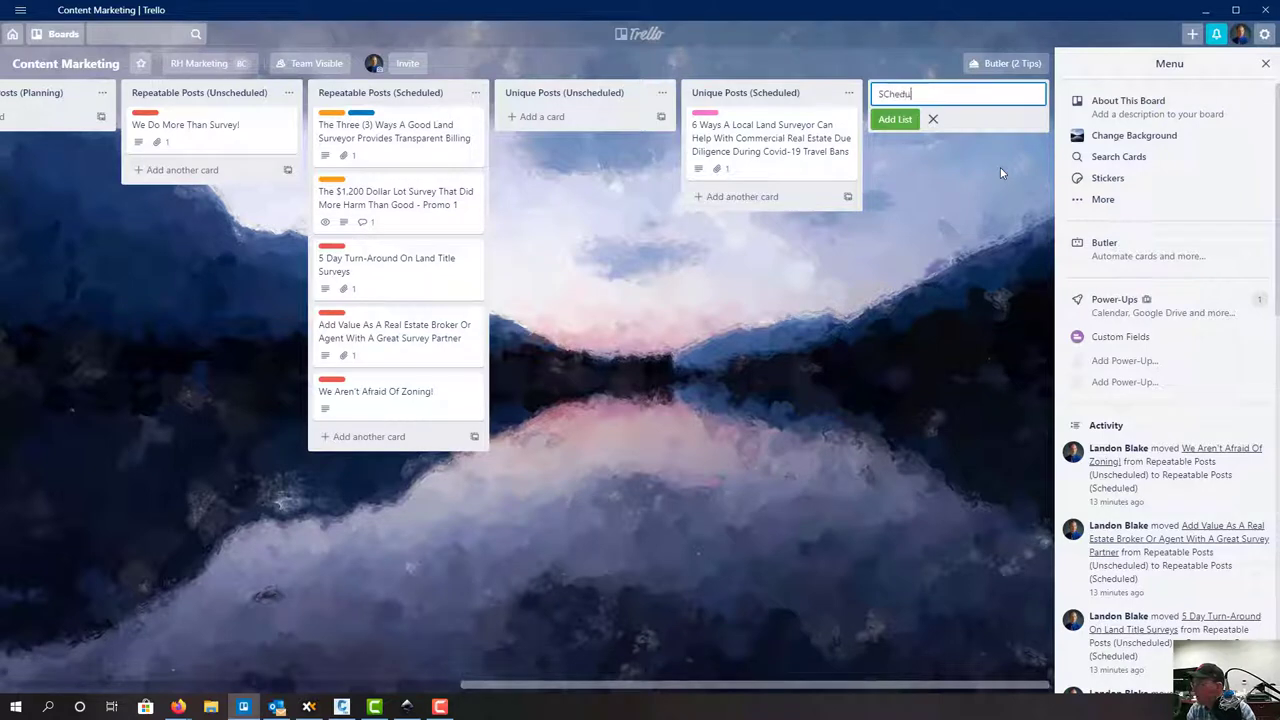
key("BackSpace")
key("BackSpace")
key("BackSpace")
key("BackSpace")
key("BackSpace")
type("chedule Hopper")
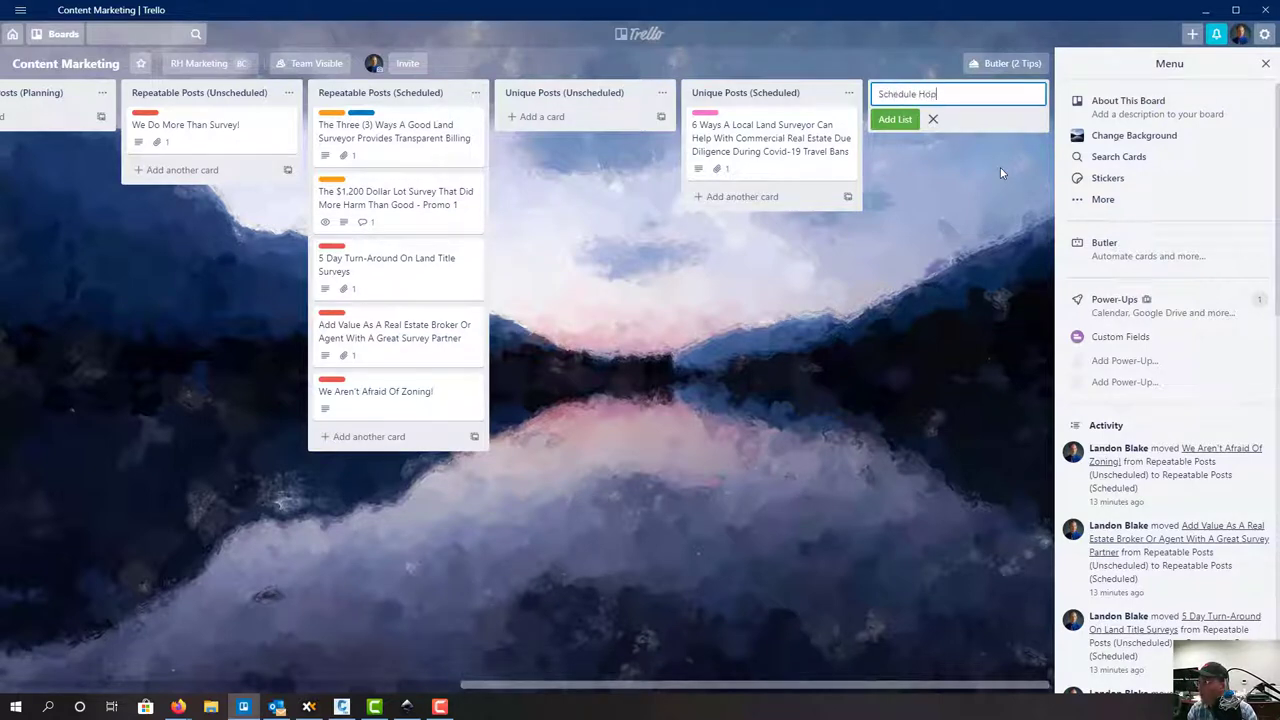
key("Return")
Move all six cards from Repeatable Posts (Scheduled) and Unique Posts (Scheduled) into the Schedule Hopper list
left_click_drag(567, 125, 756, 127)
left_click_drag(218, 126, 750, 125)
left_click_drag(171, 129, 755, 128)
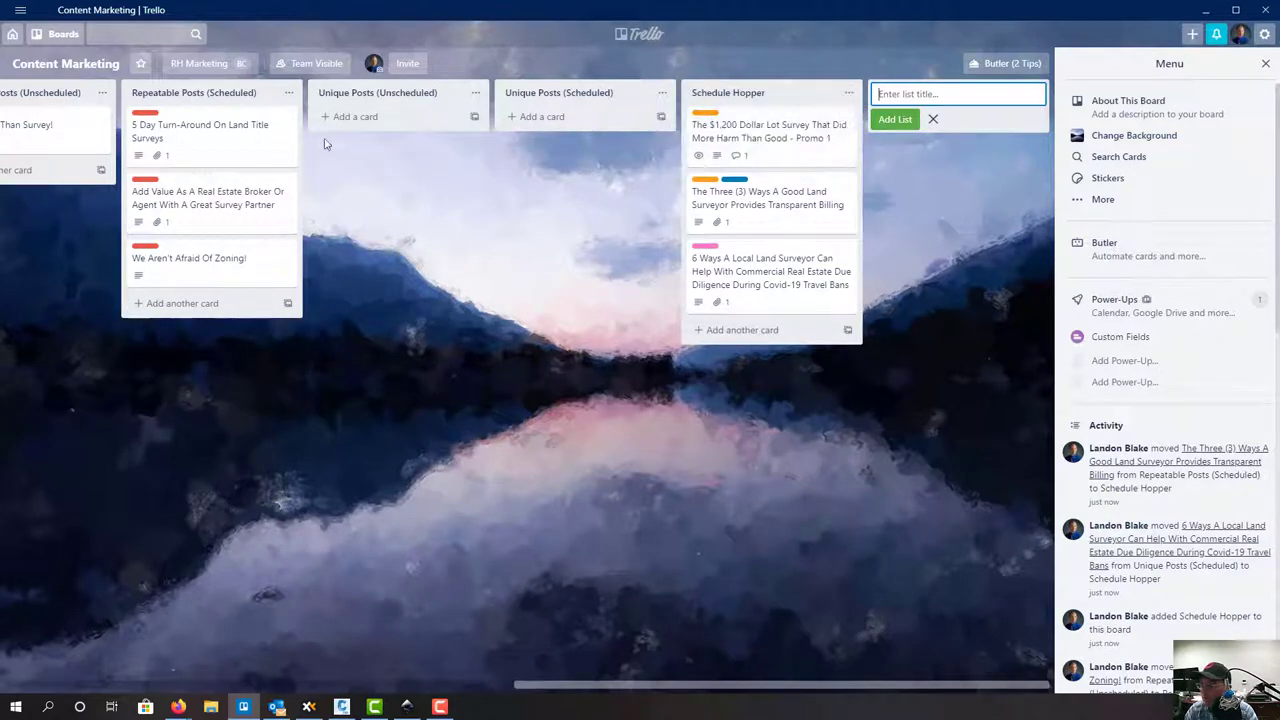
left_click_drag(135, 126, 692, 124)
left_click_drag(192, 141, 740, 125)
left_click_drag(150, 126, 690, 124)
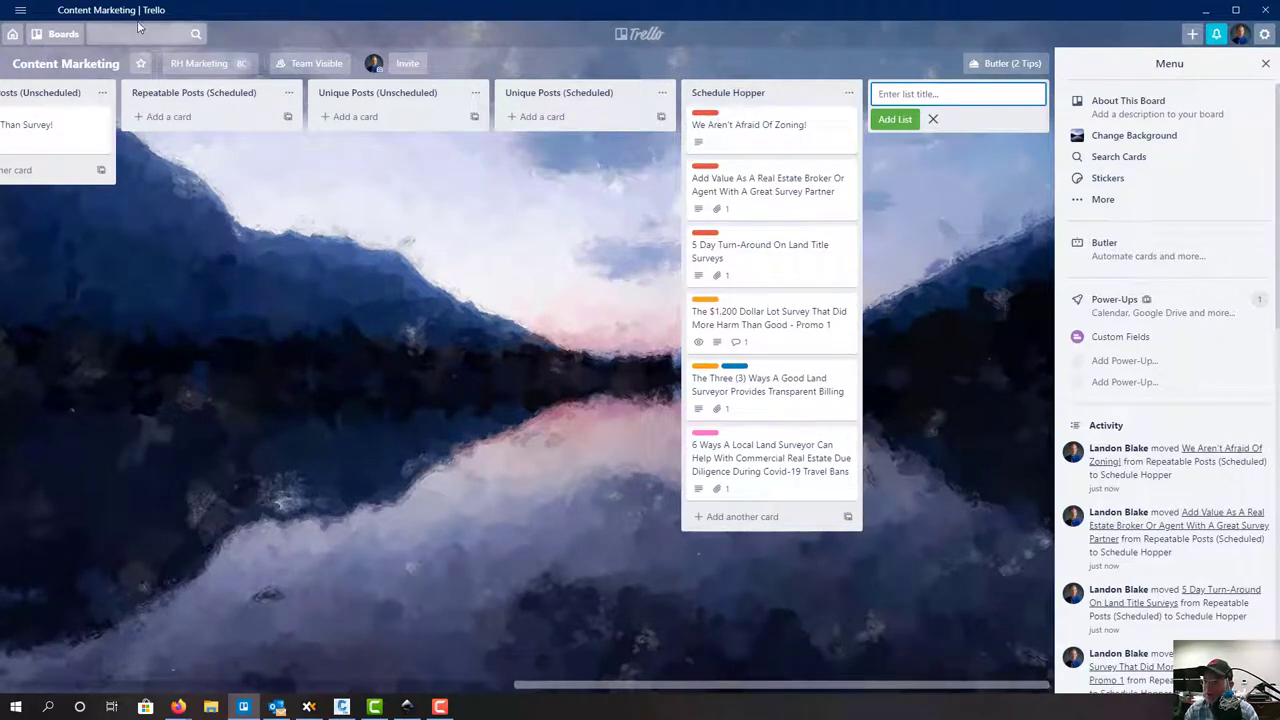
key("Escape")
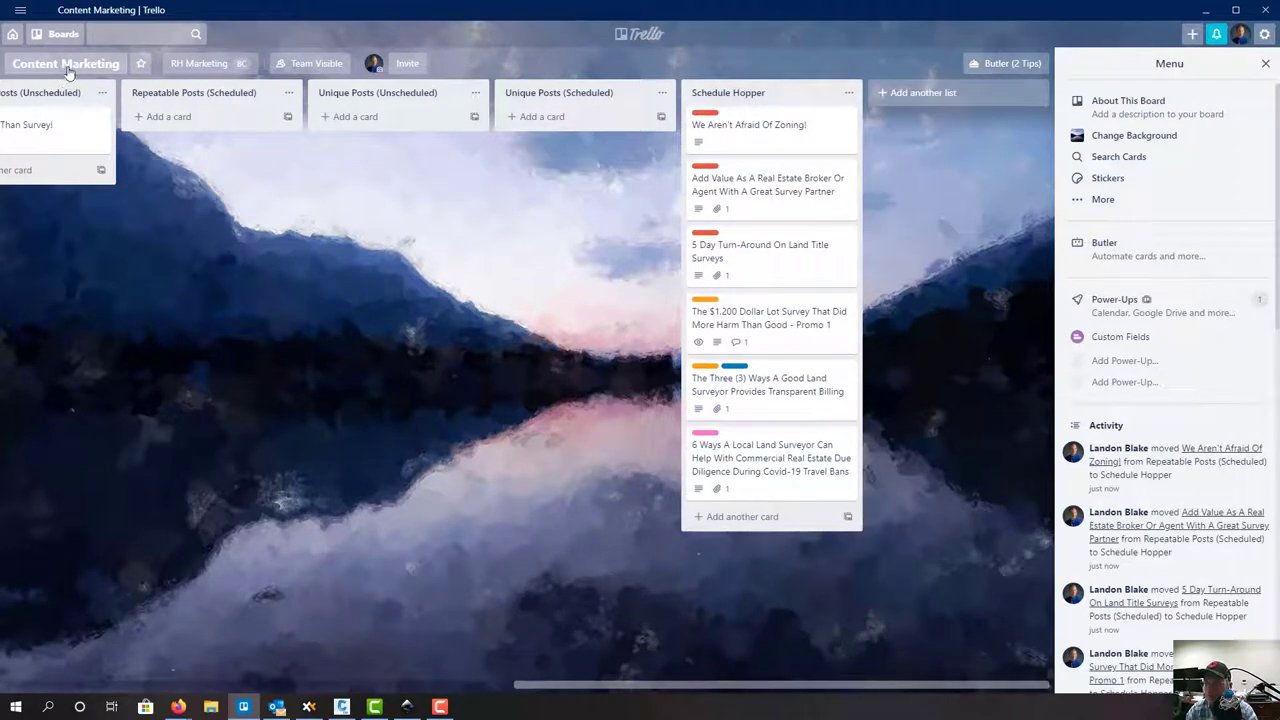
Open the Social Media Calendar board of the RH Marketing team
left_click(68, 68)
left_click(531, 149)
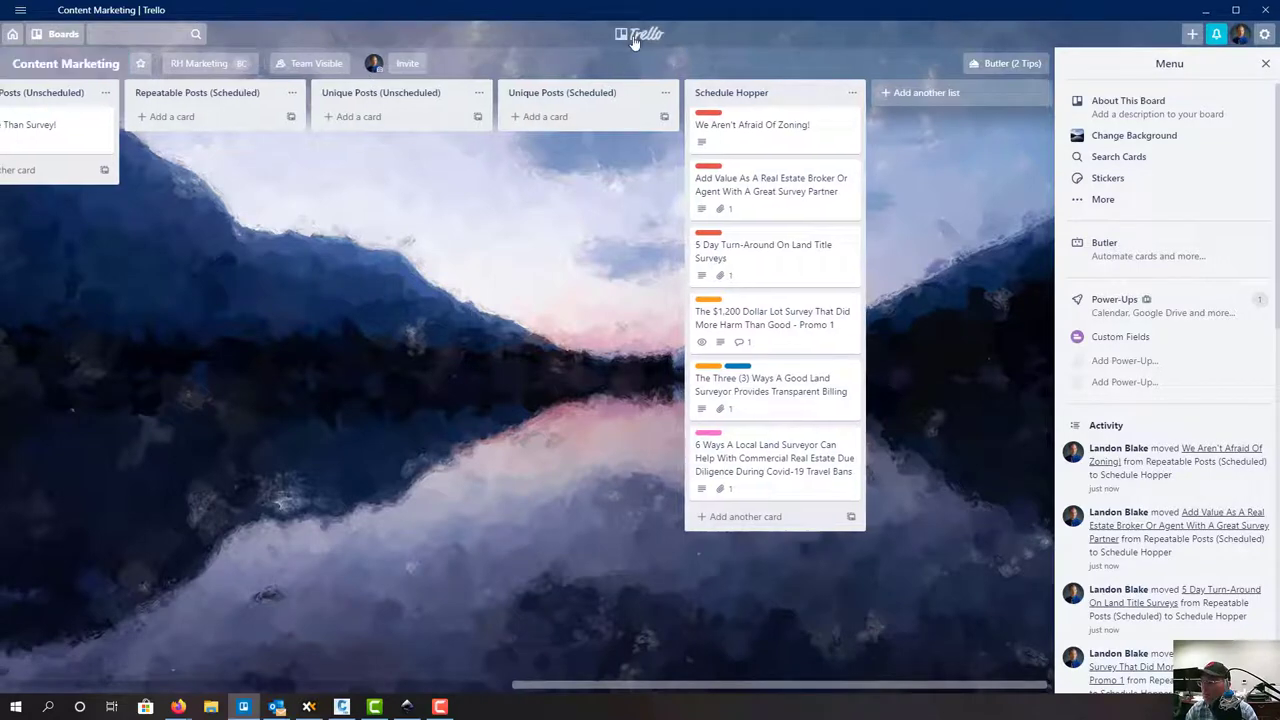
left_click(633, 40)
scroll(723, 283, "down", 8)
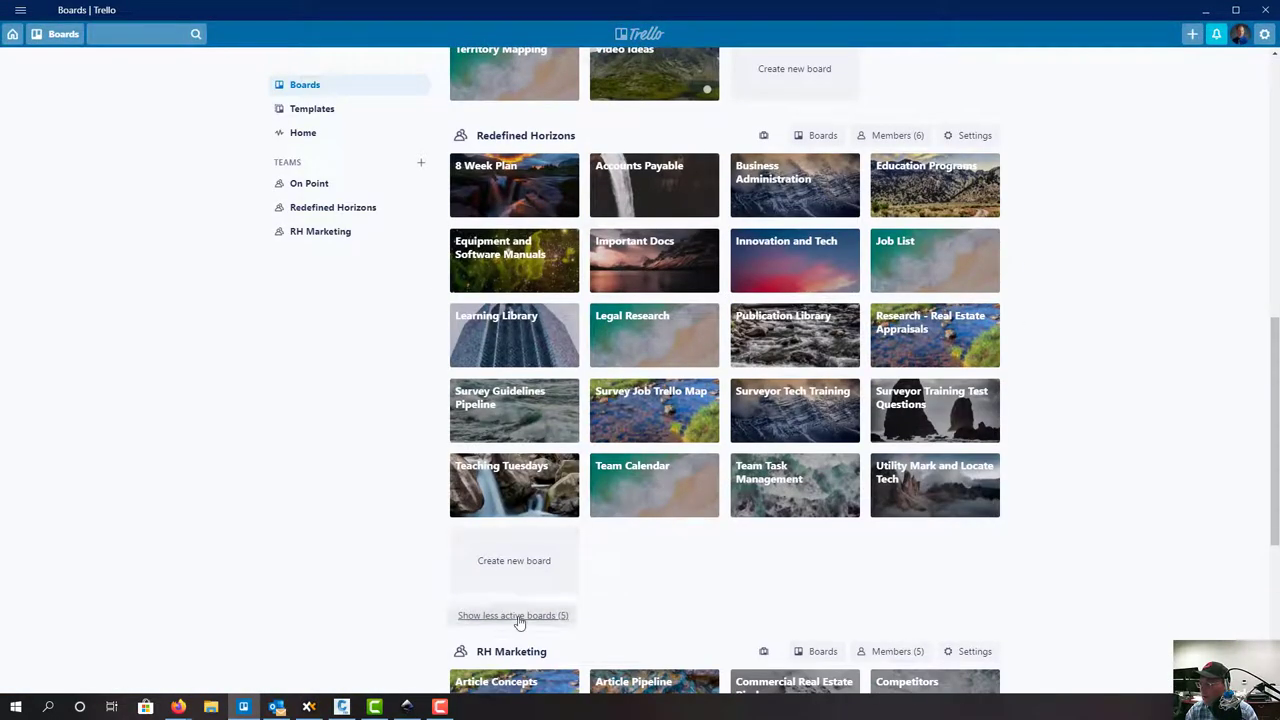
scroll(834, 549, "down", 4)
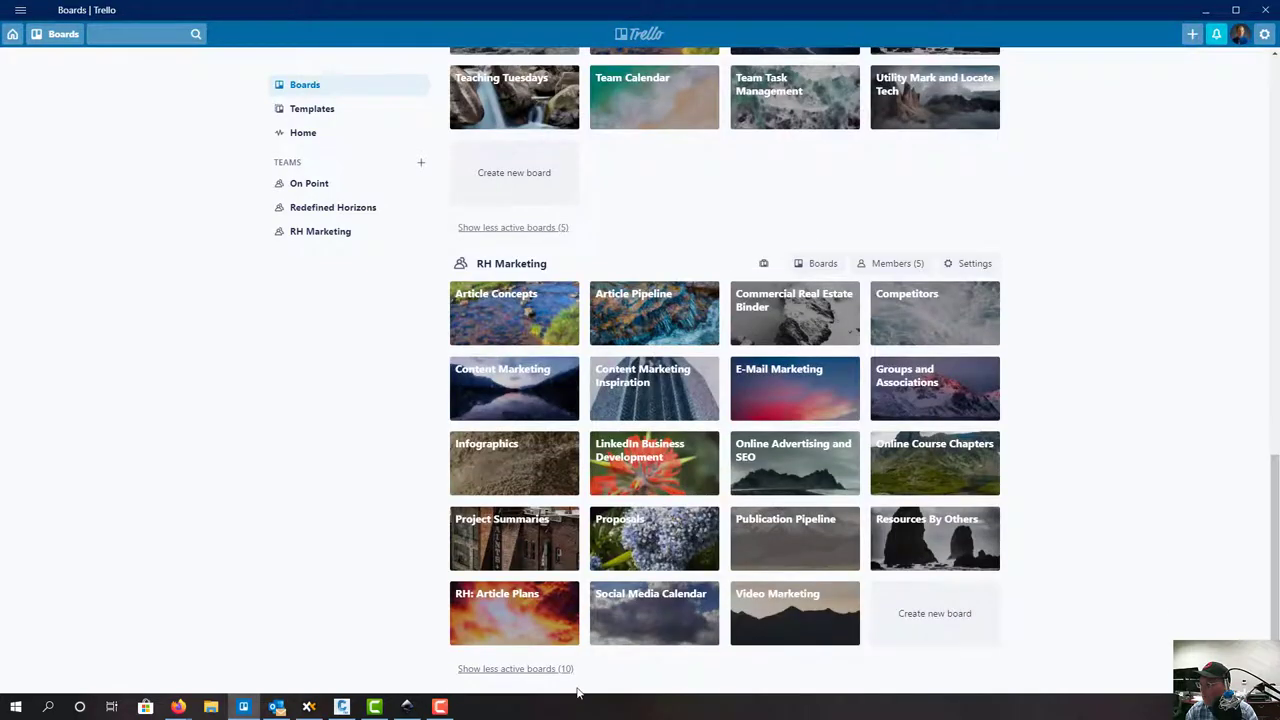
left_click(660, 628)
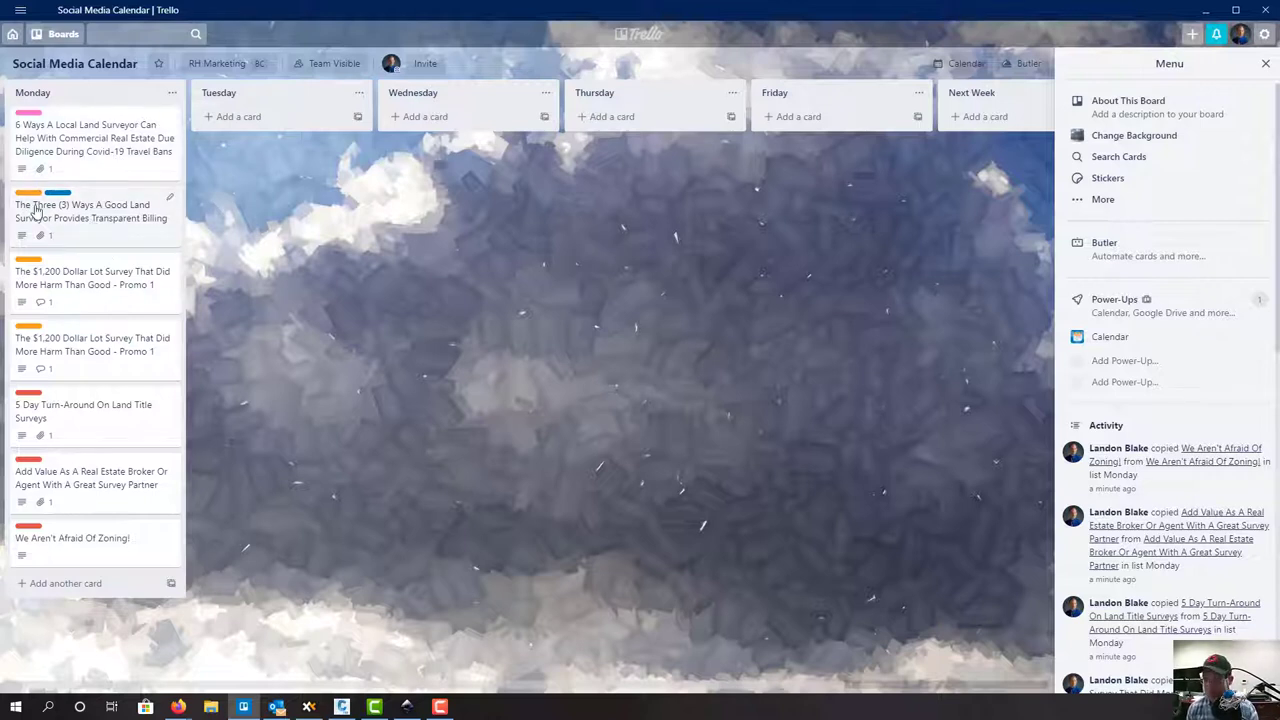
Move one "$1,200 Dollar Lot Survey" card and "5 Day Turn-Around" to Tuesday, and "The Three (3) Ways" and "Add Value" to Wednesday
left_click_drag(60, 288, 265, 135)
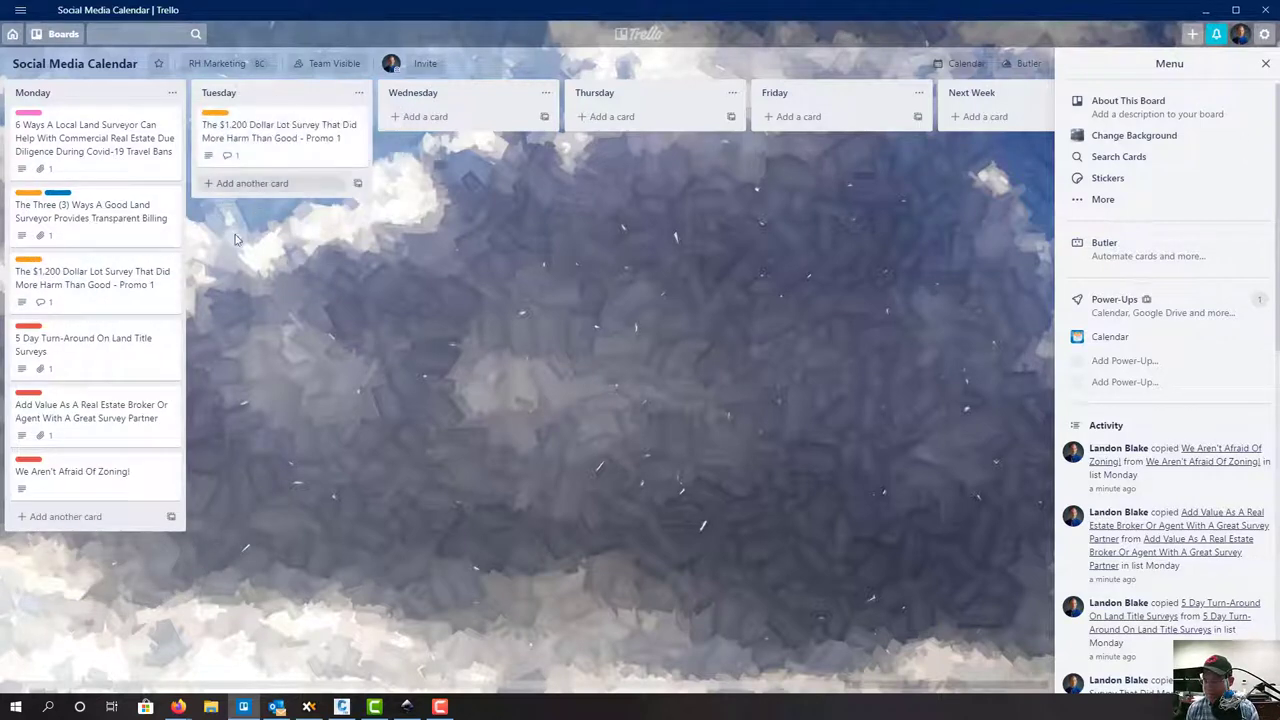
left_click_drag(50, 352, 205, 204)
left_click_drag(104, 214, 540, 150)
left_click_drag(94, 305, 440, 218)
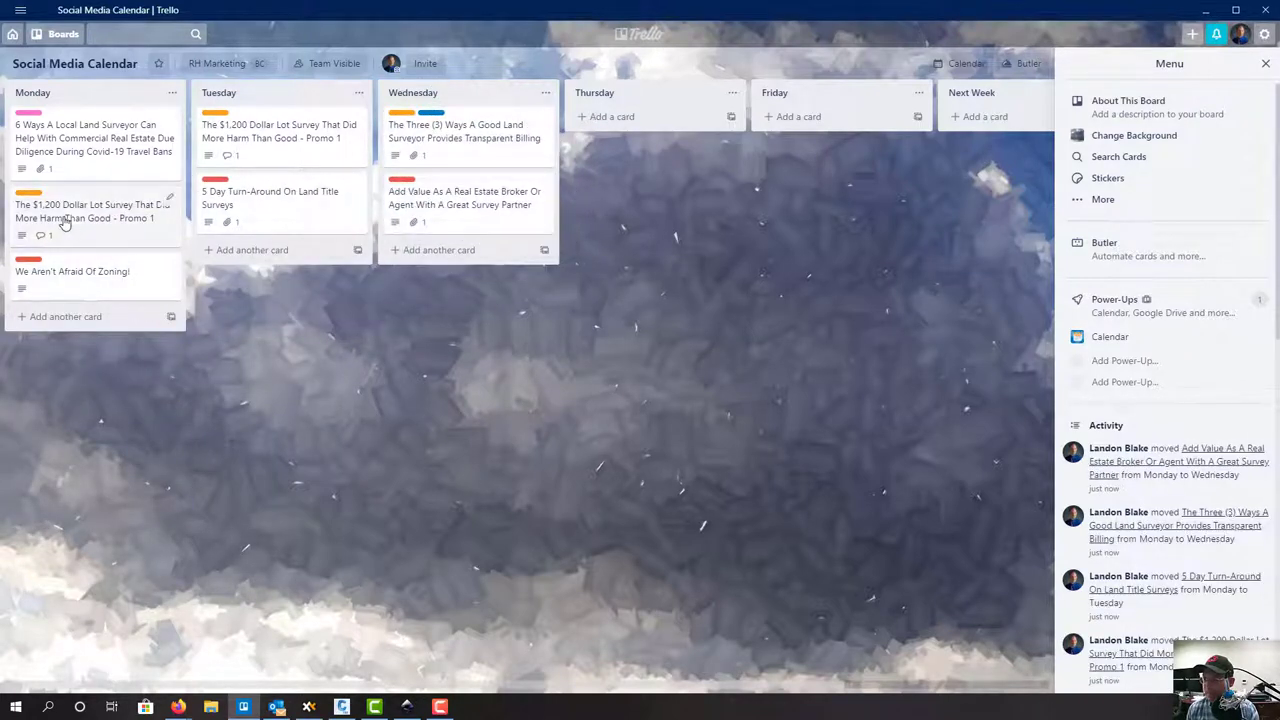
Archive and permanently delete the duplicate "$1,200 Dollar Lot Survey That Did More Harm Than Good - Promo 1" card in the Monday list
left_click(120, 212)
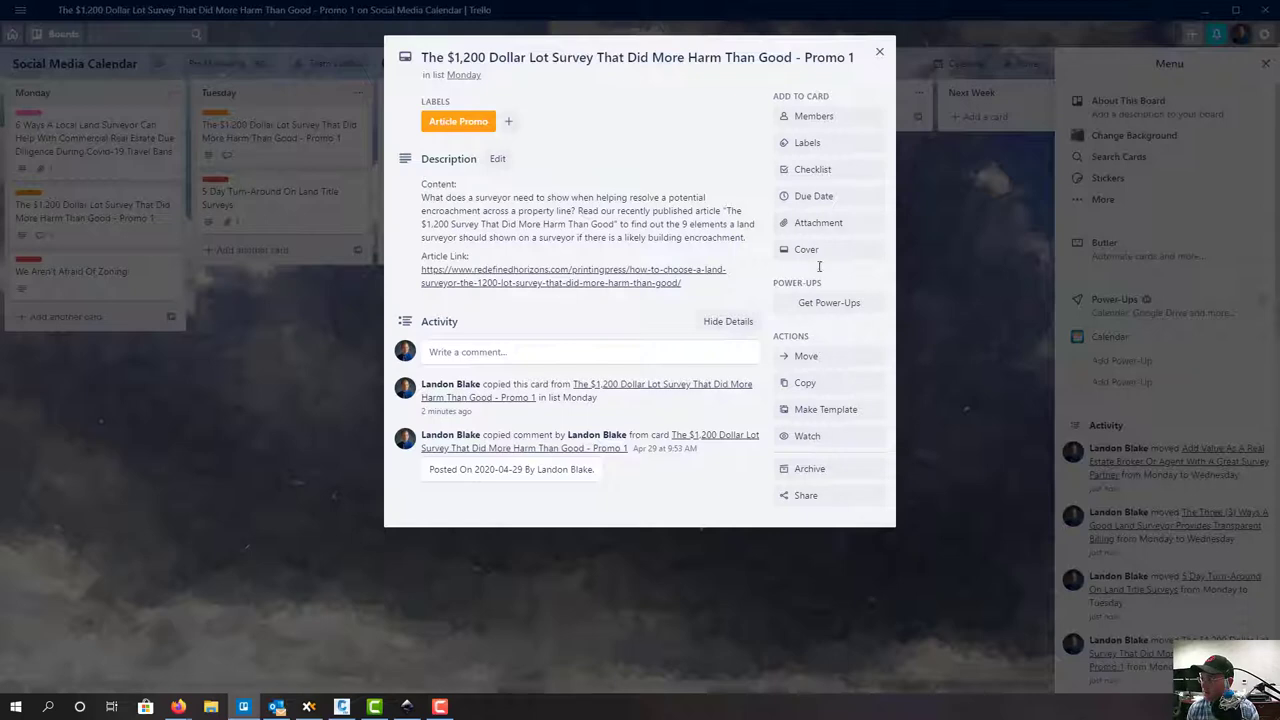
left_click(830, 470)
left_click(858, 532)
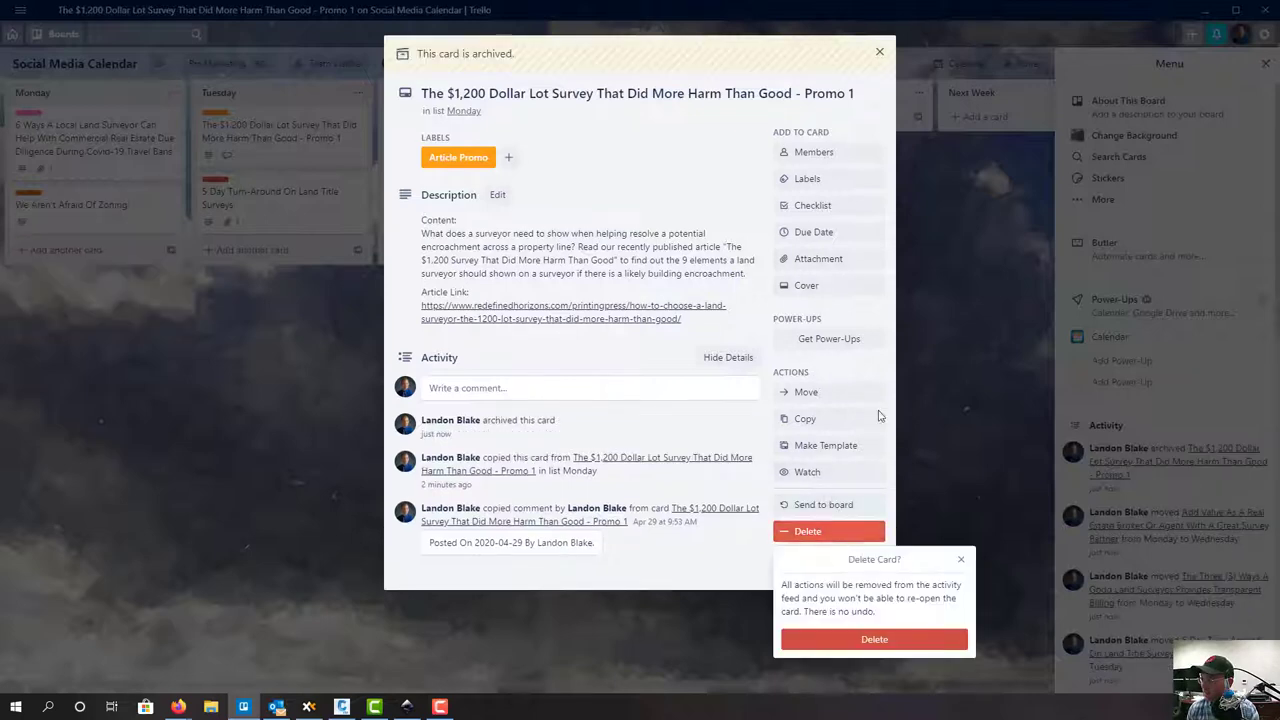
left_click(876, 638)
left_click_drag(30, 212, 78, 208)
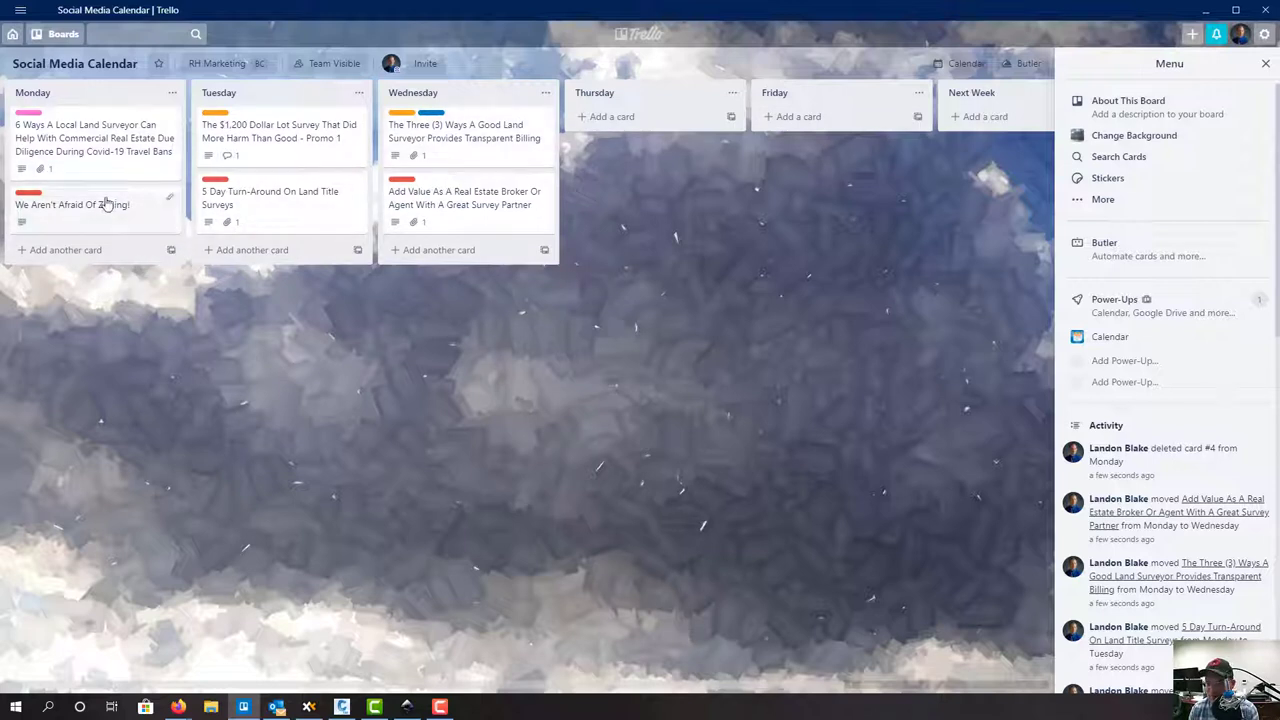
Switch to Firefox, search for "buffer login" in a new tab and open the Buffer publishing queue
mouse_move(188, 710)
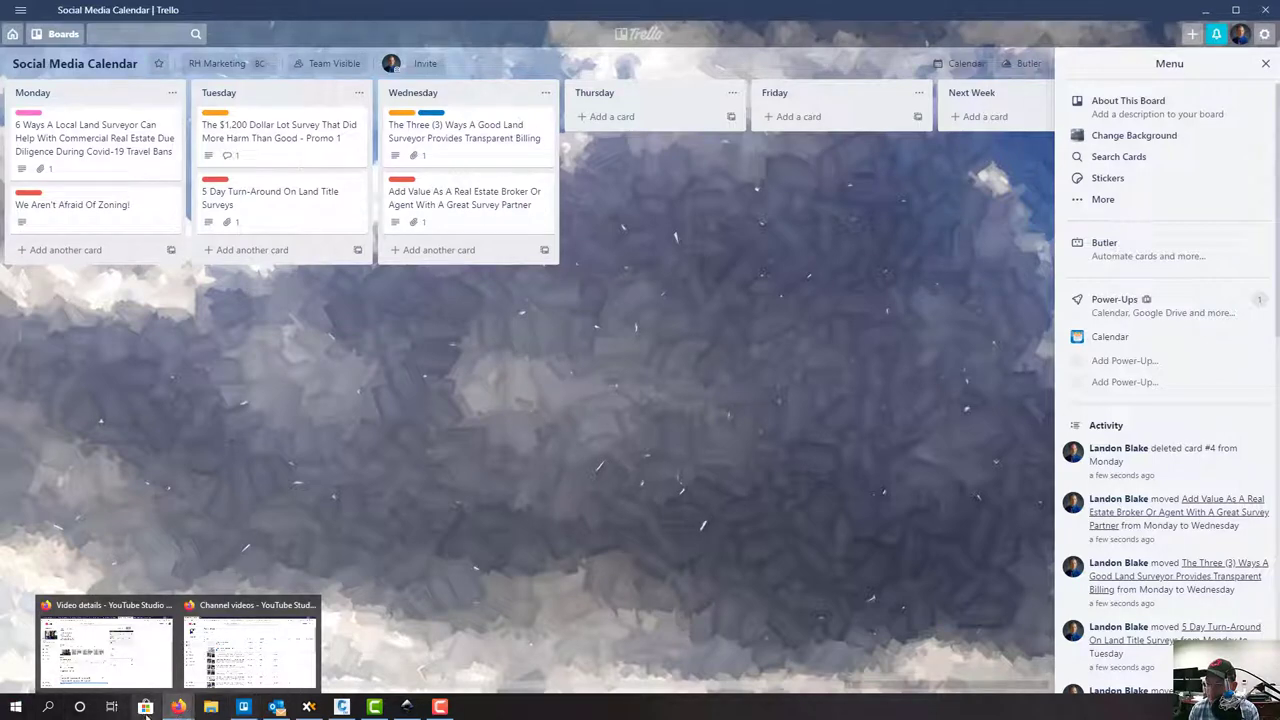
left_click(250, 648)
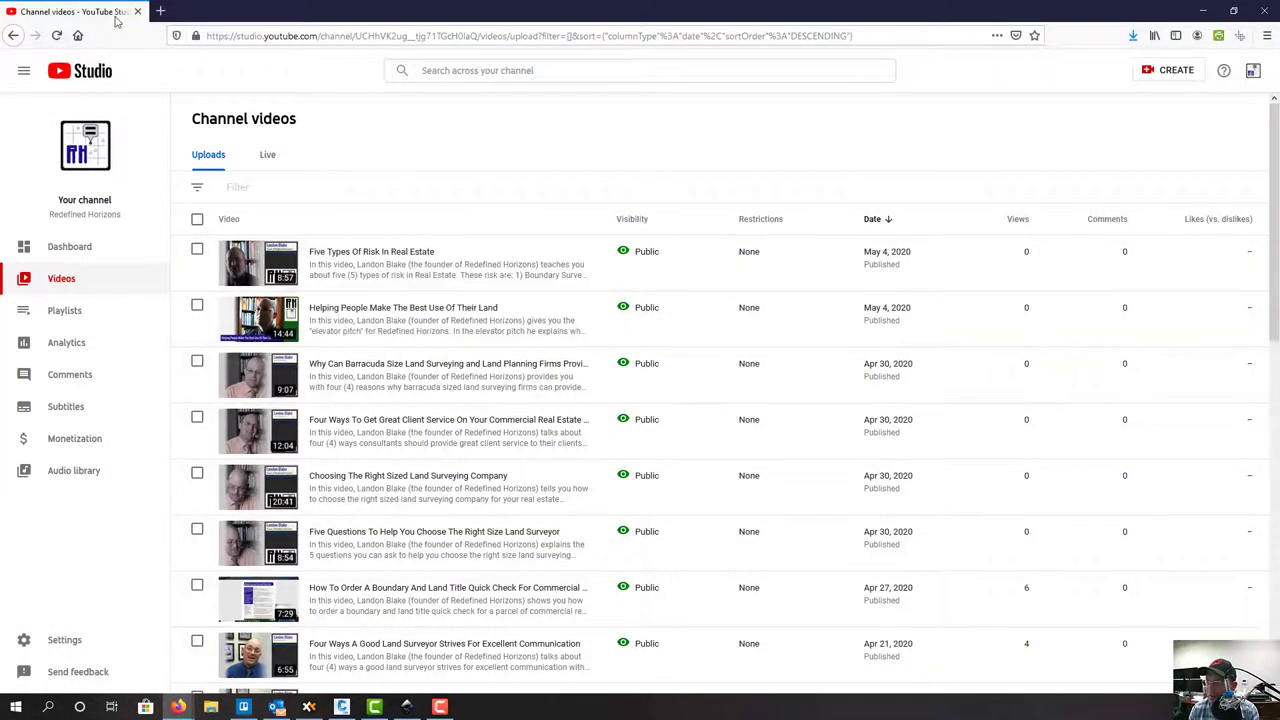
left_click(157, 12)
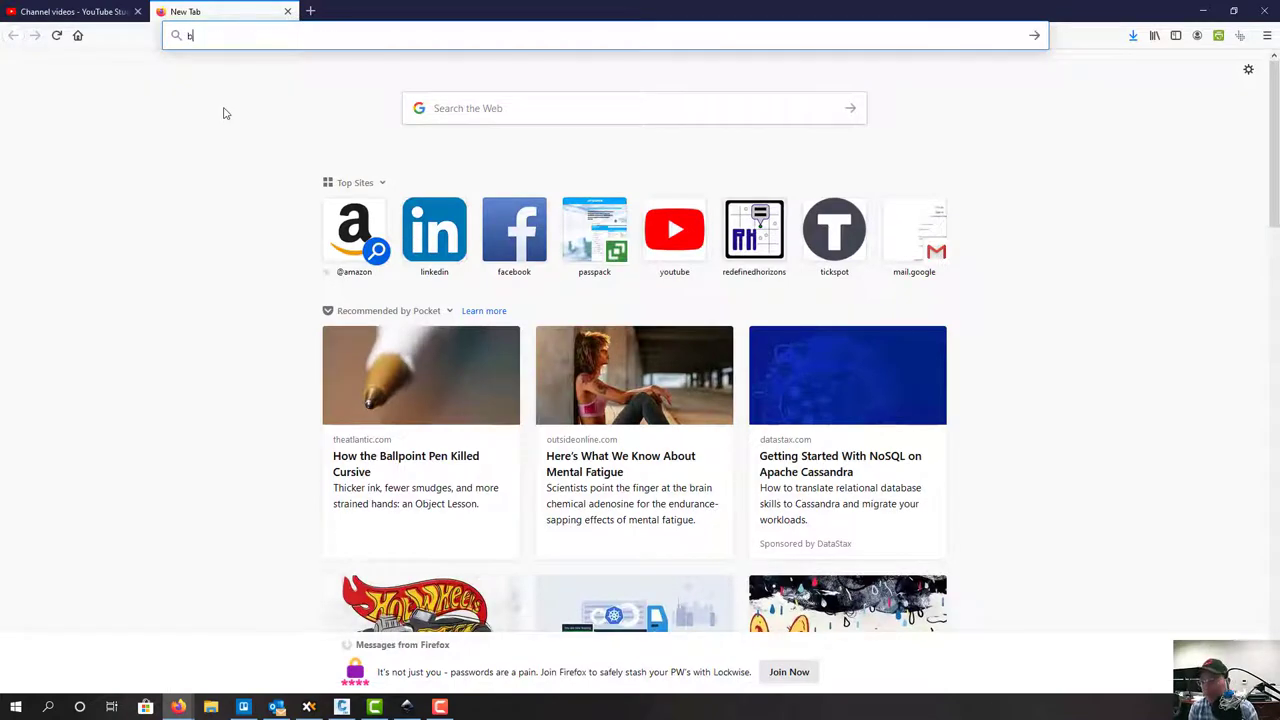
type("buffer login")
key("Return")
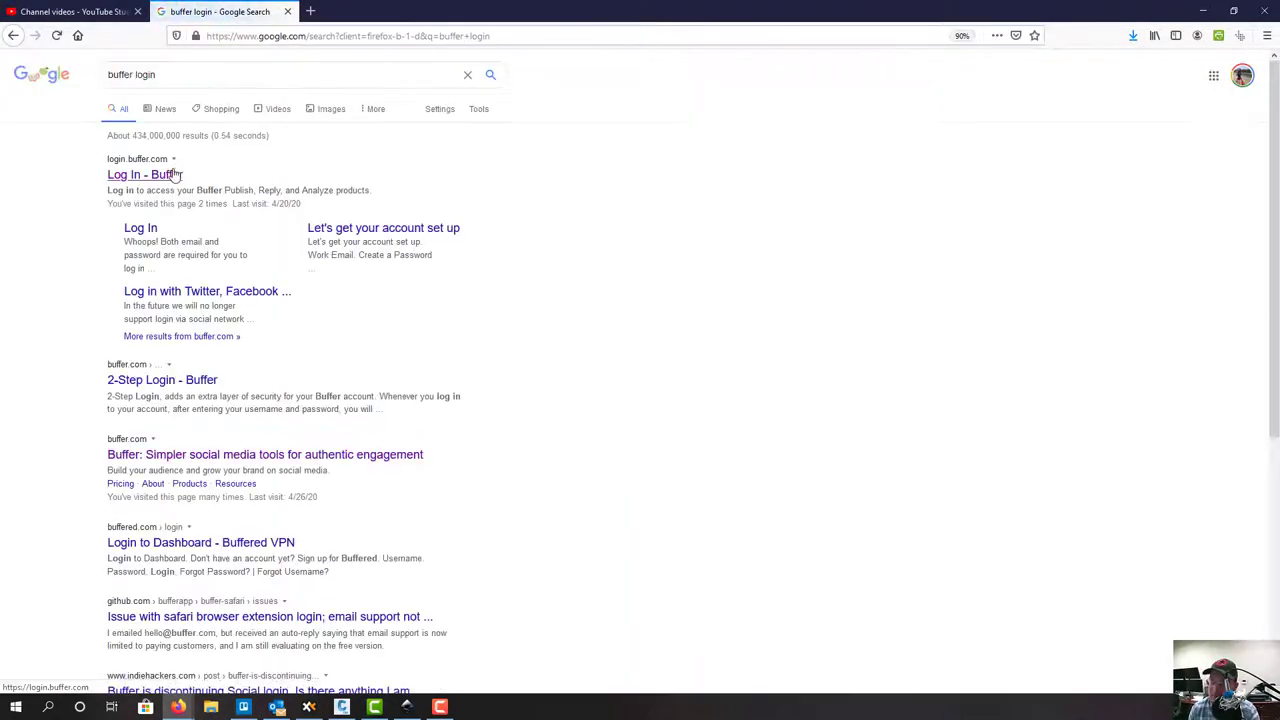
left_click(175, 175)
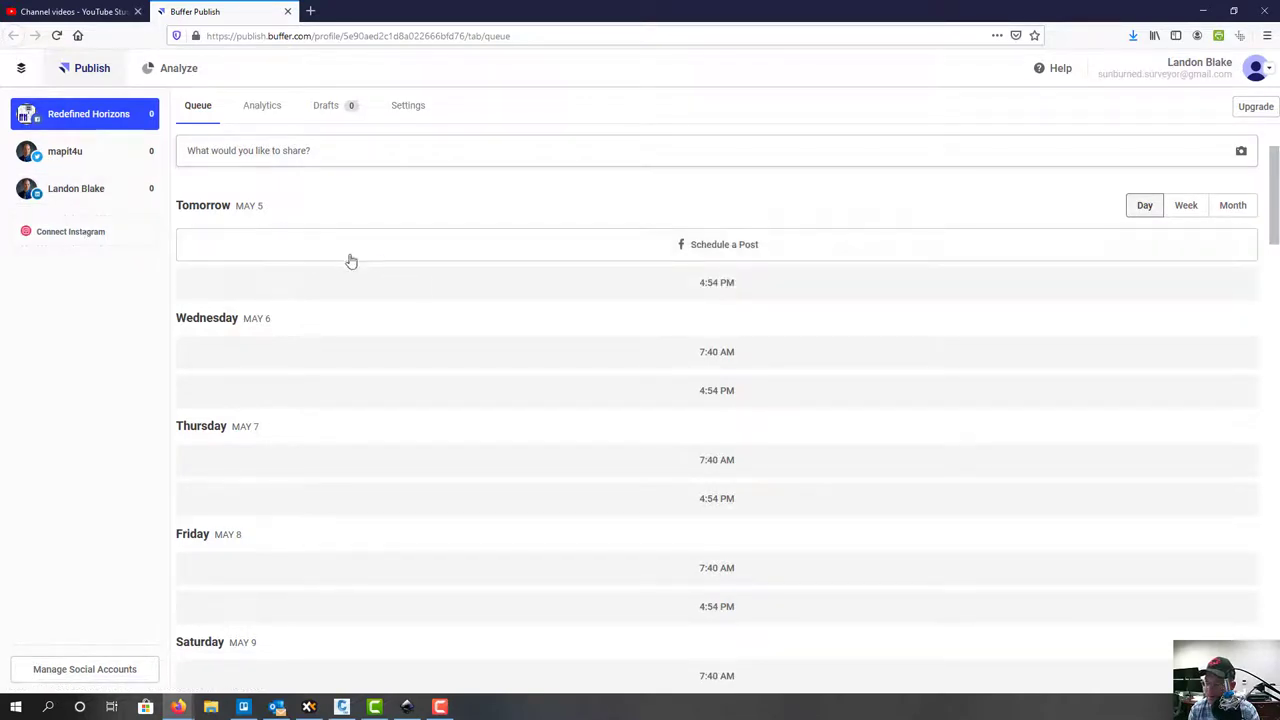
scroll(443, 449, "down", 3)
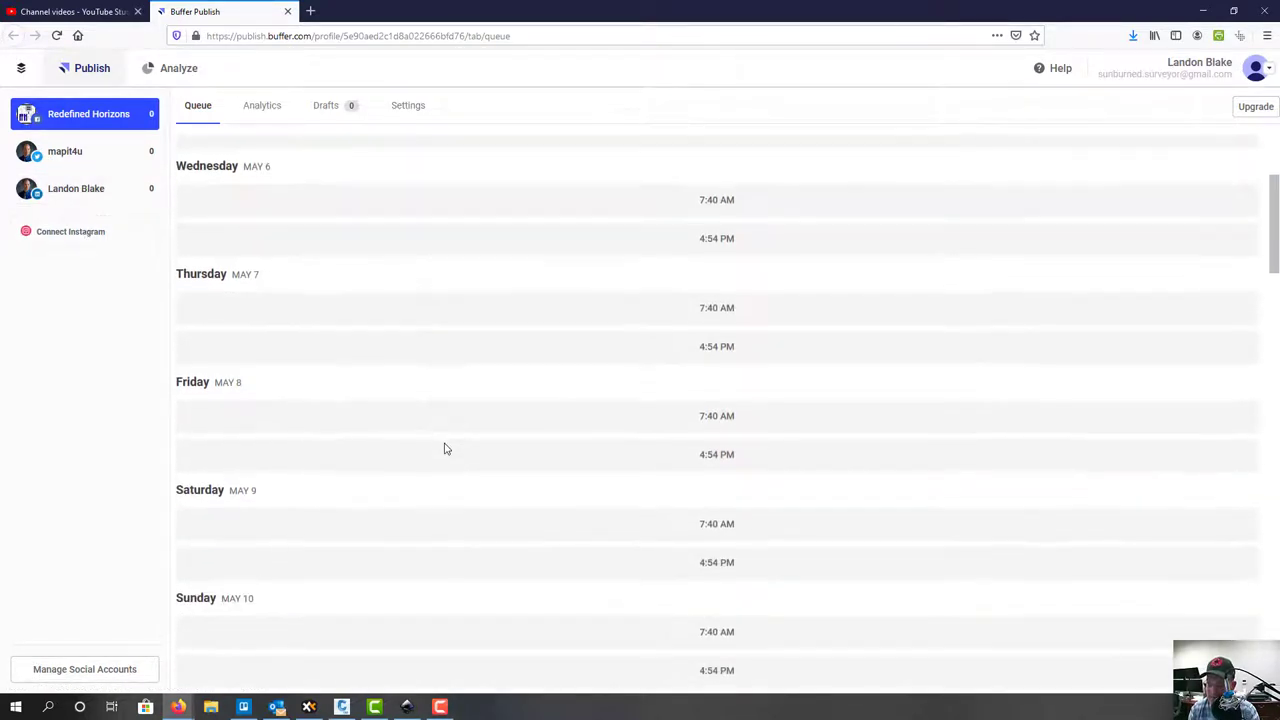
scroll(443, 449, "up", 3)
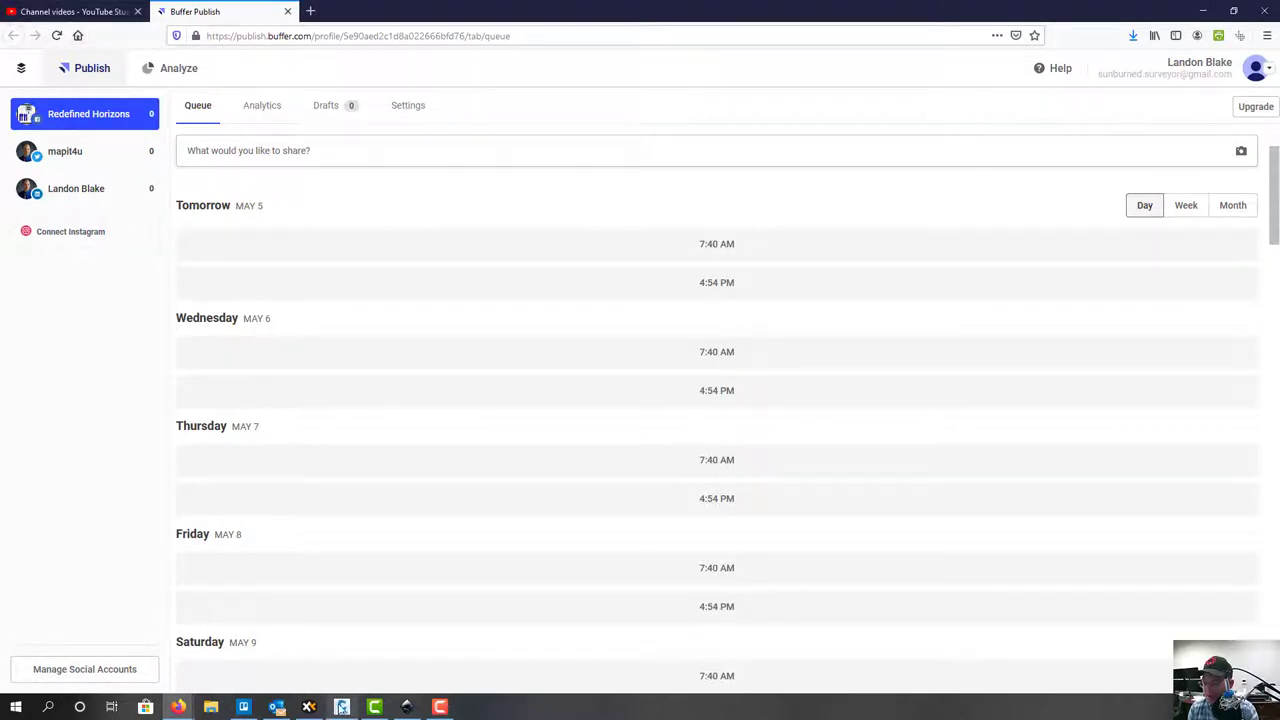
In Trello, copy the full description of the Monday card "6 Ways A Local Land Surveyor Can Help" without changing it
left_click(243, 707)
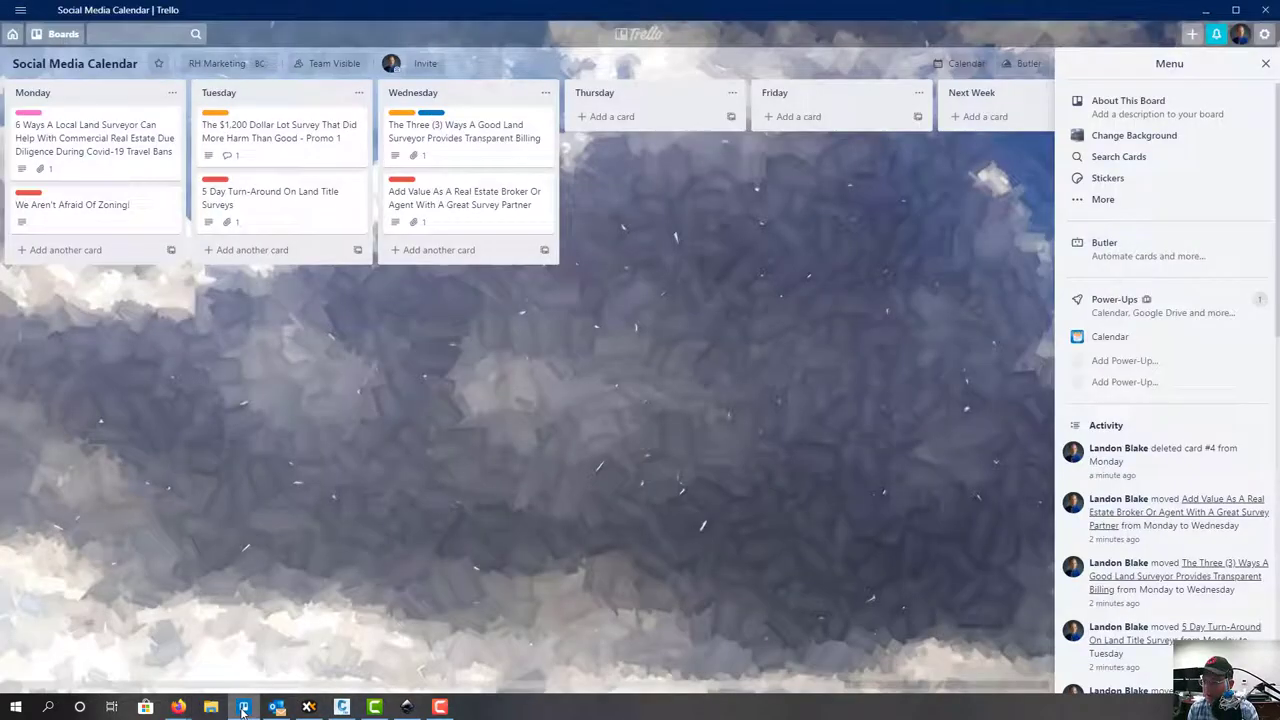
left_click(70, 140)
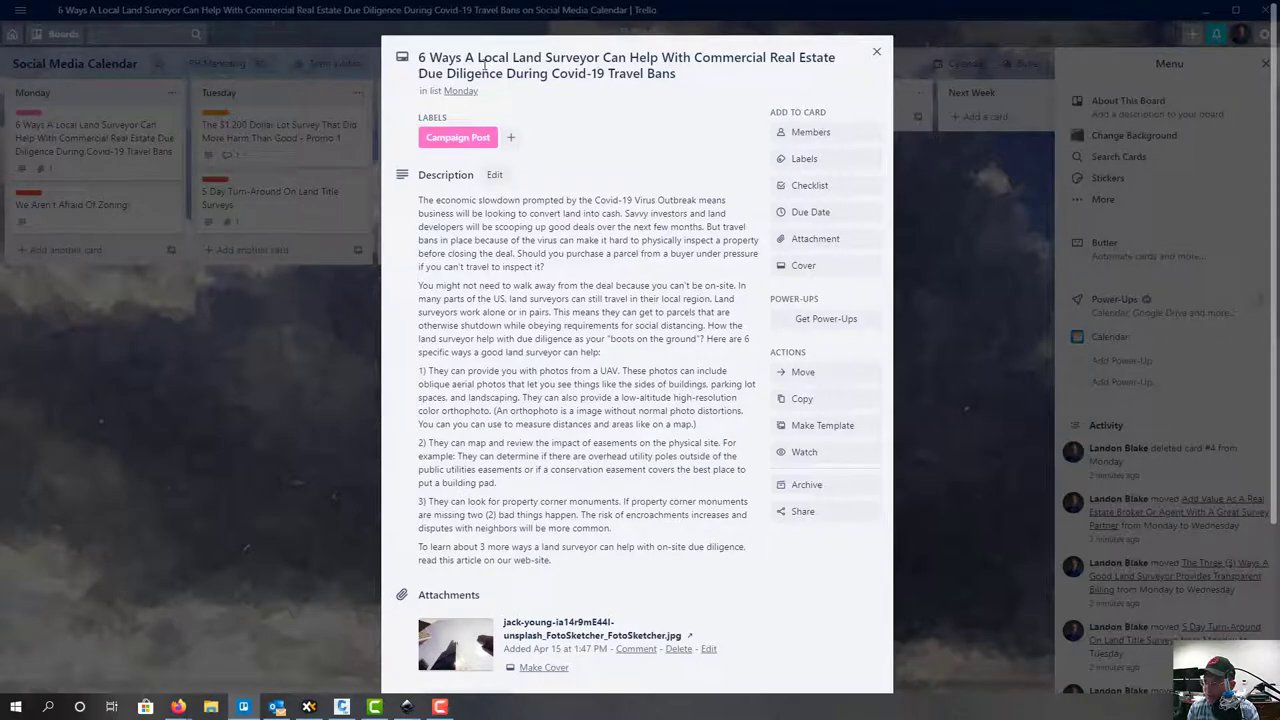
left_click(414, 210)
key("ctrl+a")
key("ctrl+c")
scroll(506, 228, "down", 3)
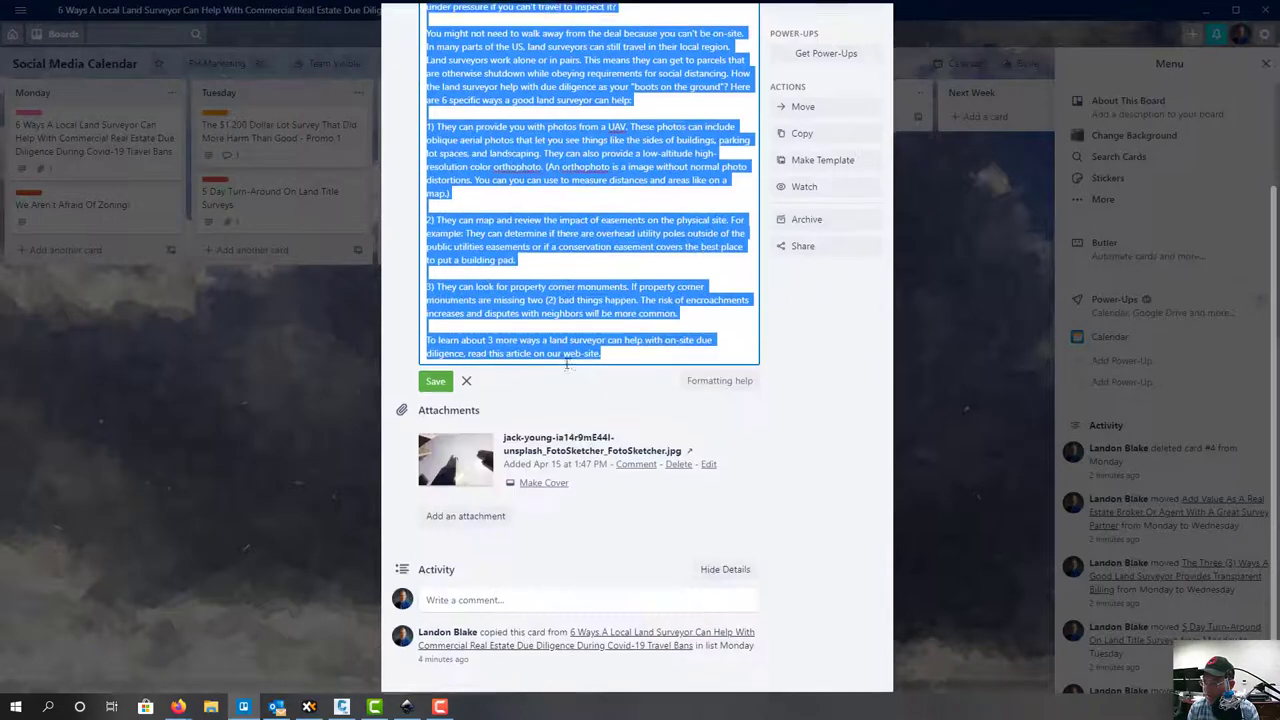
scroll(589, 341, "up", 3)
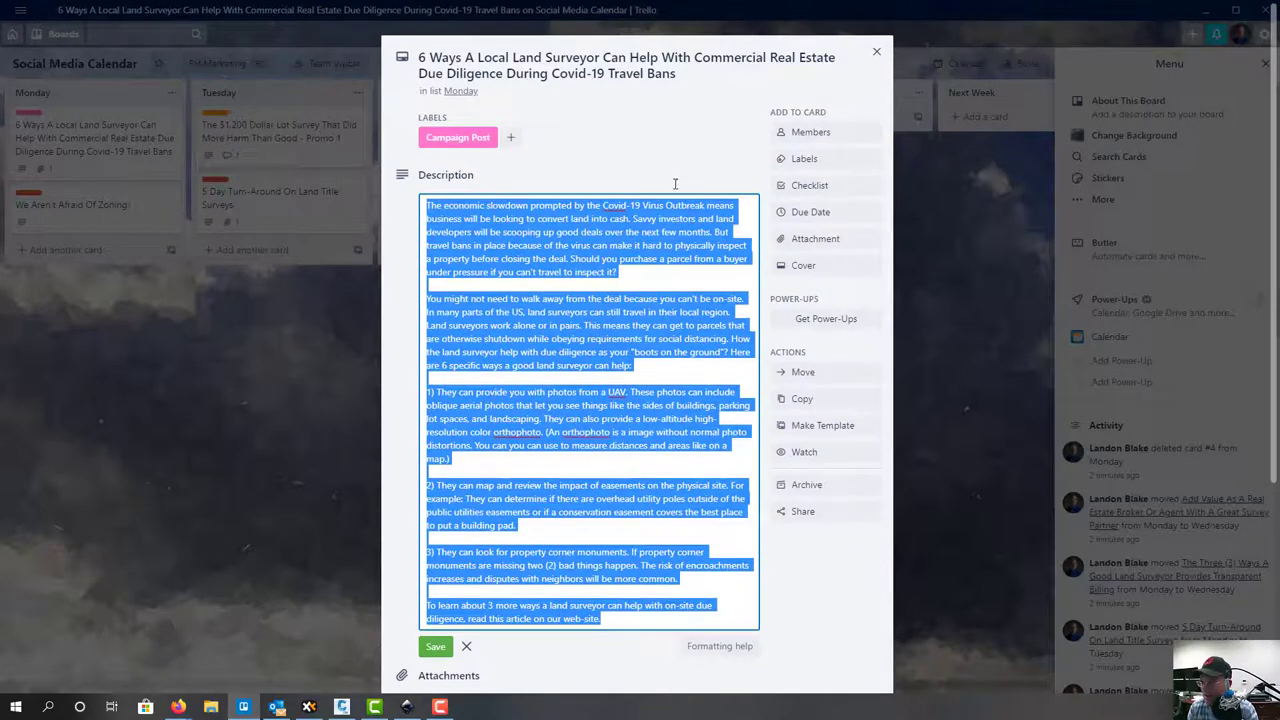
key("Escape")
scroll(480, 420, "down", 3)
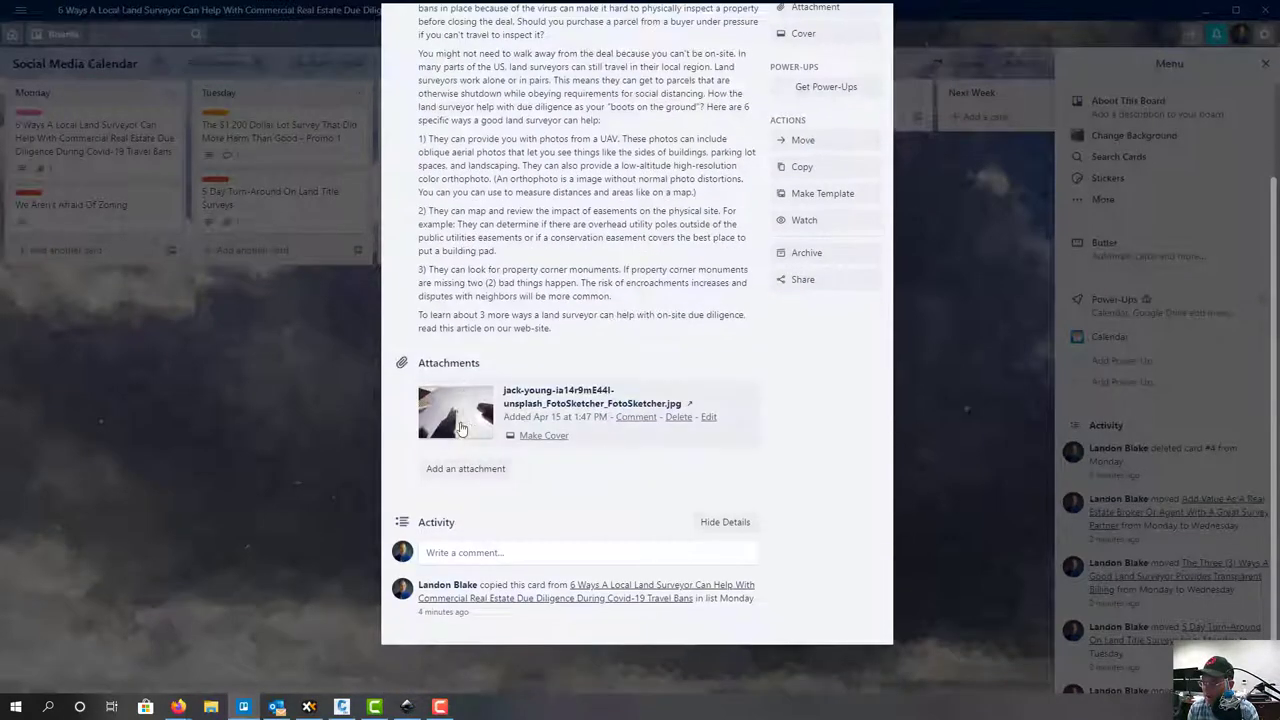
scroll(846, 180, "up", 3)
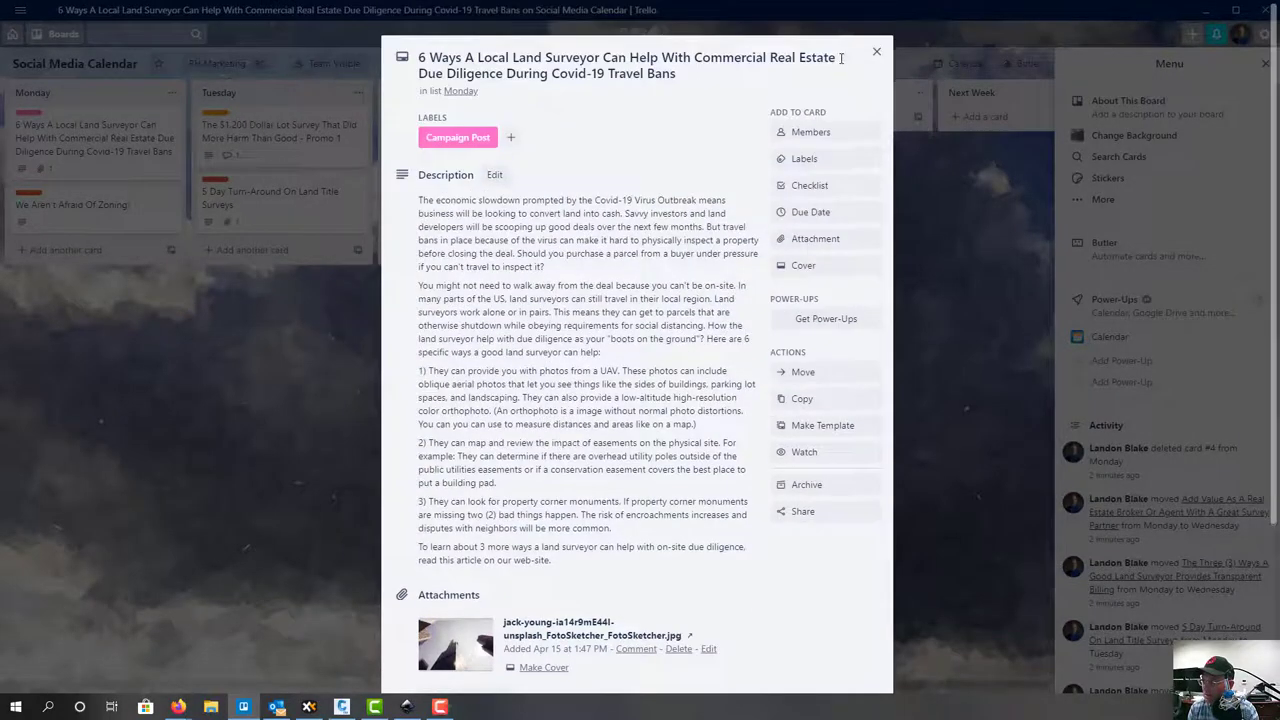
left_click(876, 51)
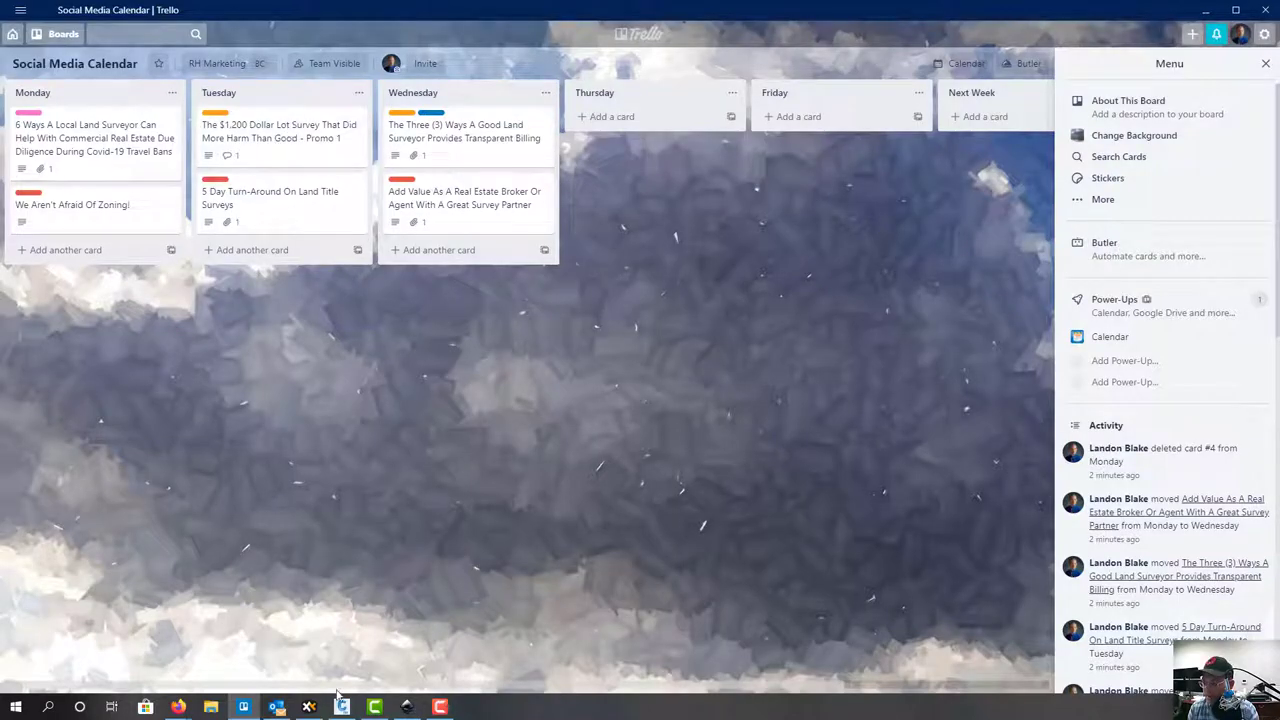
Switch back to Buffer and paste the copied text into a new Redefined Horizons Facebook post for May 5, 7:40 AM
left_click(179, 706)
left_click(280, 660)
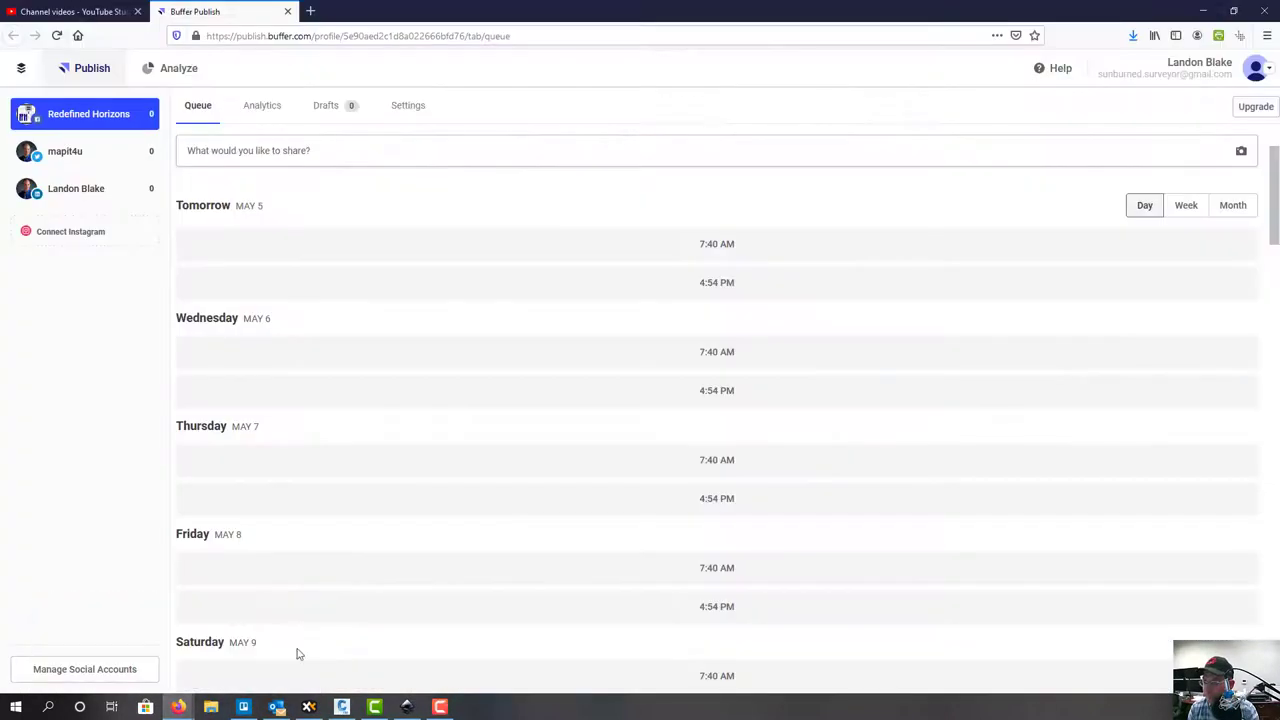
left_click(291, 249)
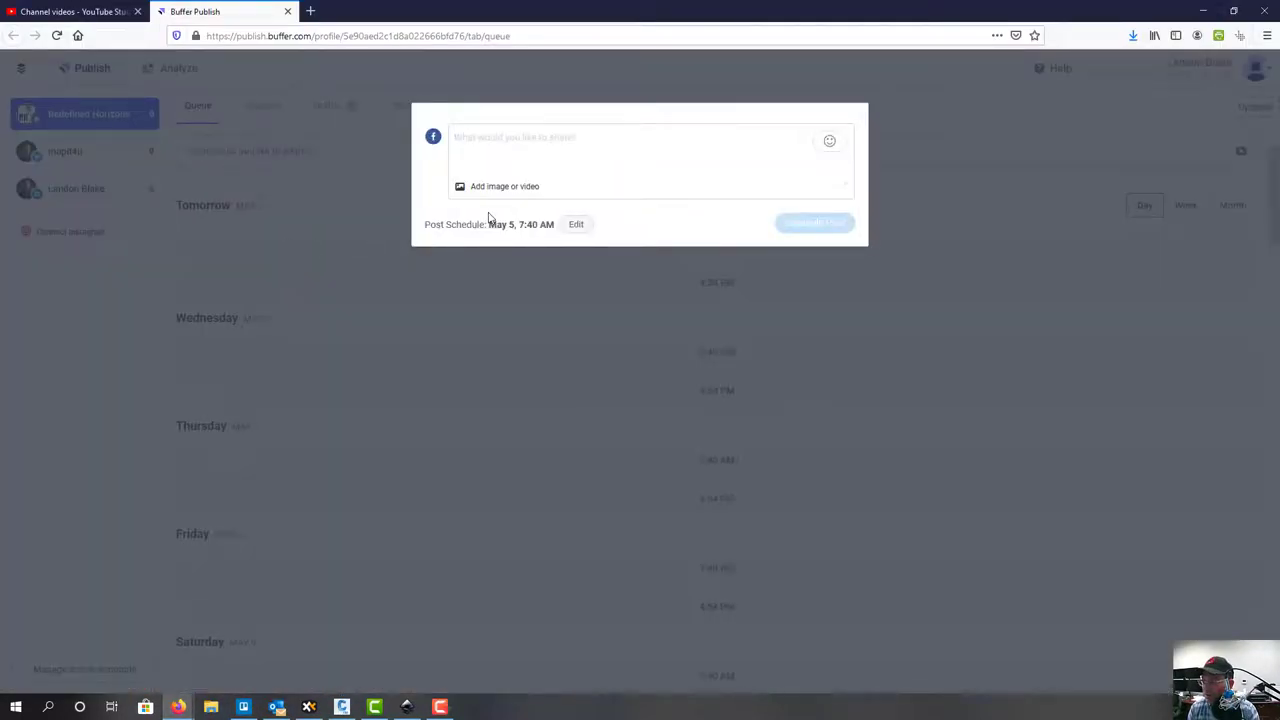
key("ctrl+v")
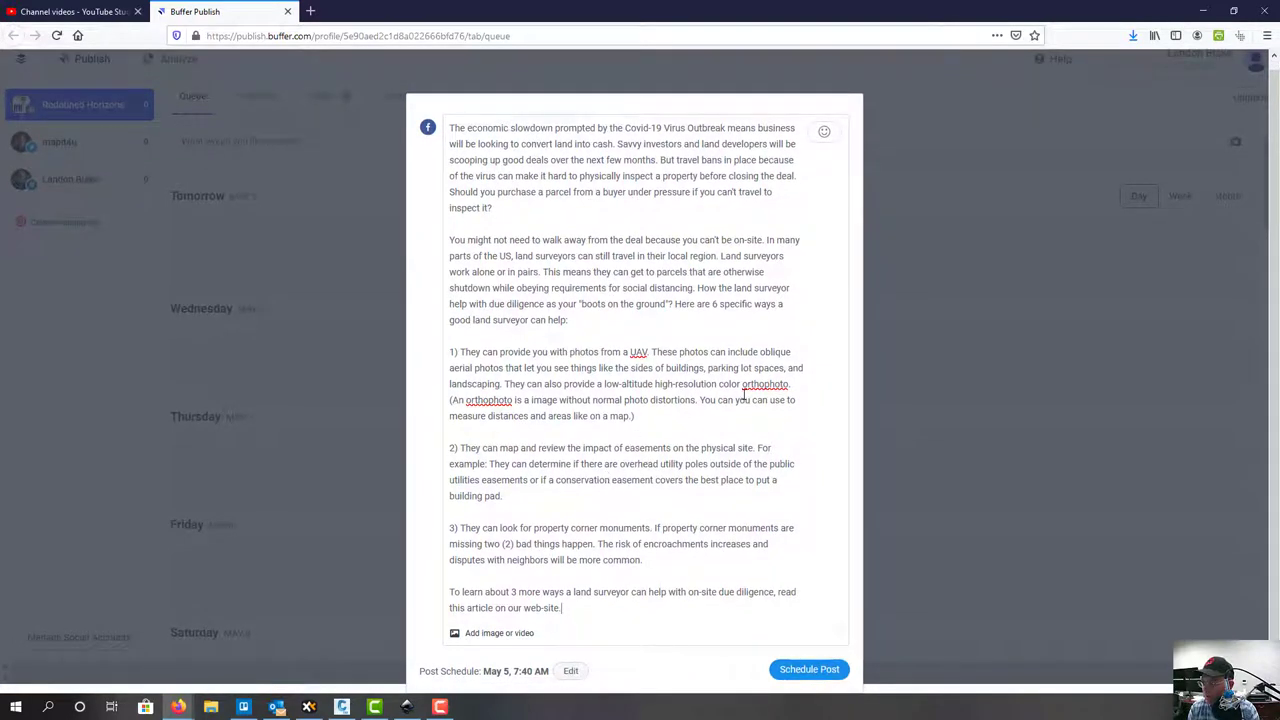
left_click(471, 634)
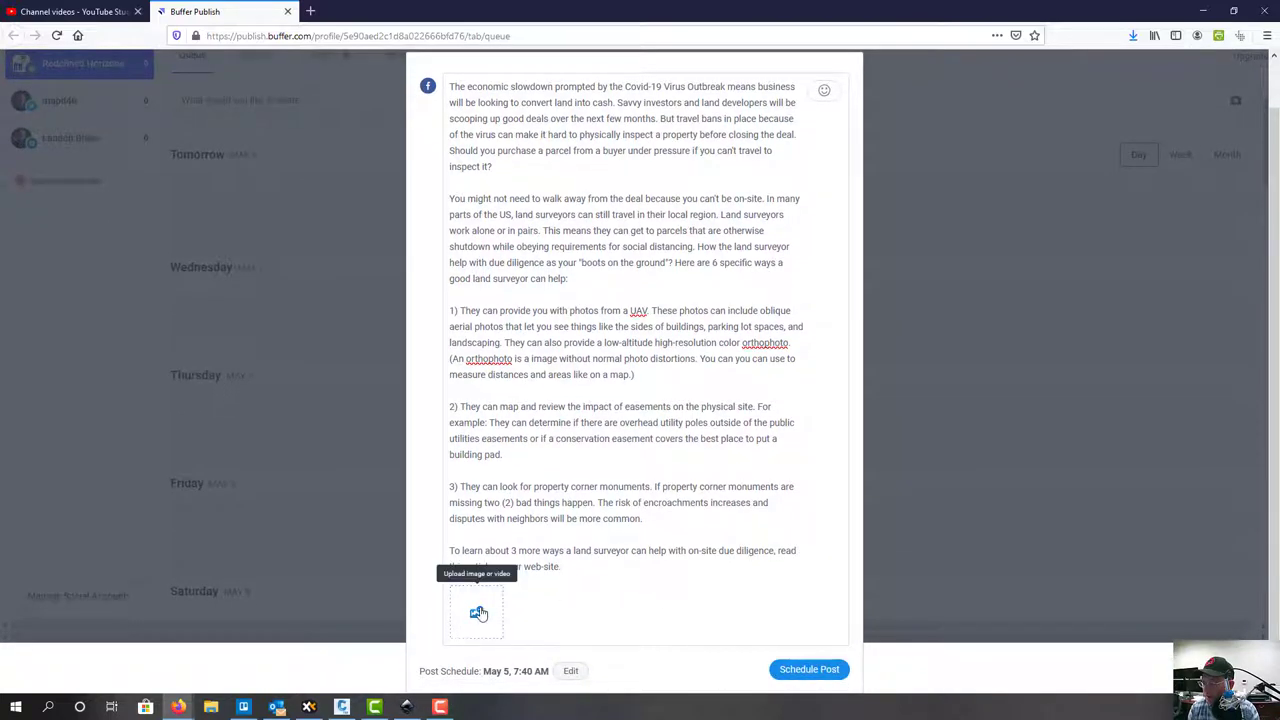
left_click(479, 614)
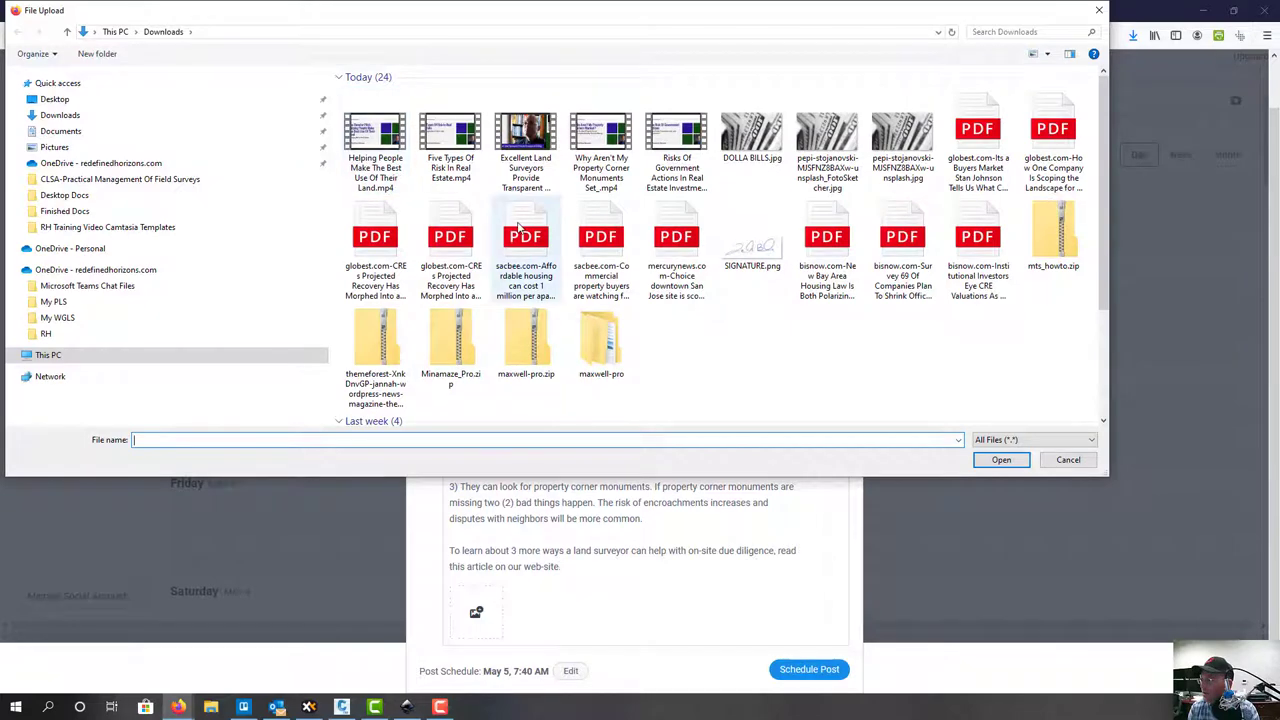
left_click(1070, 461)
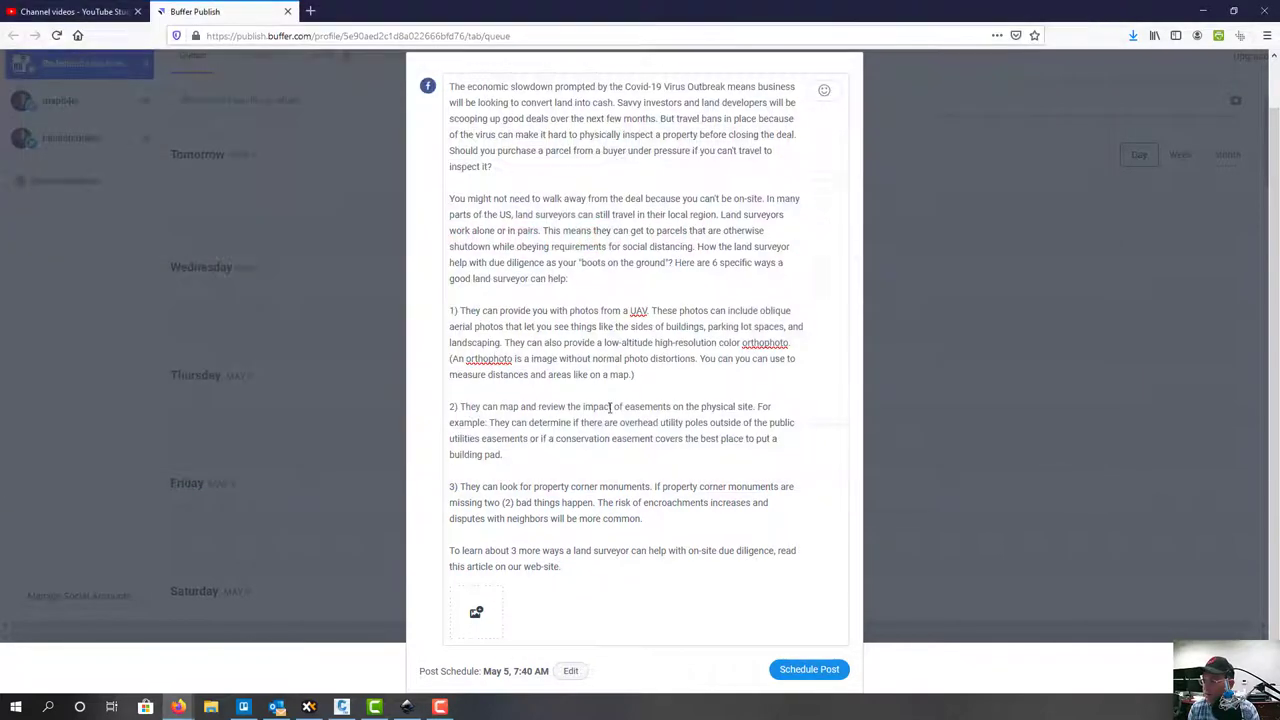
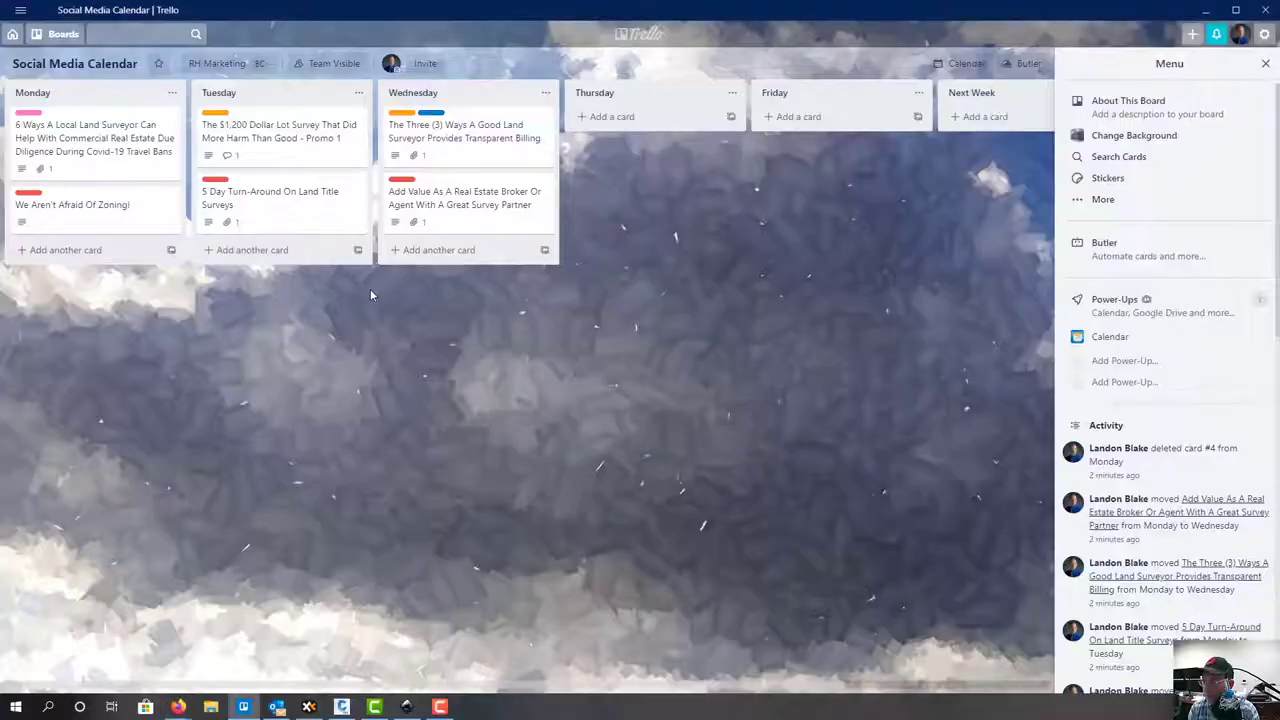
In Trello, open the image attached to the Monday card "6 Ways A Local Land Surveyor Can Help", save it to Downloads and close its browser tab
left_click(49, 155)
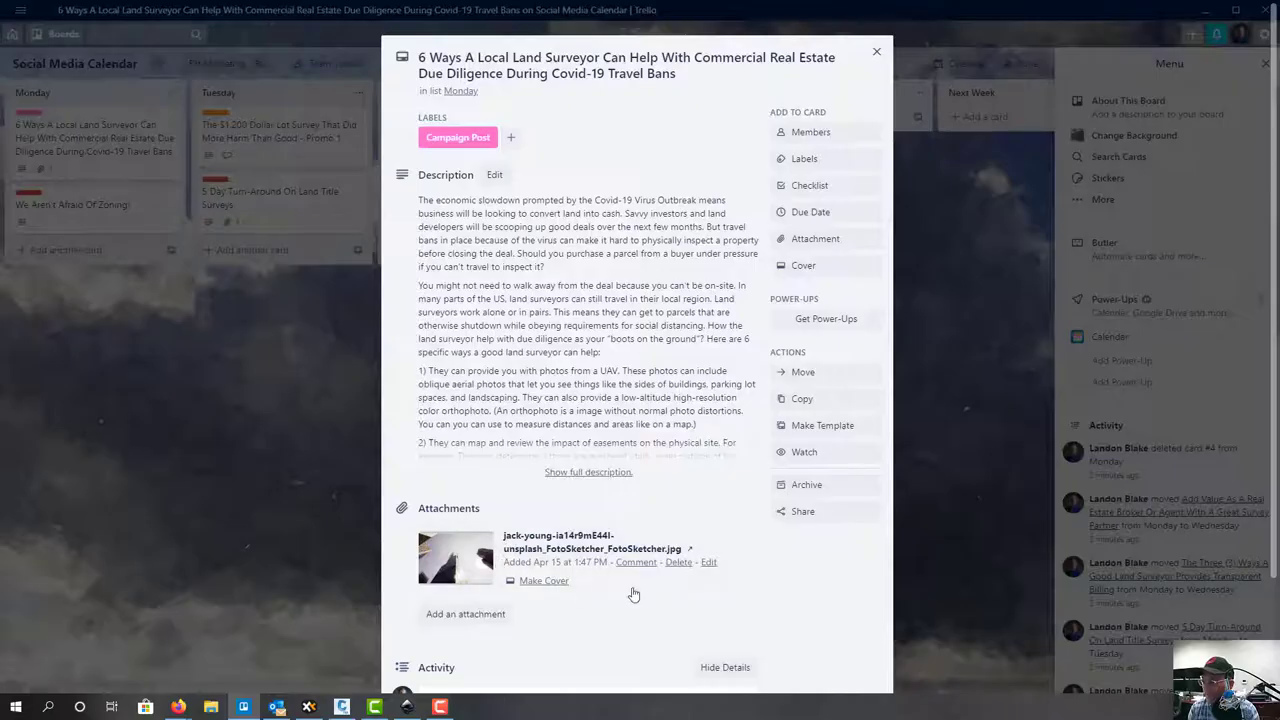
left_click(466, 552)
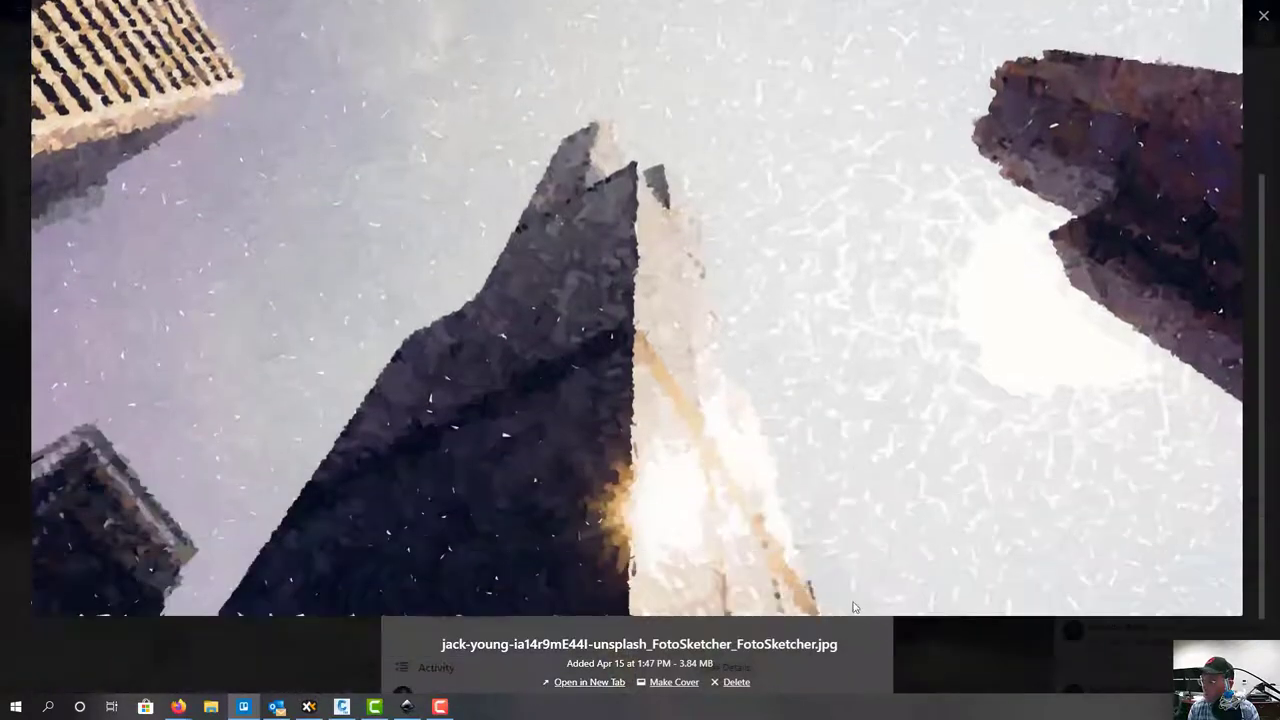
scroll(1073, 418, "up", 3)
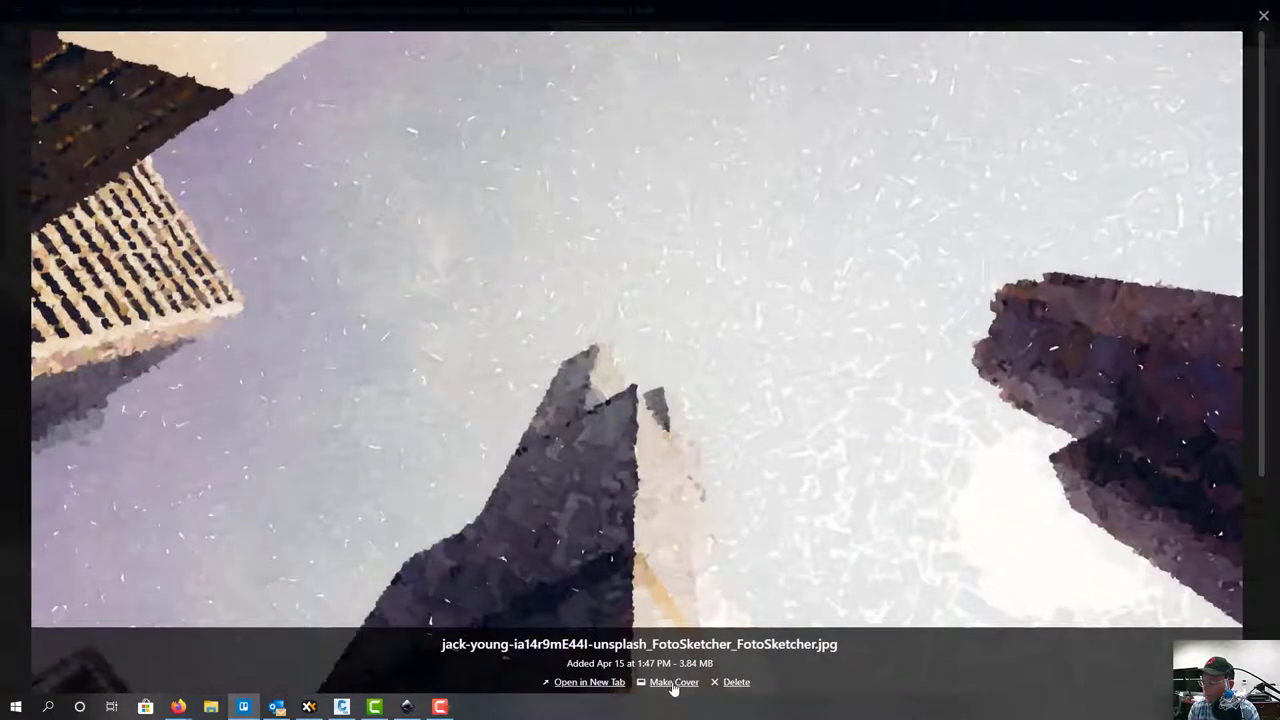
left_click(603, 684)
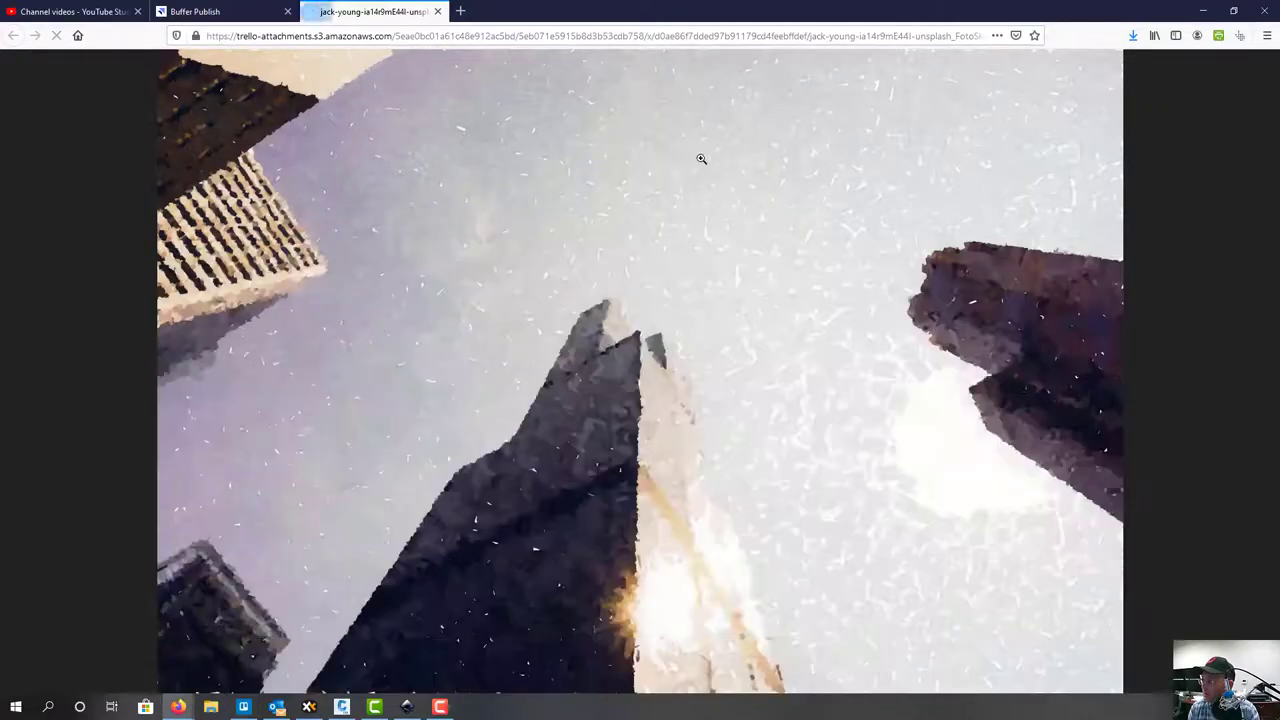
right_click(706, 163)
left_click(756, 202)
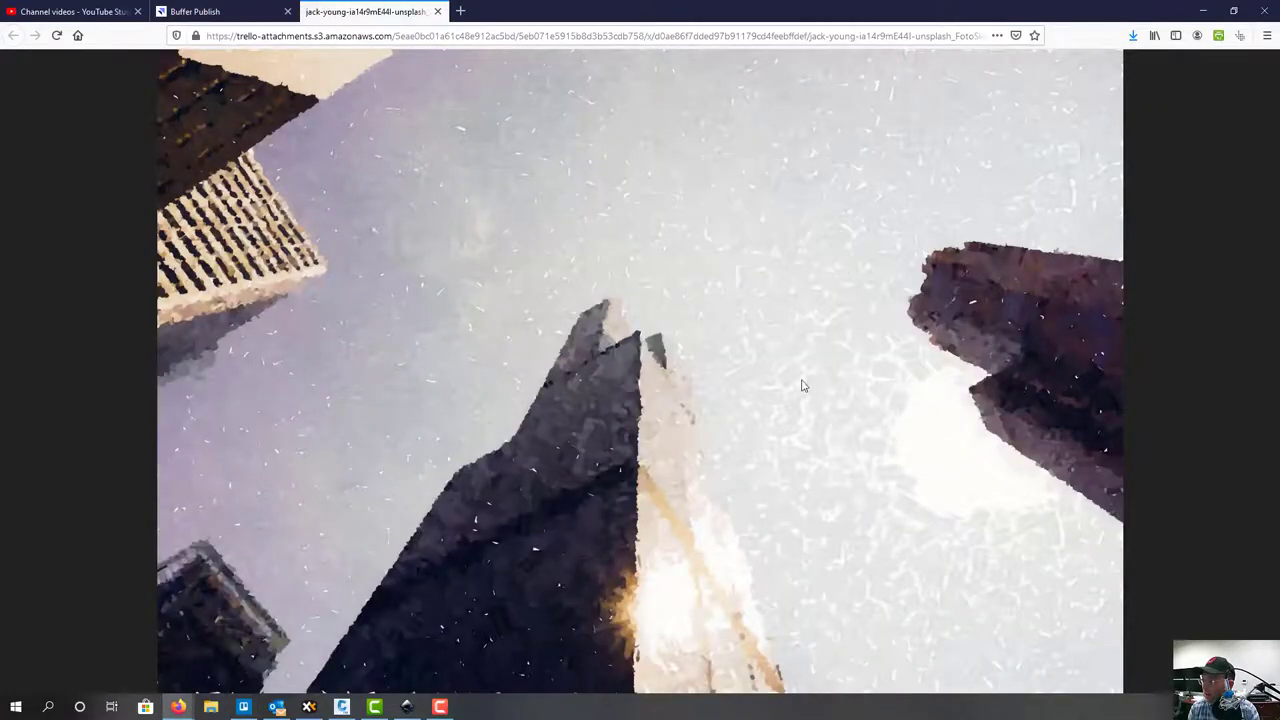
left_click(995, 462)
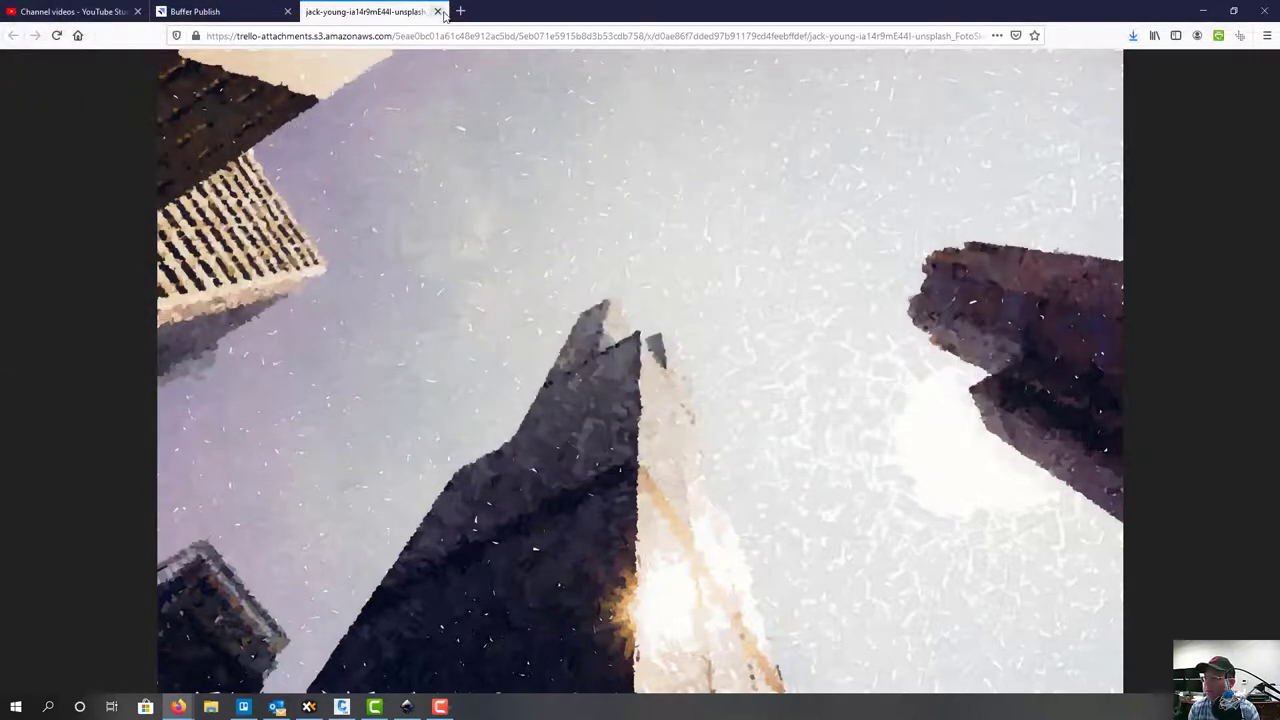
left_click(441, 11)
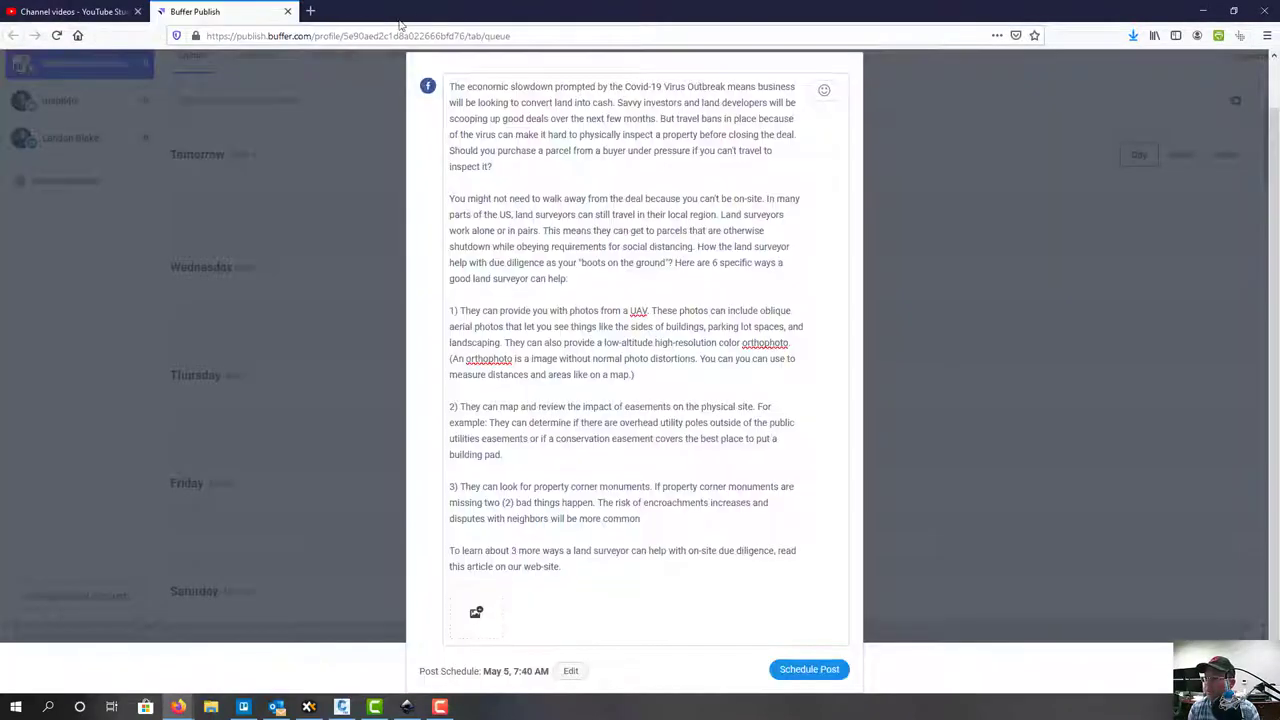
Attach the downloaded skyscraper JPG from the Downloads folder to the Facebook post in Buffer
left_click(476, 612)
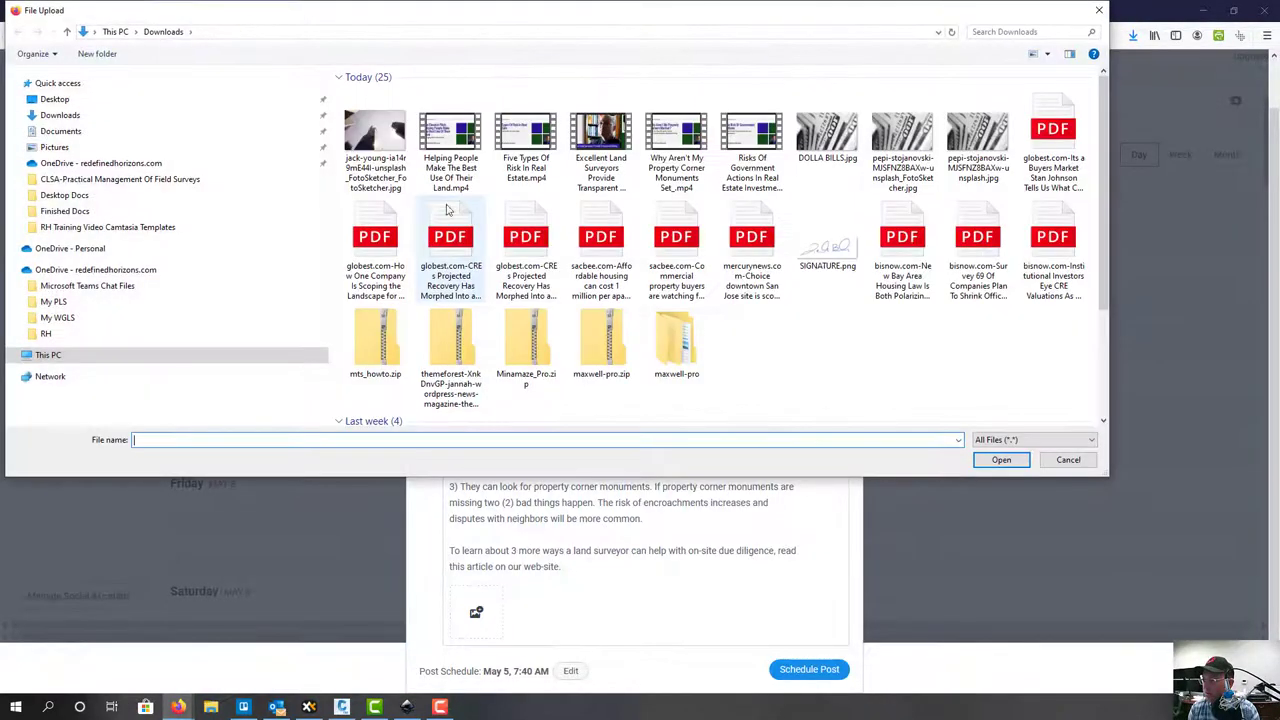
left_click(405, 158)
left_click(1001, 460)
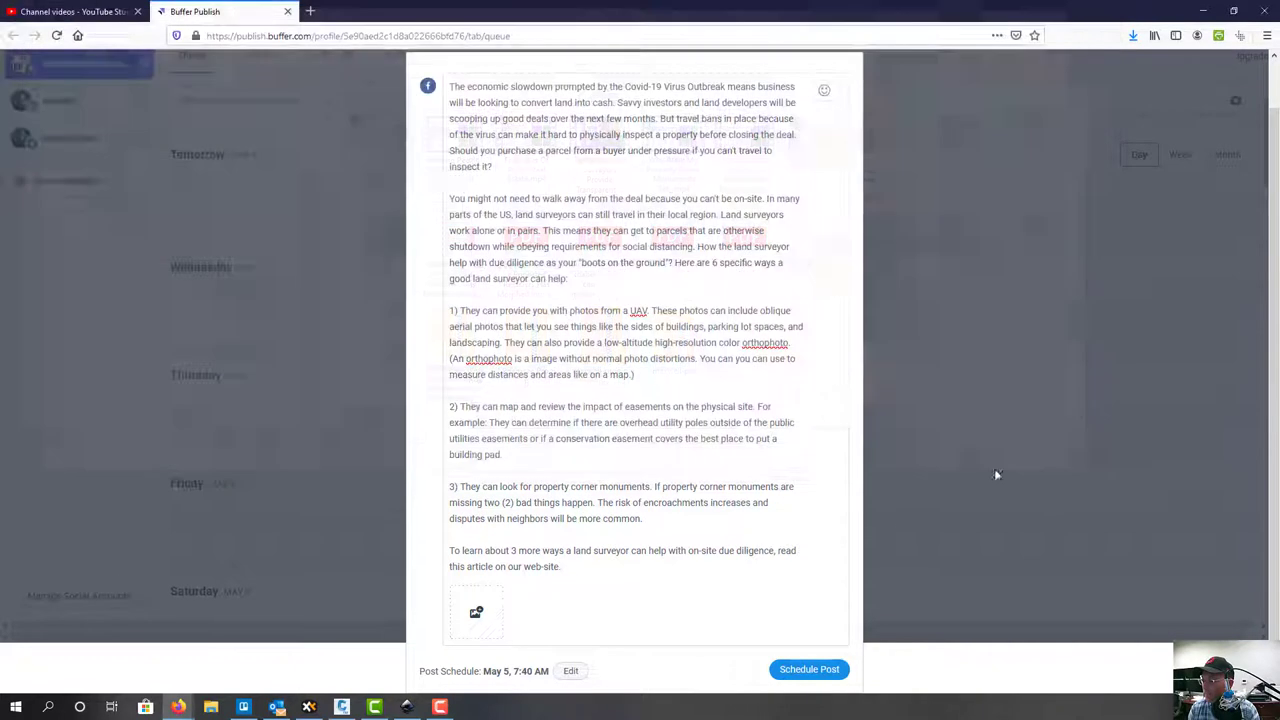
scroll(670, 543, "up", 1)
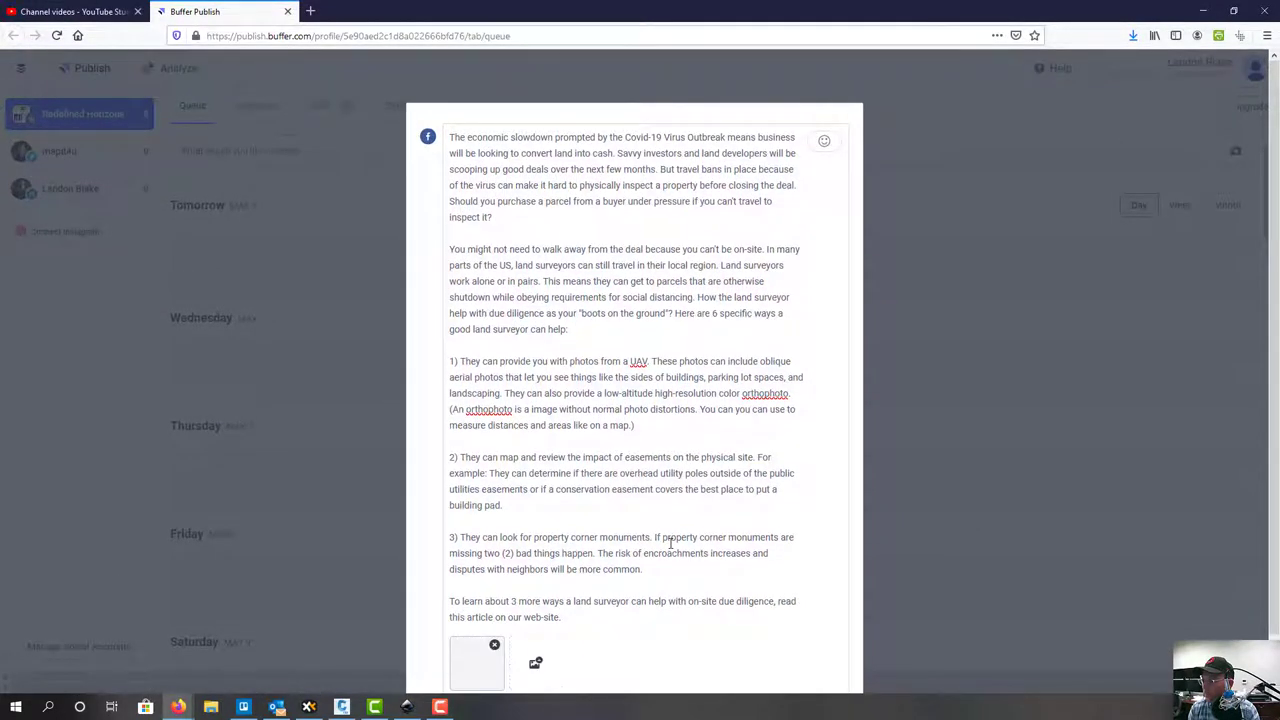
scroll(677, 543, "down", 1)
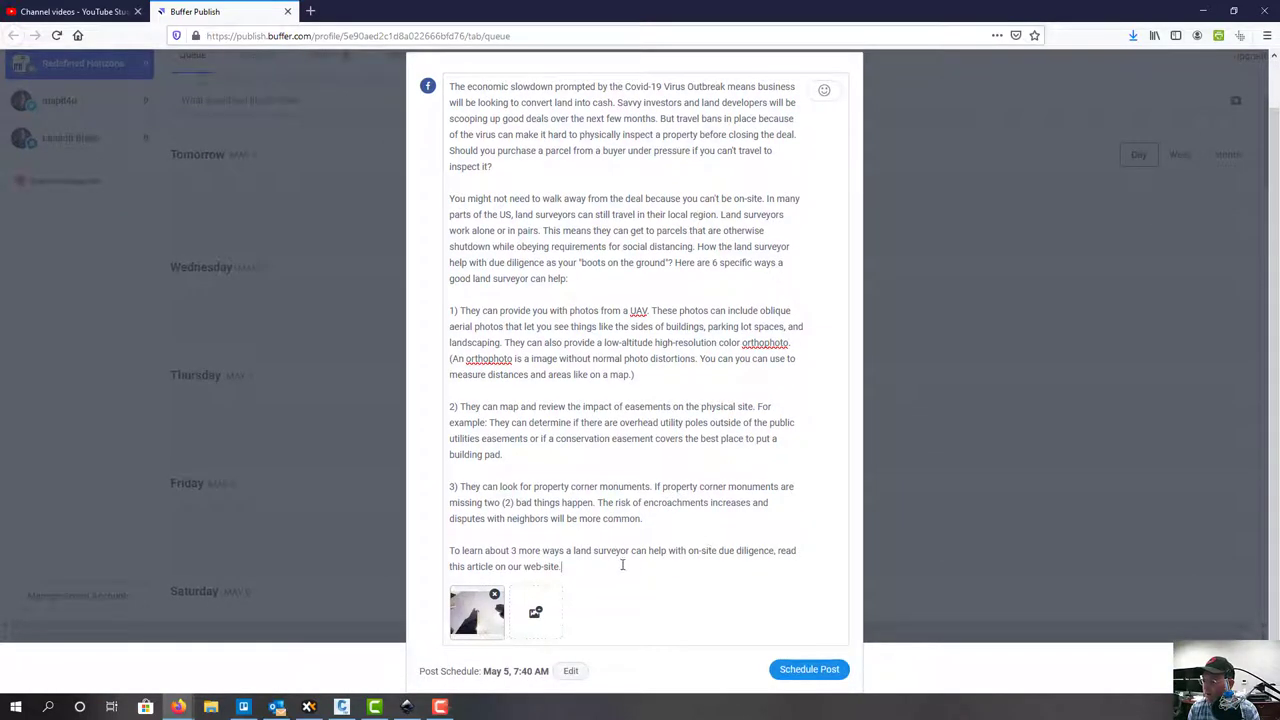
End the post's closing sentence with a colon after "web-site" and start a new line below it
triple_click(535, 553)
left_click(605, 582)
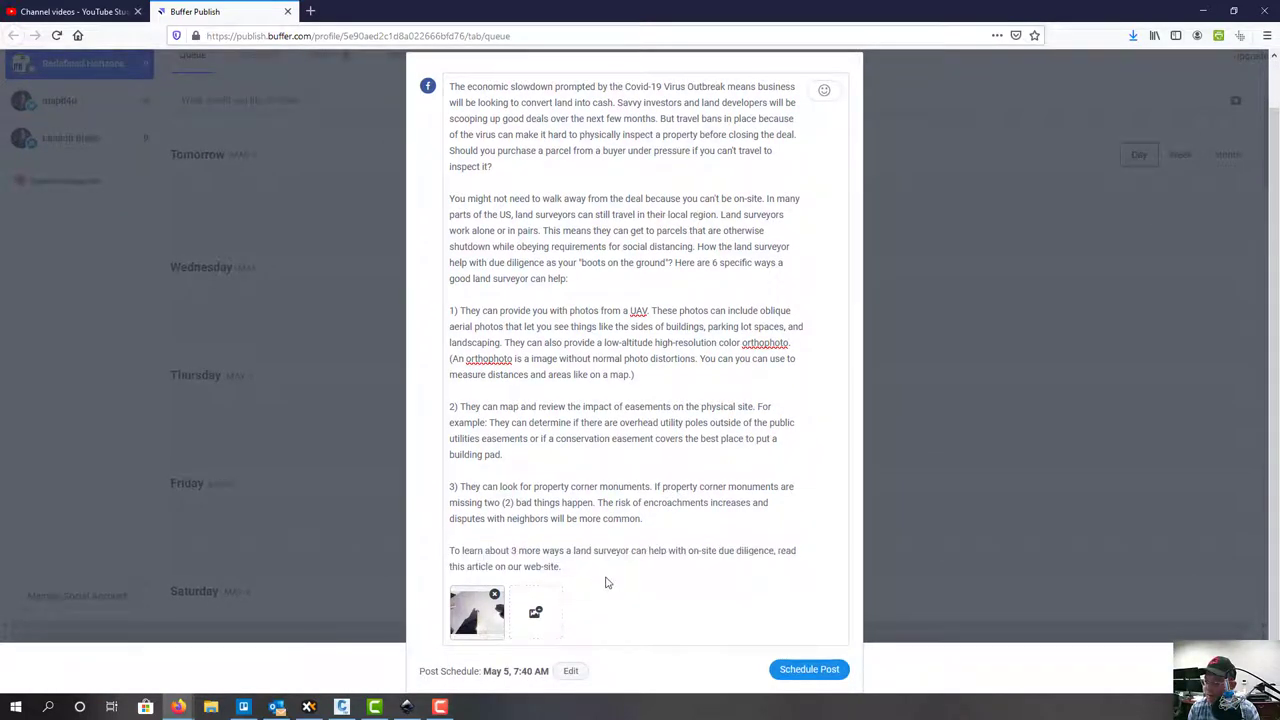
left_click_drag(586, 564, 446, 557)
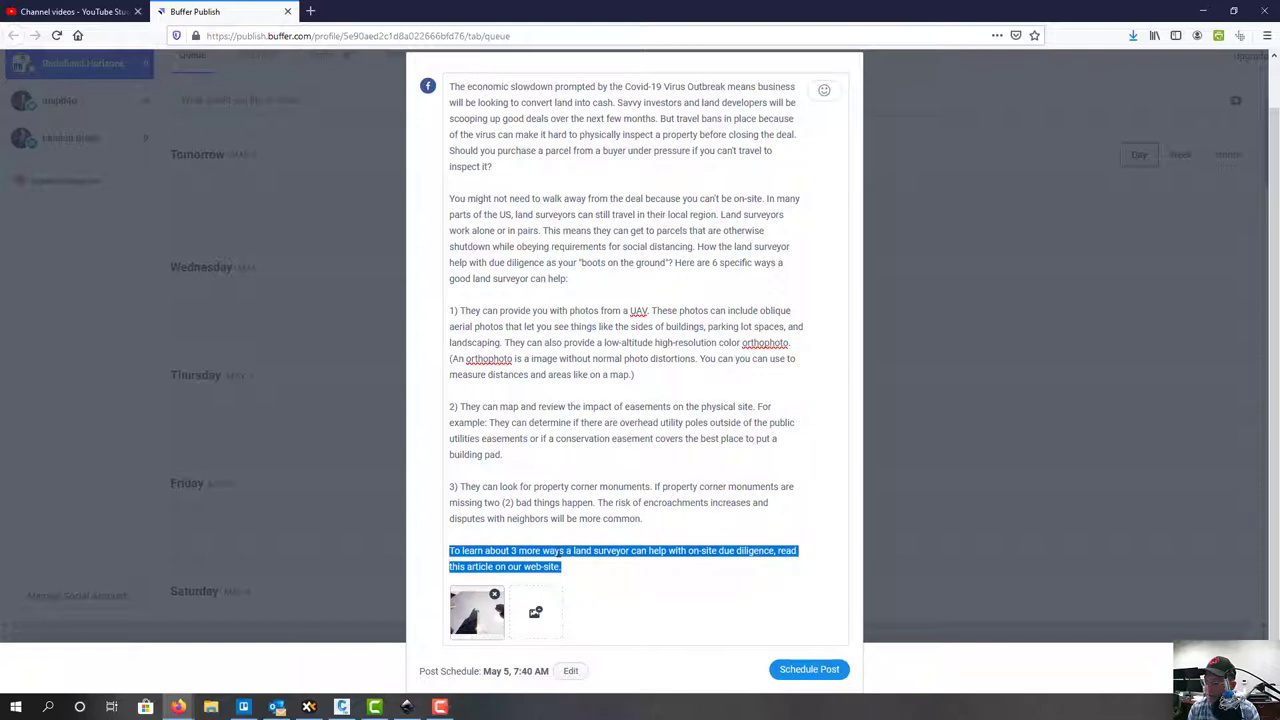
left_click(578, 566)
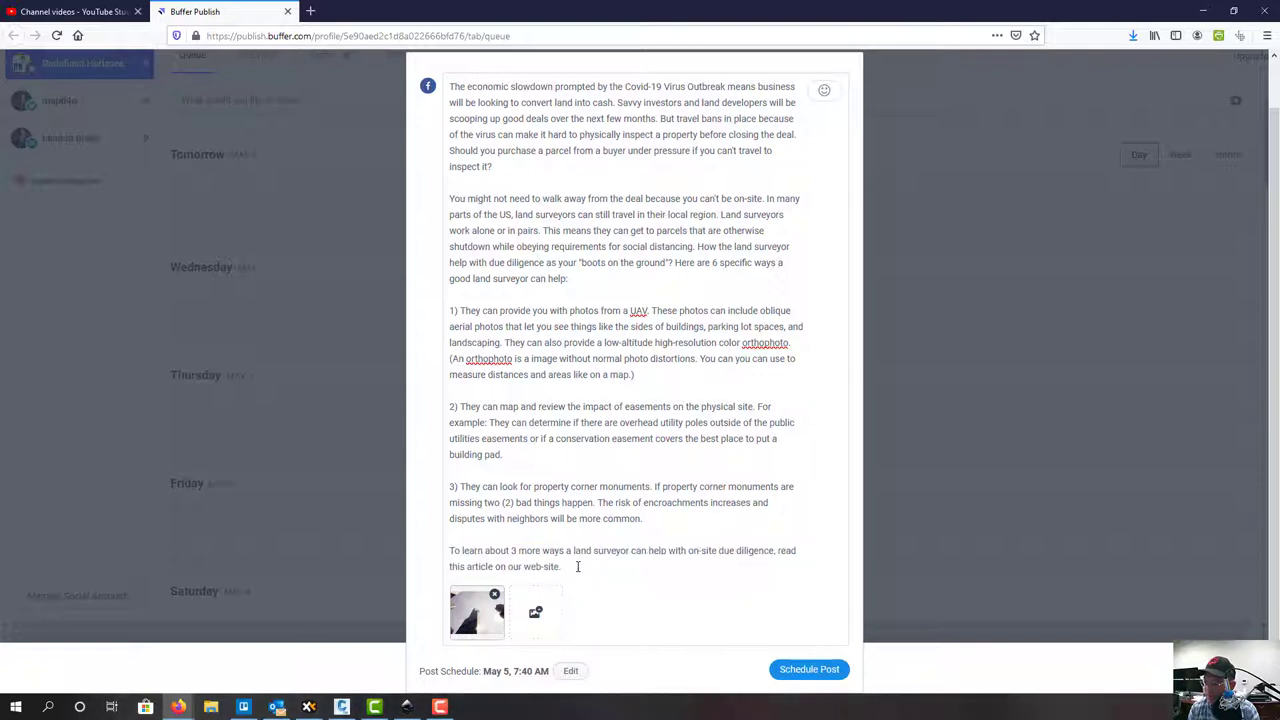
key("Return")
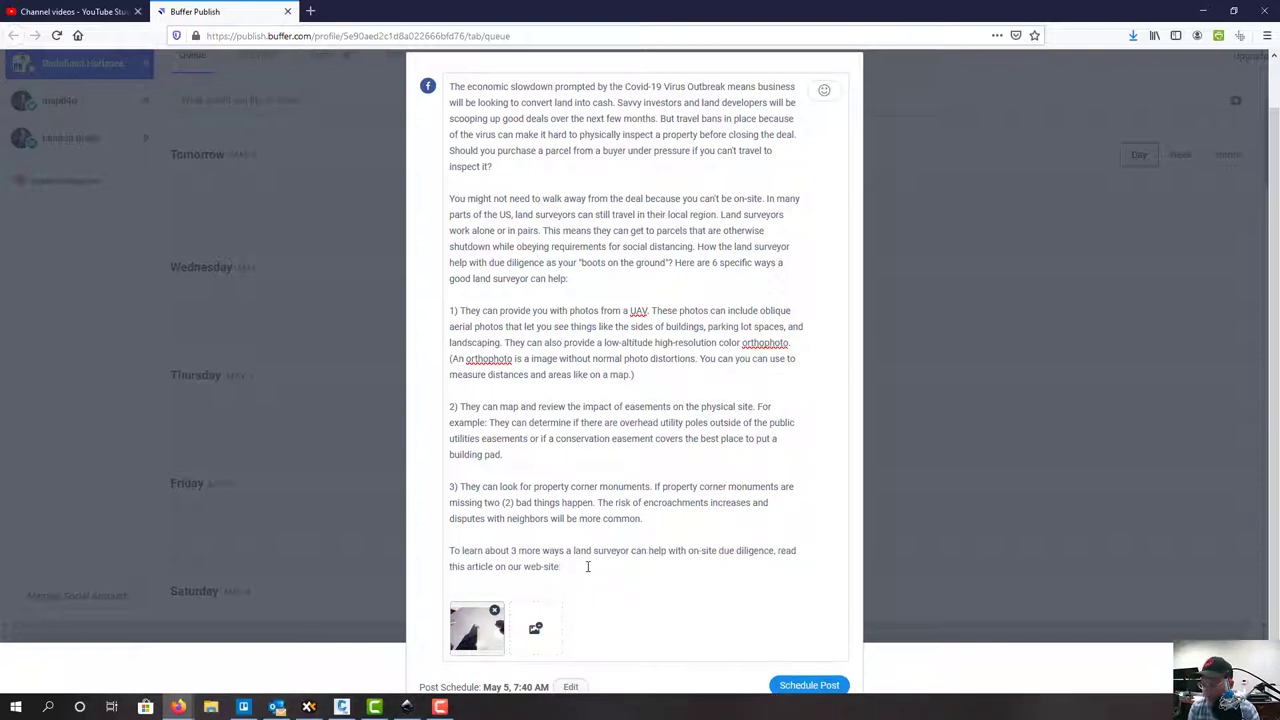
scroll(697, 110, "down", 1)
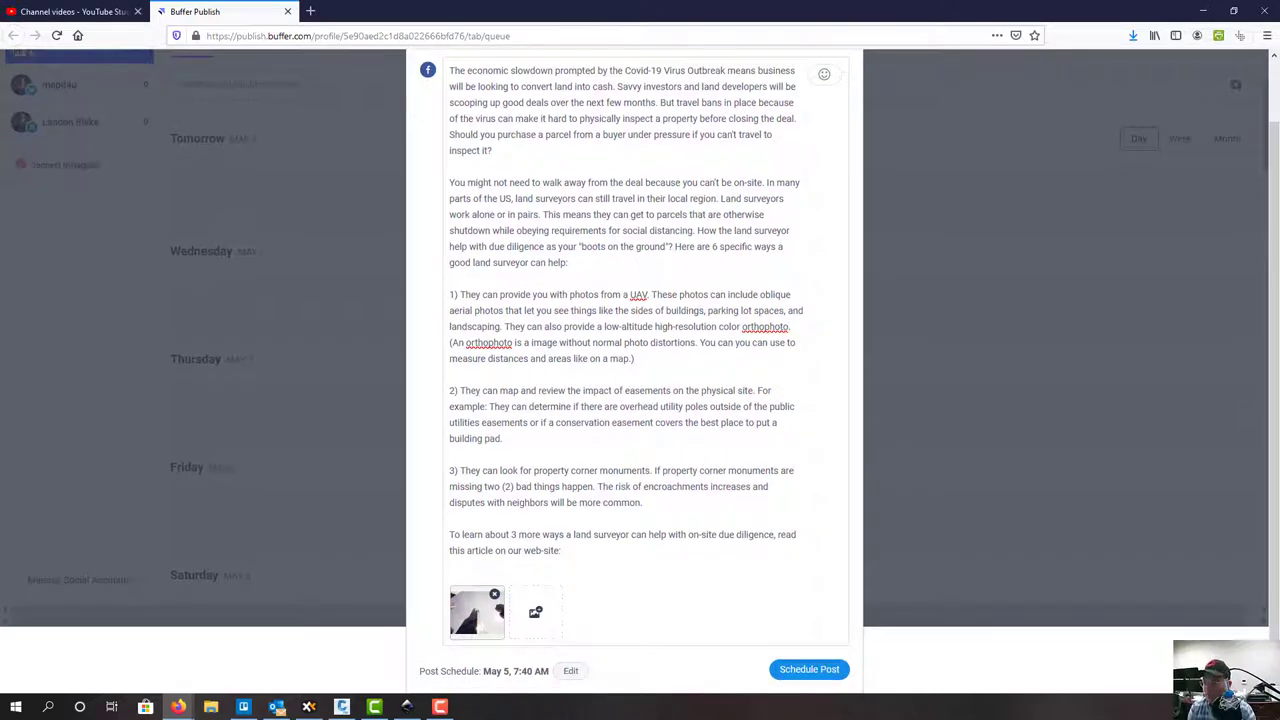
Close the image preview on the Trello card, switch back to Buffer and paste the web-site article's link on the post's last line
left_click(243, 706)
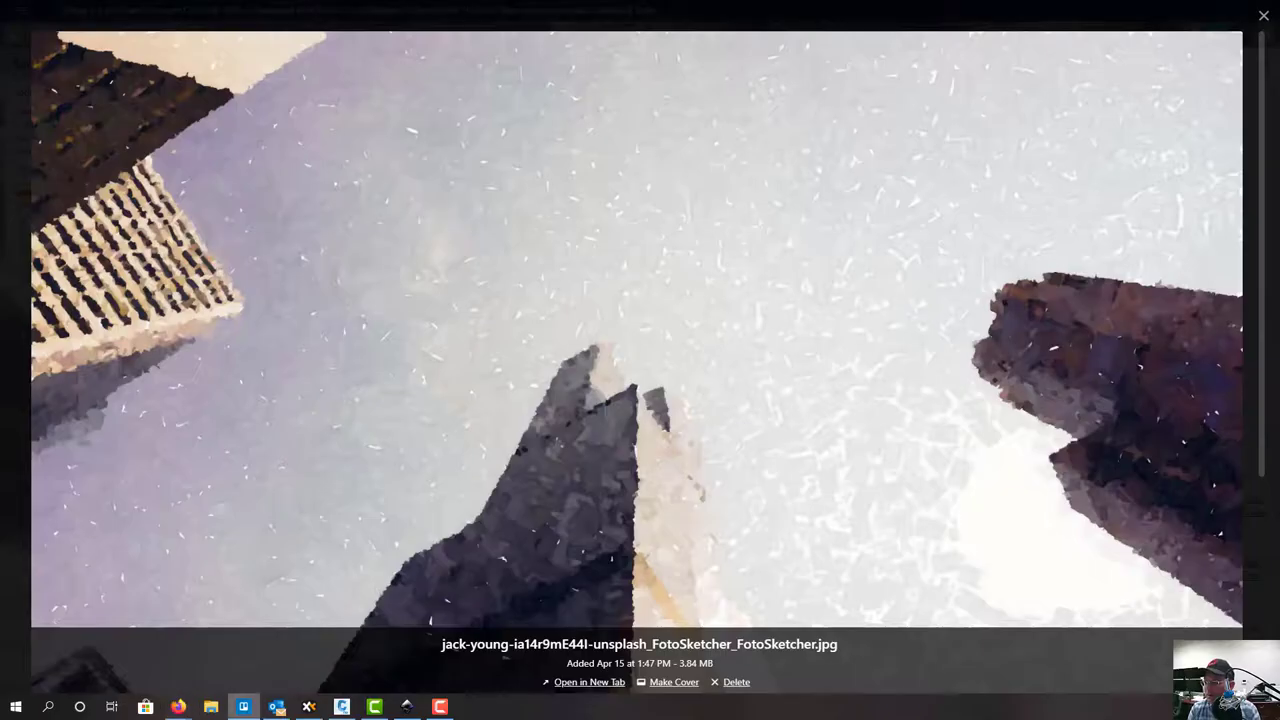
left_click(1262, 16)
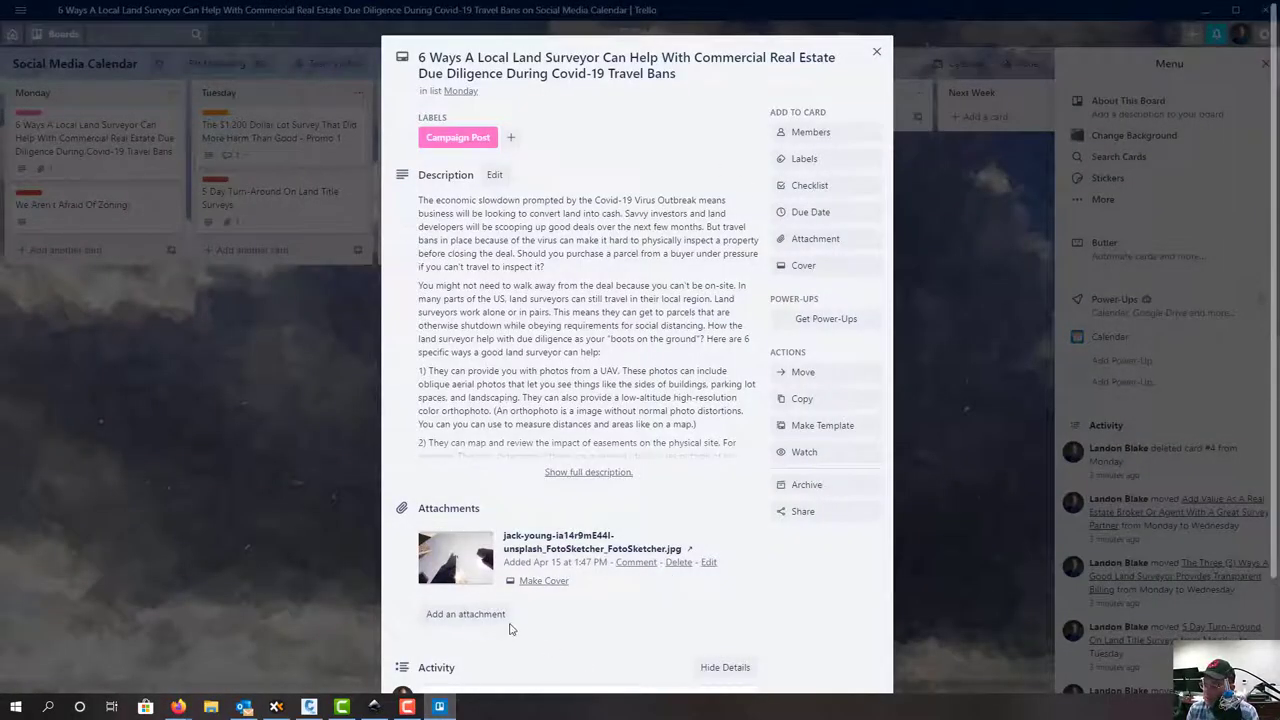
left_click(876, 52)
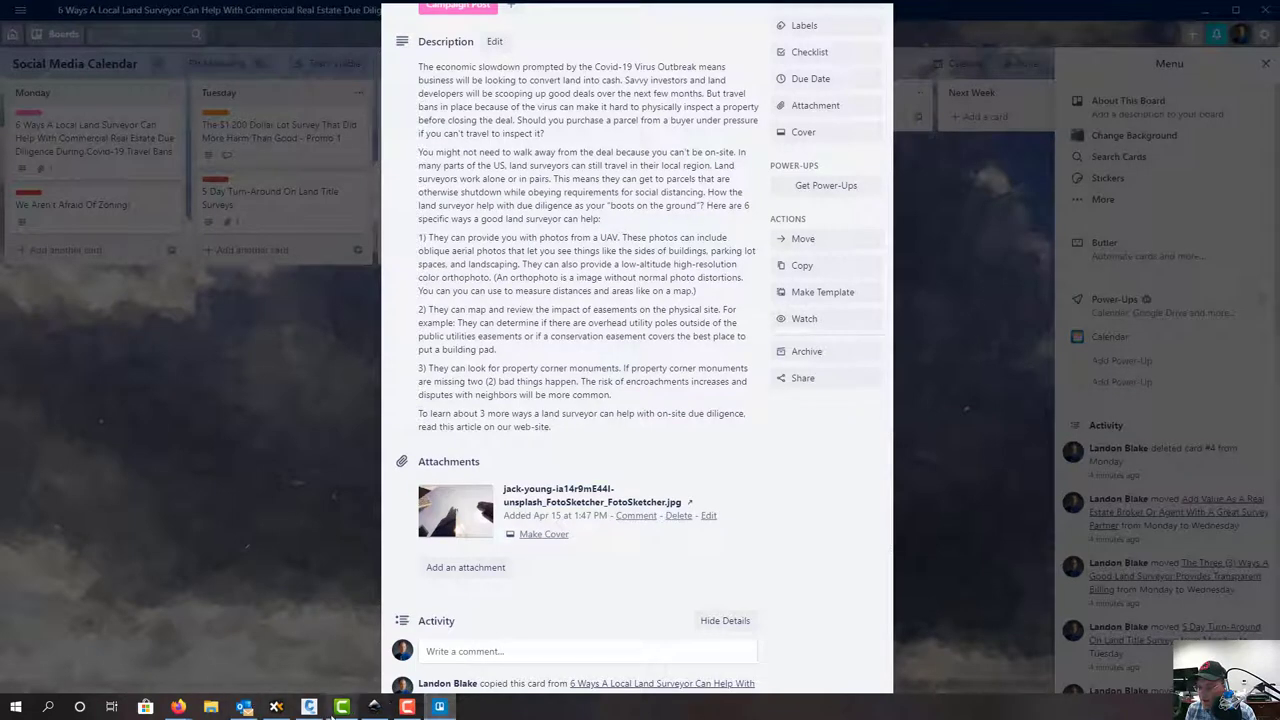
mouse_move(197, 690)
left_click(250, 655)
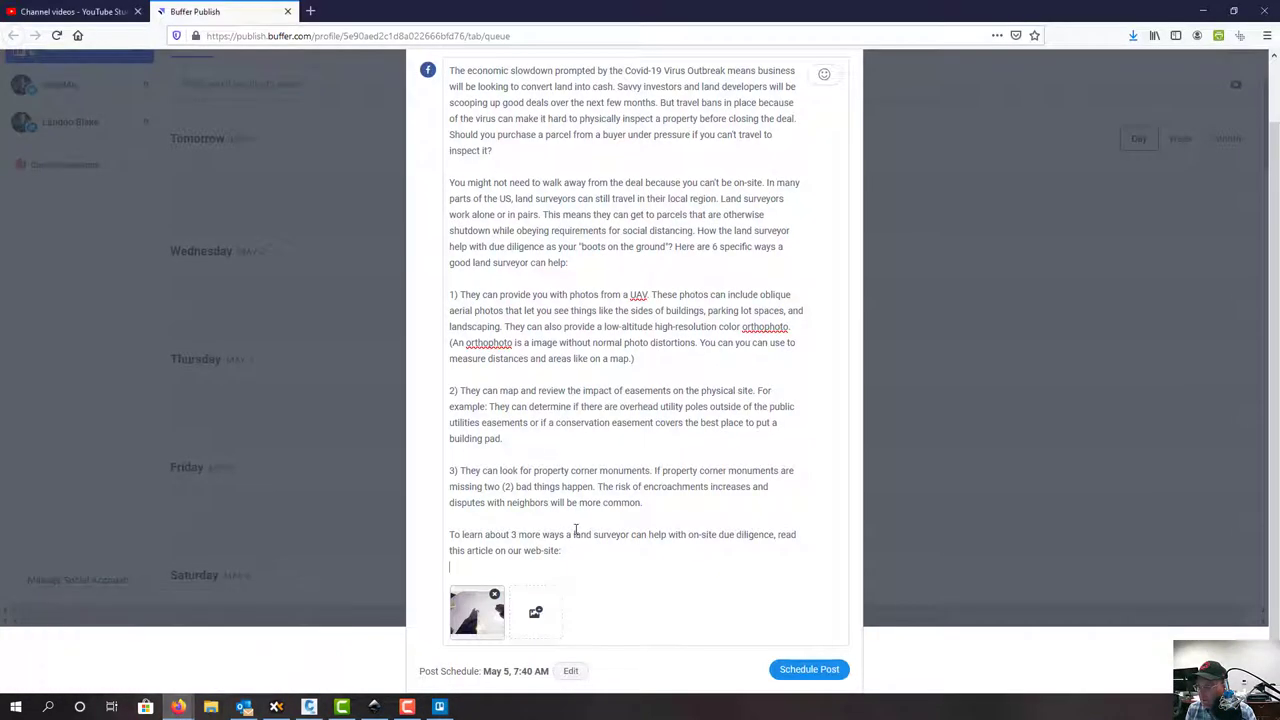
key("ctrl+v")
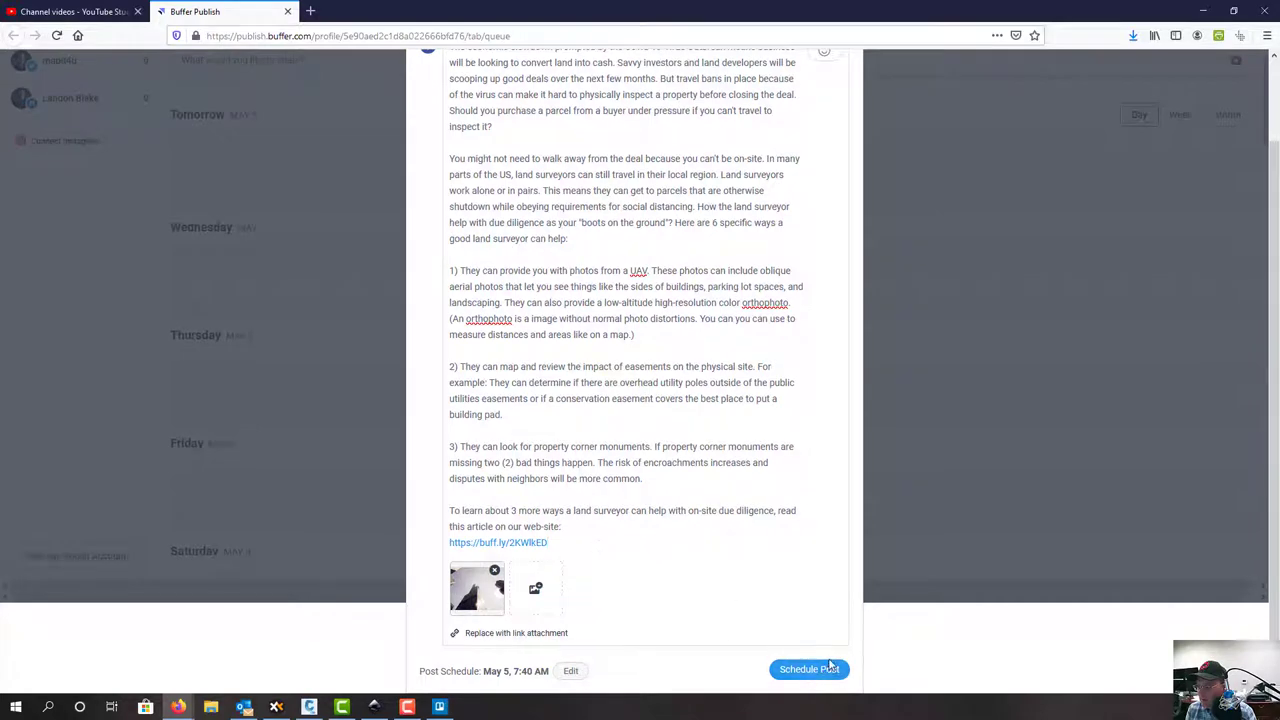
Select the post's full text including the link, and schedule the Facebook post for May 5, 7:40 AM
left_click_drag(576, 543, 458, 6)
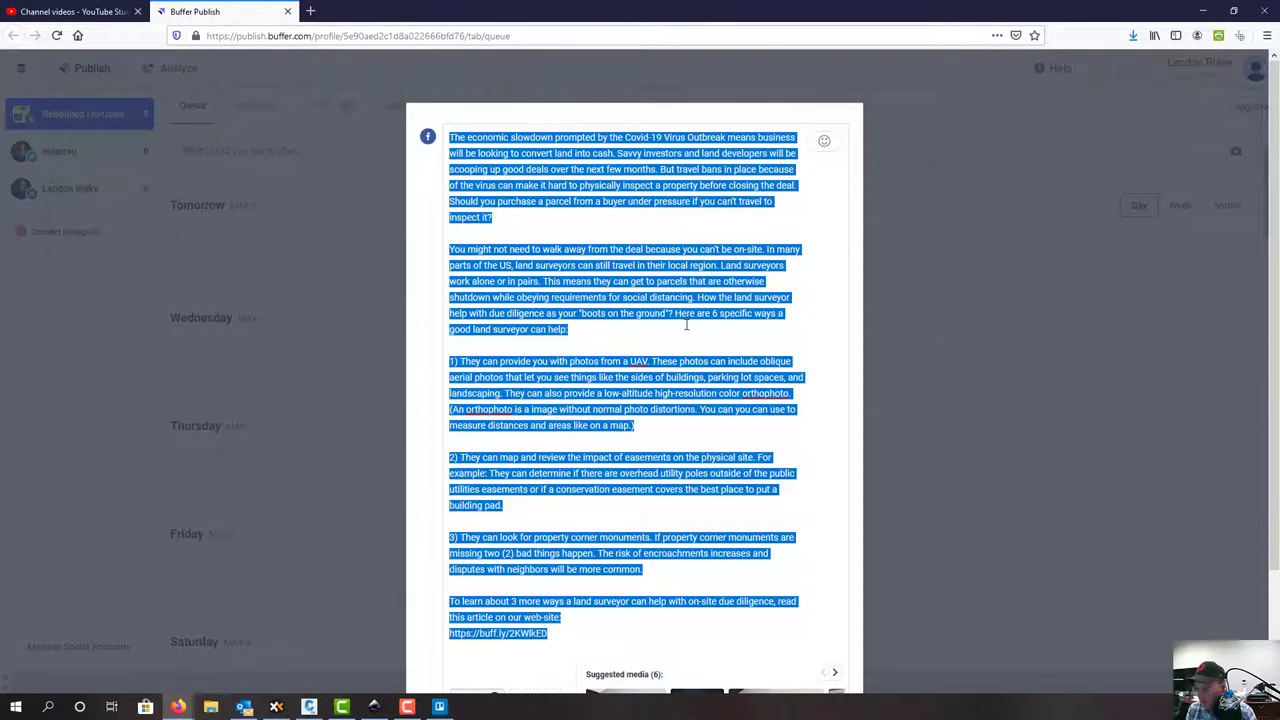
scroll(640, 350, "down", 3)
left_click(787, 674)
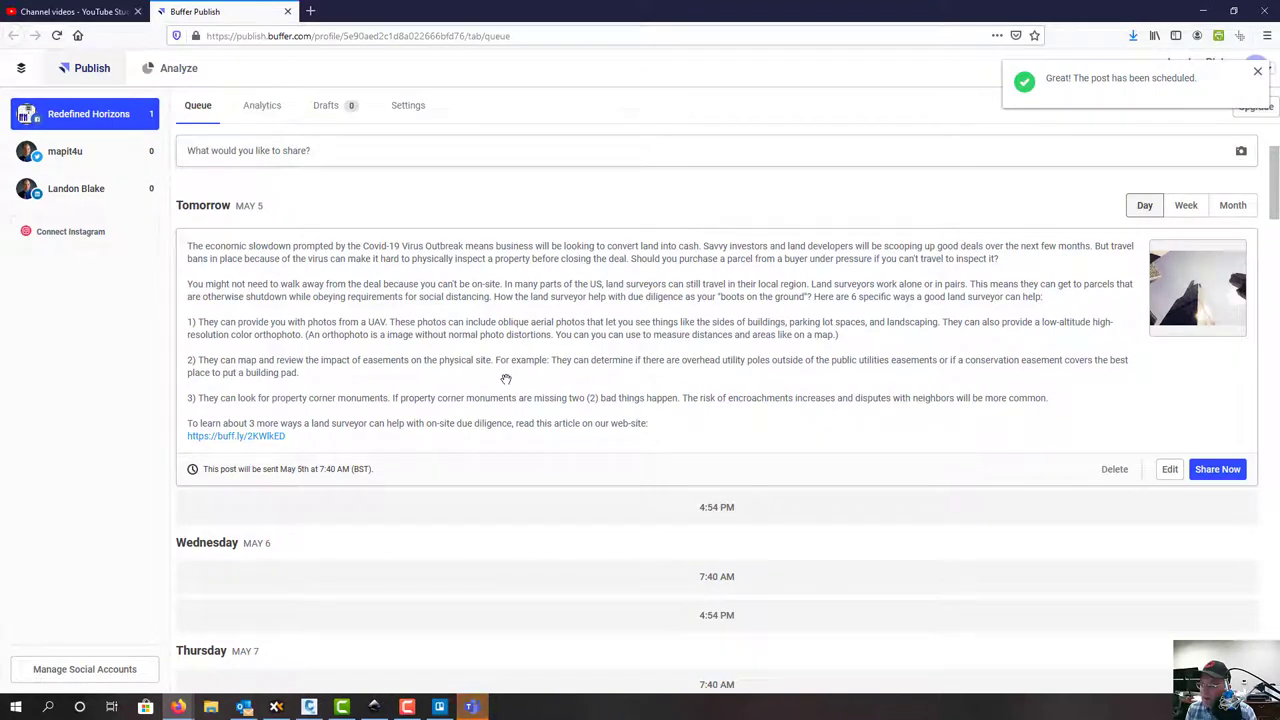
scroll(506, 378, "down", 2)
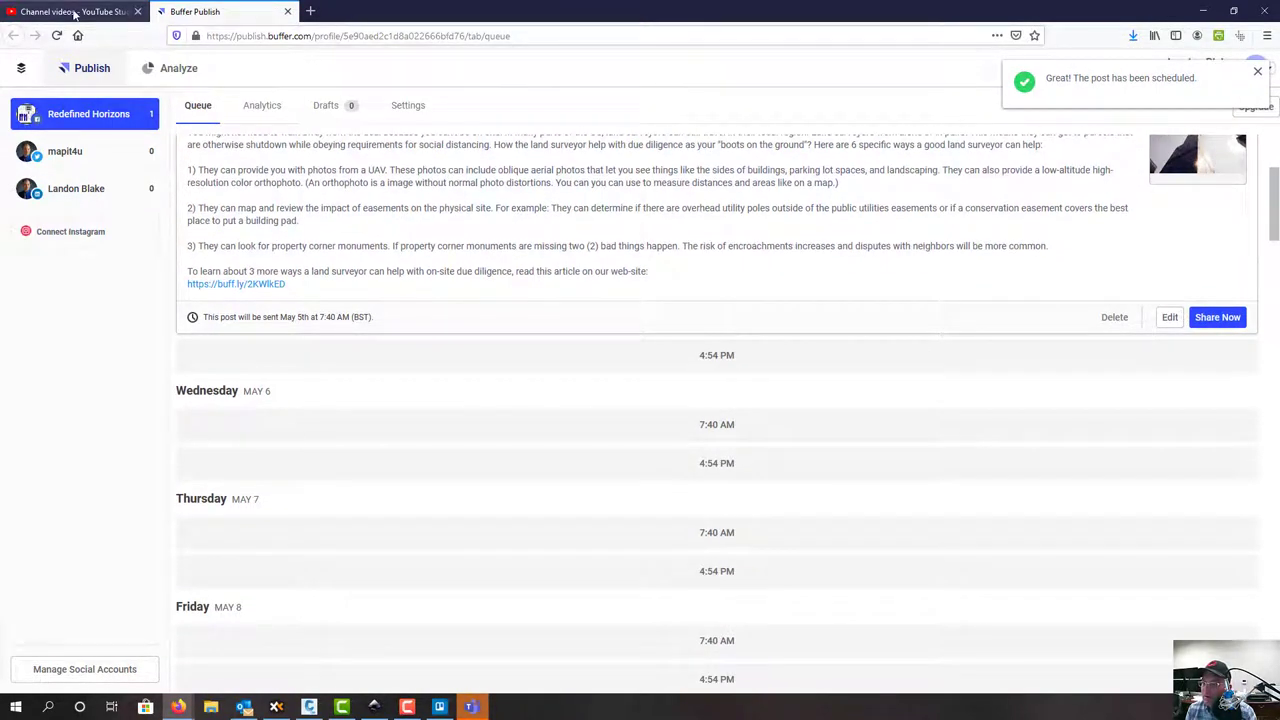
In Trello, copy the description of the Monday card "We Aren't Afraid Of Zoning!" from below the Content heading through #zoning, and close the card unchanged
left_click(407, 708)
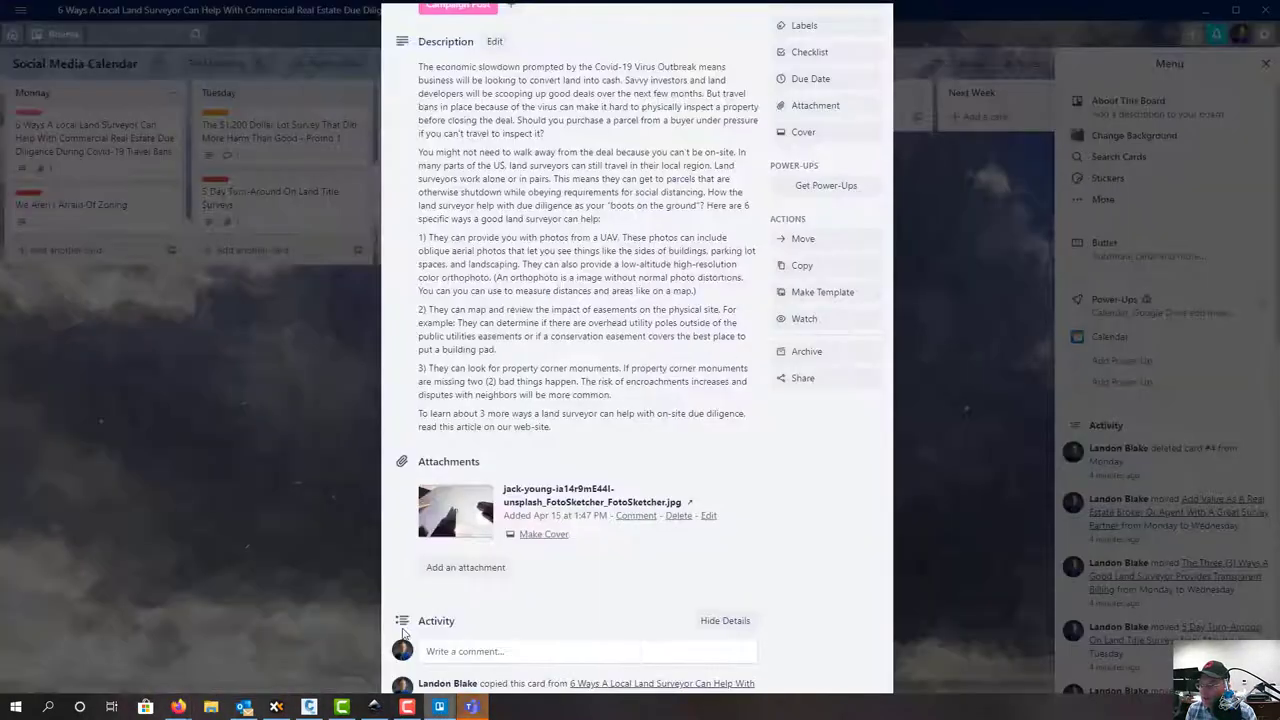
left_click(362, 448)
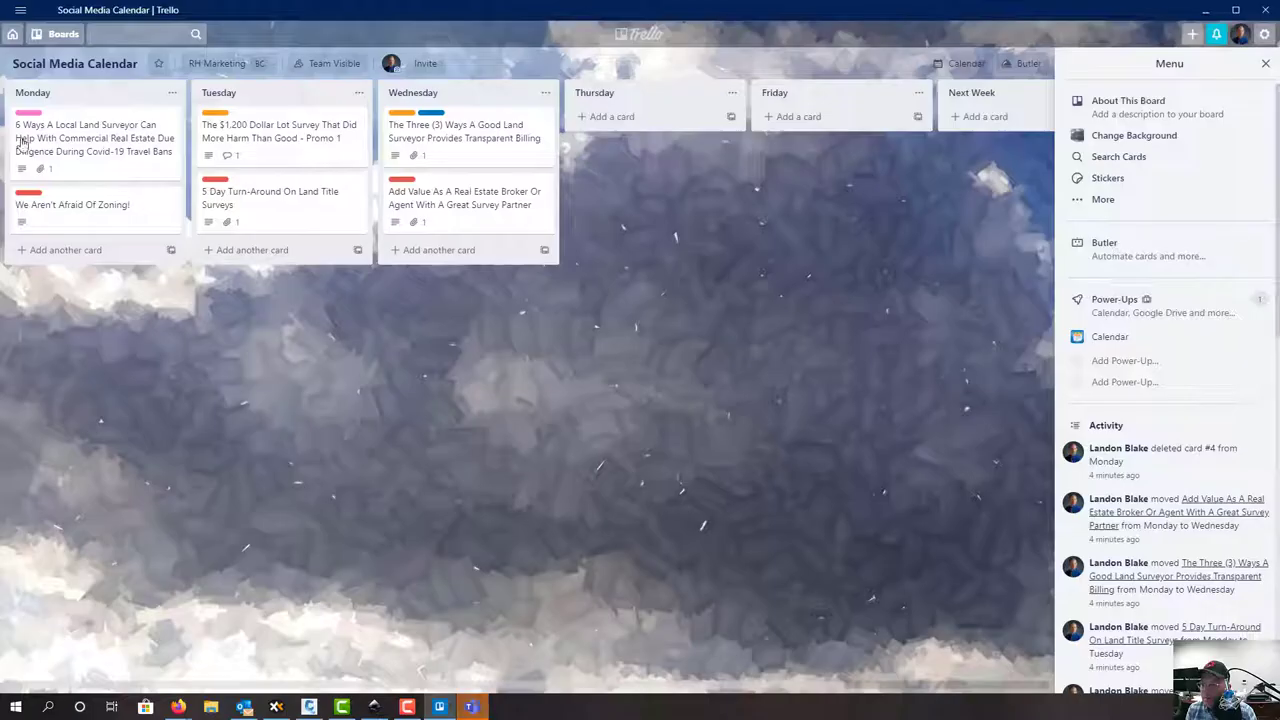
left_click(72, 206)
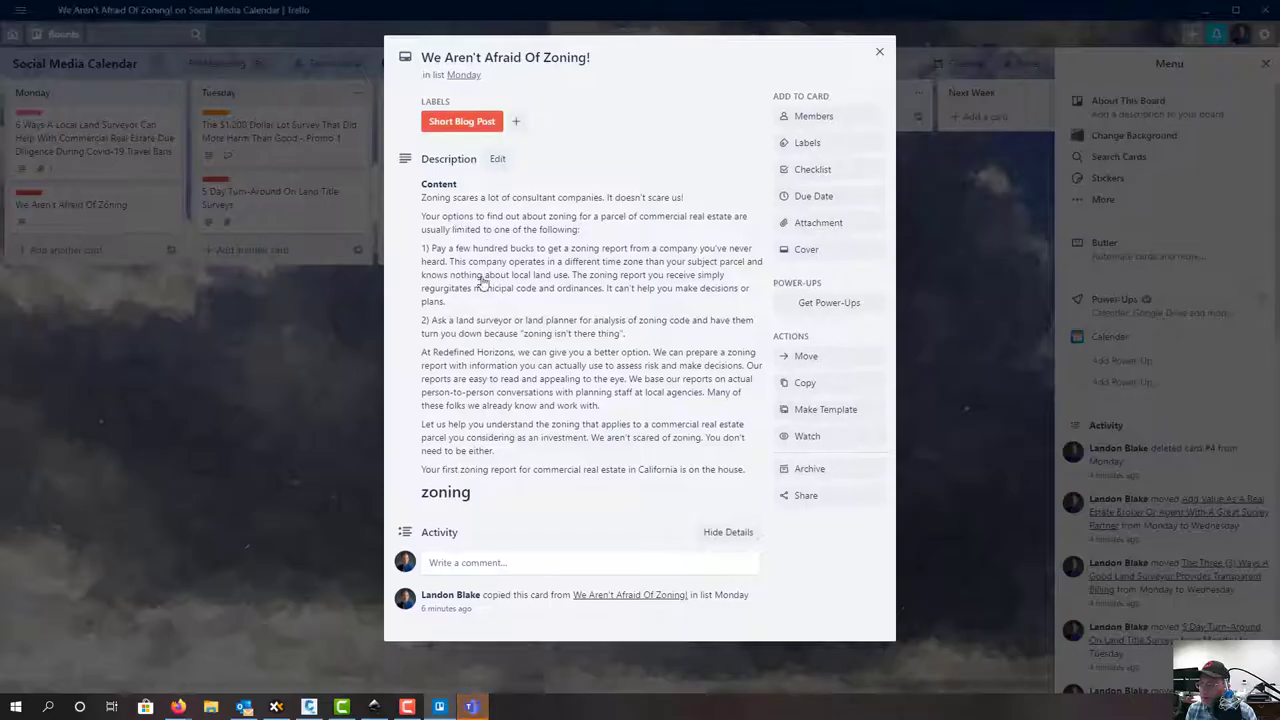
left_click(557, 408)
key("ctrl+a")
left_click(506, 538)
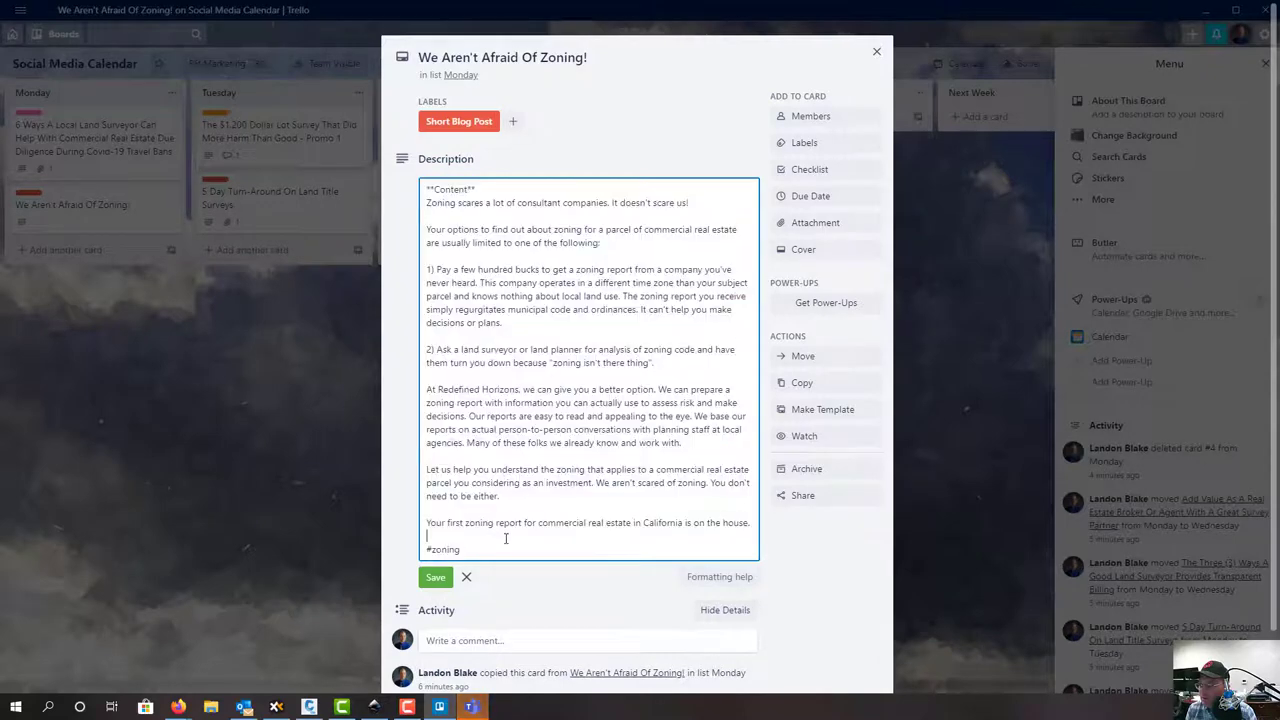
left_click_drag(494, 548, 412, 208)
key("ctrl+c")
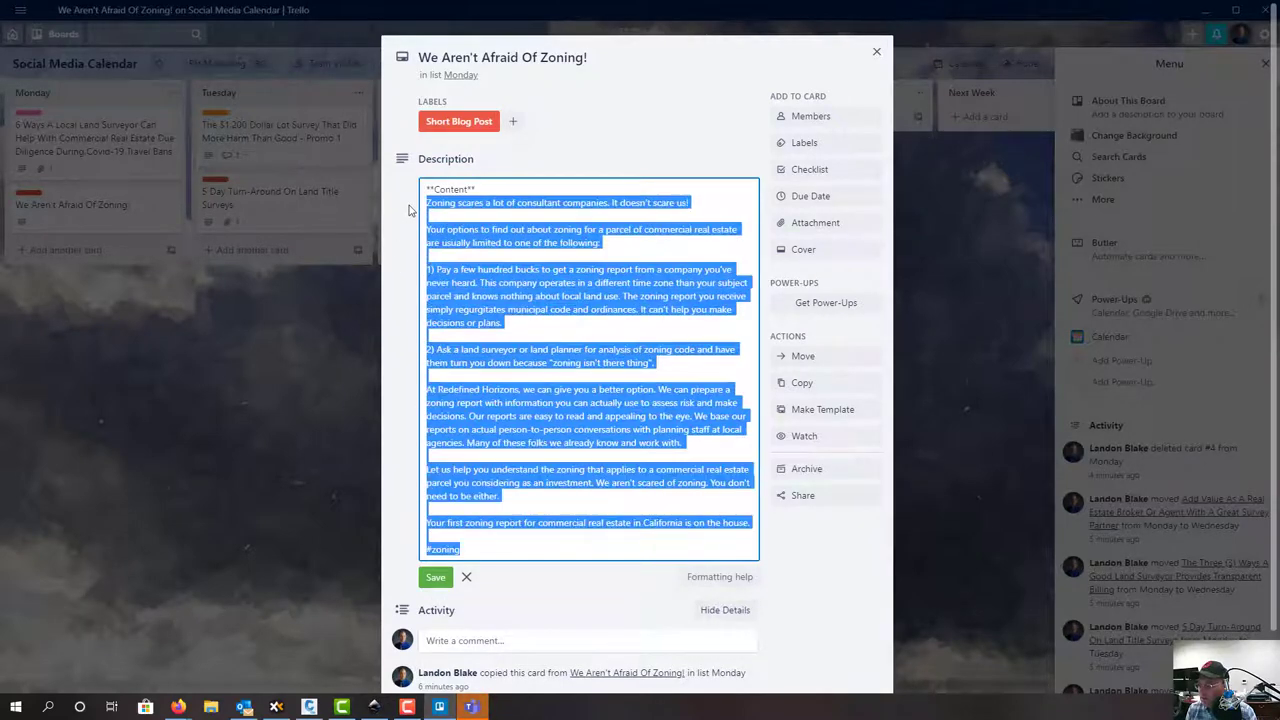
scroll(555, 325, "down", 1)
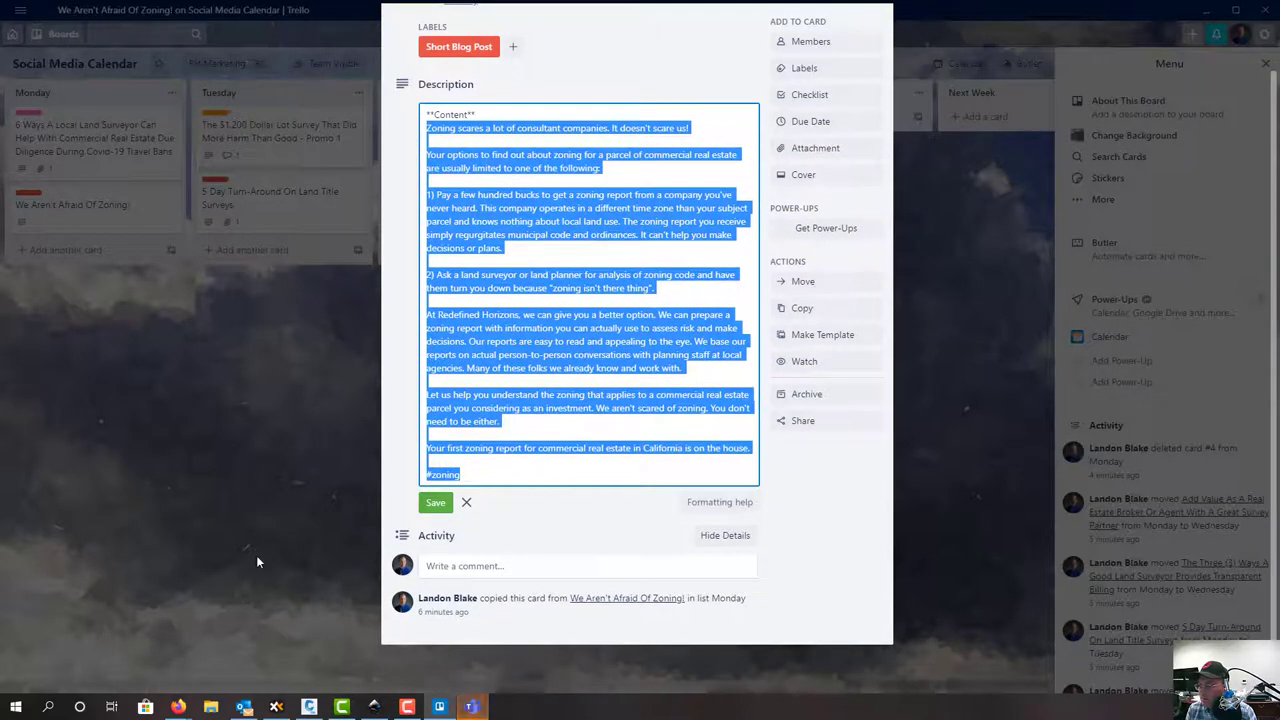
left_click(256, 562)
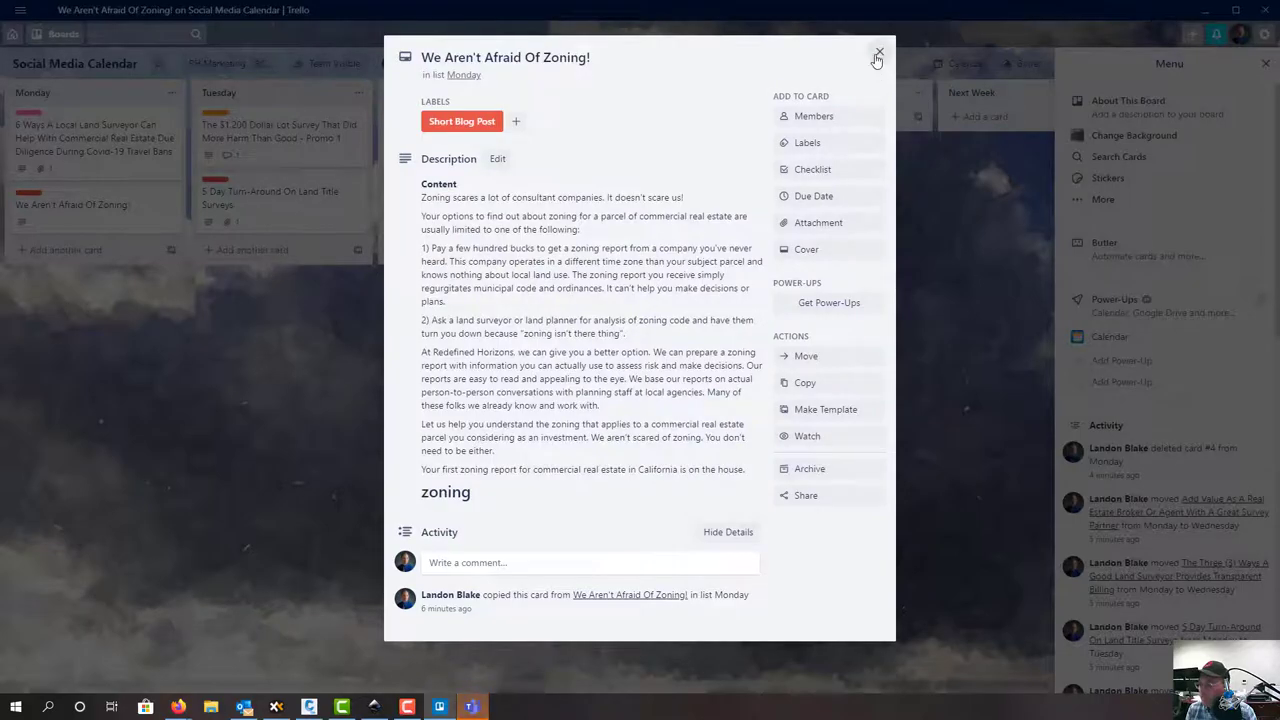
left_click(879, 51)
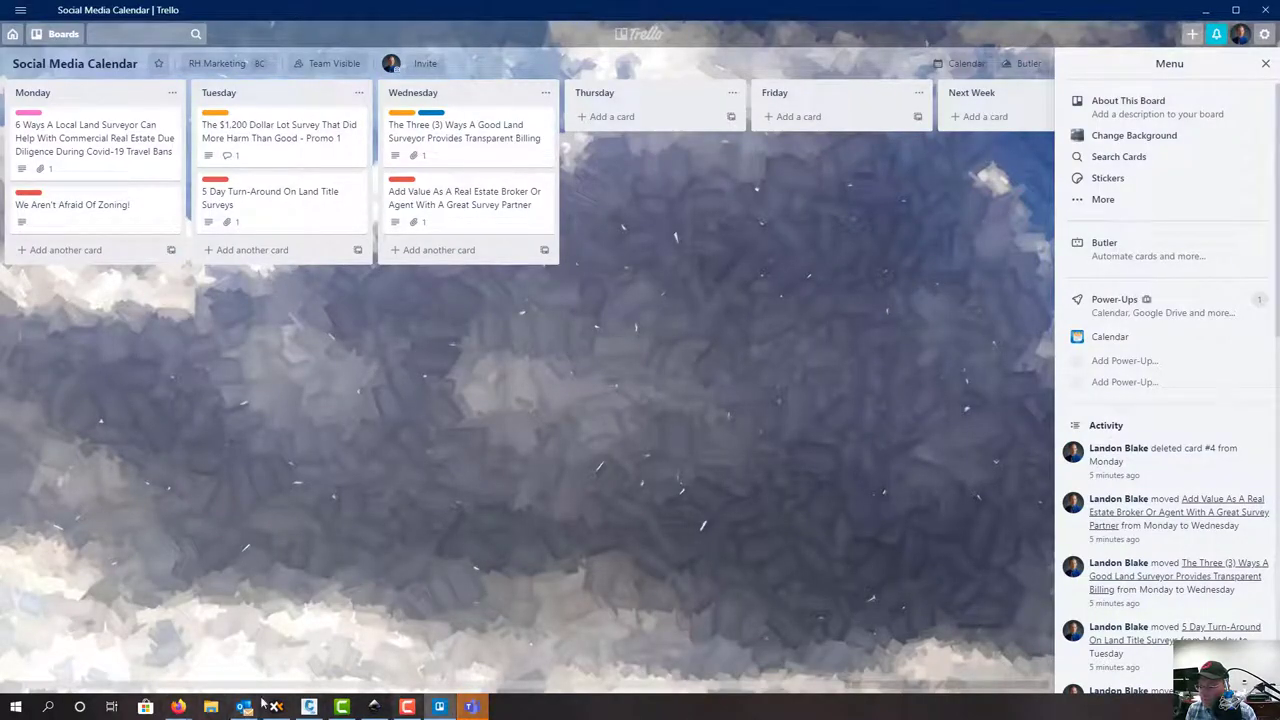
Switch back to Buffer and paste the zoning text into a new Redefined Horizons Facebook post for May 5, 4:54 PM
mouse_move(178, 706)
left_click(200, 661)
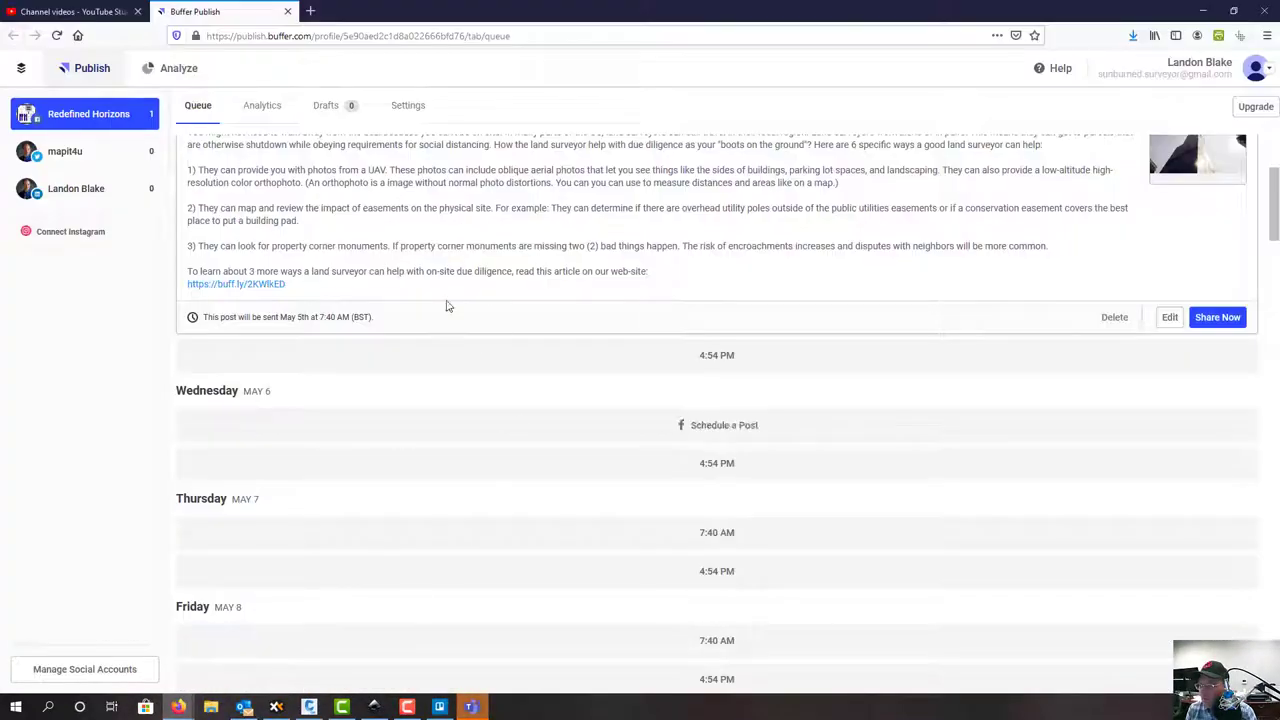
left_click(443, 357)
key("ctrl+v")
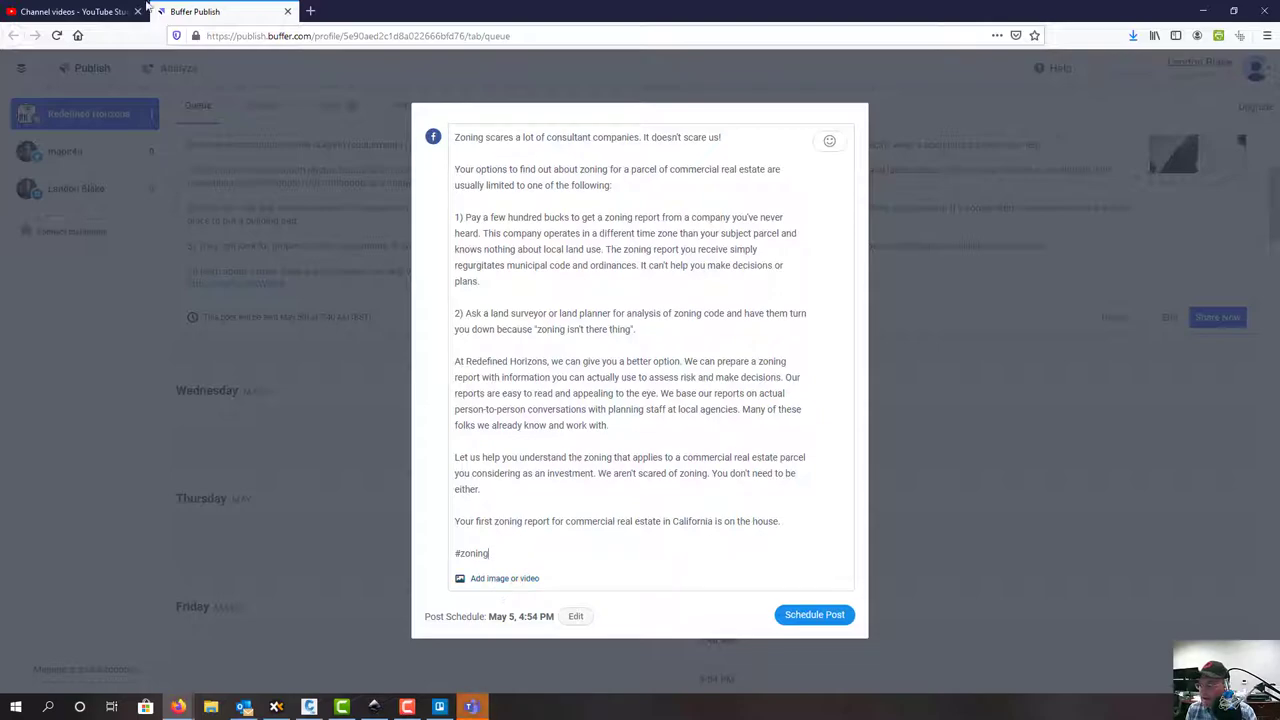
Switch to Trello, check the Monday card "We Aren't Afraid Of Zoning!" for an attached image, and close the card
left_click(432, 710)
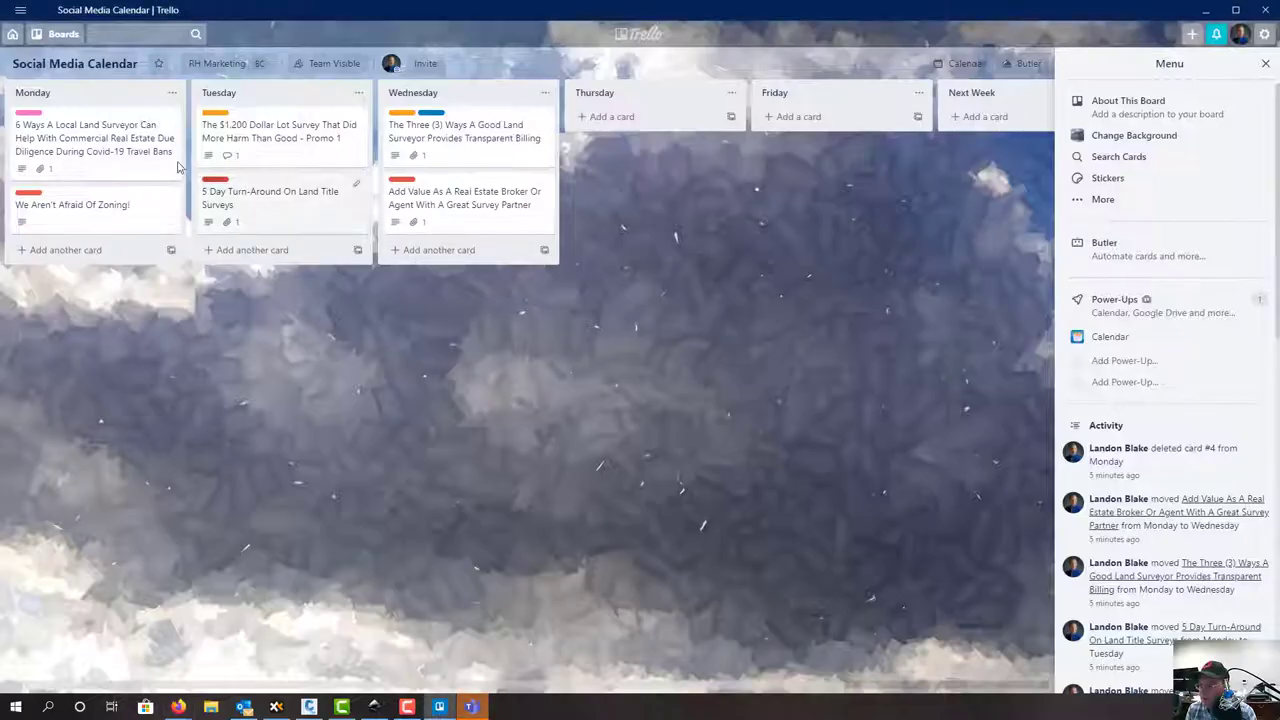
left_click(90, 205)
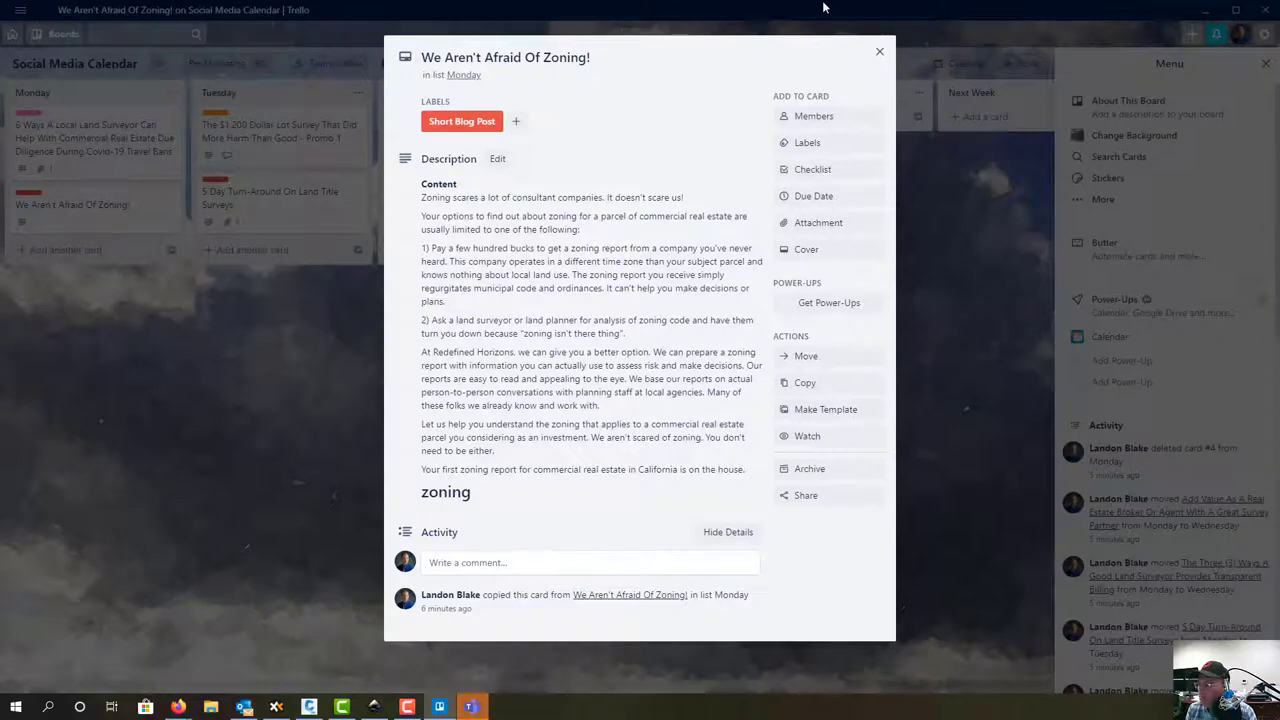
left_click(879, 51)
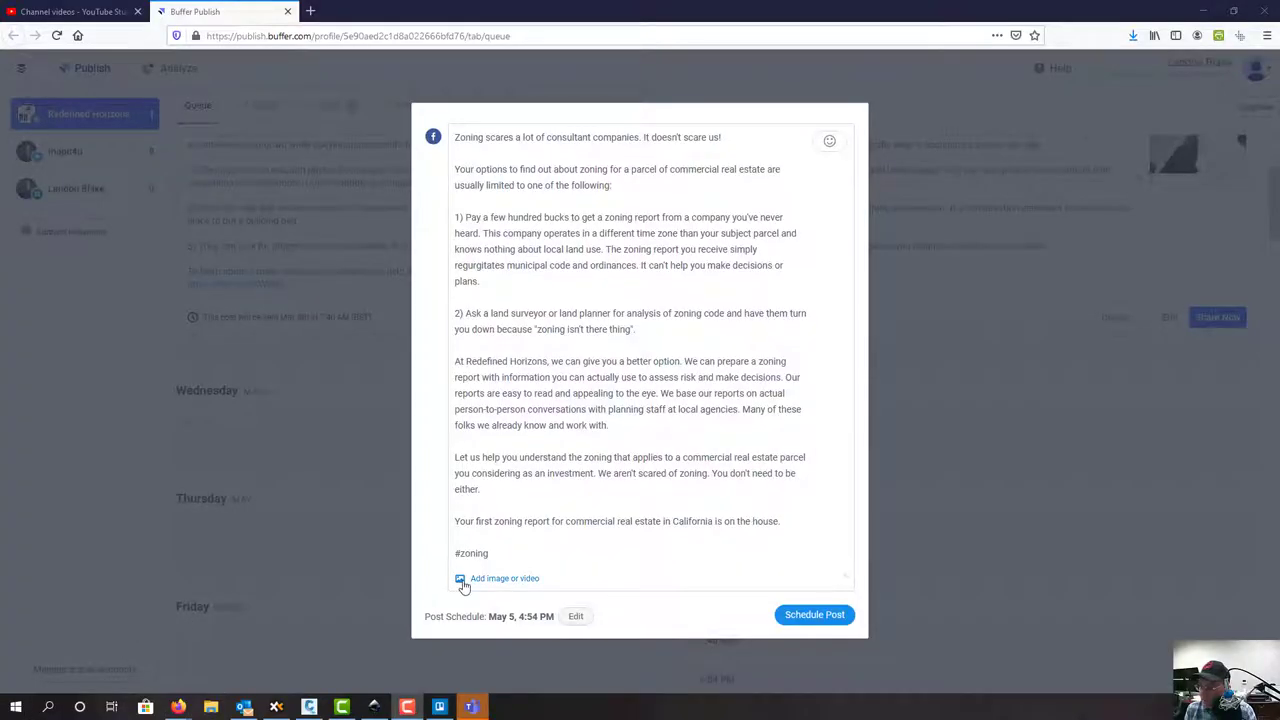
Switch back to Buffer and attach NOT AFRAID OF ZONING.jpg from the Downloads folder to the zoning post
left_click(465, 579)
left_click(483, 604)
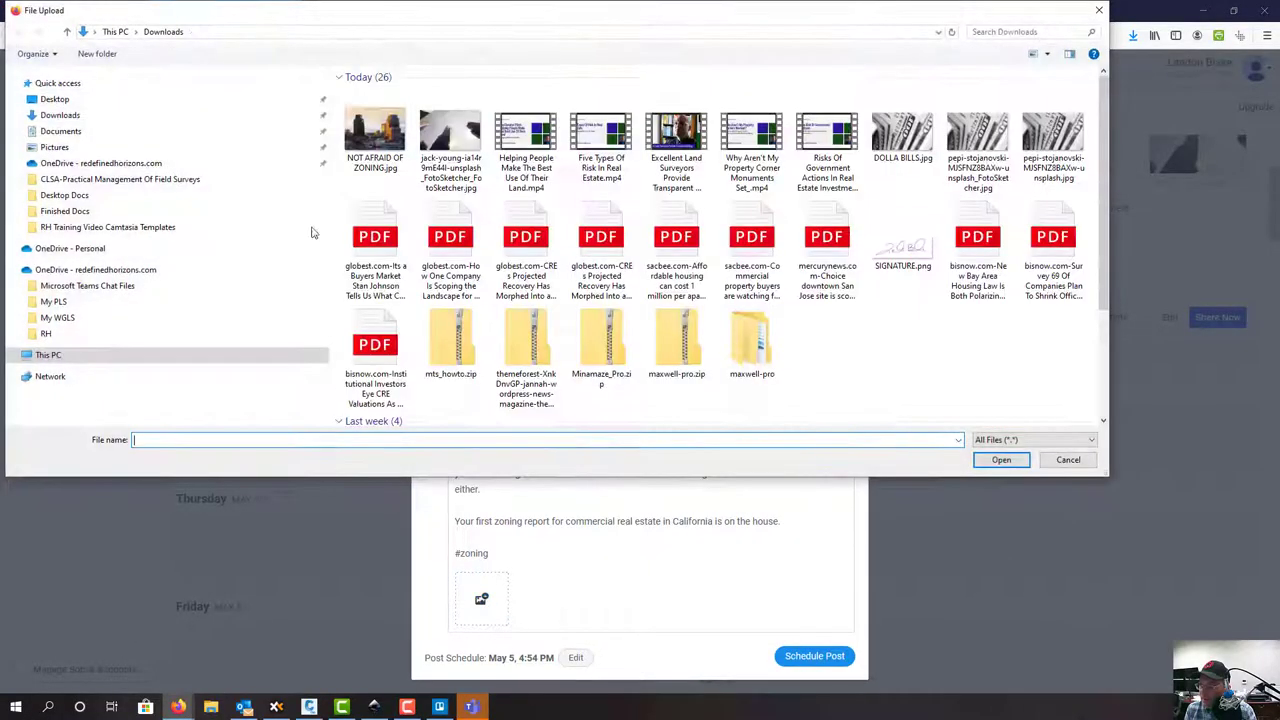
left_click(375, 135)
left_click(1001, 460)
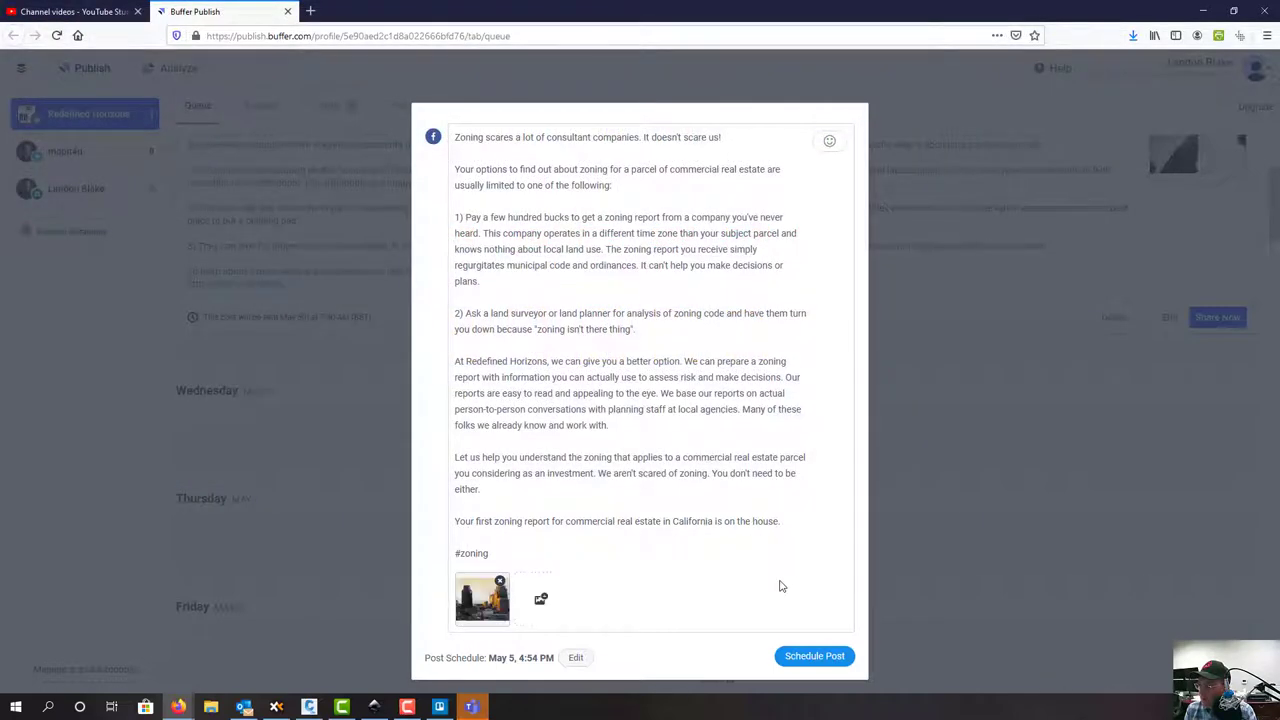
Add the line "Contact us to get your free zoning report:" directly below the sentence about the first report being on the house
left_click(795, 523)
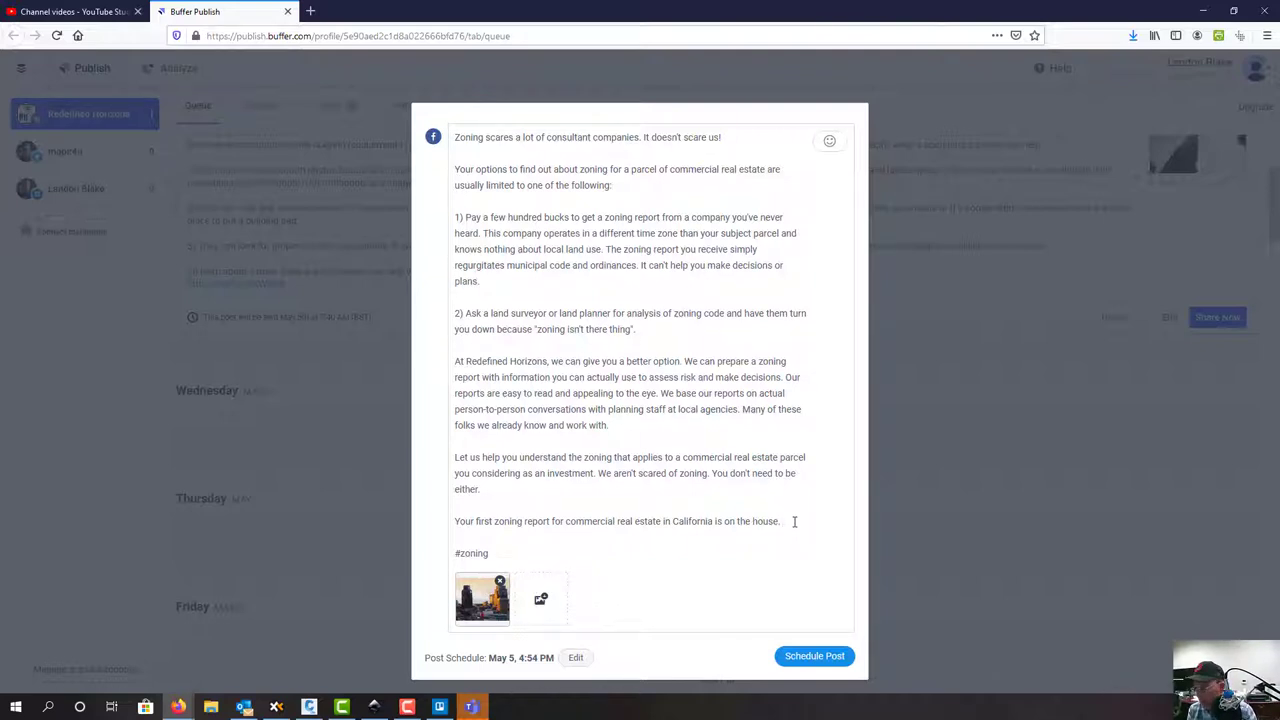
type("cONTACT")
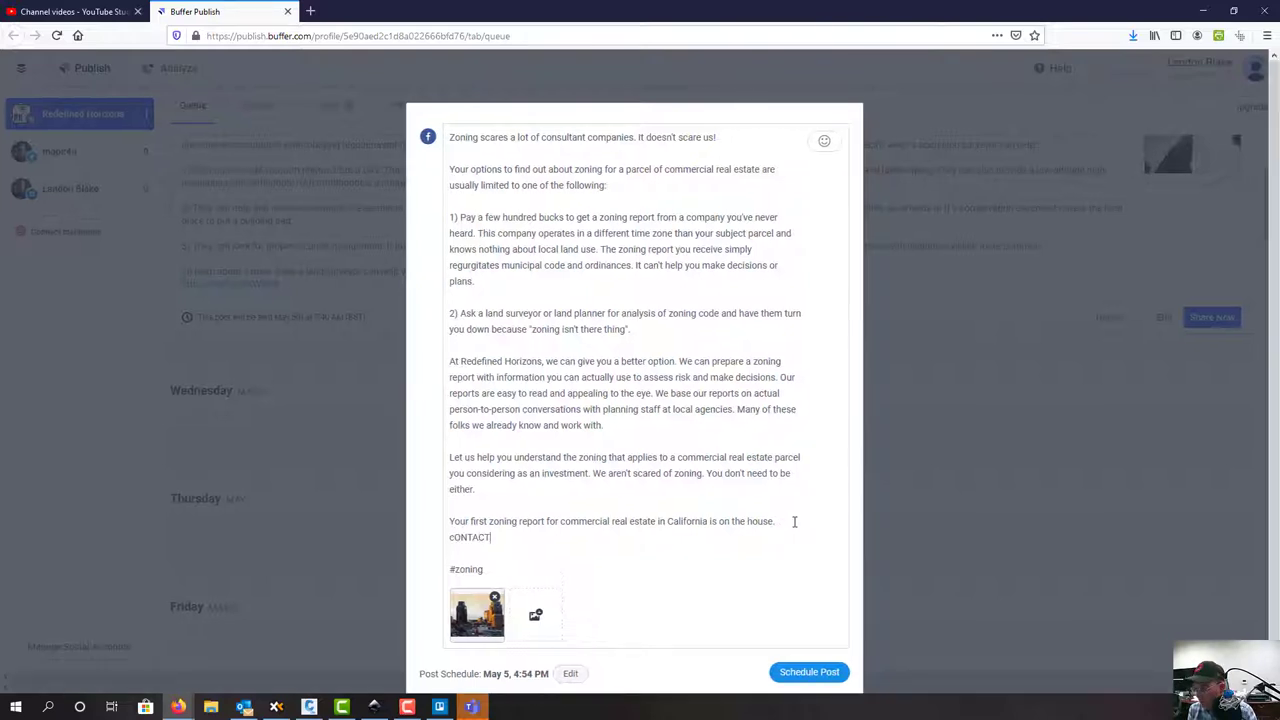
key("BackSpace")
key("BackSpace")
key("BackSpace")
key("BackSpace")
key("BackSpace")
type("ontact us to get your free zoning report:")
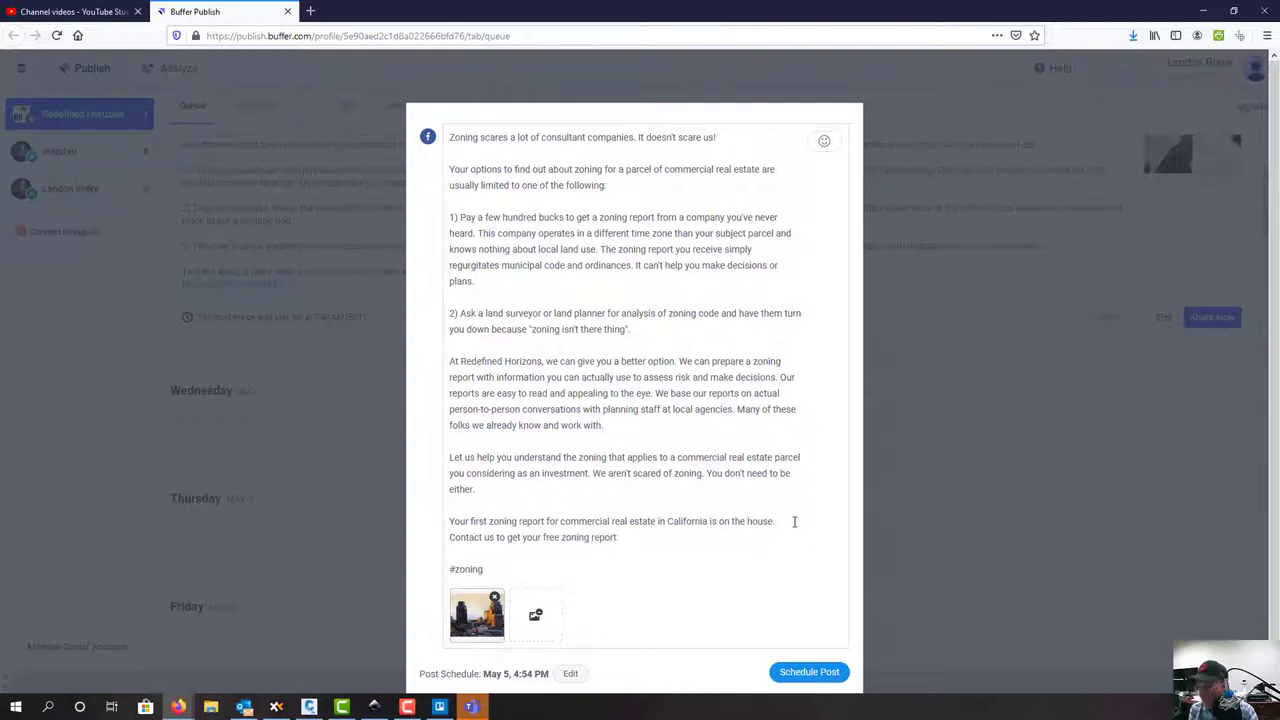
Paste the contact page link on a new line above #zoning and schedule the Facebook post for May 5, 4:54 PM
key("Return")
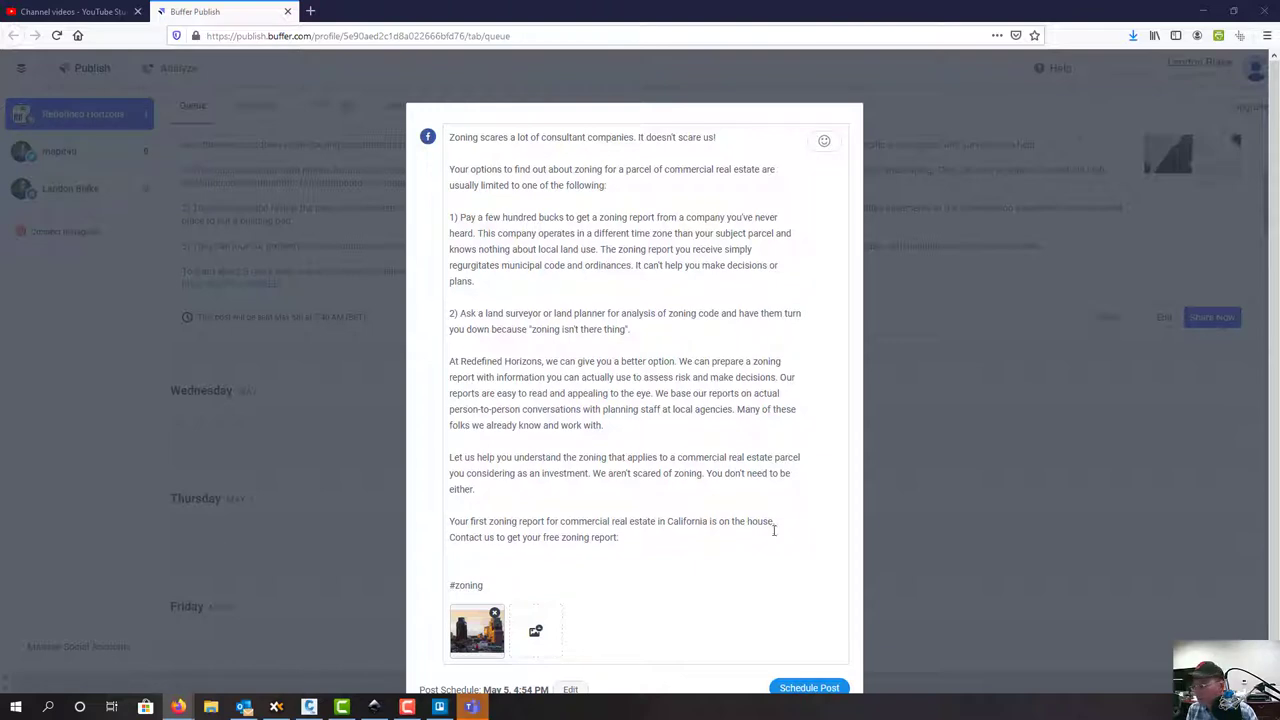
left_click(593, 566)
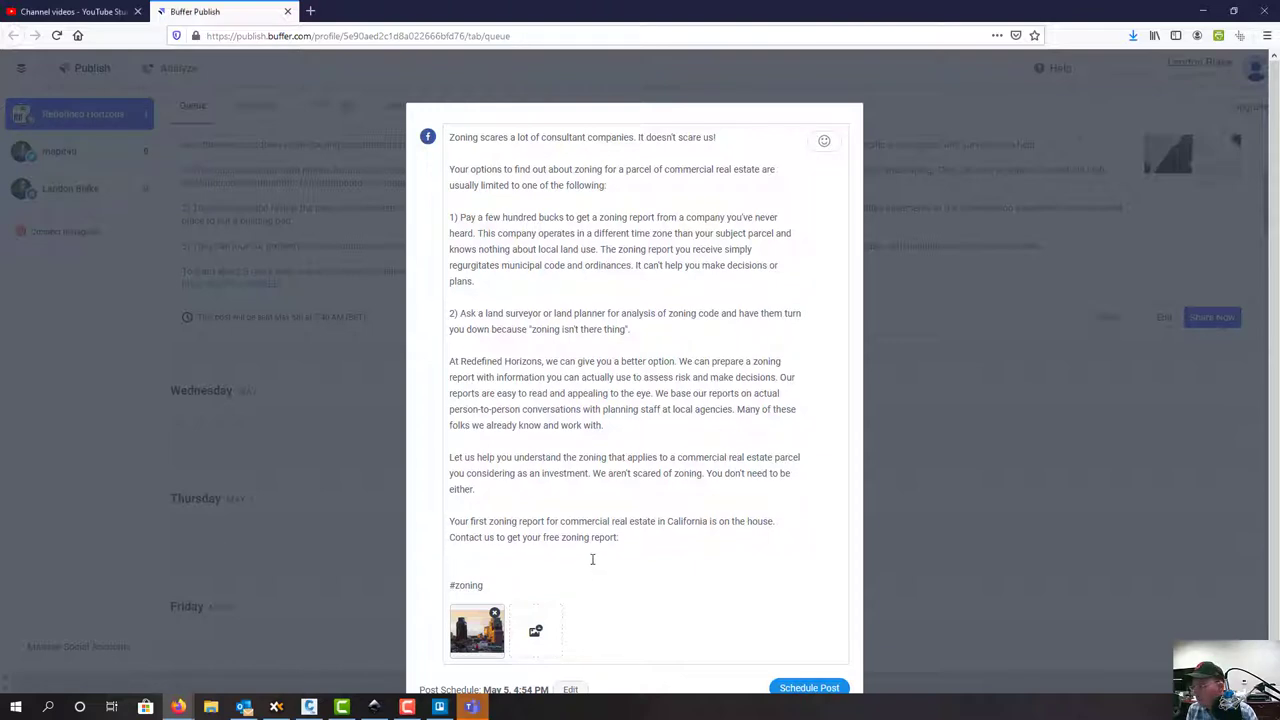
key("ctrl+v")
scroll(780, 600, "down", 1)
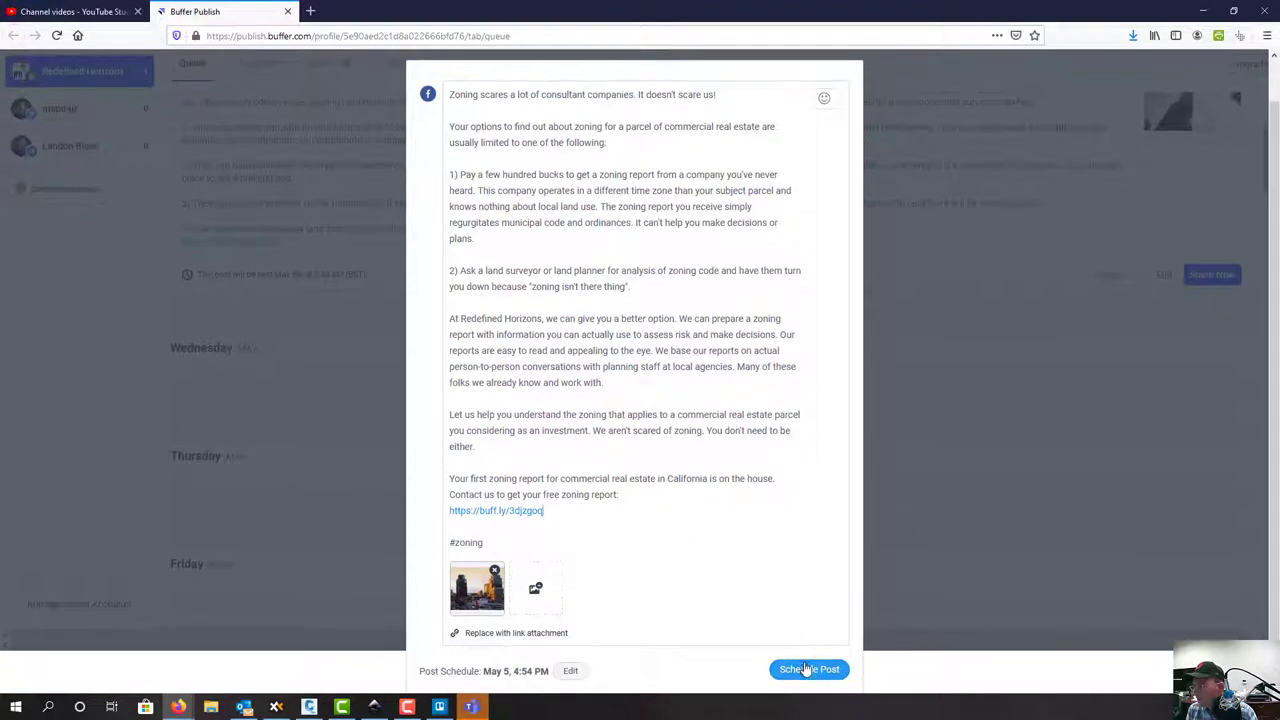
left_click(806, 670)
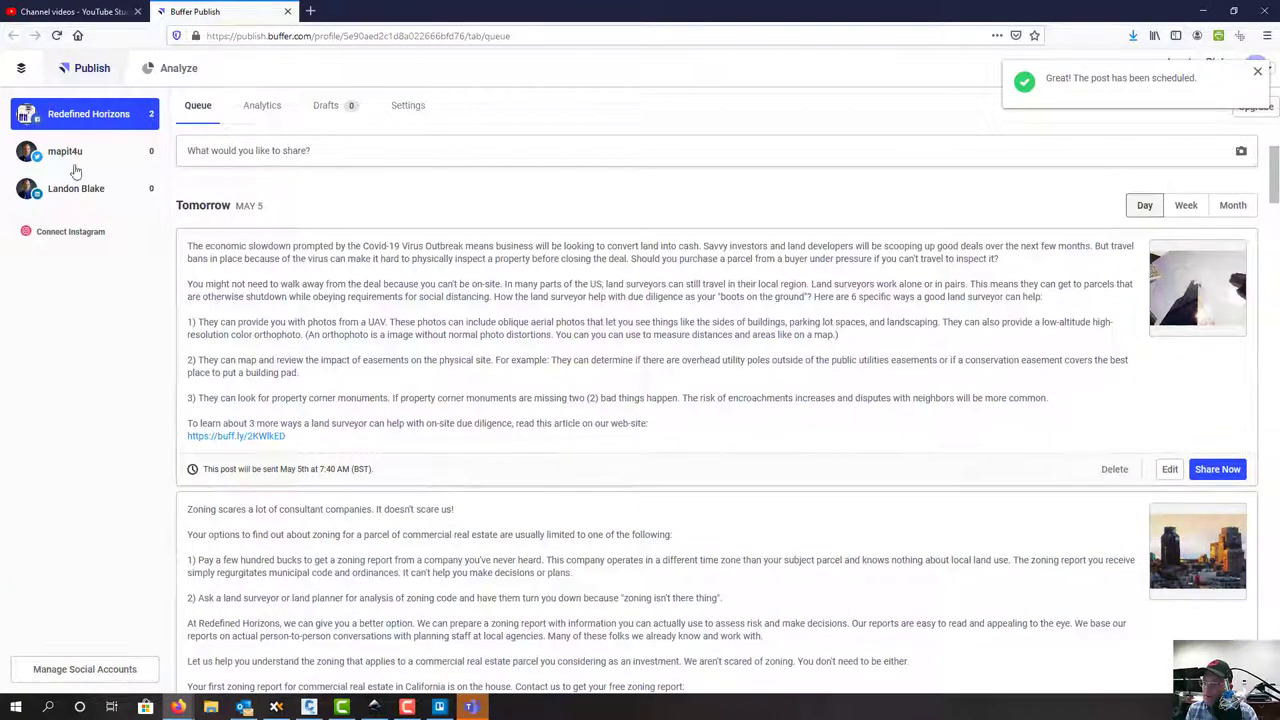
scroll(343, 243, "down", 5)
scroll(434, 411, "up", 5)
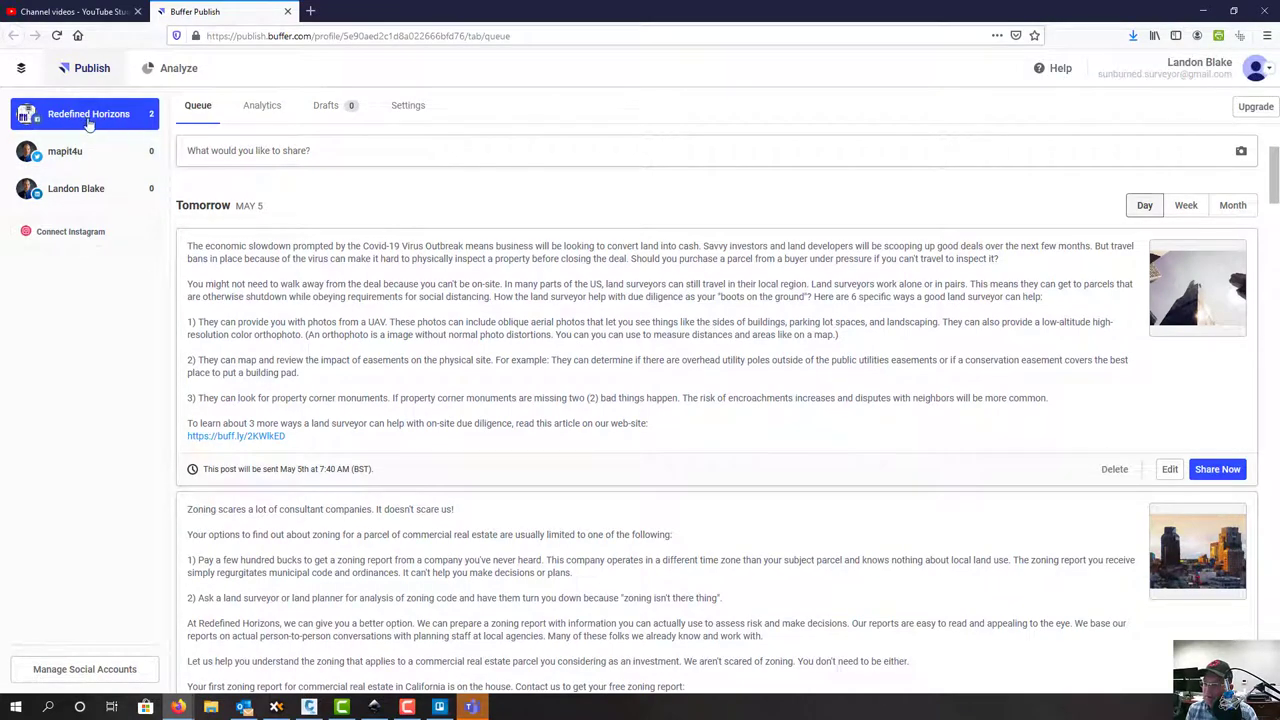
Switch to Trello and shift all cards one day later: Wednesday's to Thursday, Tuesday's to Wednesday, and Monday's to Tuesday
left_click(439, 707)
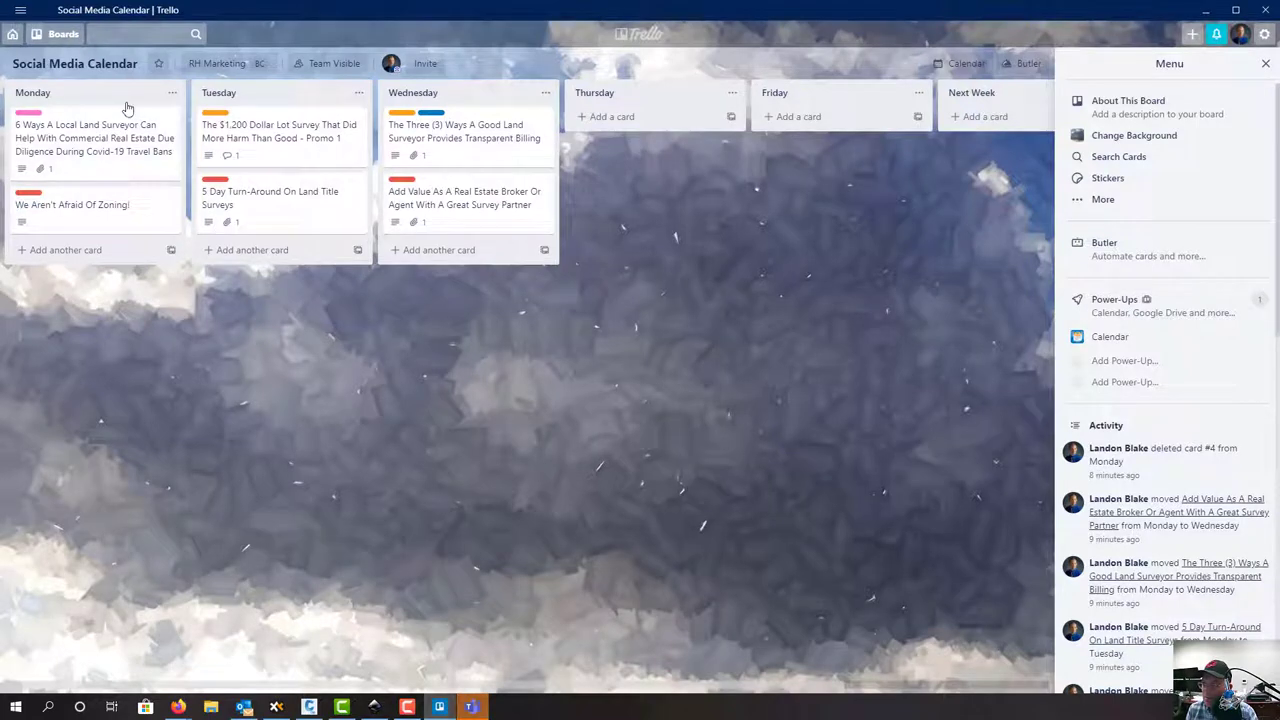
left_click_drag(460, 130, 650, 198)
left_click_drag(251, 135, 434, 134)
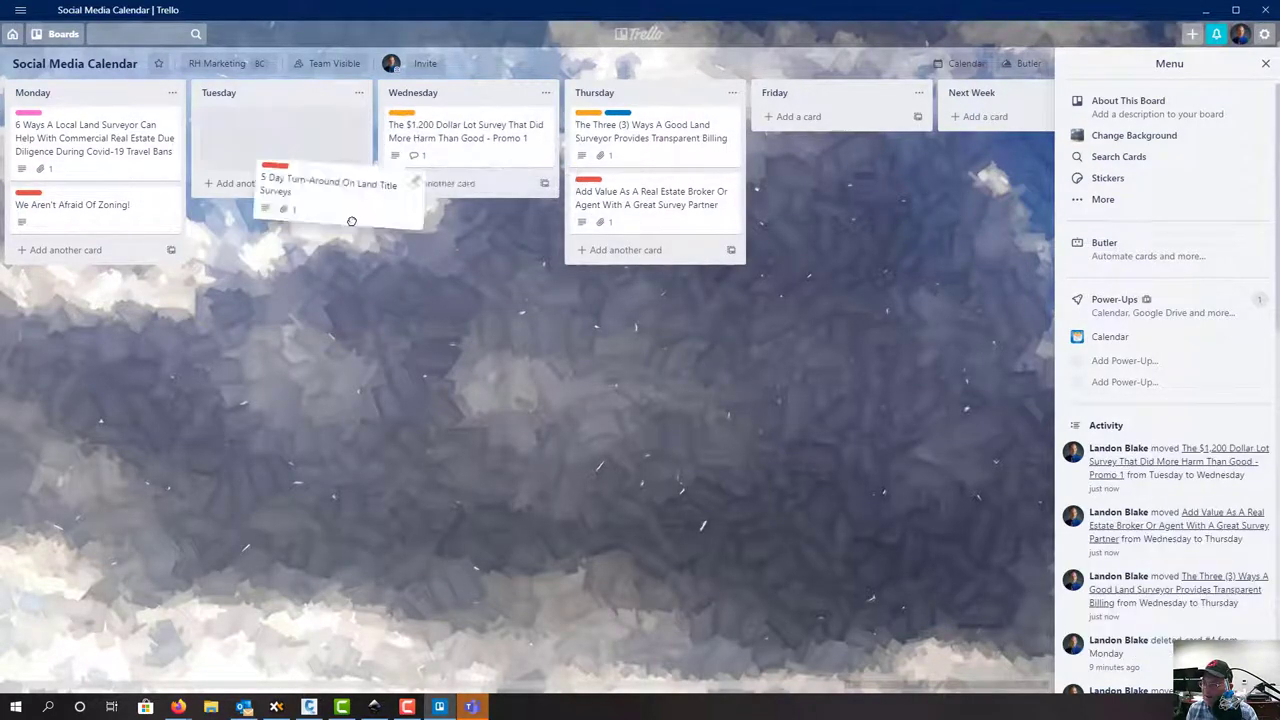
left_click_drag(294, 186, 465, 198)
left_click_drag(52, 127, 250, 135)
left_click_drag(35, 125, 257, 237)
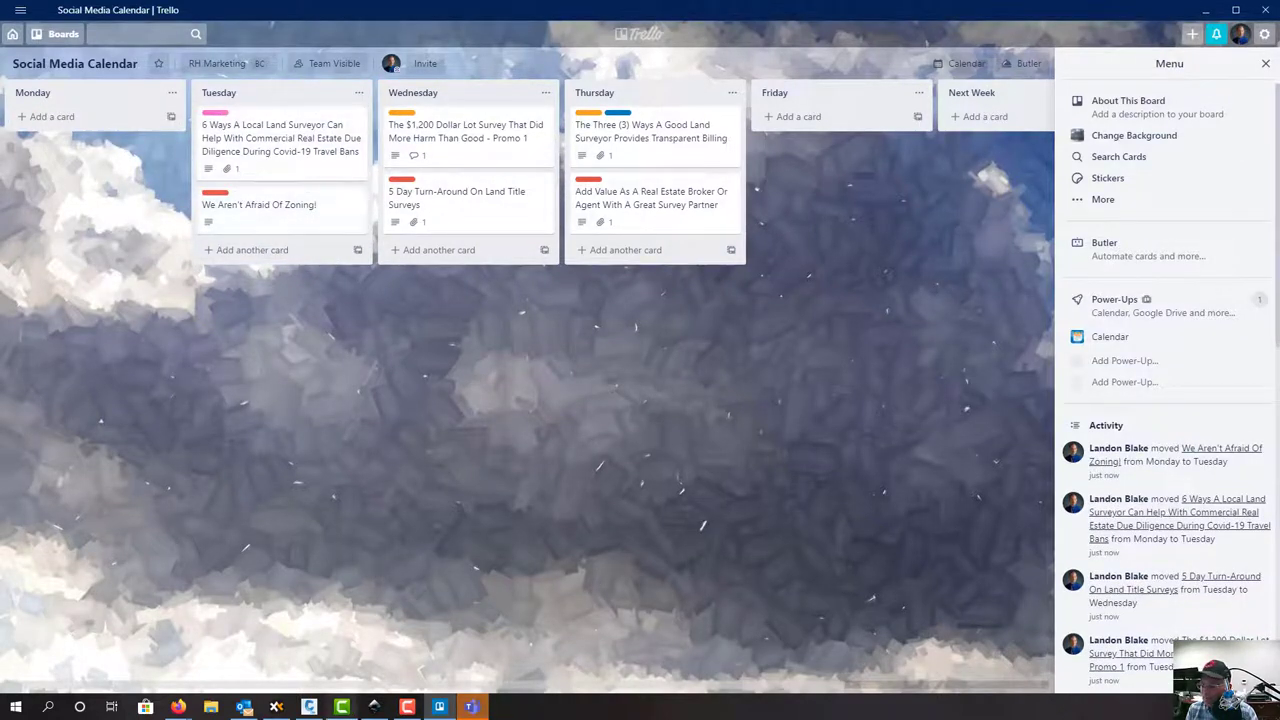
Switch back to Buffer and open the Twitter account's post queue
mouse_move(178, 707)
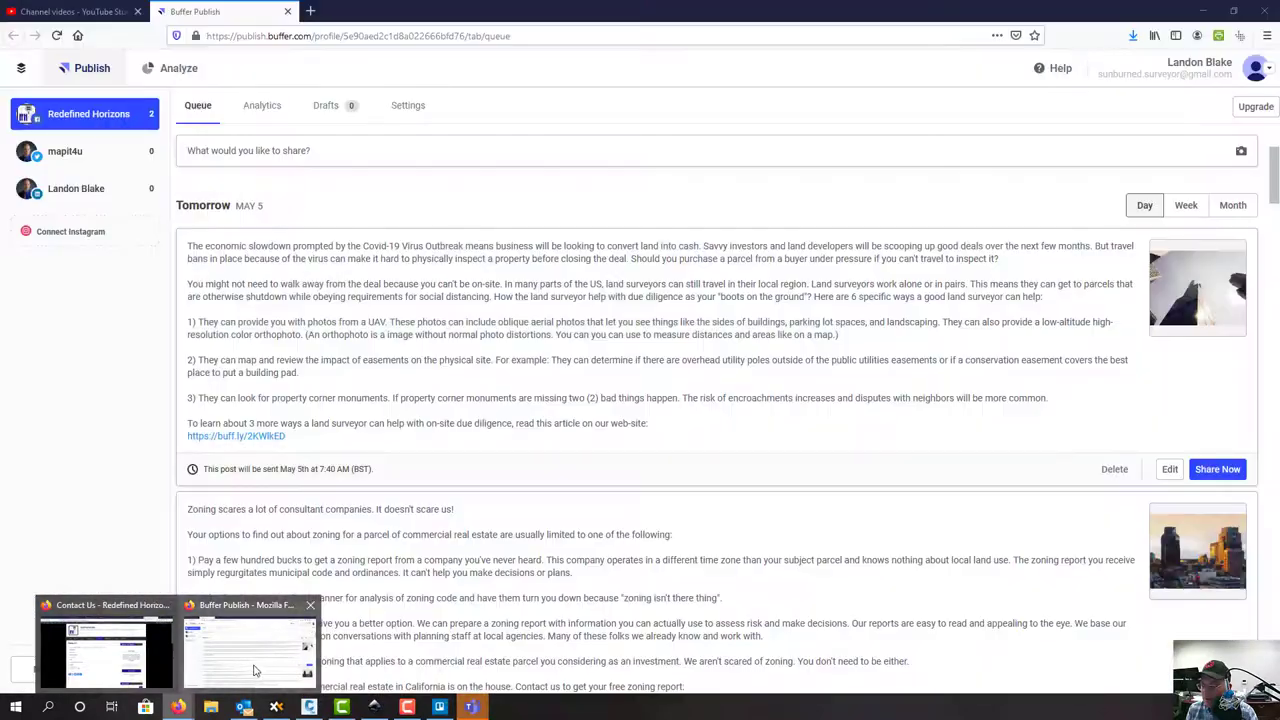
left_click(257, 676)
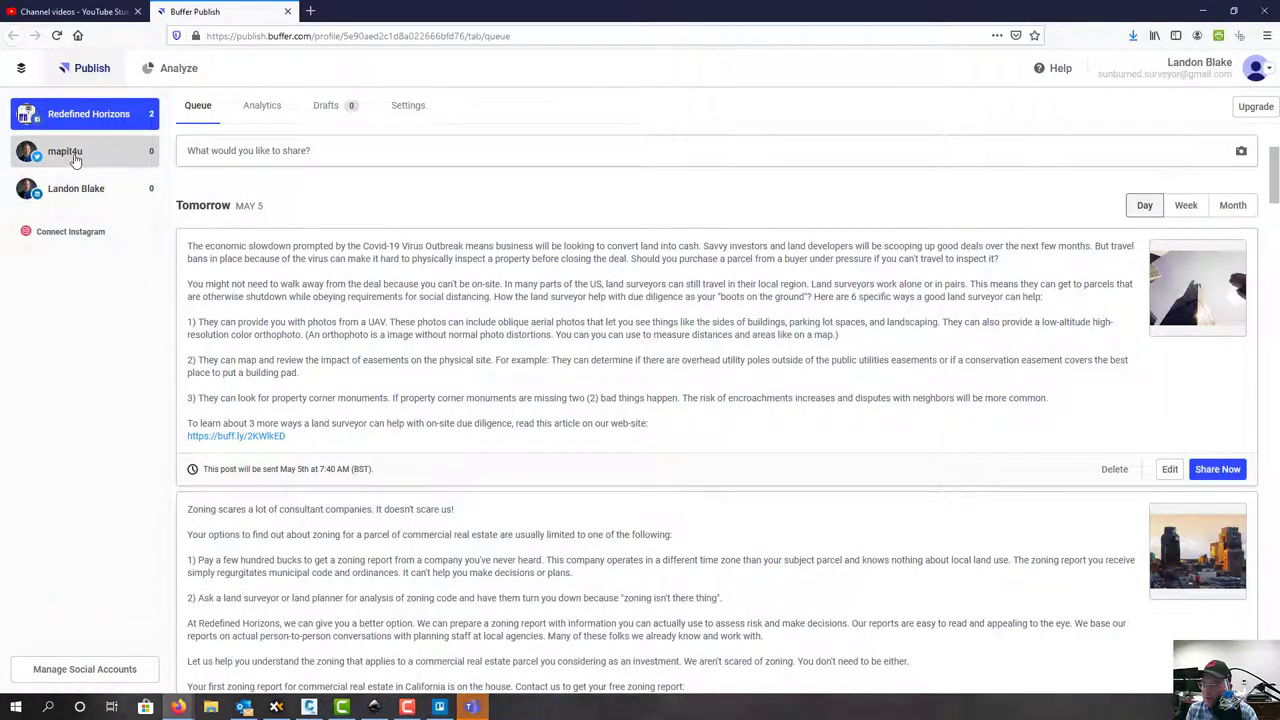
left_click(75, 158)
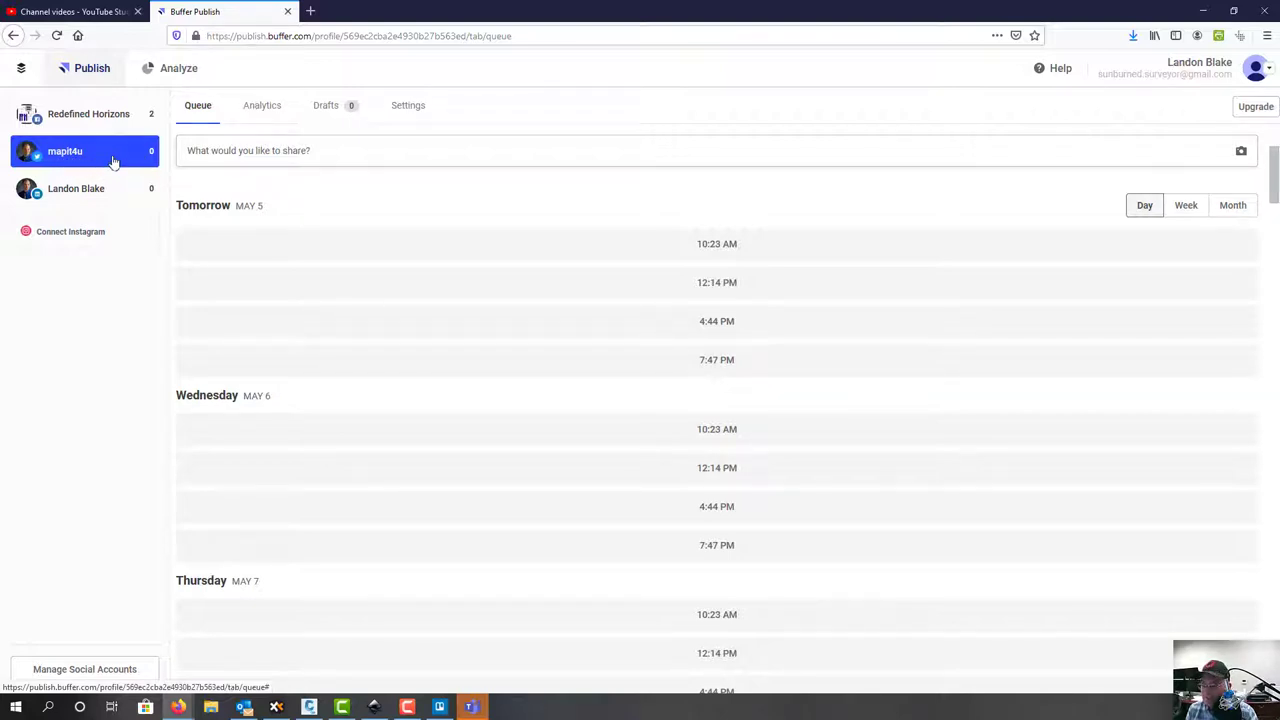
Switch to Trello, examine the Tuesday card "6 Ways A Local Land Surveyor Can Help" and close it
left_click(439, 707)
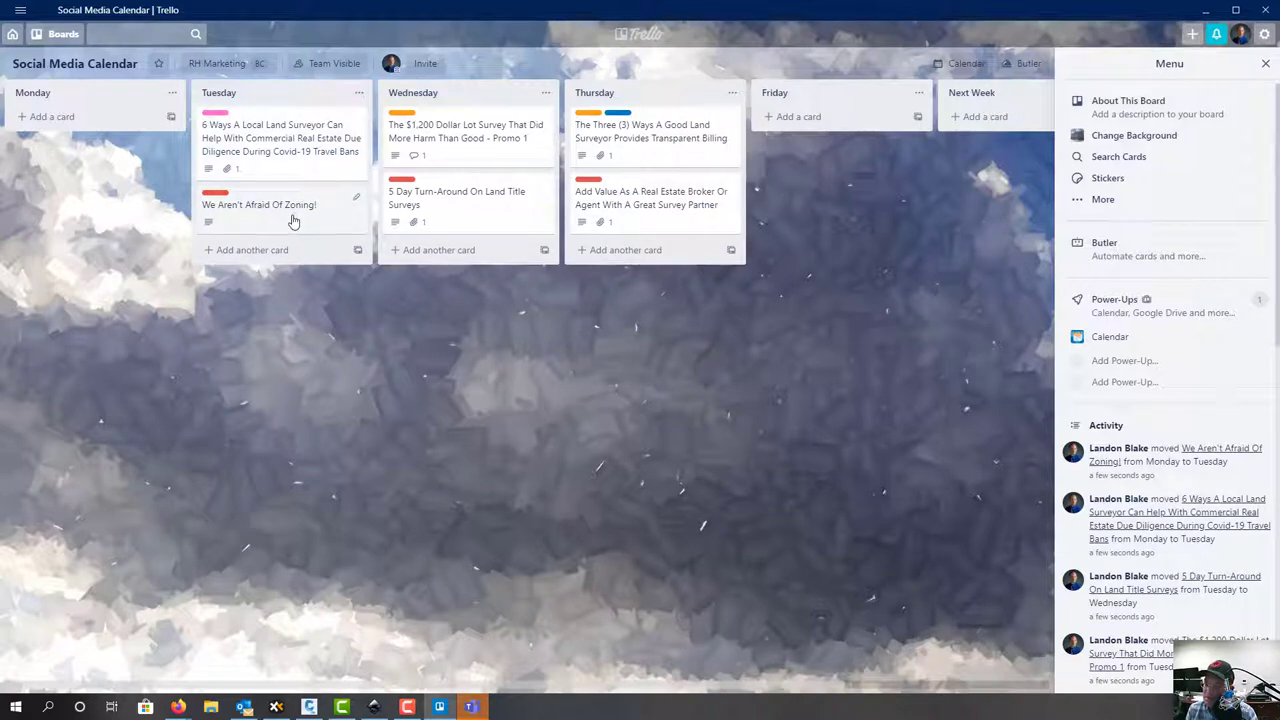
left_click(282, 154)
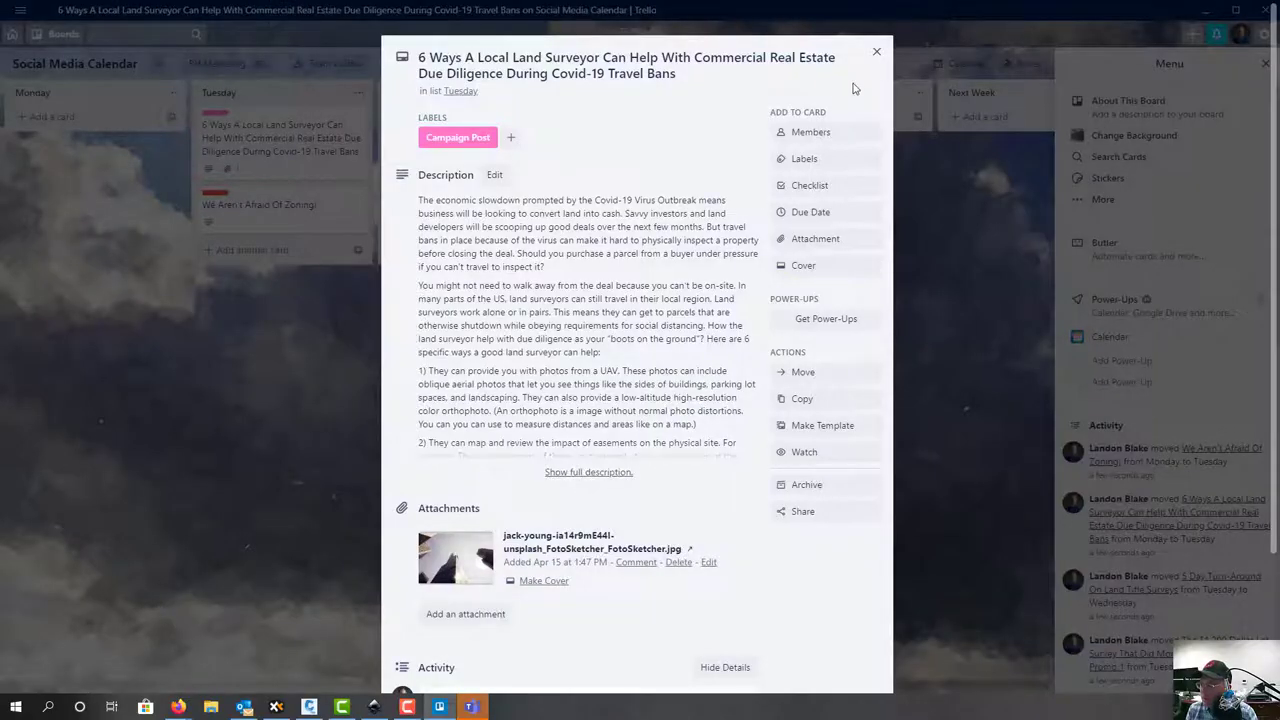
left_click(877, 53)
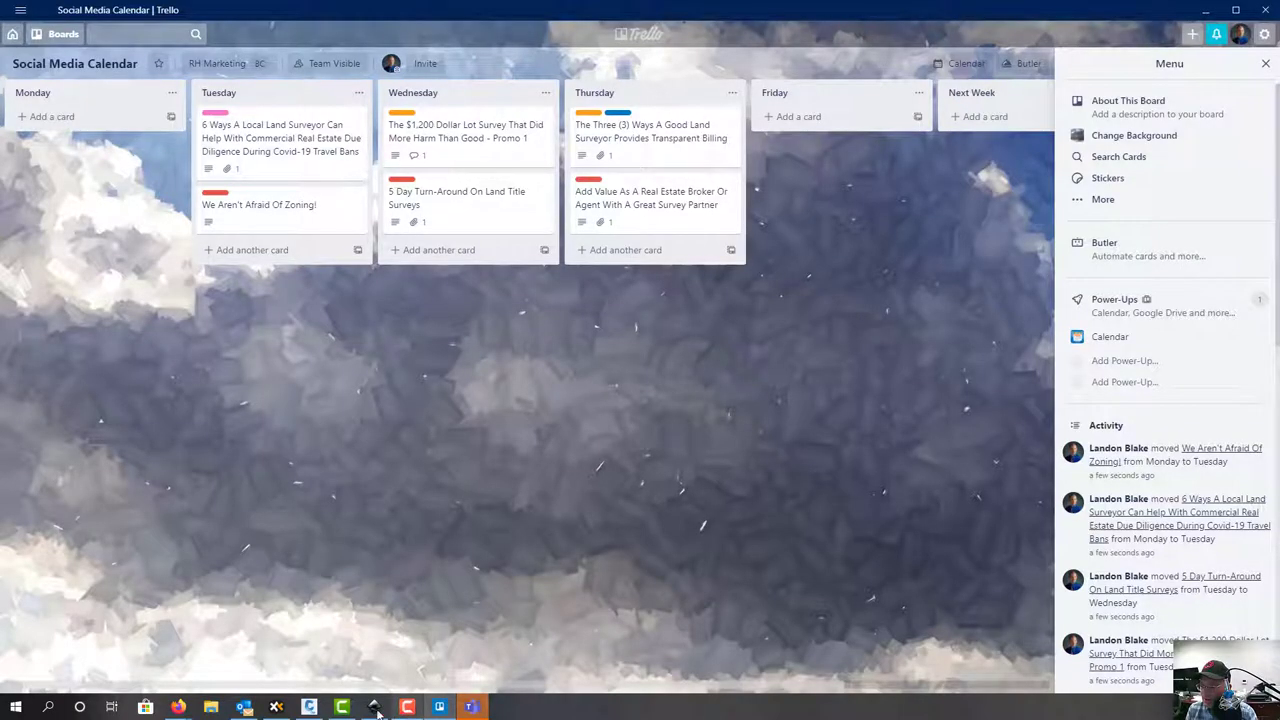
Switch back to Buffer and start a new Twitter post in the May 5, 10:23 AM slot
mouse_move(178, 708)
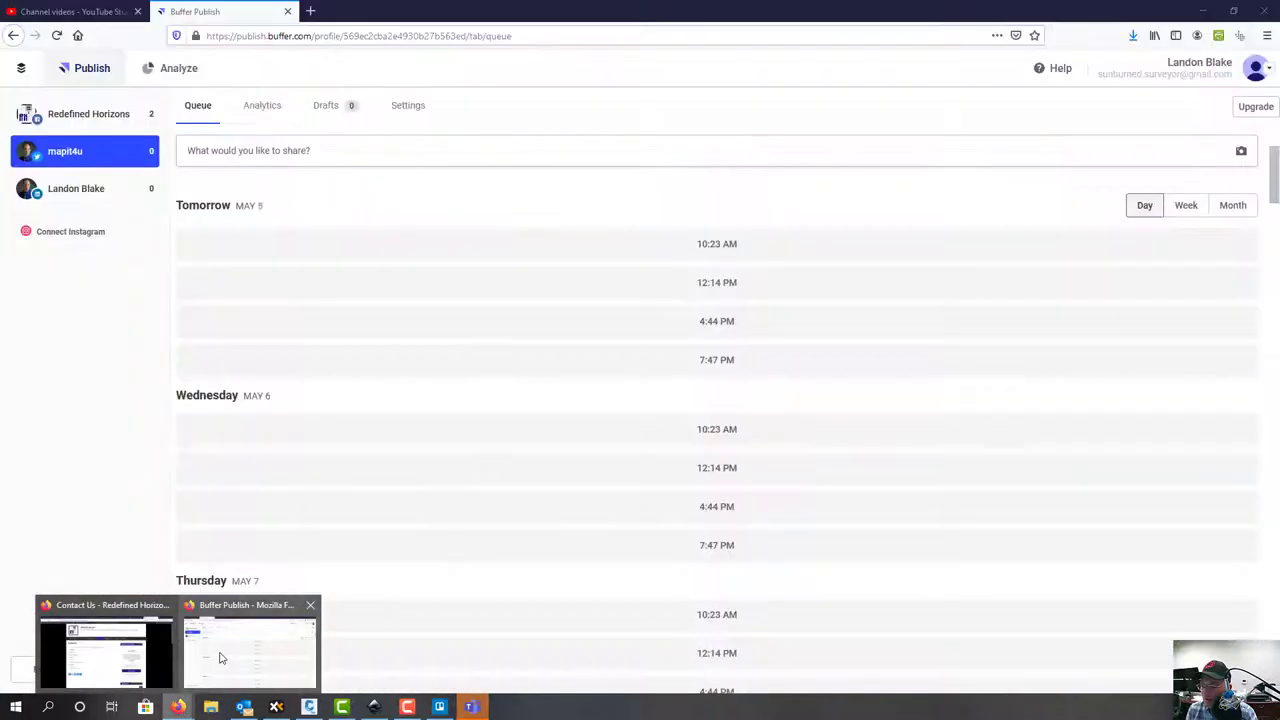
left_click(229, 664)
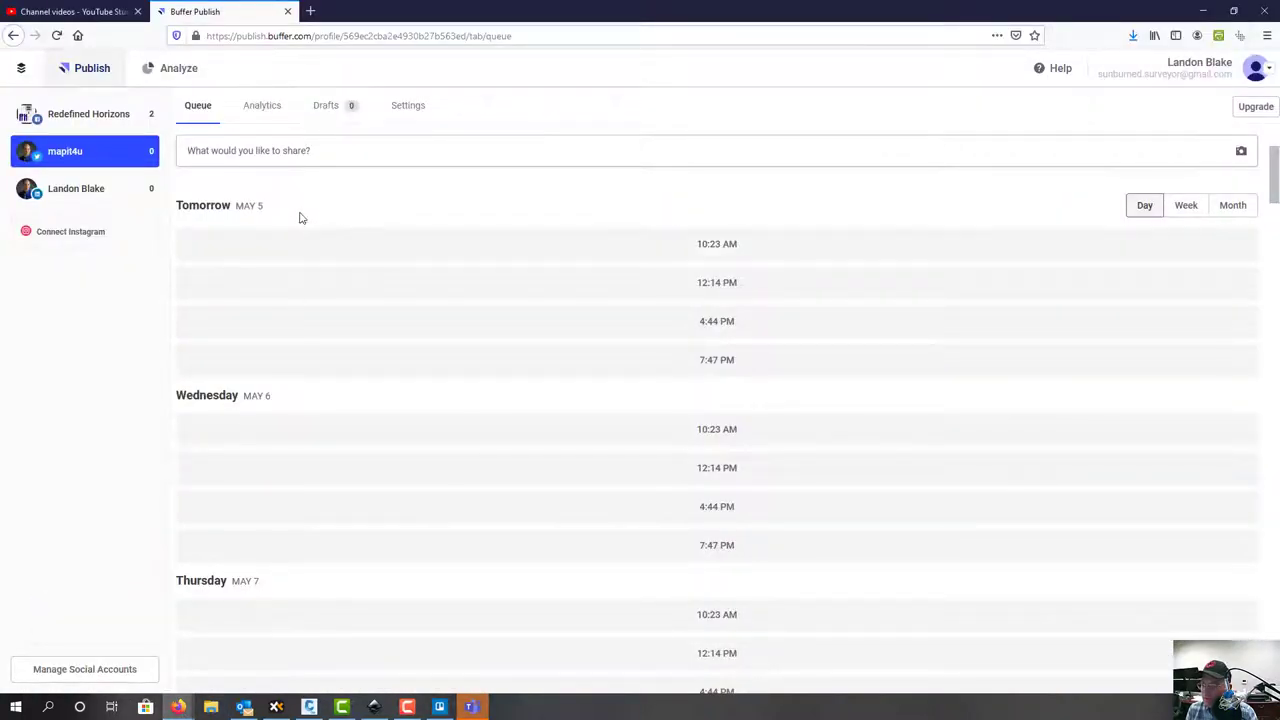
left_click(307, 250)
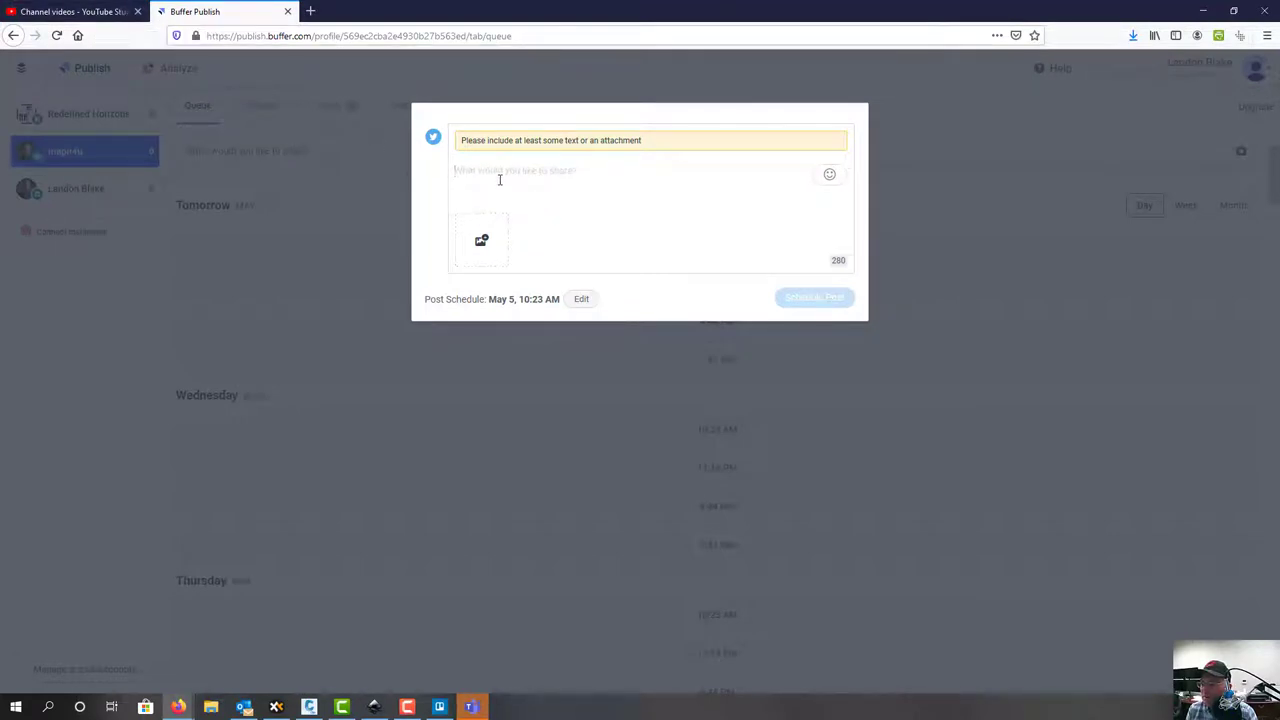
In Trello, copy the full title of the Tuesday card about 6 ways a local land surveyor can help, and close the card
left_click(447, 708)
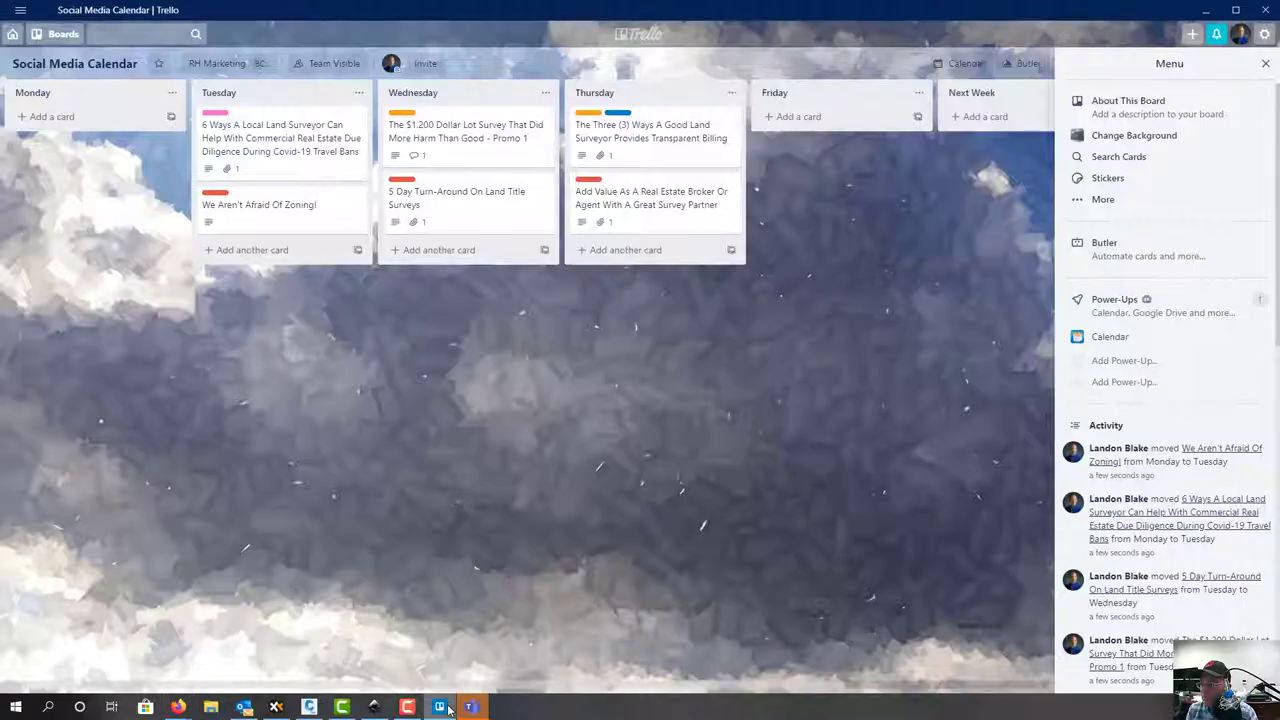
left_click(284, 150)
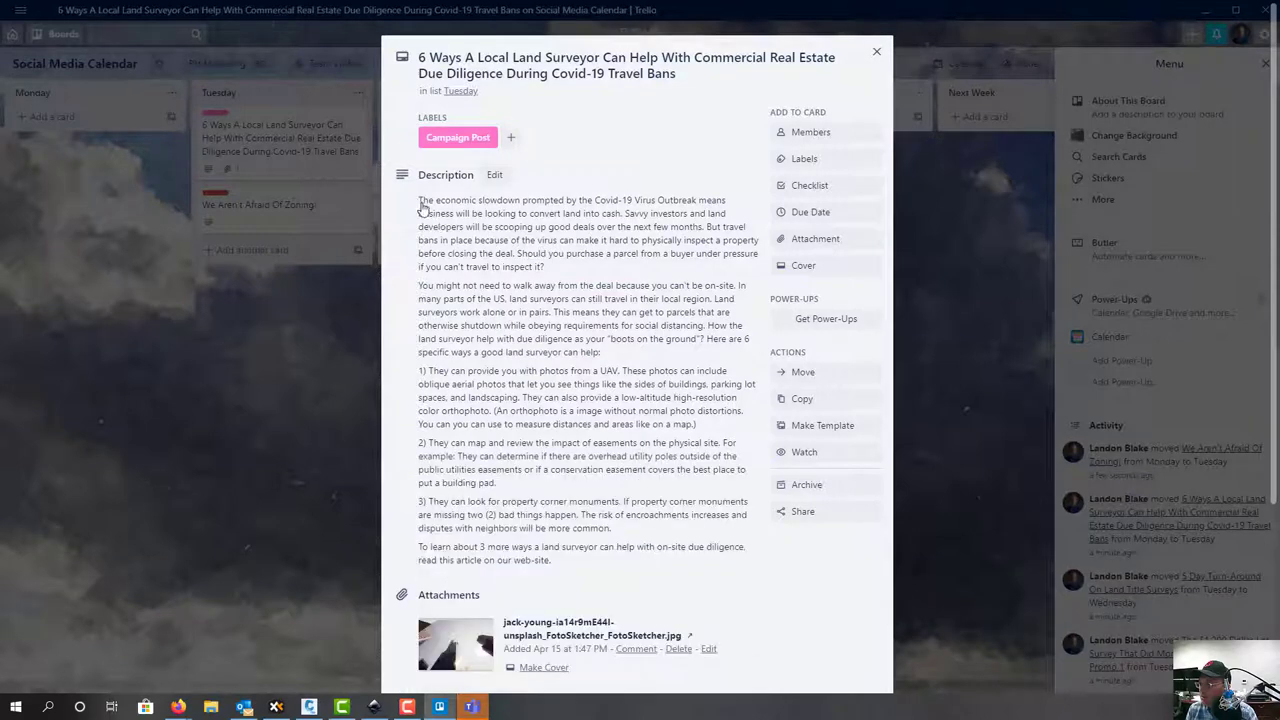
left_click_drag(418, 57, 705, 88)
key("ctrl+c")
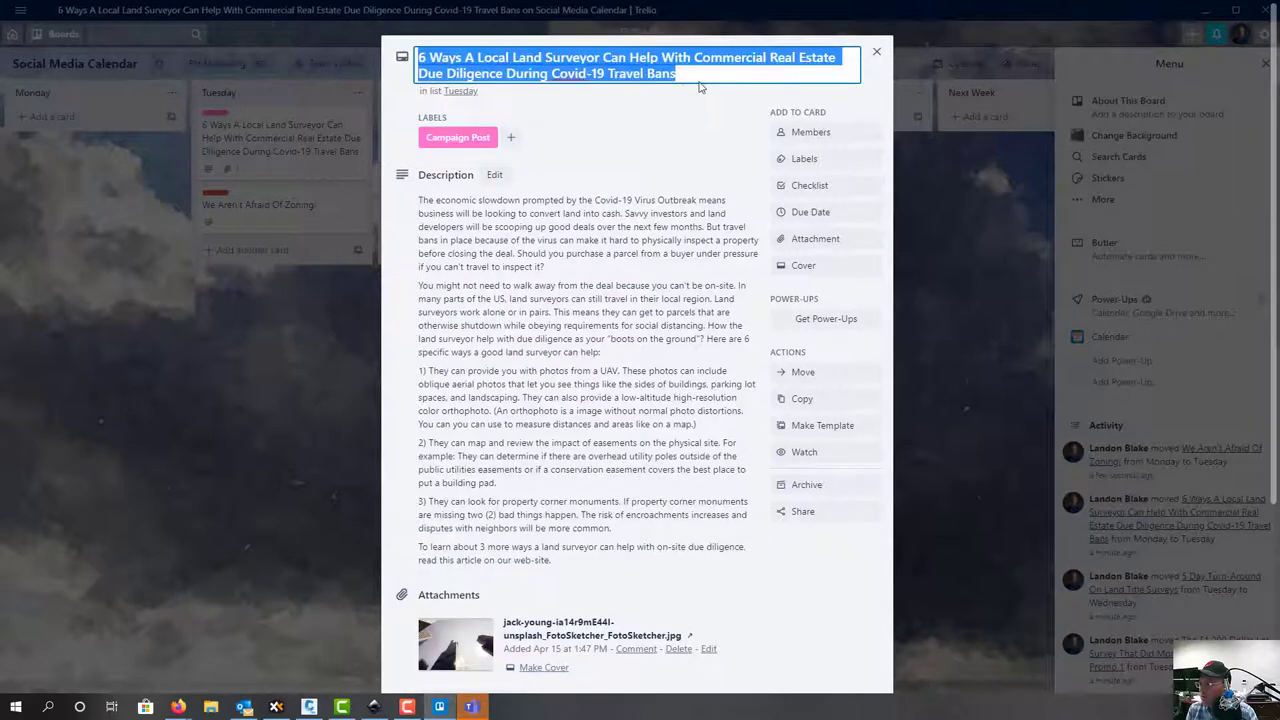
left_click(879, 53)
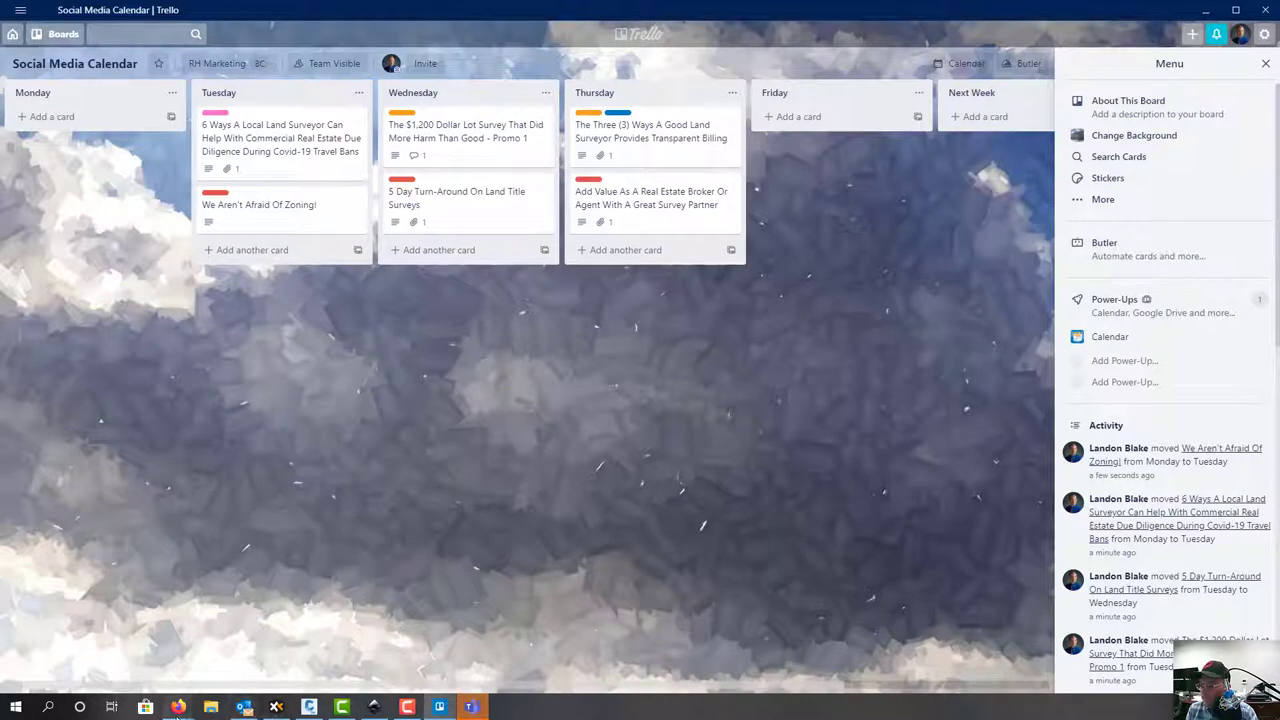
Switch back to Buffer, paste the card title into the tweet, and replace its leading "6" with "Learn Six (6)"
mouse_move(178, 707)
left_click(206, 659)
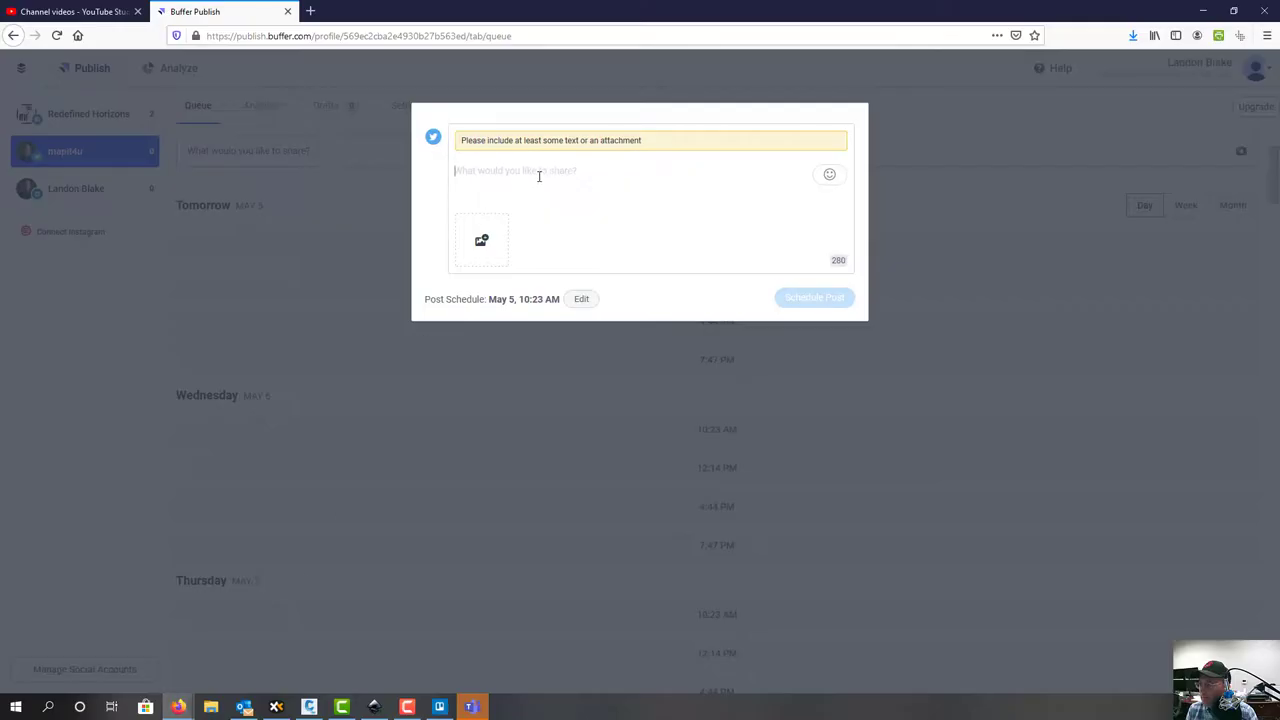
key("ctrl+v")
left_click(457, 138)
key("BackSpace")
type("Learn")
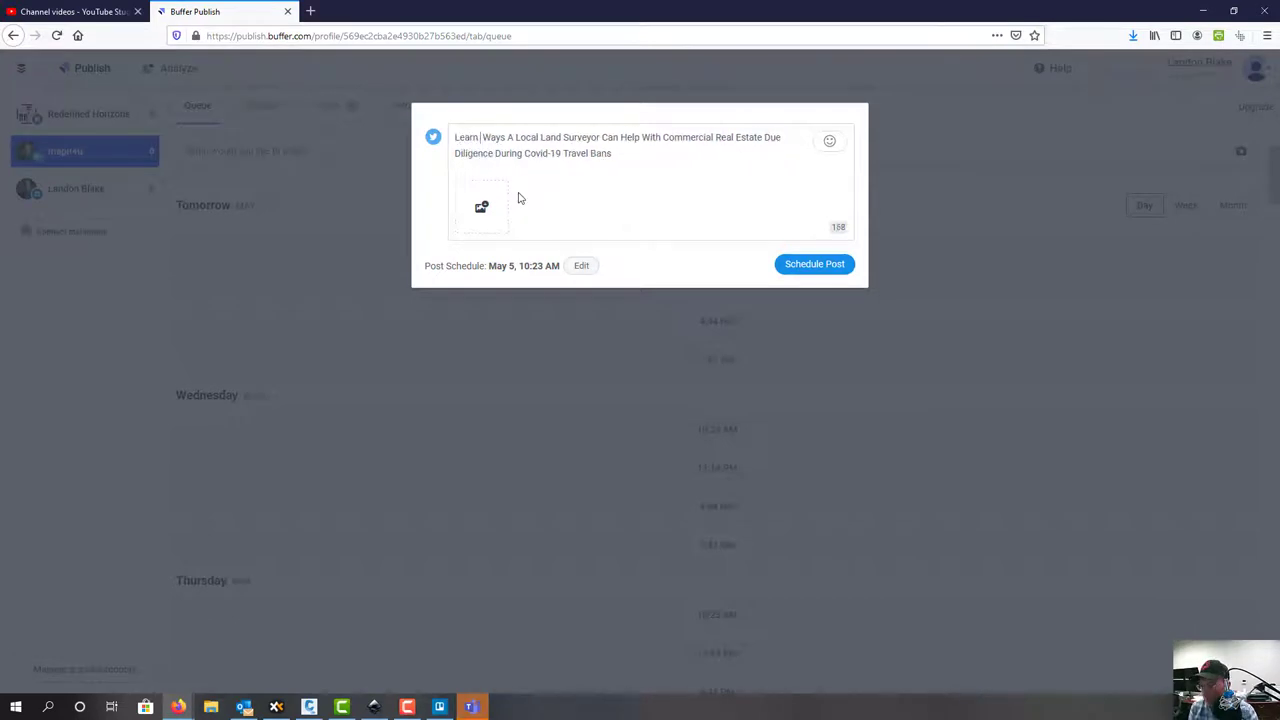
key("BackSpace")
key("BackSpace")
type("Six (6)")
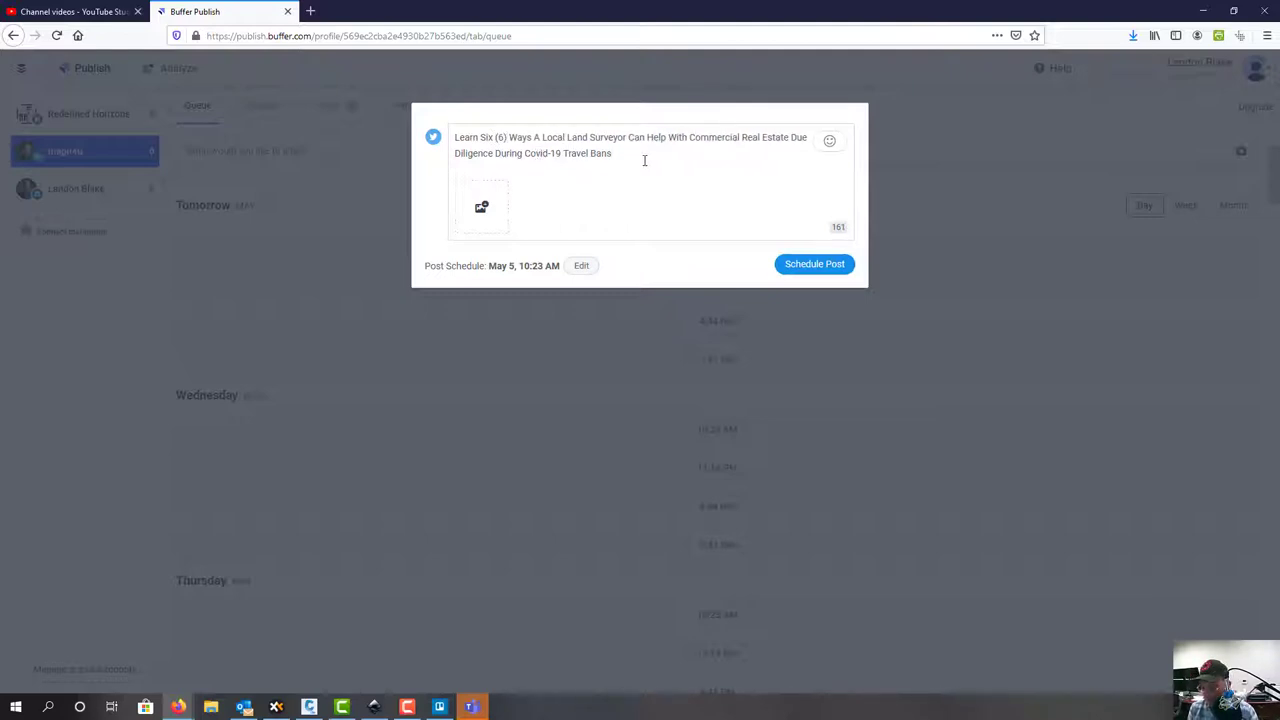
key("Return")
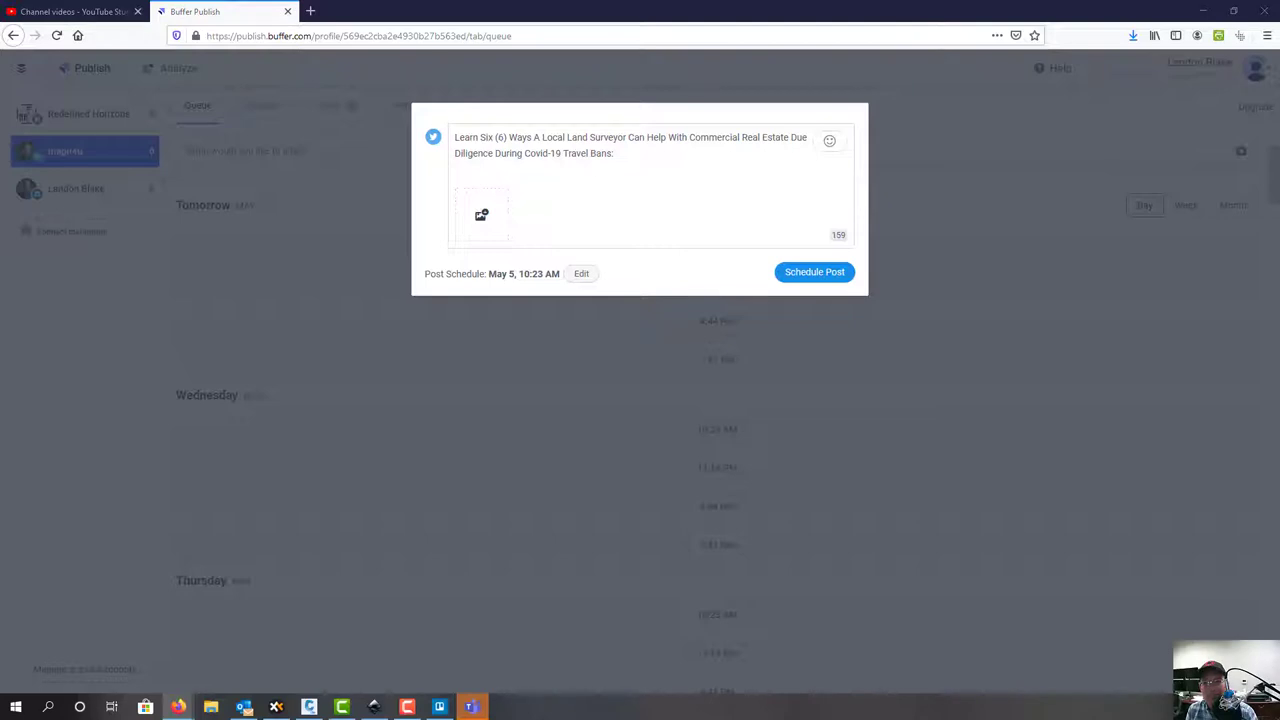
type("https://buff.ly/2KWlkED")
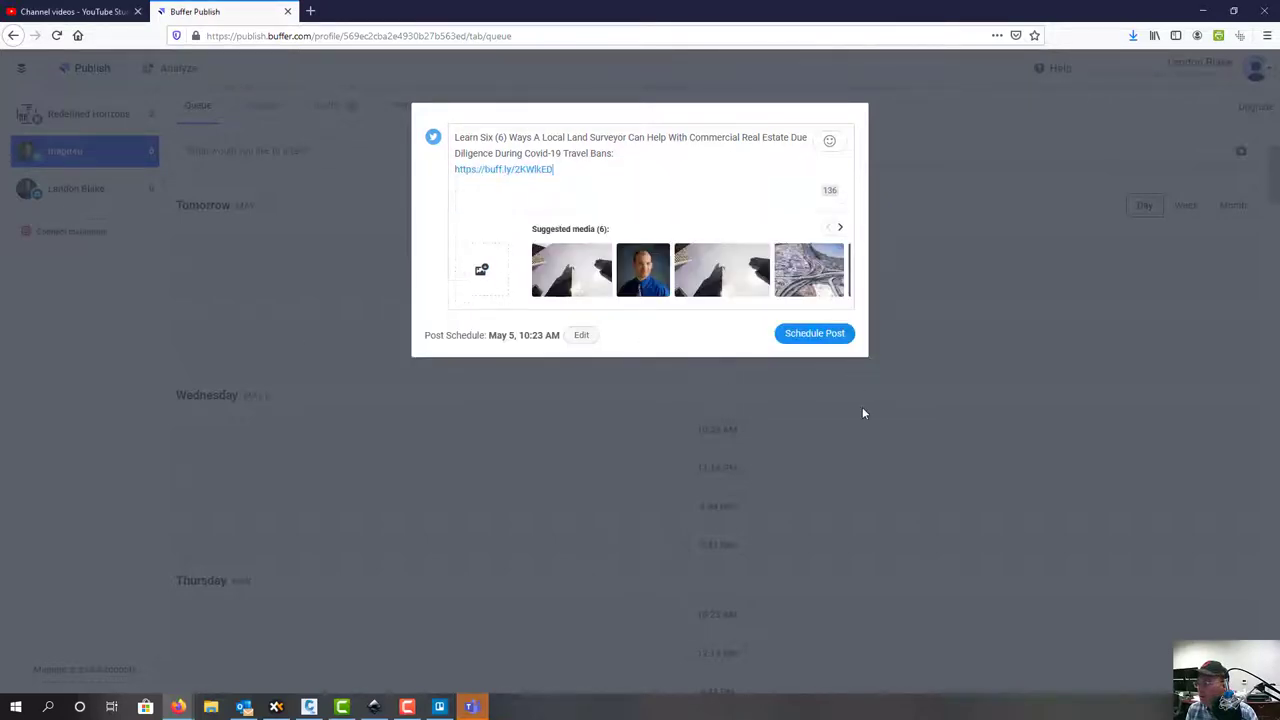
left_click(548, 285)
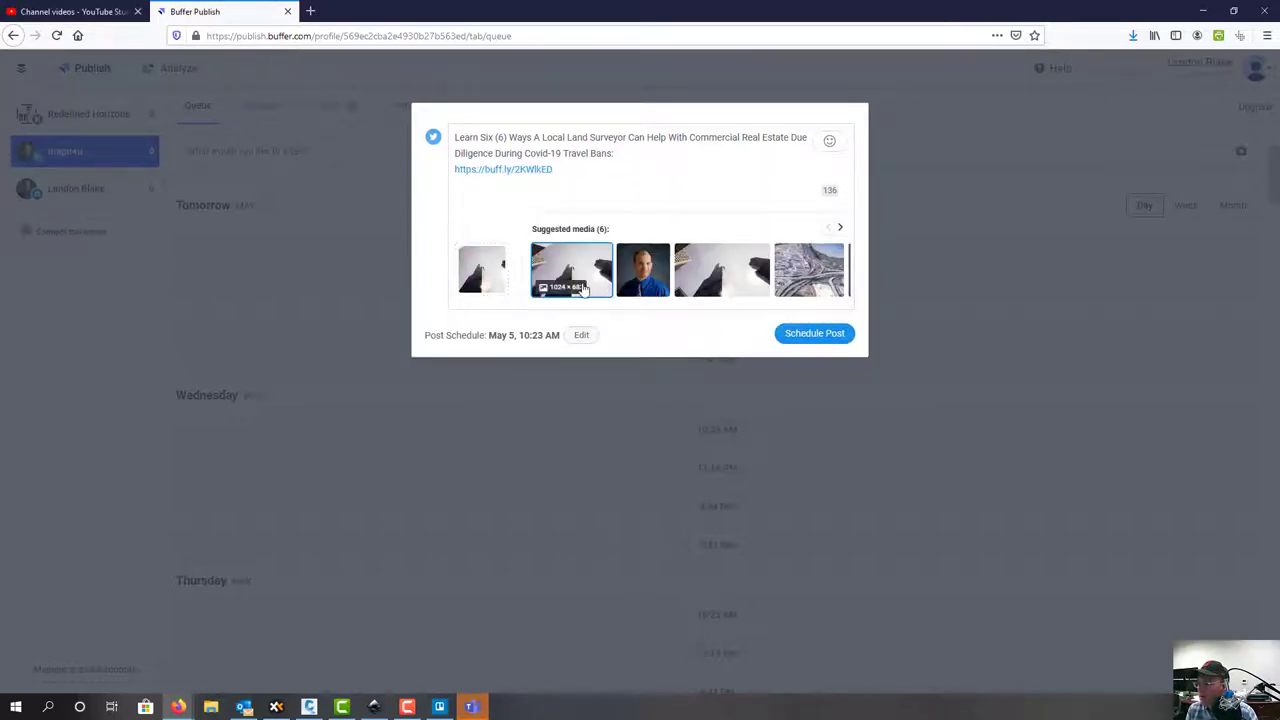
Schedule the tweet for May 5, 10:23 AM, and check the Social Media Calendar board in Trello
left_click(836, 341)
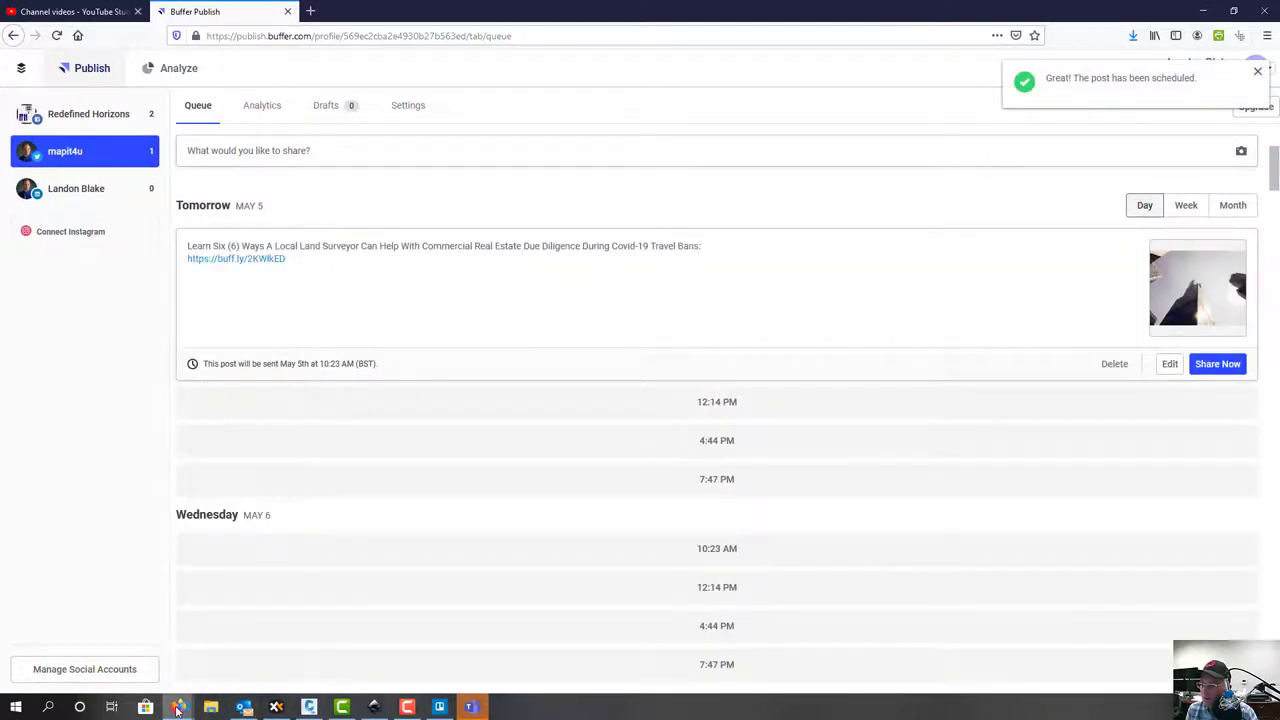
mouse_move(180, 707)
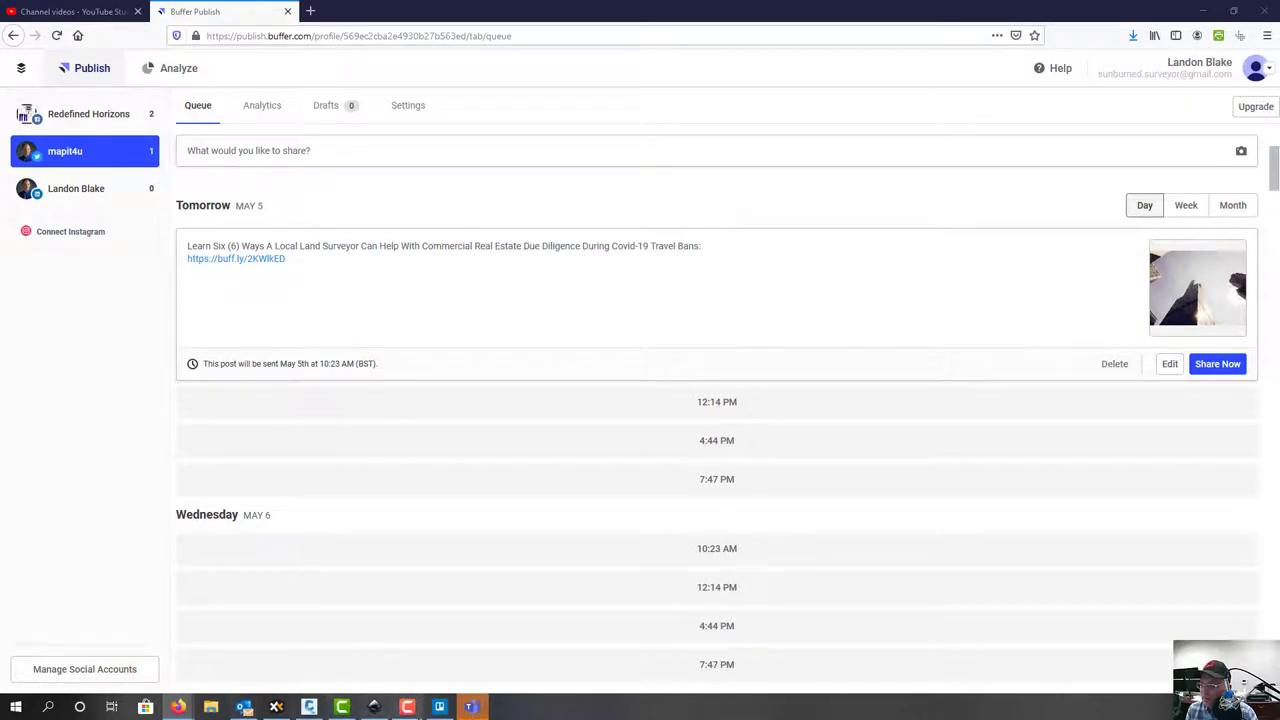
left_click(439, 707)
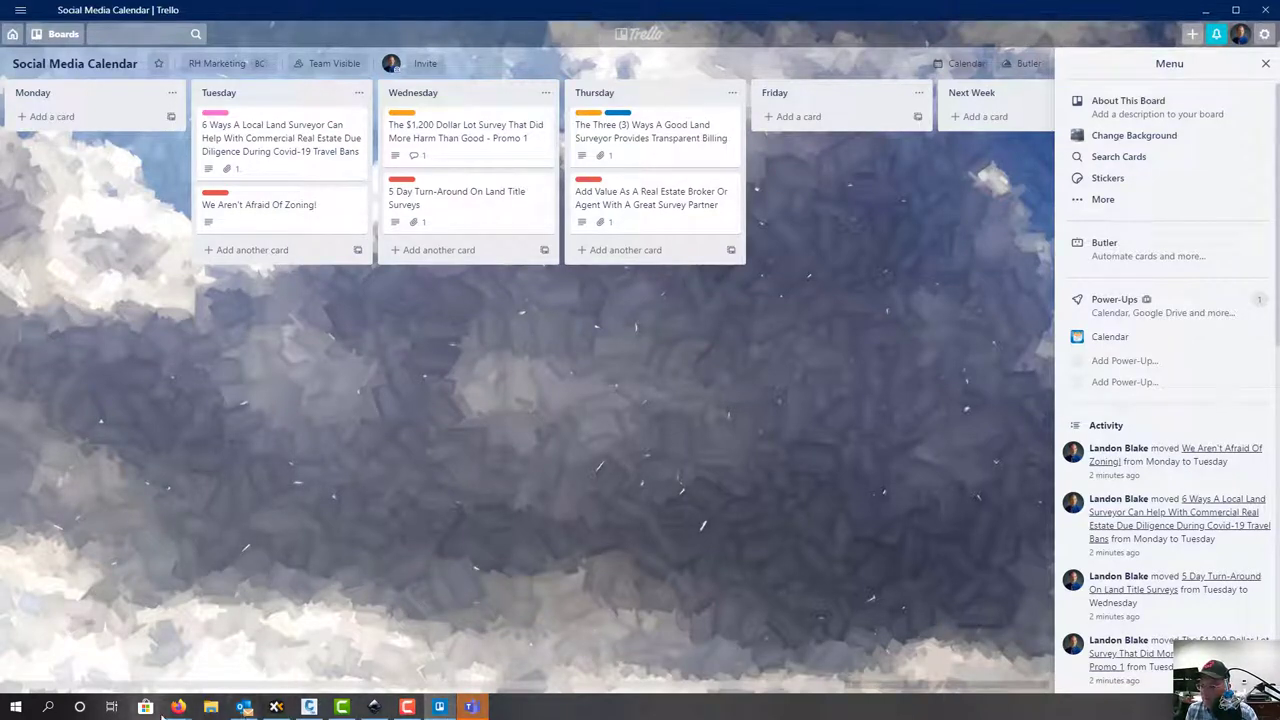
mouse_move(177, 707)
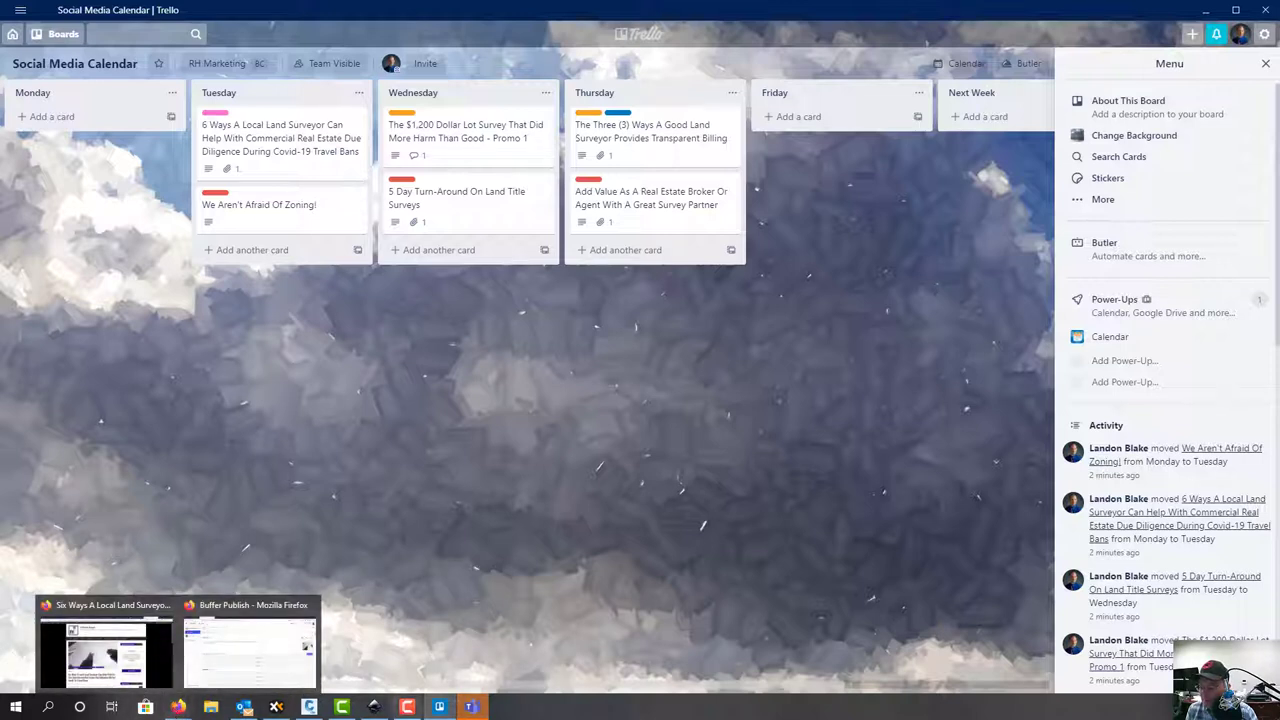
left_click(440, 707)
In Buffer, copy the full text and link of the Redefined Horizons Facebook post set for May 5, 7:40 AM, and close the composer without saving
left_click(83, 199)
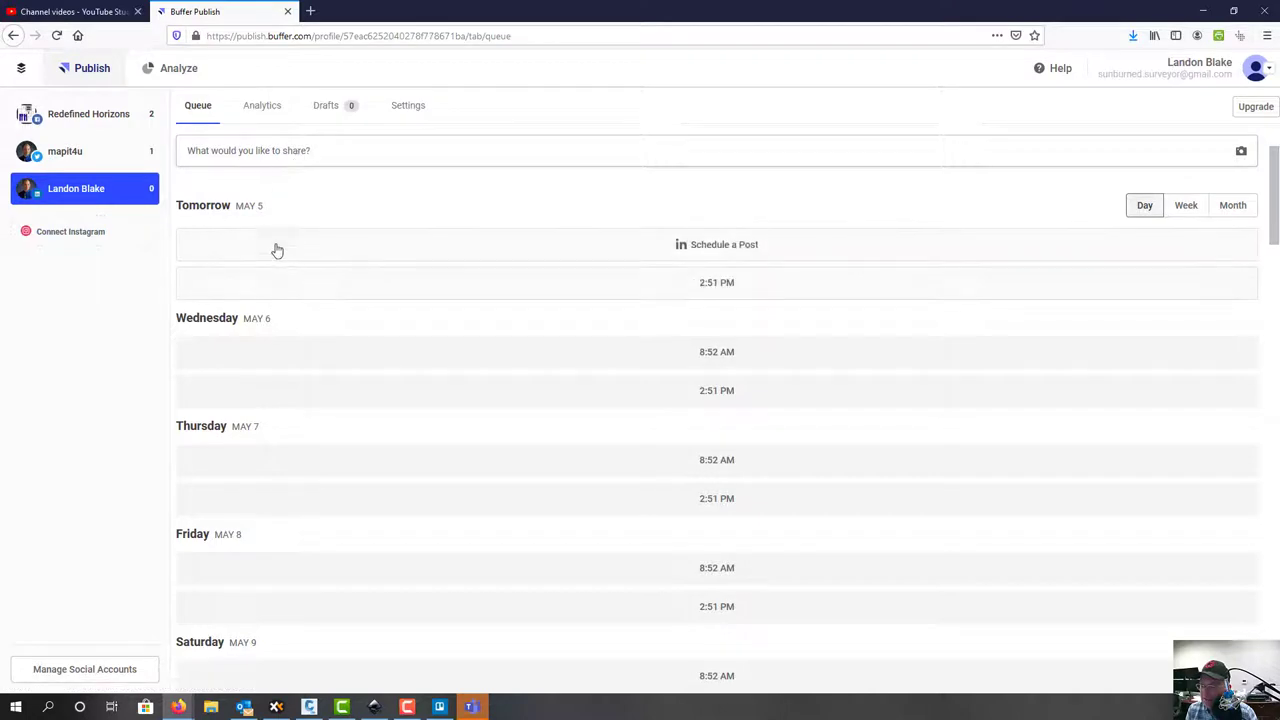
left_click(114, 120)
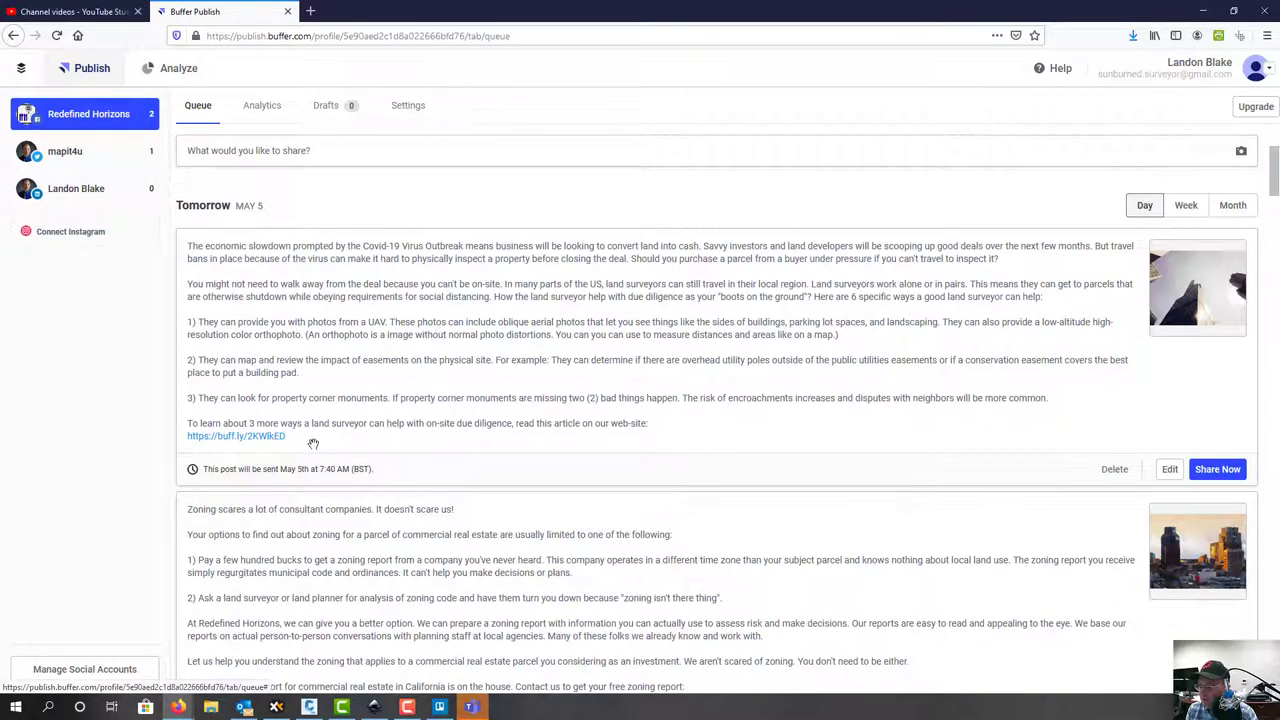
left_click(1170, 470)
left_click_drag(570, 656, 432, 114)
left_click(1042, 186)
left_click(1042, 186)
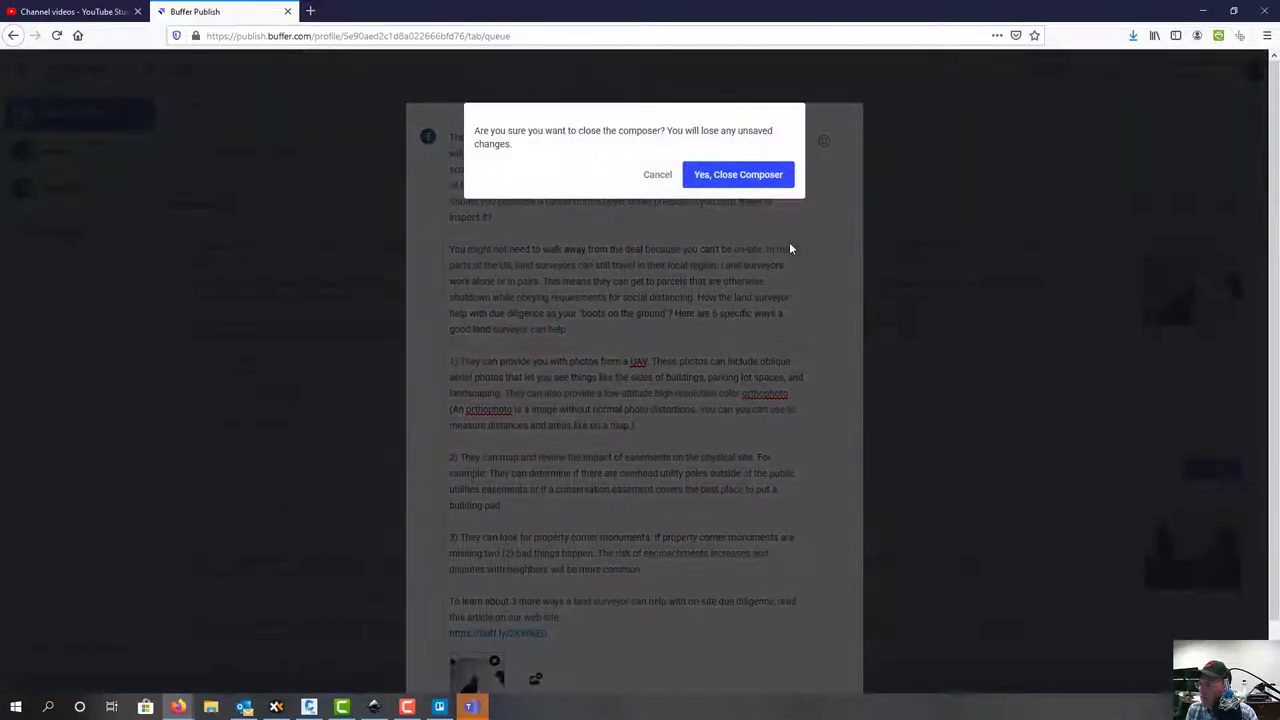
left_click(711, 178)
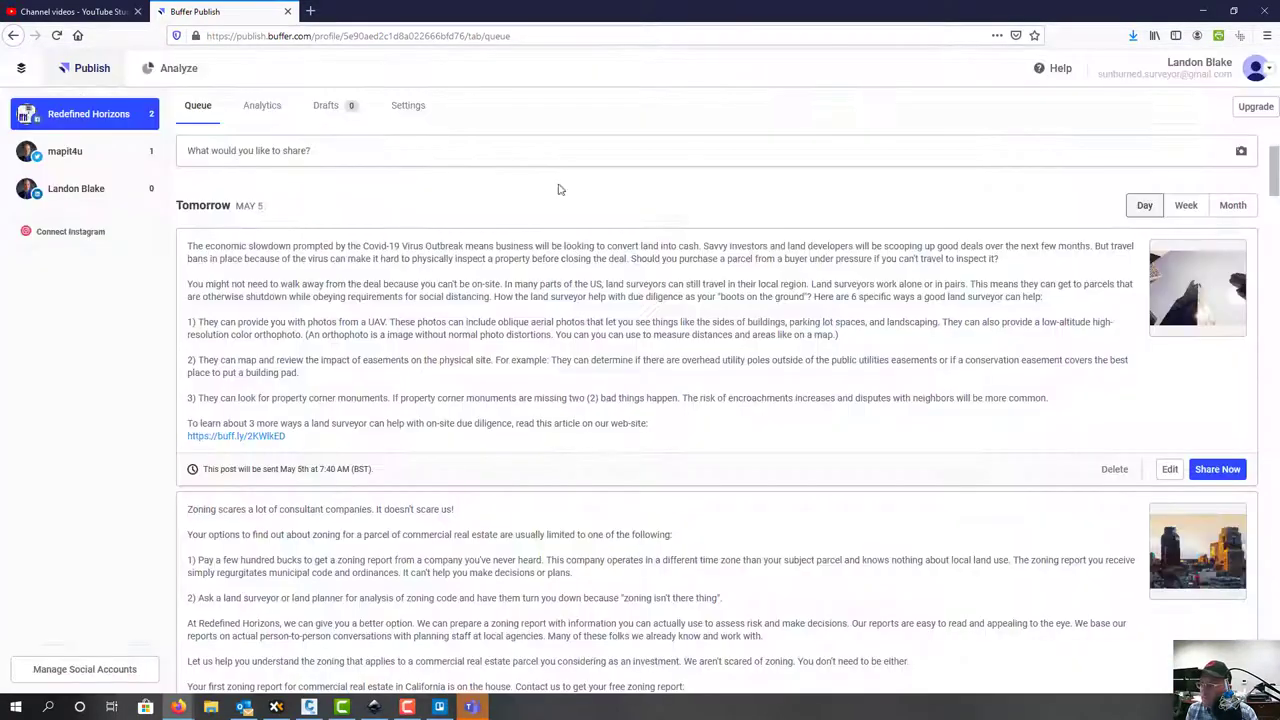
Start a LinkedIn post in the first May 5 slot, 8:52 AM, and paste the copied Facebook text into it
left_click(68, 192)
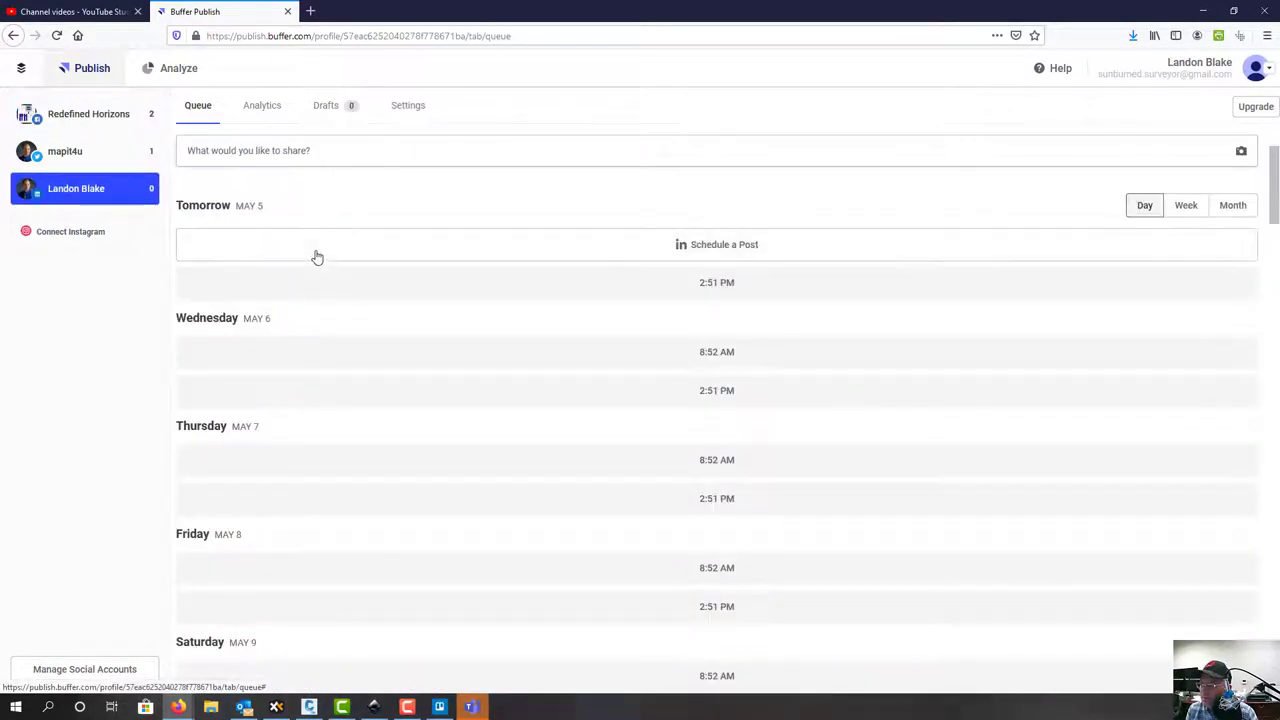
left_click(315, 248)
key("ctrl+v")
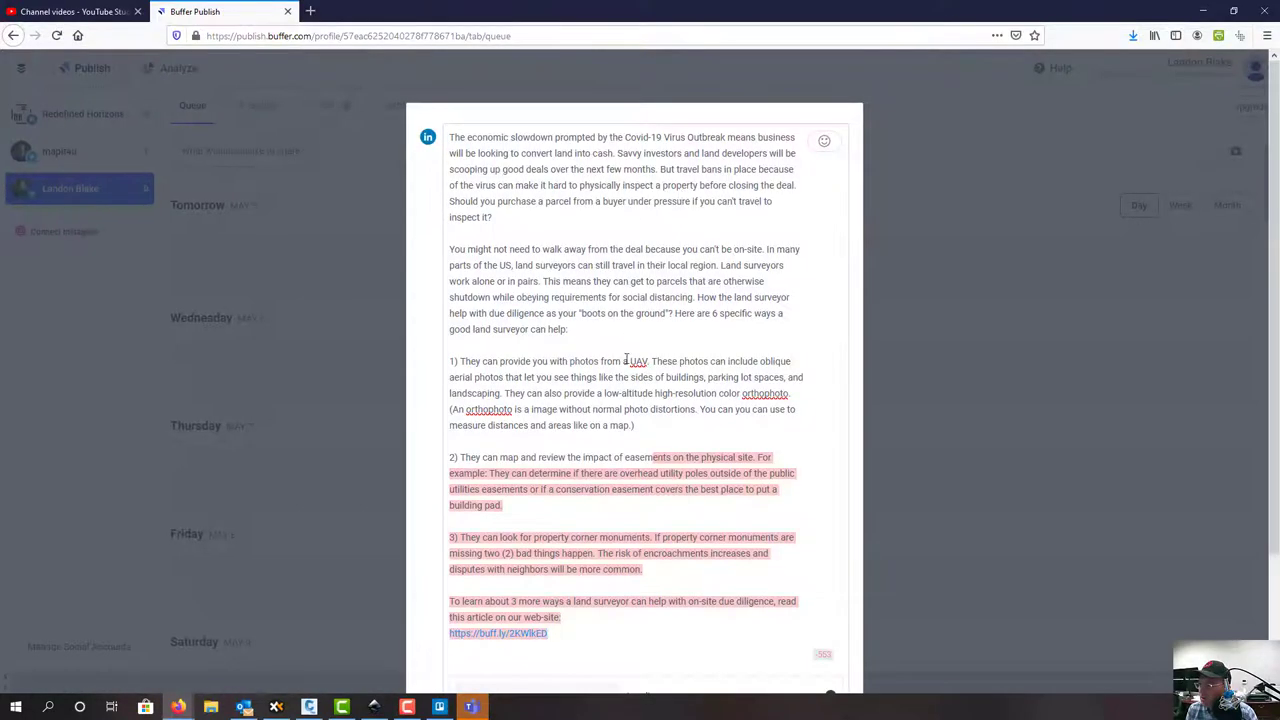
Reword the LinkedIn post's "Here are 6 specific ways" as "Here is one specific way"
left_click(649, 330)
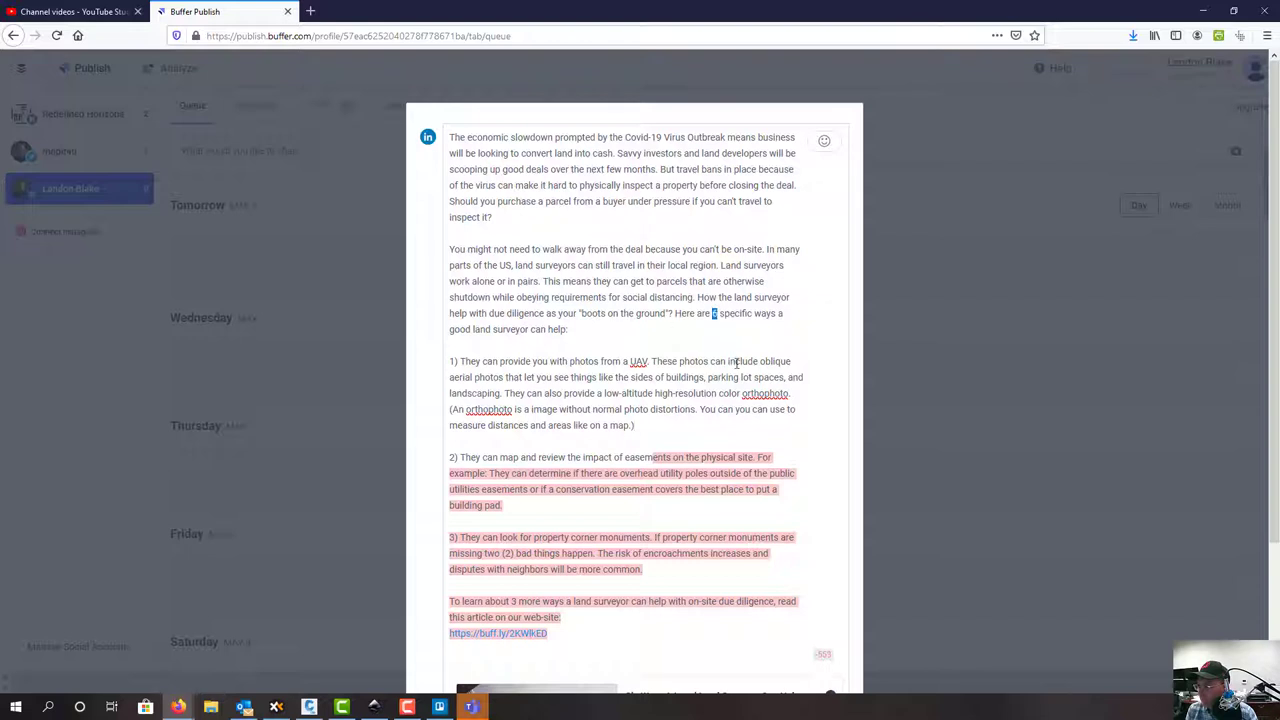
left_click_drag(710, 313, 697, 313)
type("is one")
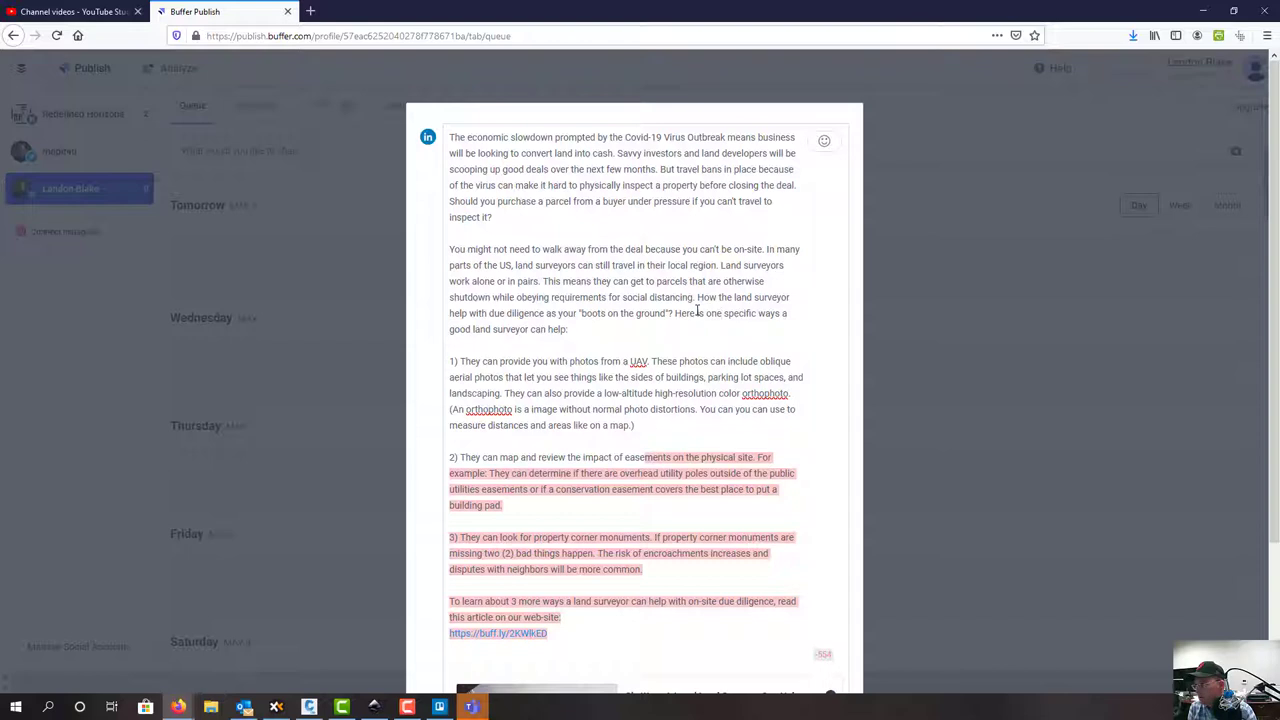
left_click(779, 313)
key("BackSpace")
Delete list items 2 and 3 from the post and change the closing line to "5 more ways"
left_click_drag(478, 444, 642, 578)
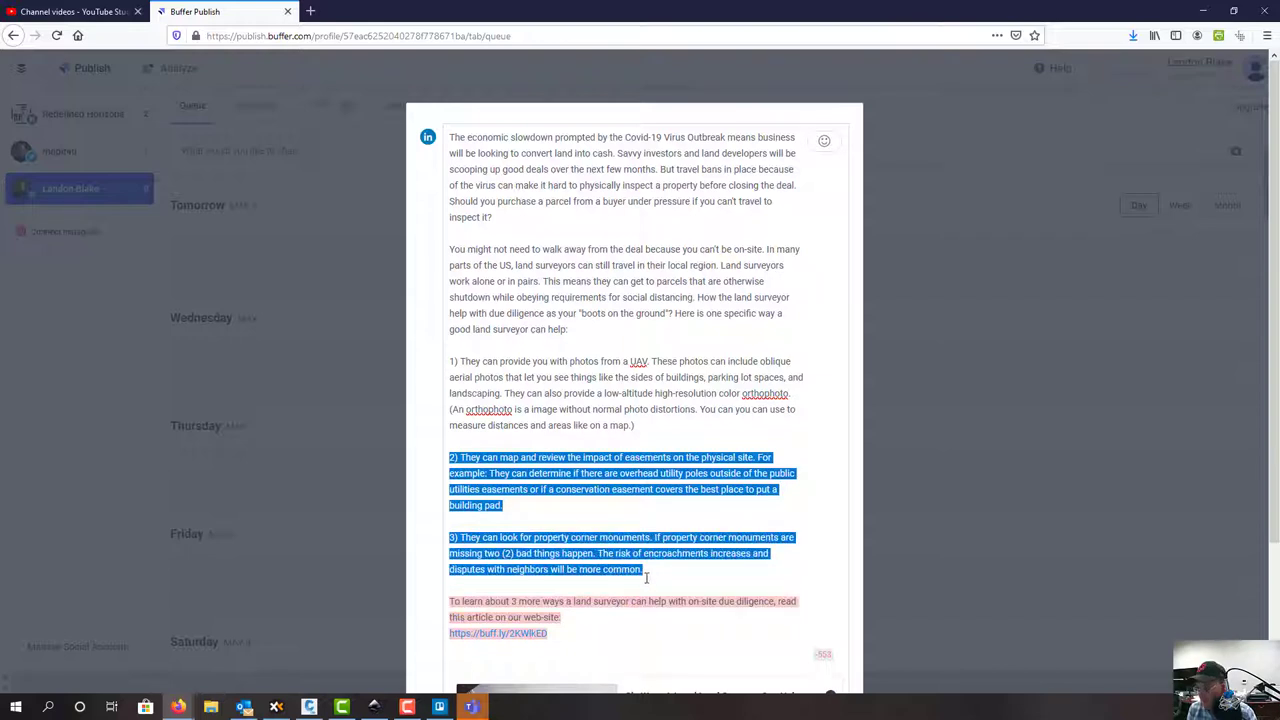
key("BackSpace")
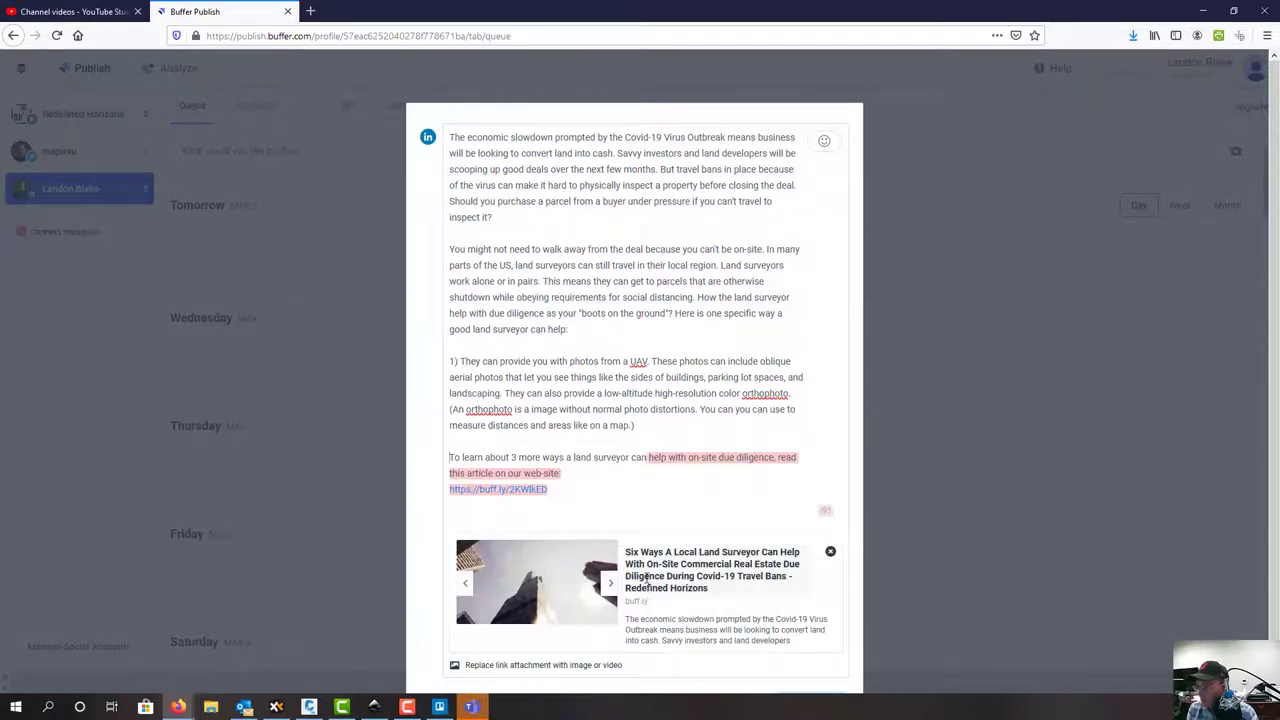
left_click(519, 457)
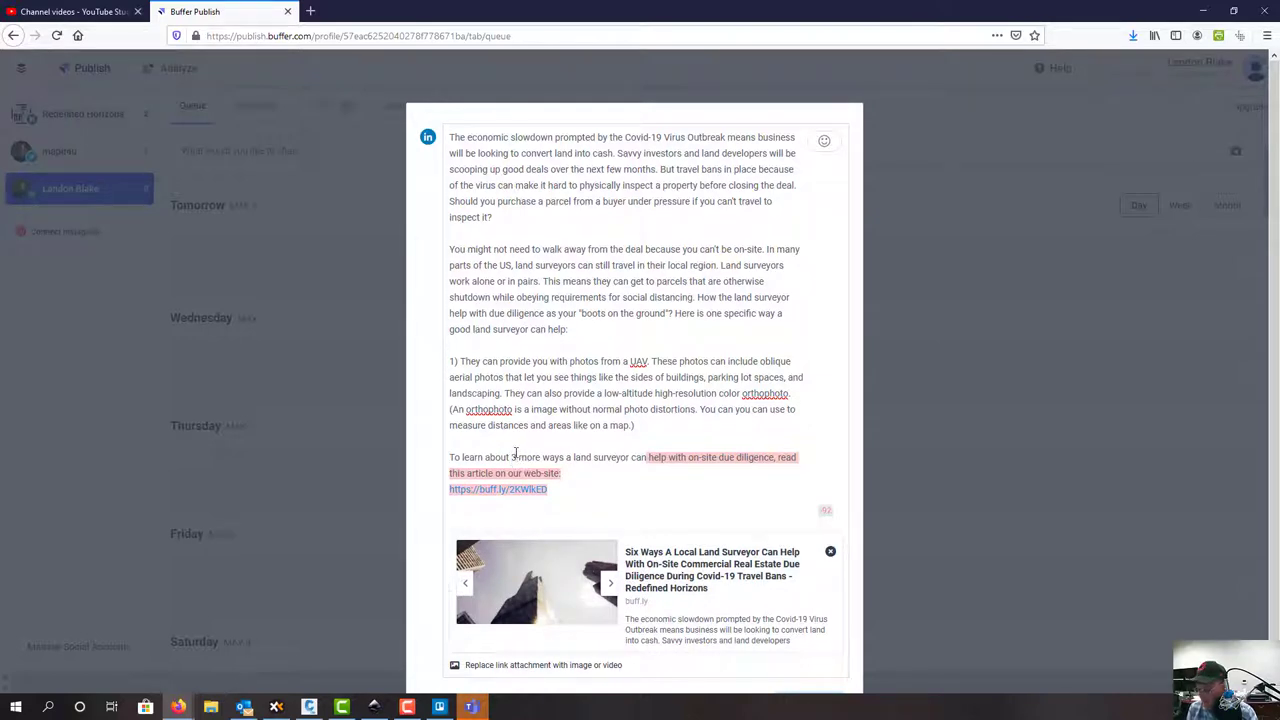
key("BackSpace")
type("5")
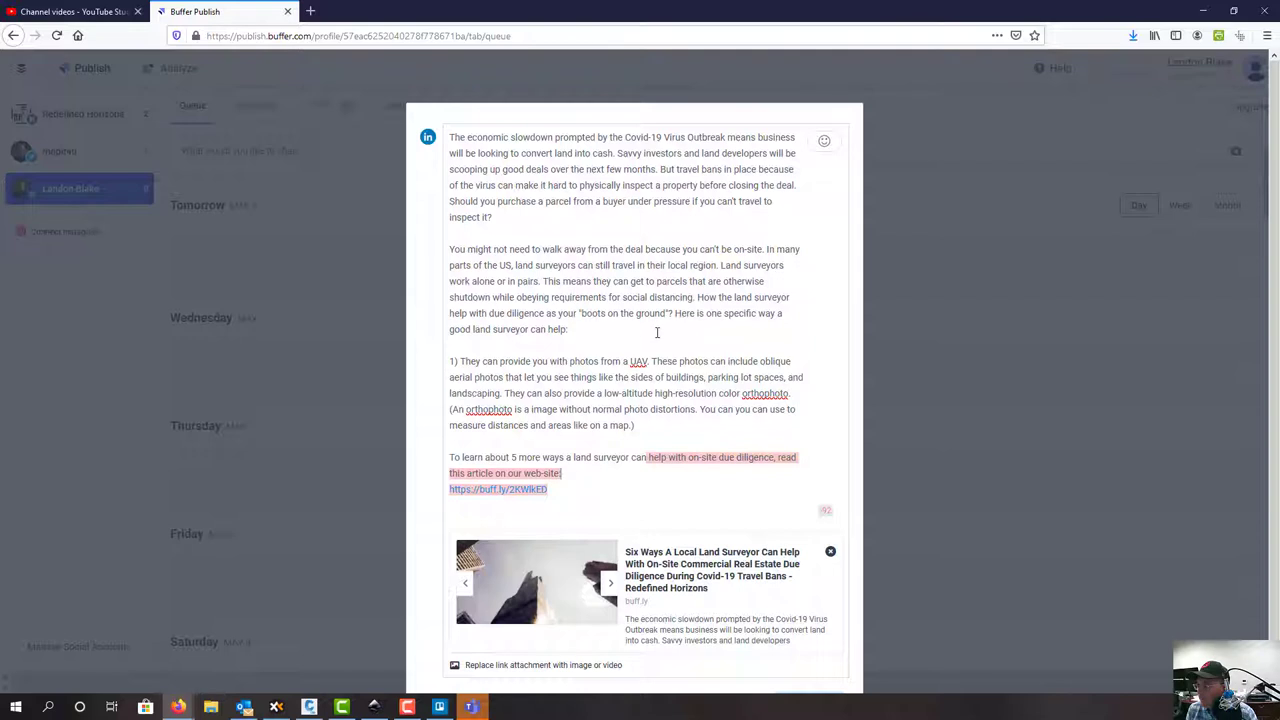
Shorten the post by deleting the "boots on the ground" question and the opening sentence about the economic slowdown
left_click_drag(676, 313, 704, 298)
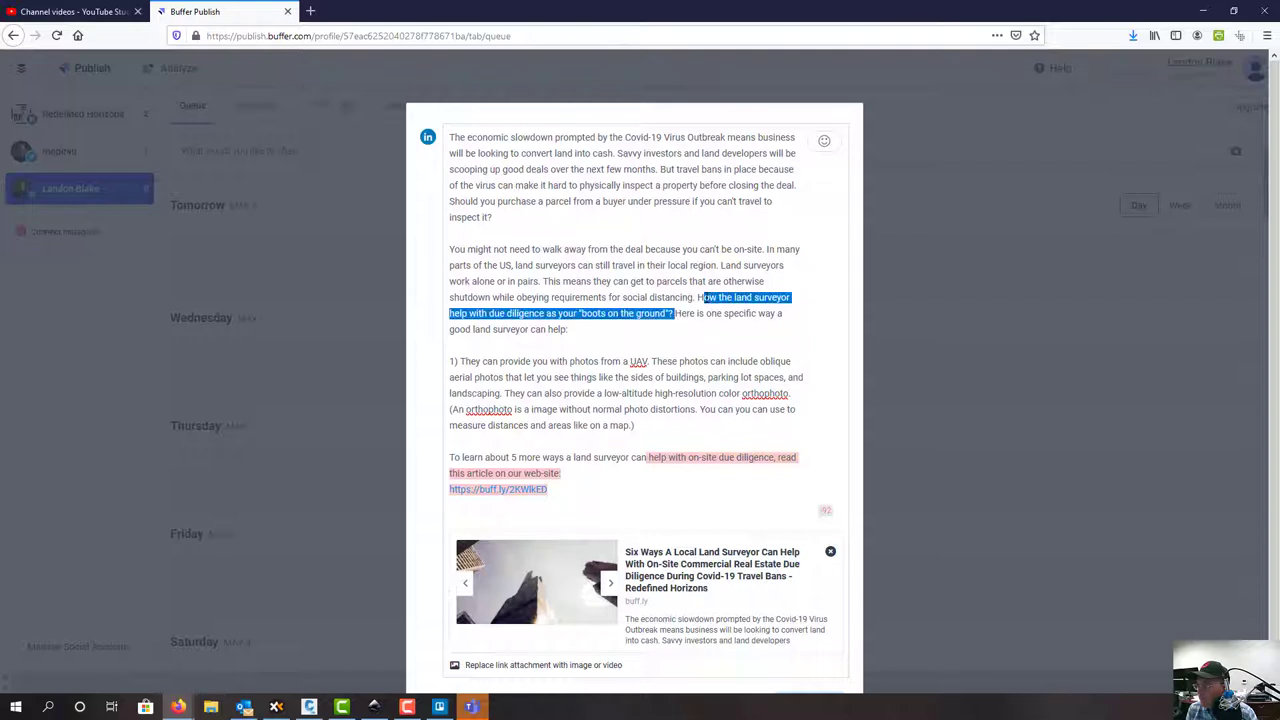
key("BackSpace")
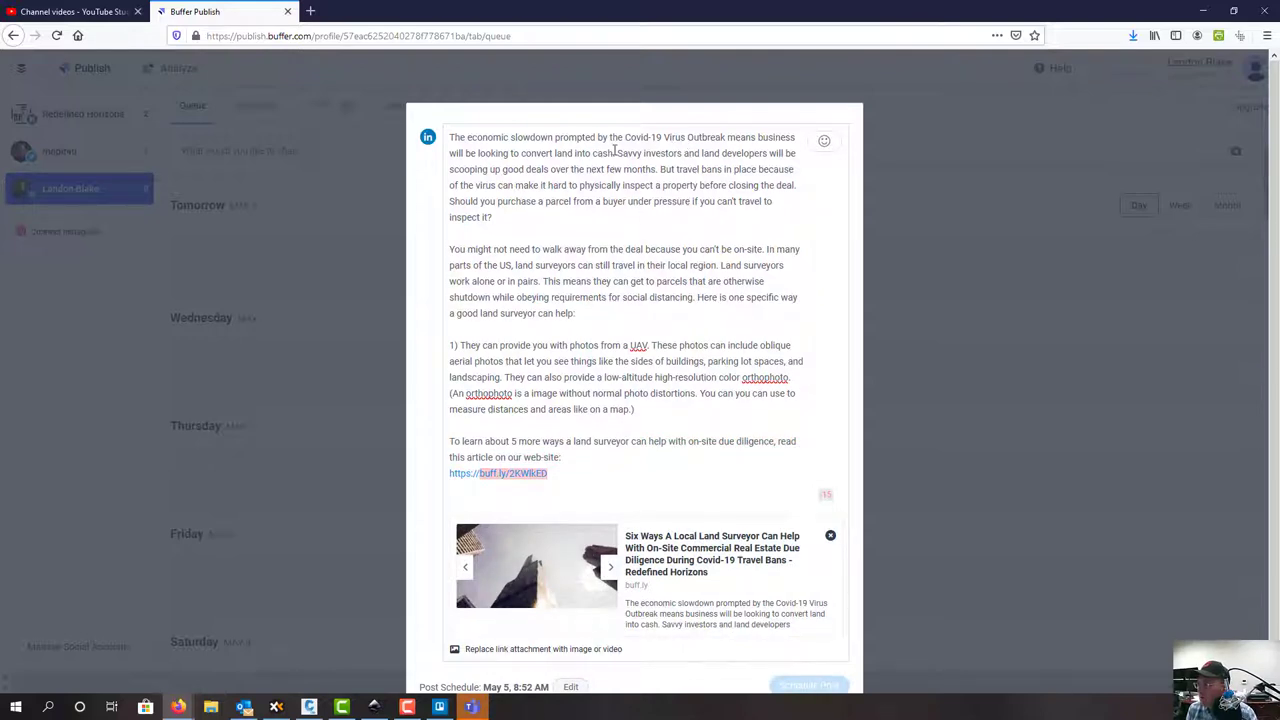
left_click_drag(615, 150, 438, 139)
key("BackSpace")
key("Delete")
key("Delete")
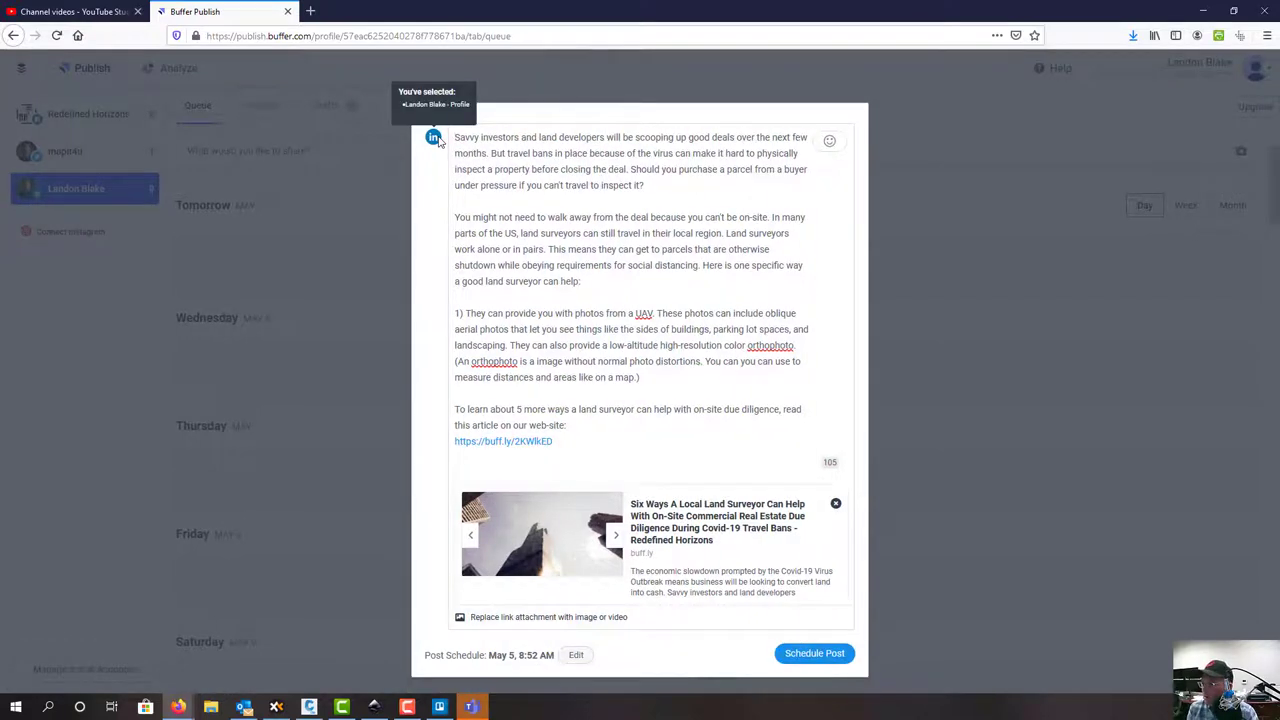
Schedule the LinkedIn post for May 5, 8:52 AM, and check it in the LinkedIn queue
left_click(828, 660)
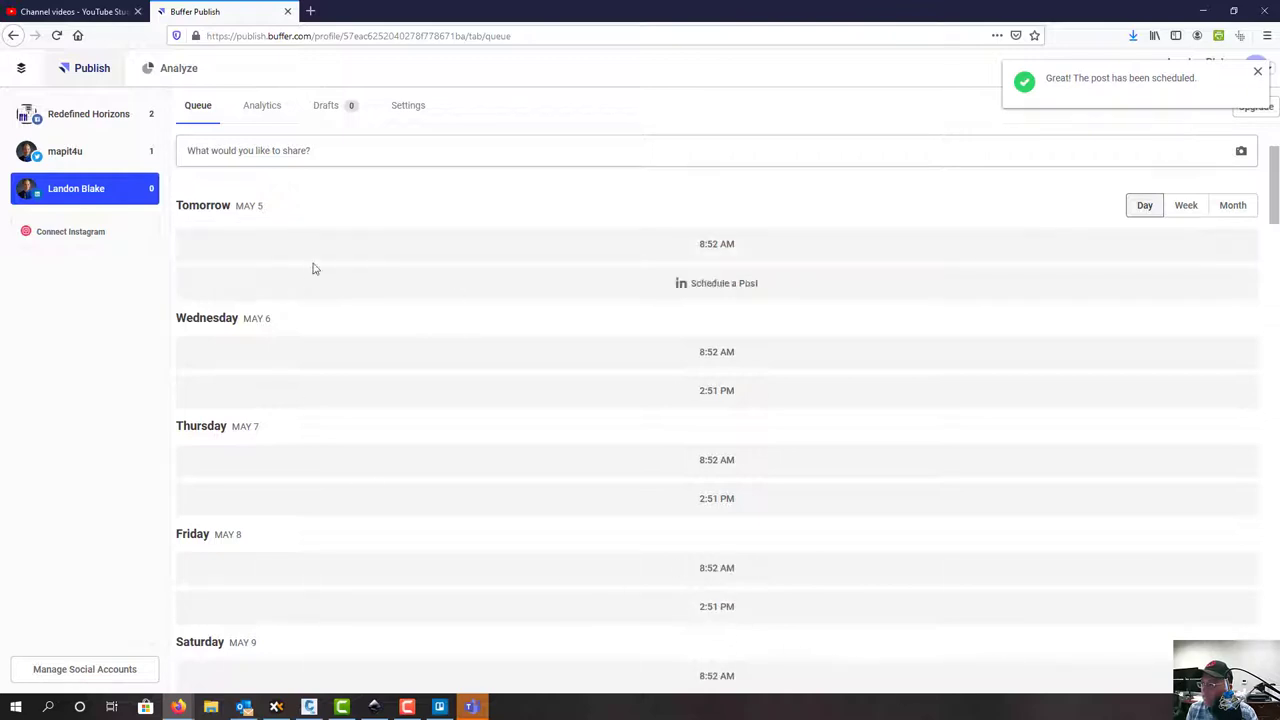
scroll(427, 323, "down", 2)
scroll(428, 325, "down", 3)
left_click(73, 180)
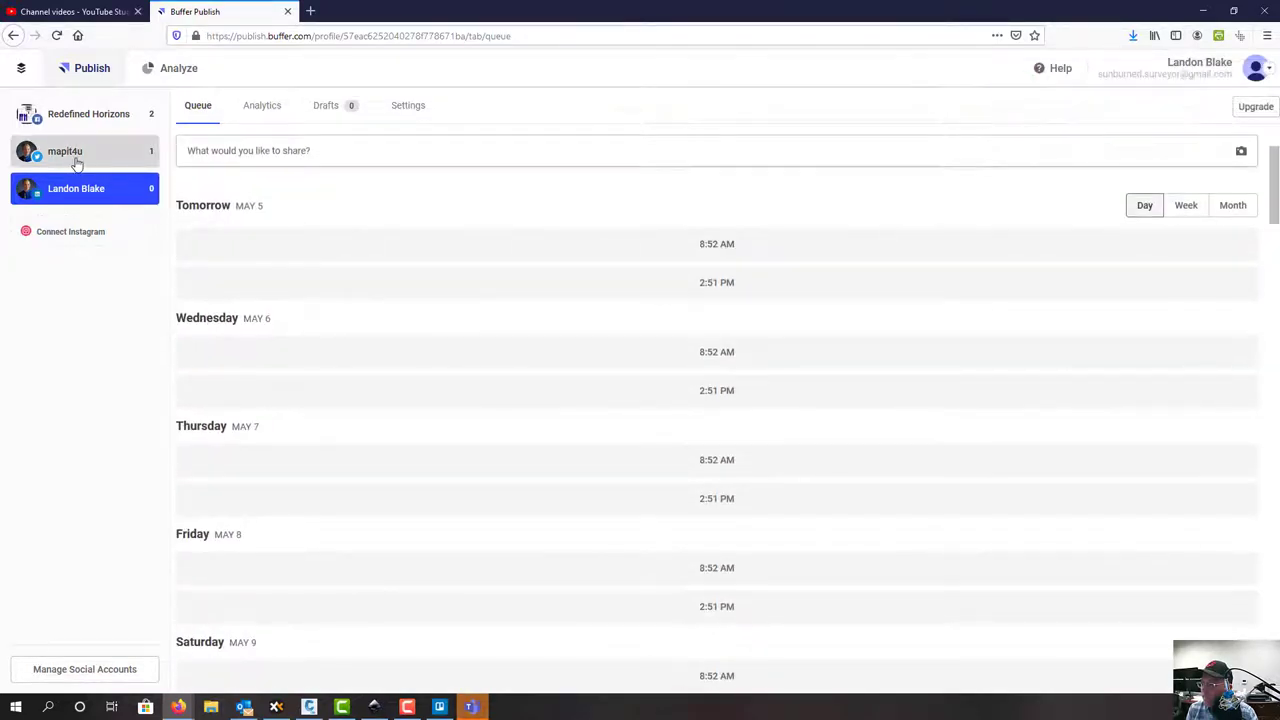
scroll(540, 455, "down", 1)
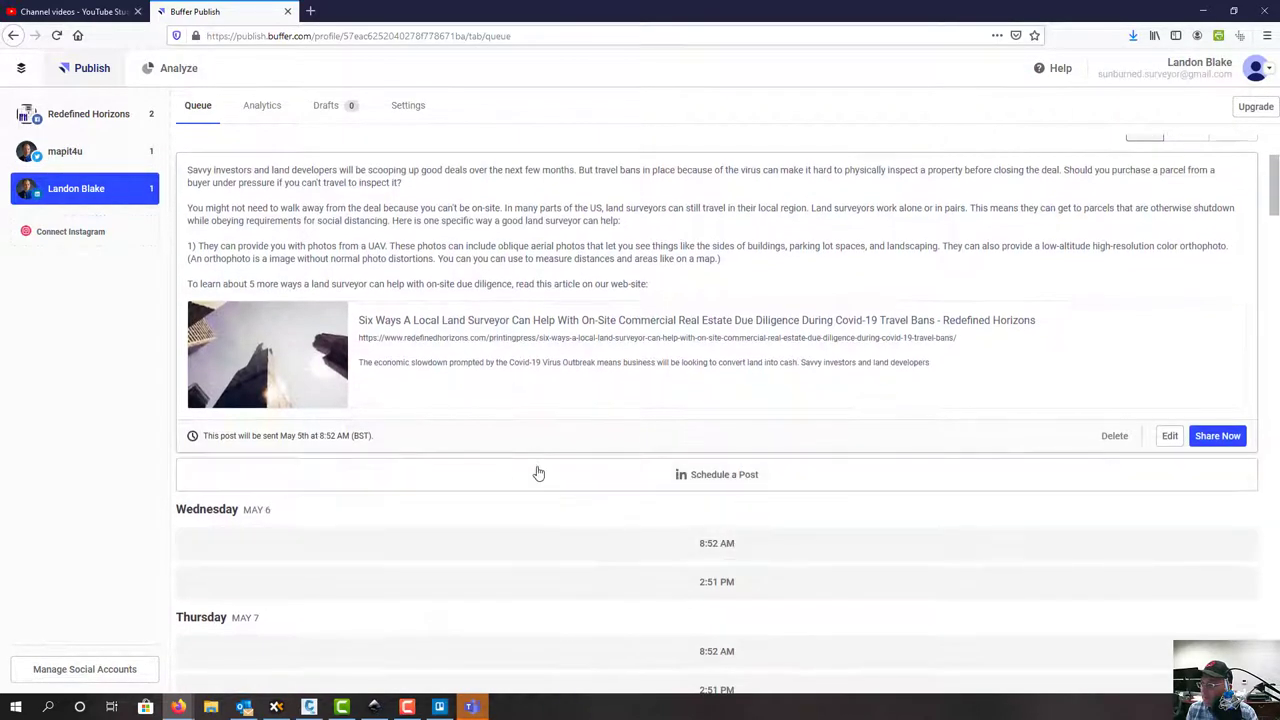
Copy the Facebook zoning post set for May 5, 4:54 PM, from its first line through the link, omitting the hashtag, and close the composer without saving
left_click(103, 121)
scroll(680, 436, "down", 4)
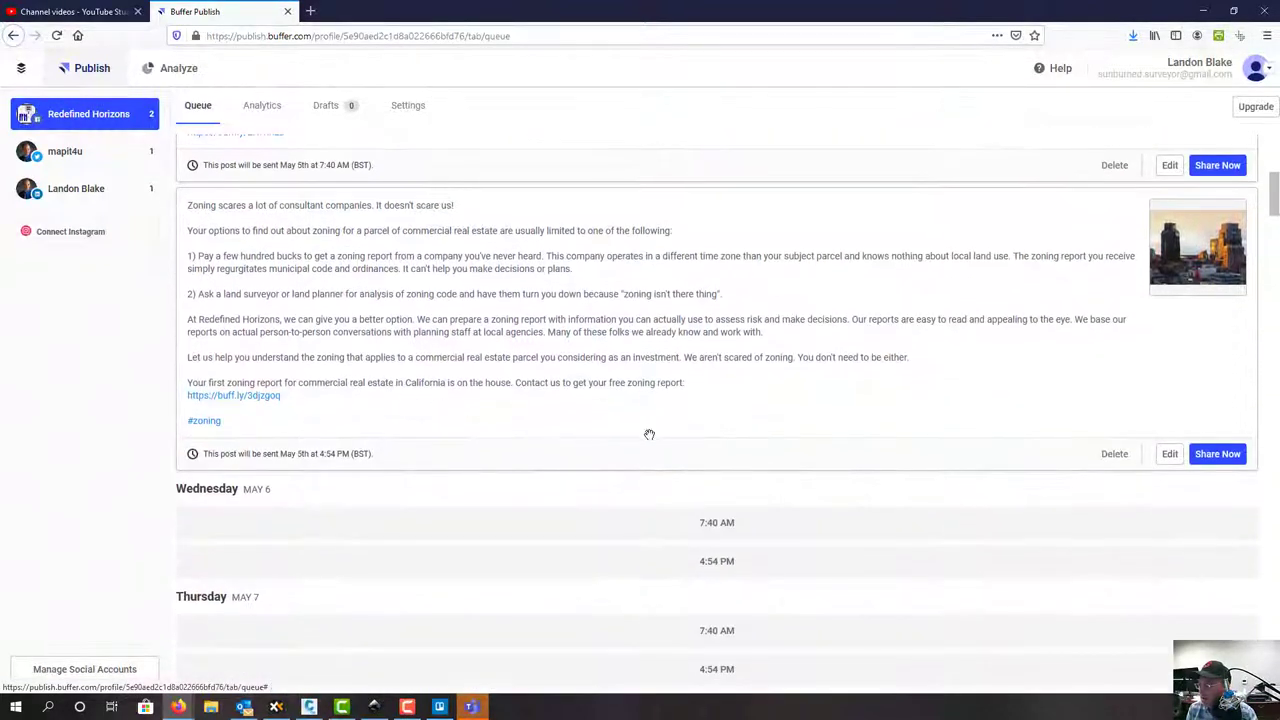
left_click(1169, 453)
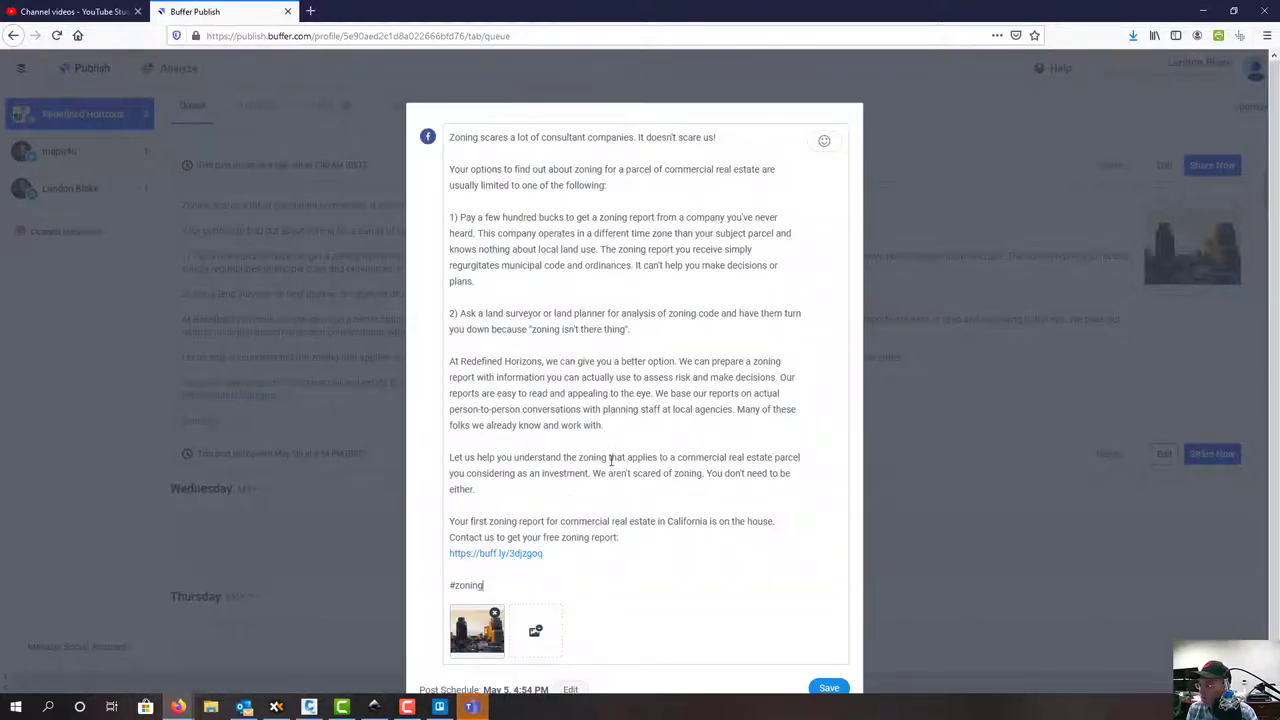
left_click_drag(572, 557, 438, 131)
key("ctrl+c")
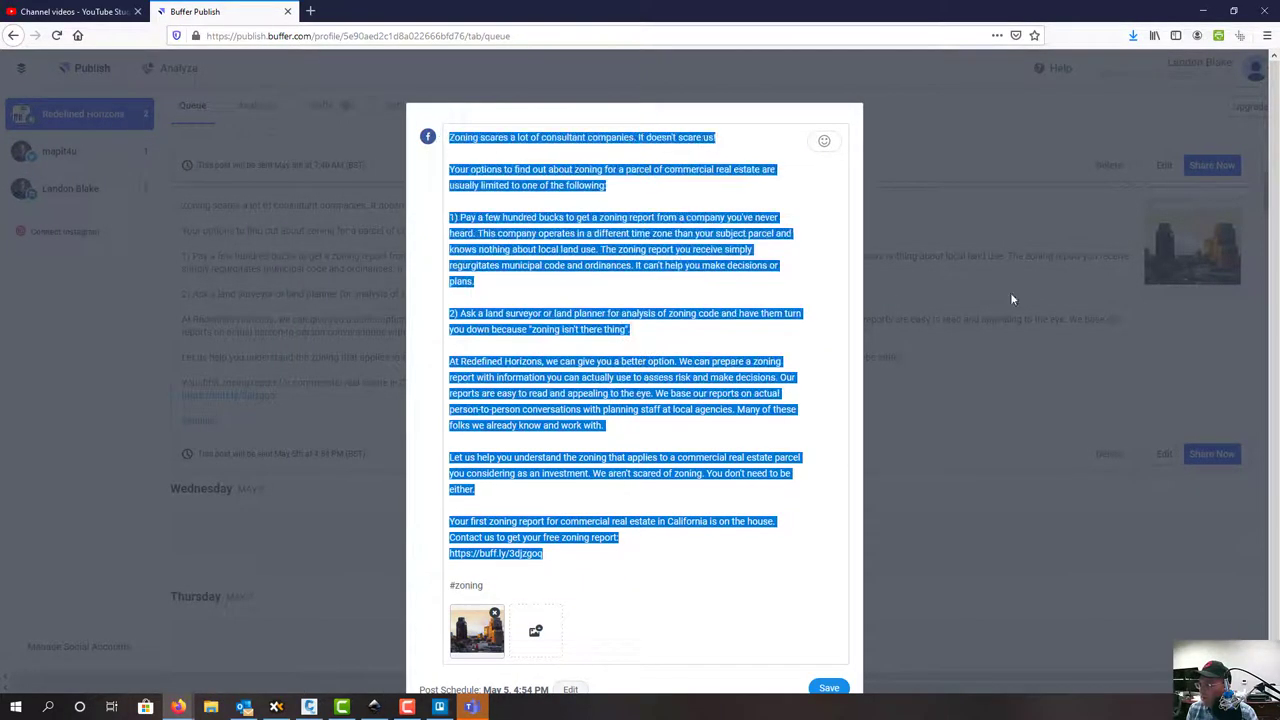
left_click(1055, 361)
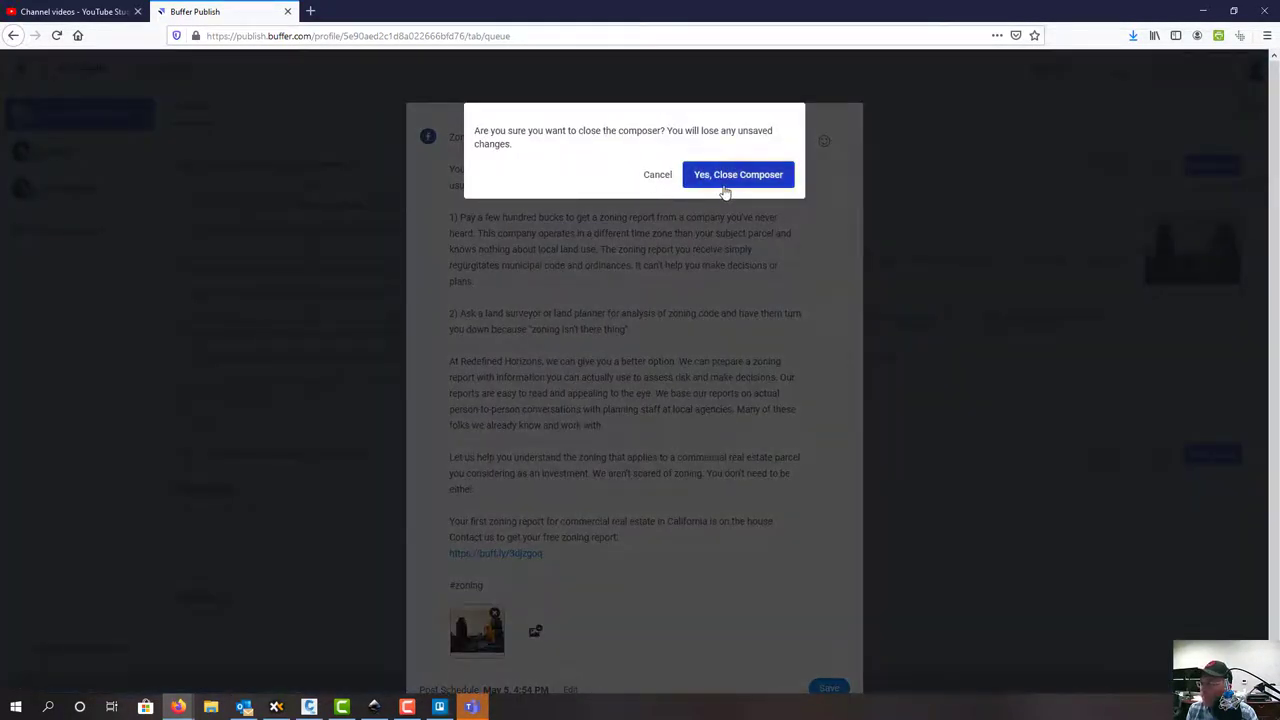
left_click(722, 176)
Start a LinkedIn post in the May 5, 2:51 PM slot and paste the zoning text into it
left_click(57, 196)
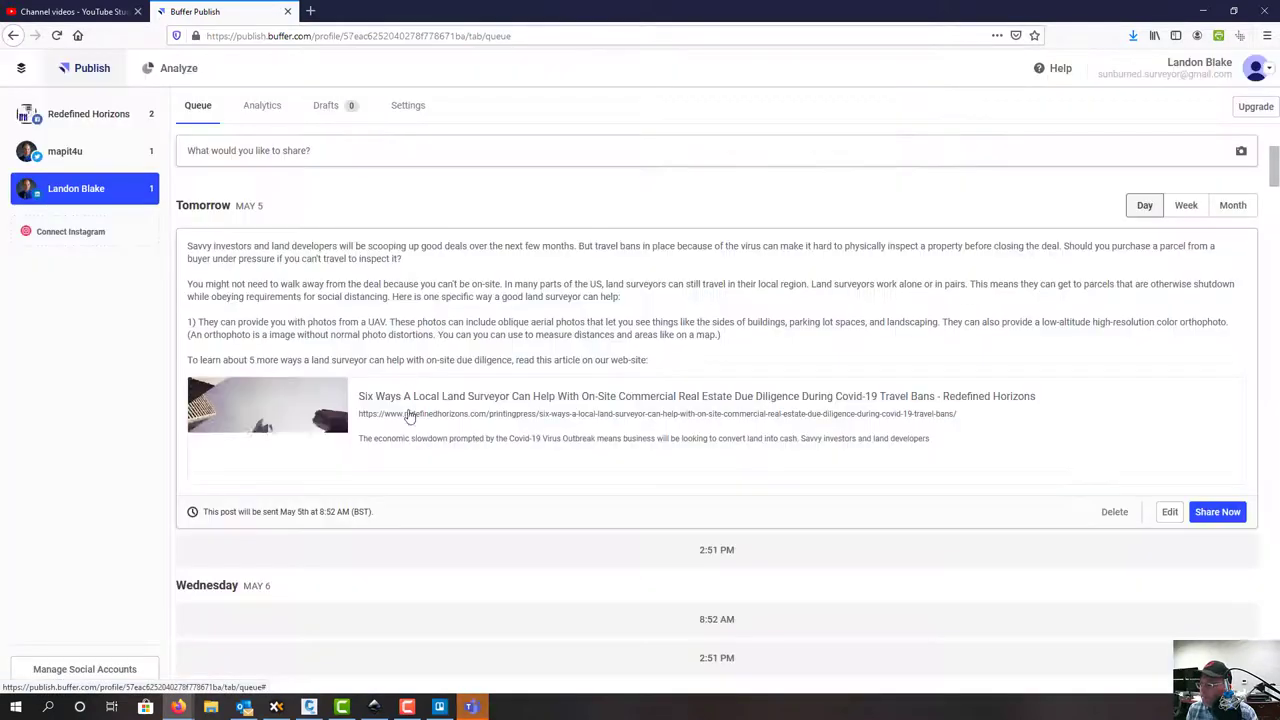
scroll(428, 437, "down", 2)
left_click(414, 327)
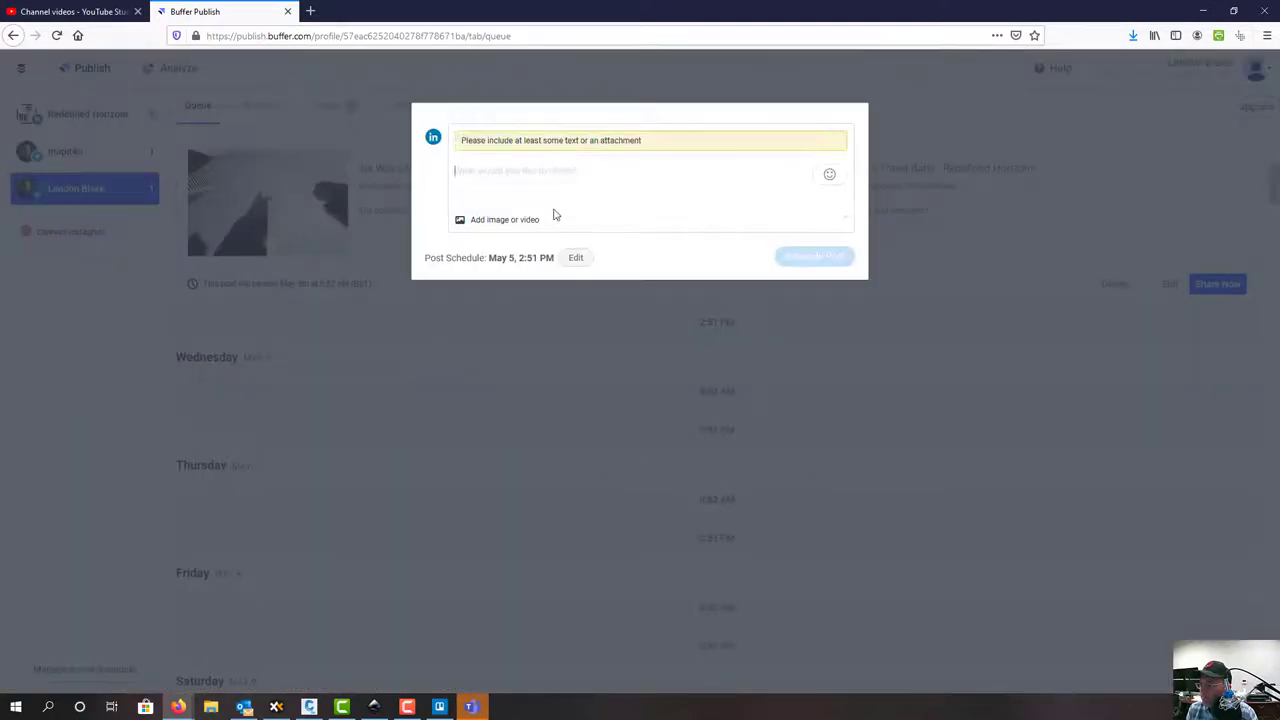
key("ctrl+v")
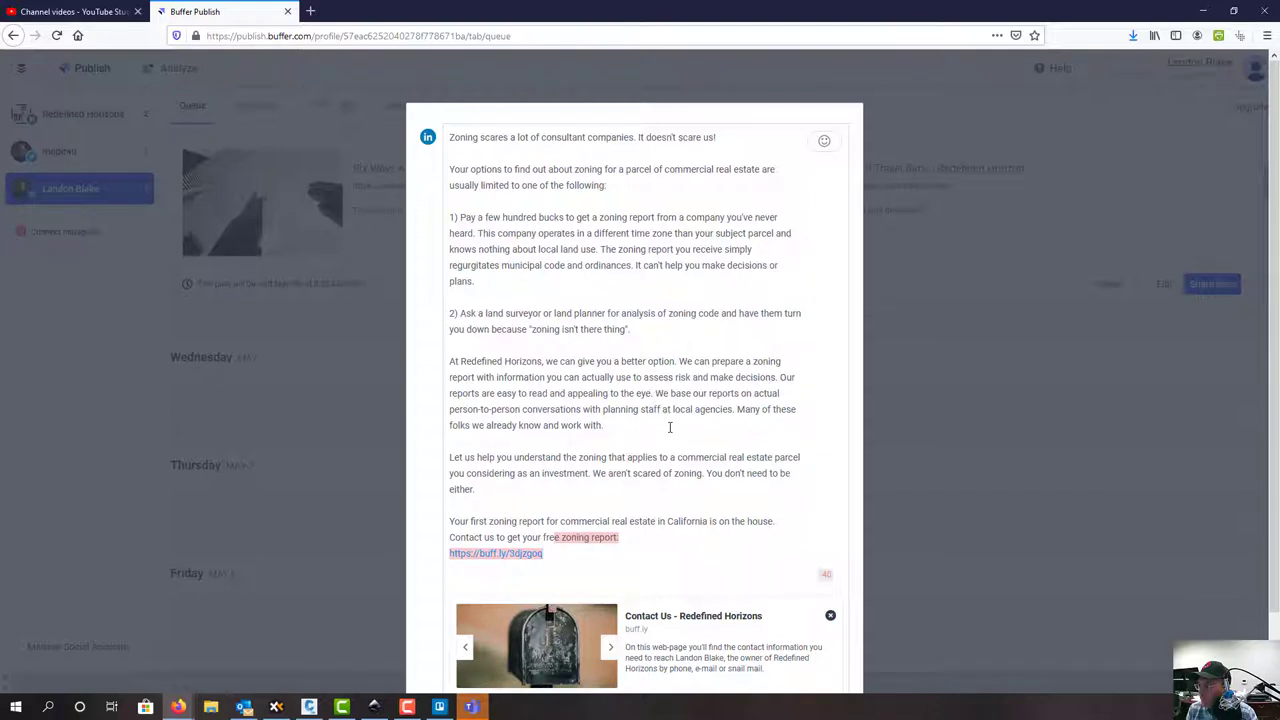
Delete the sentence "Many of these folks we already know and work with." from the LinkedIn zoning post
left_click_drag(686, 428, 731, 413)
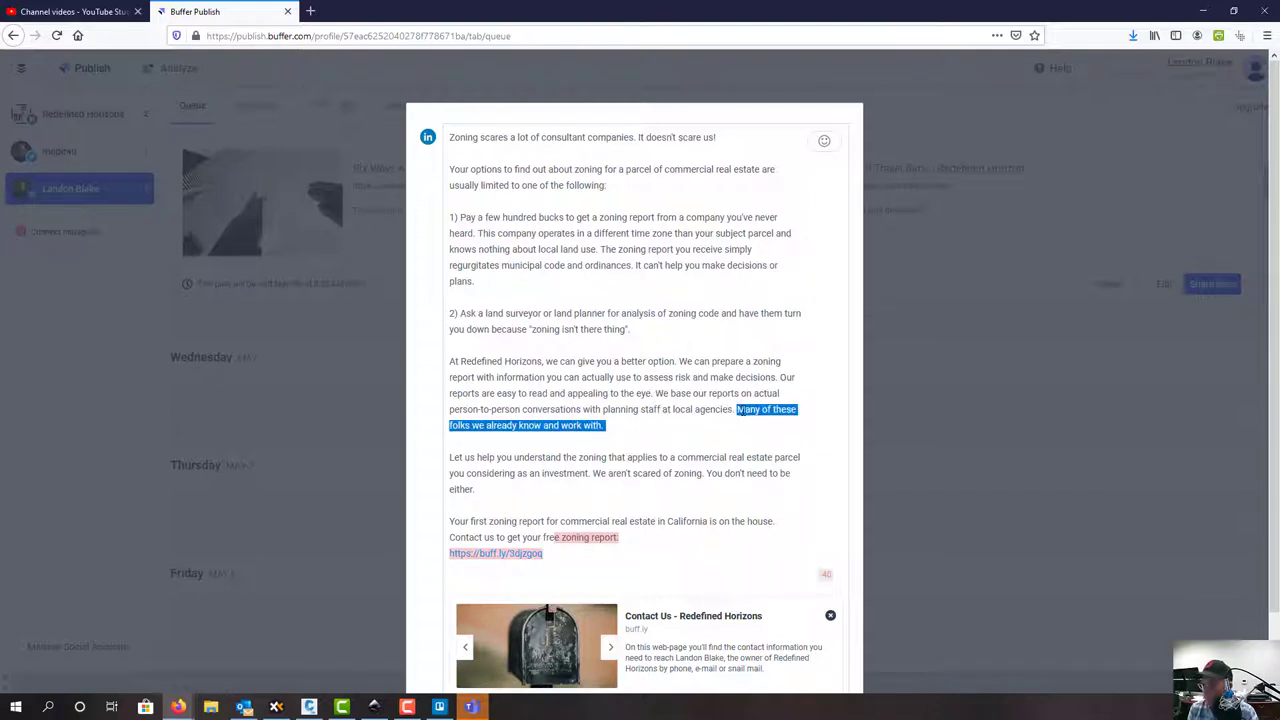
key("BackSpace")
scroll(756, 348, "down", 1)
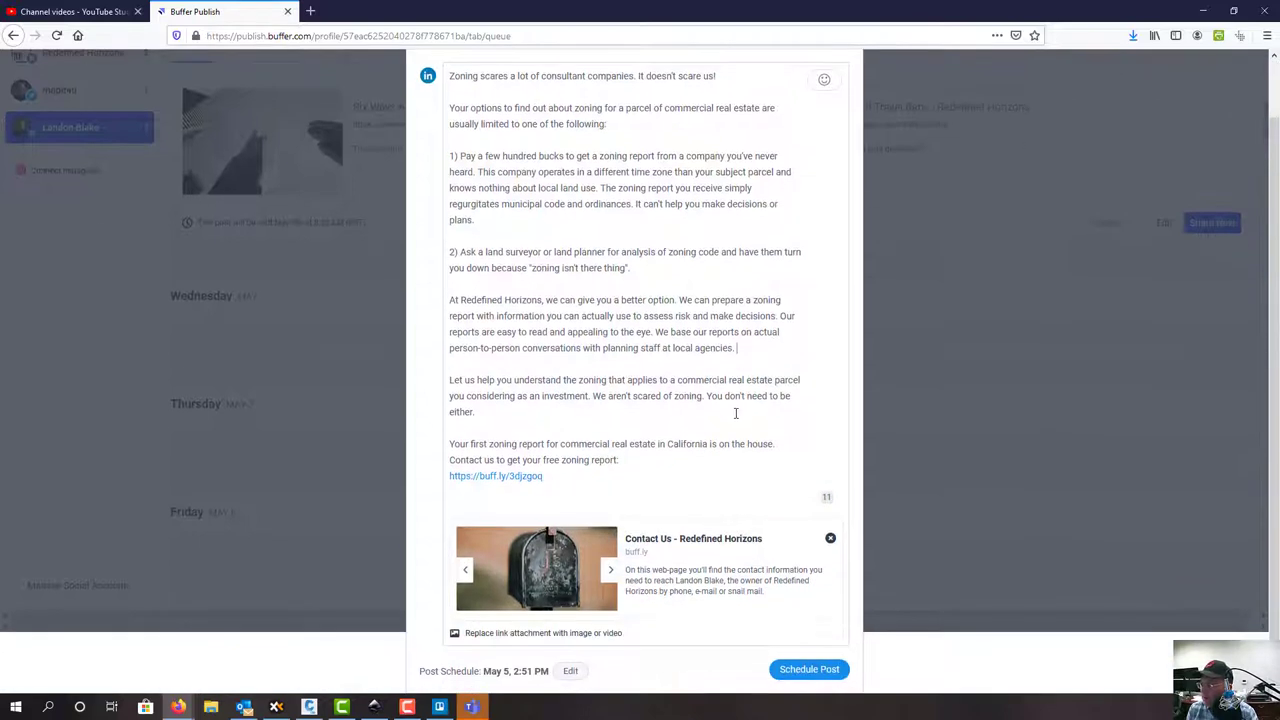
Replace the post's link attachment with the image NOT AFRAID OF ZONING.jpg from Downloads and try to schedule the post
left_click(501, 636)
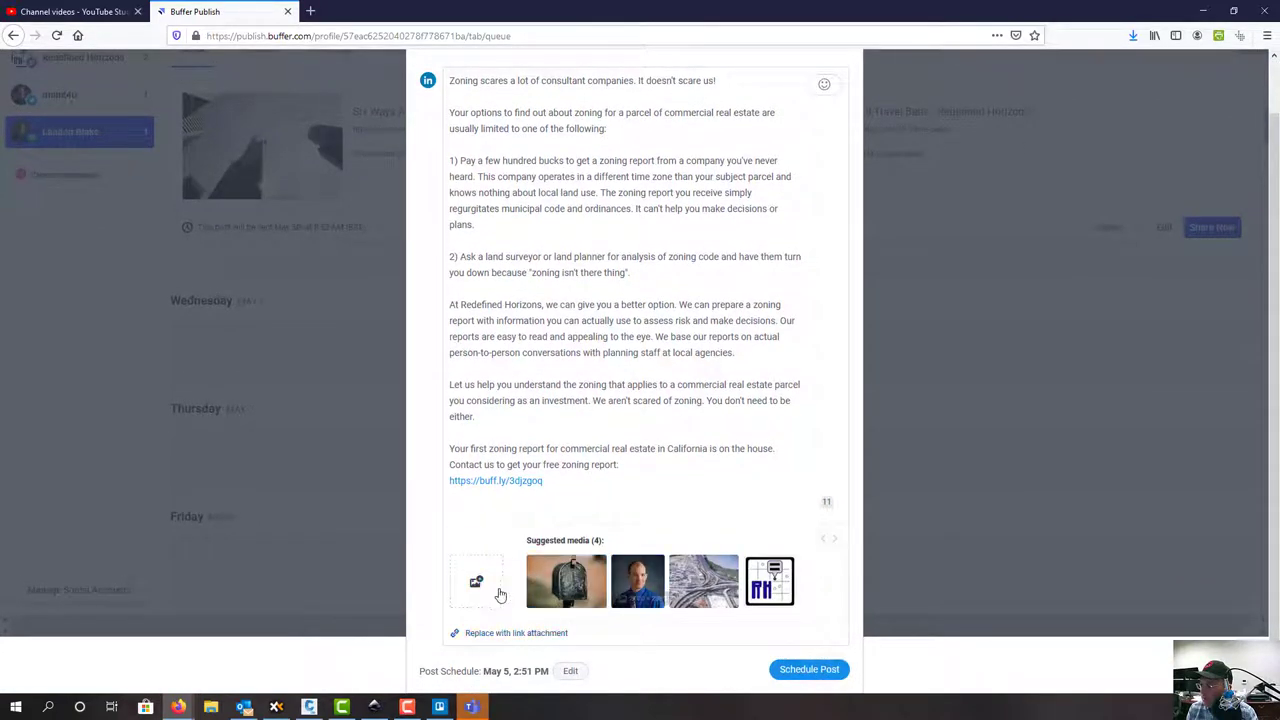
left_click(478, 588)
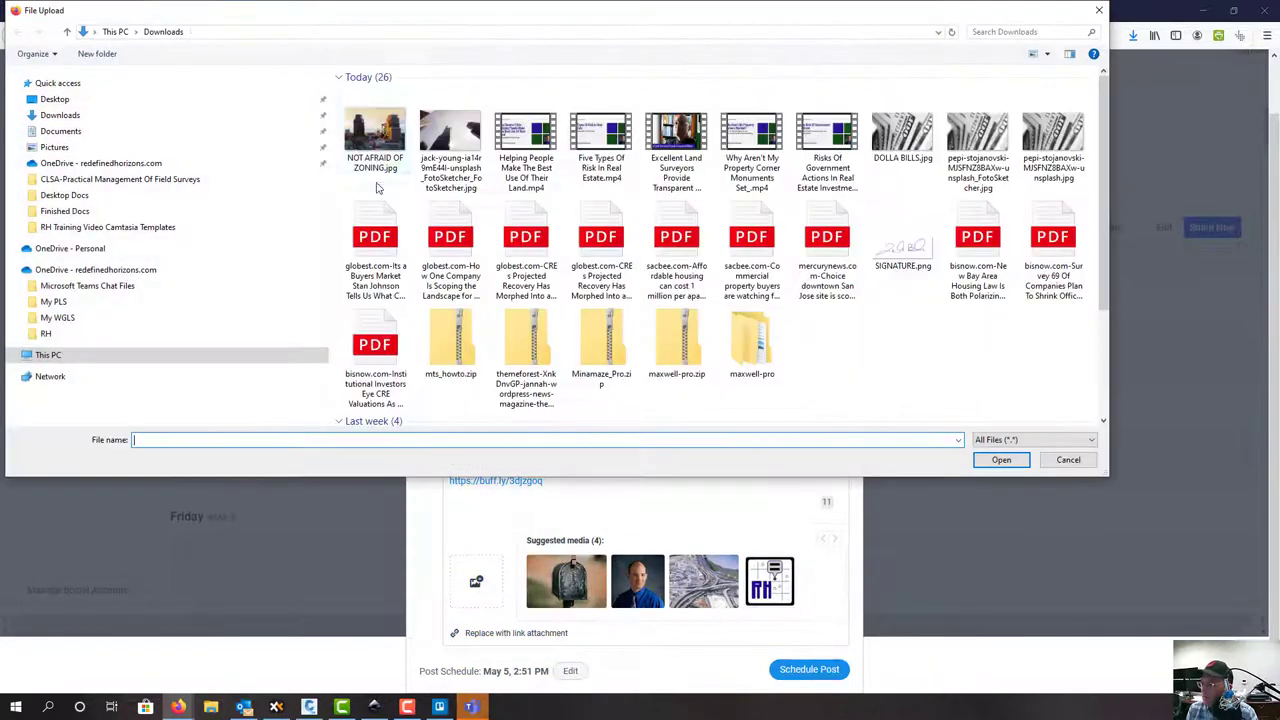
left_click(375, 132)
left_click(1003, 462)
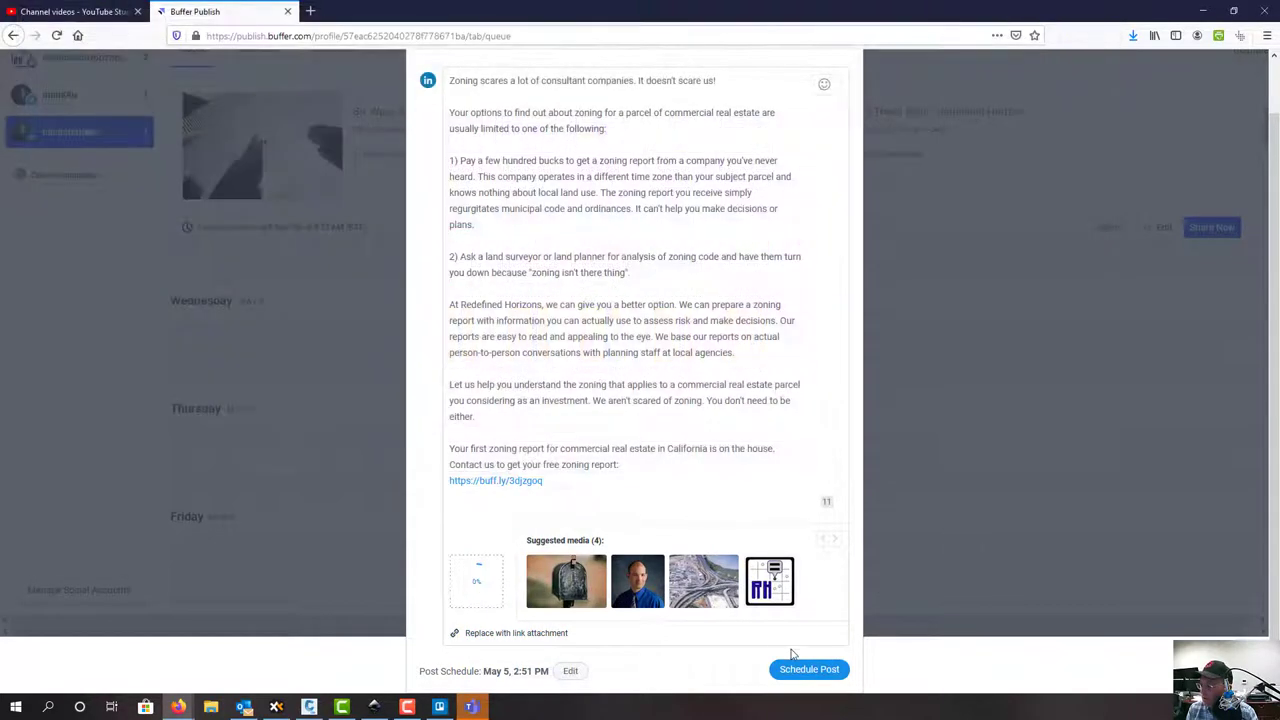
left_click(809, 670)
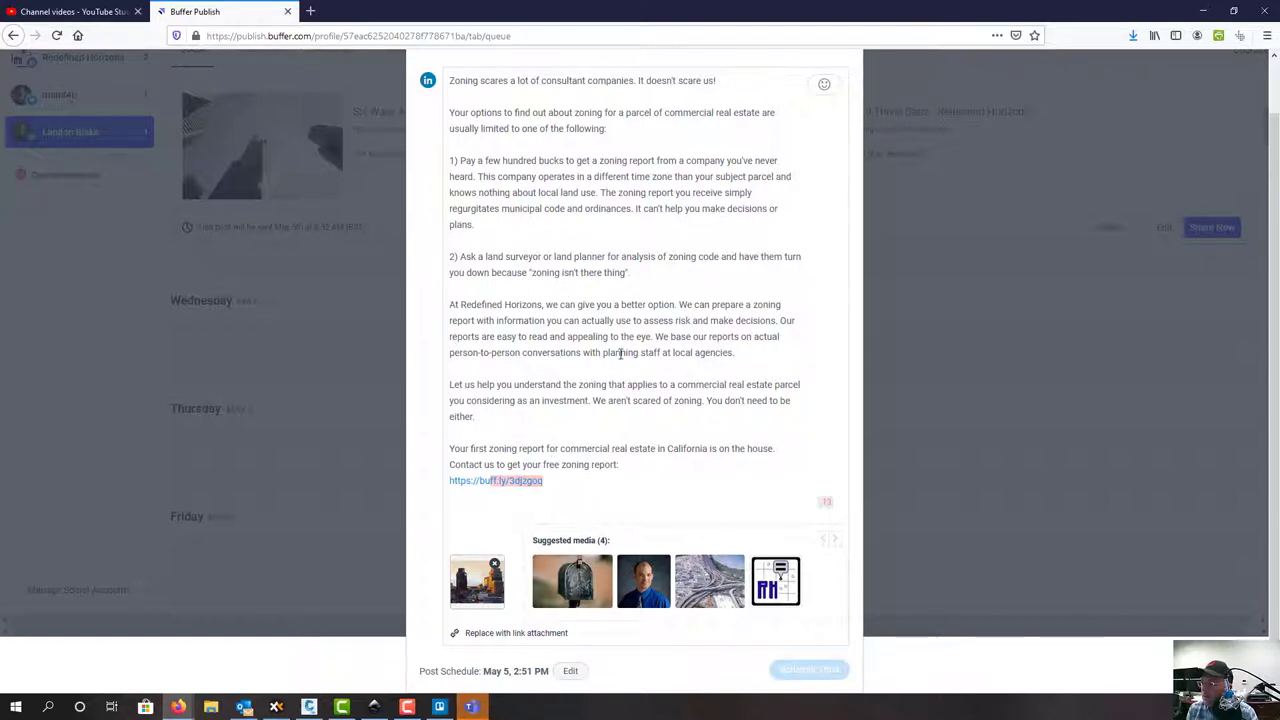
Correct "there" to "their" in the phrase "zoning isn't there thing" in the LinkedIn zoning post
scroll(607, 363, "up", 1)
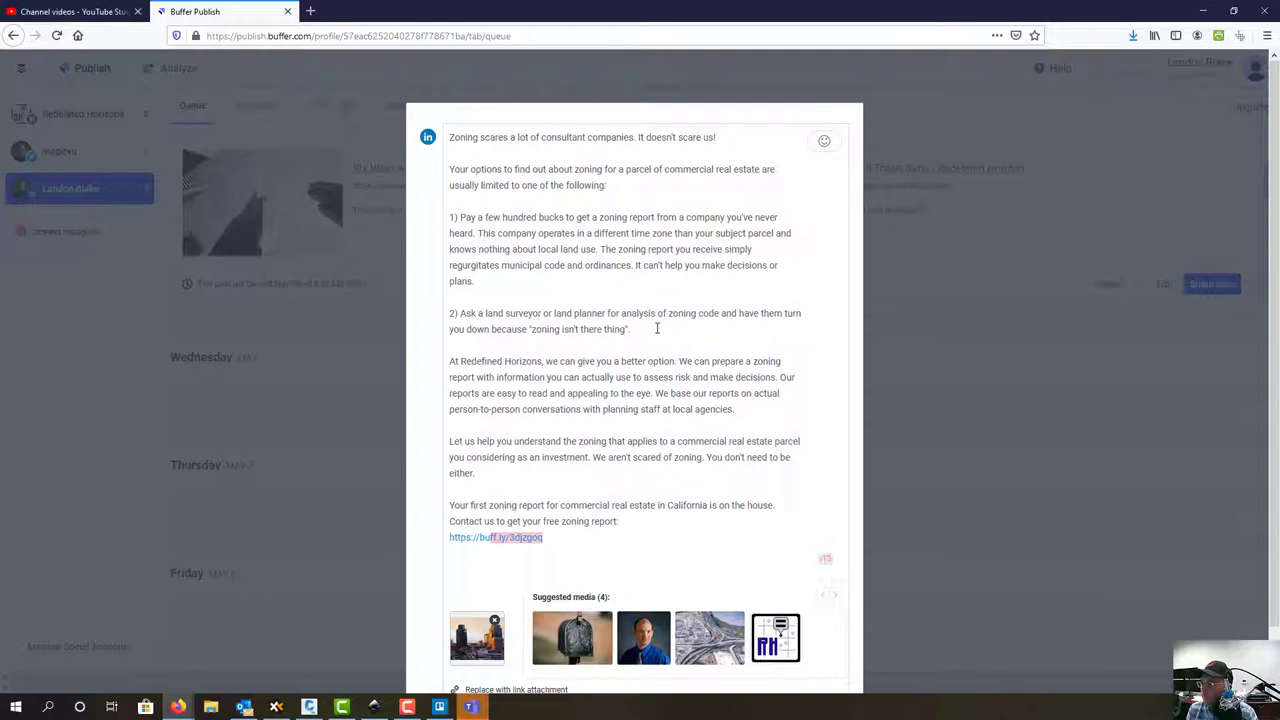
left_click(601, 333)
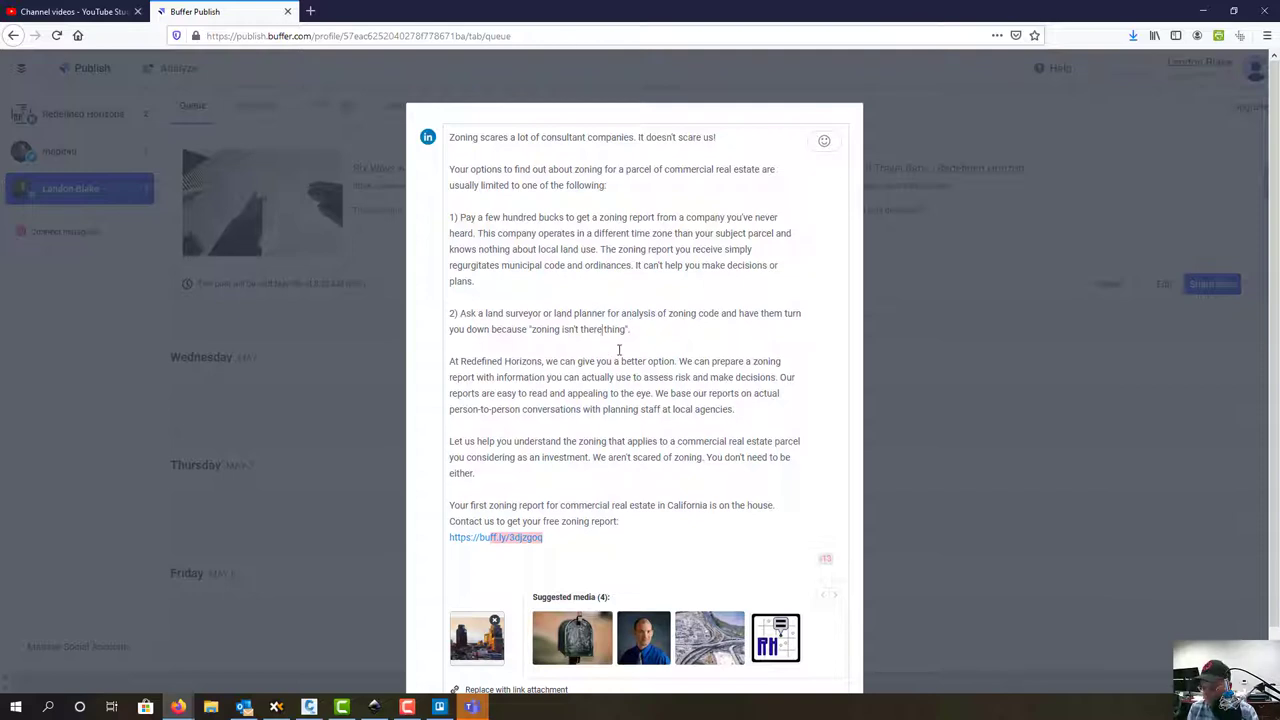
key("BackSpace")
key("BackSpace")
type("ir")
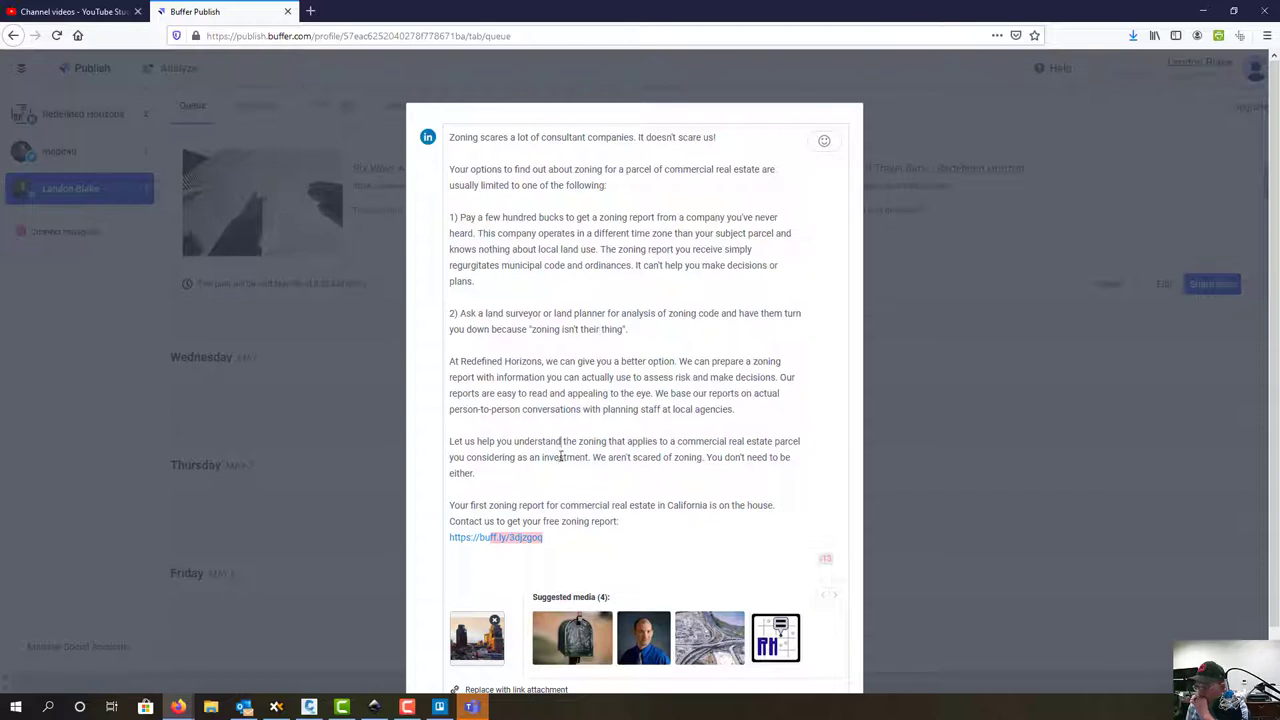
Delete "commercial real estate" before "parcel" in the "Let us help you understand the zoning" paragraph and schedule the post for May 5, 2:51 PM
left_click(772, 447, "shift")
key("BackSpace")
scroll(677, 668, "down", 1)
left_click(810, 670)
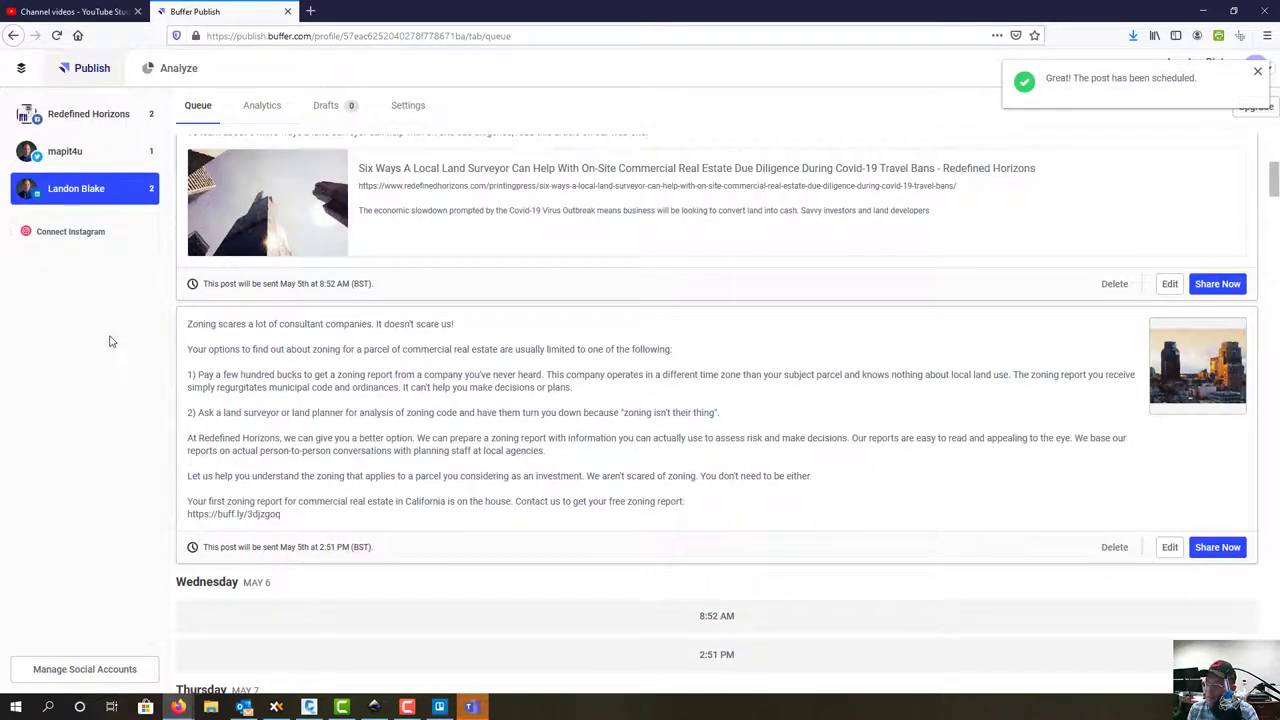
Review the posts queued for May 5 on the Facebook, Twitter and LinkedIn accounts
left_click(93, 117)
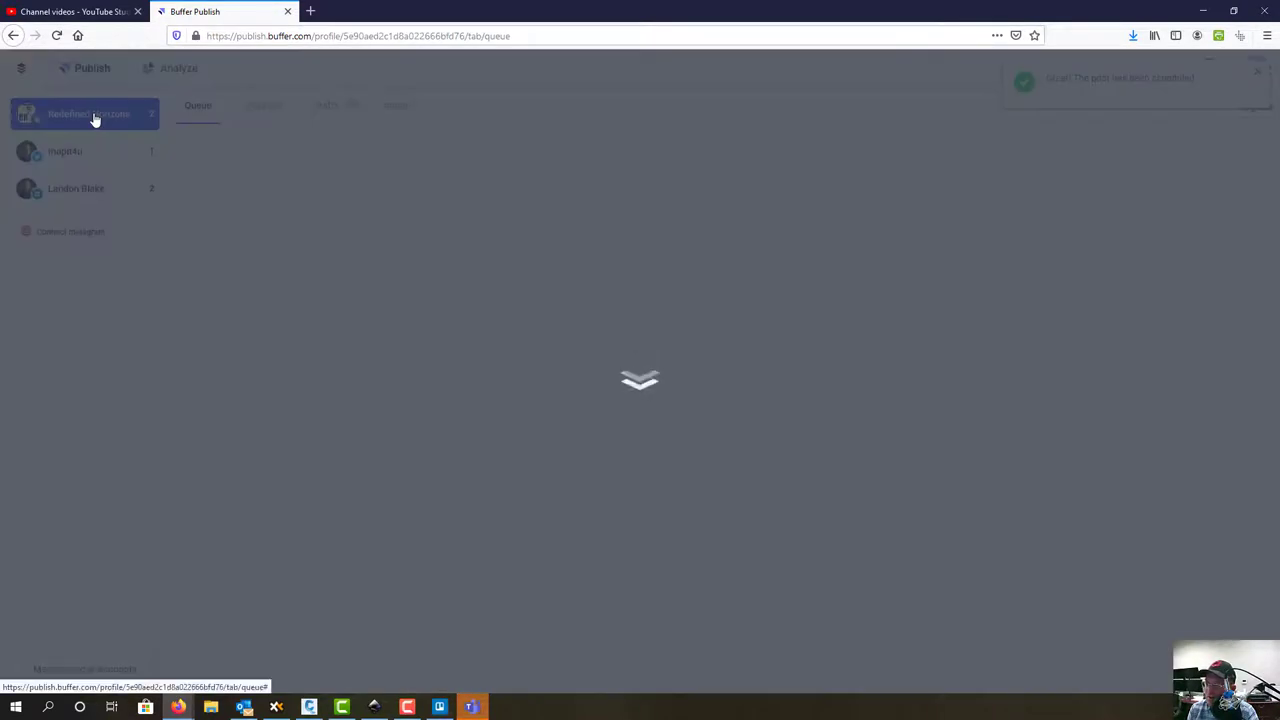
scroll(350, 336, "down", 5)
scroll(350, 336, "up", 5)
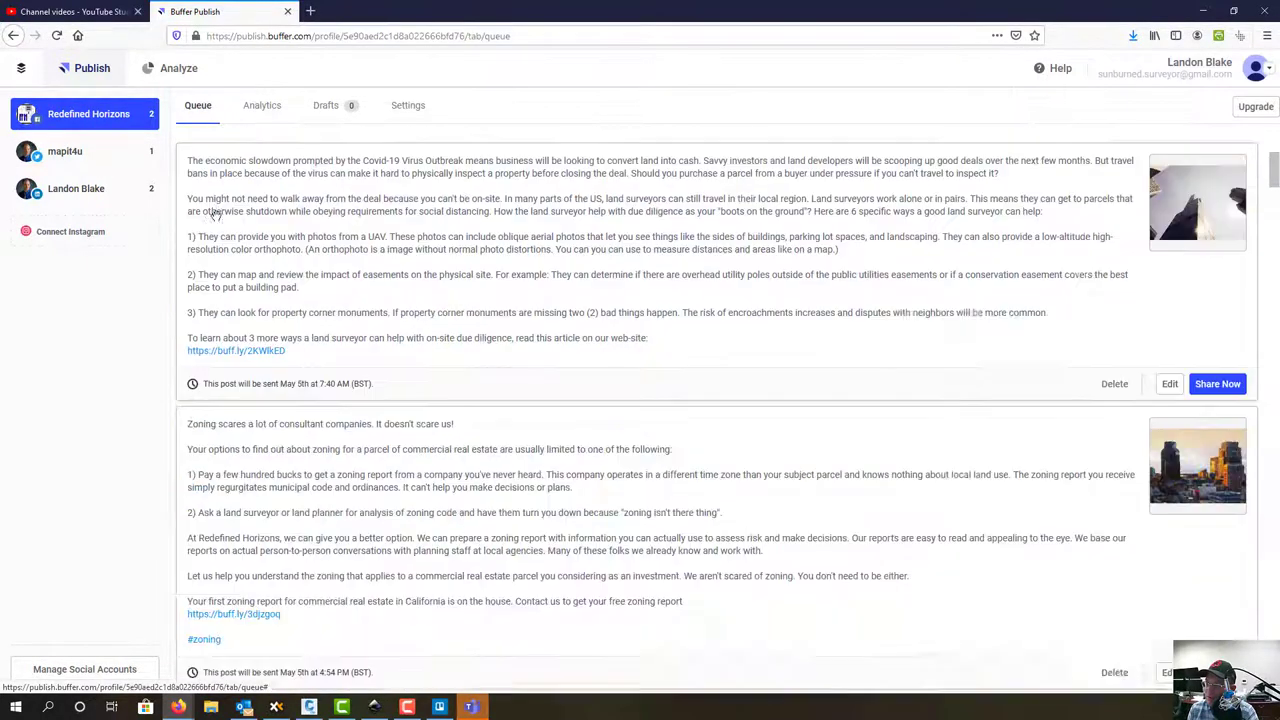
left_click(86, 154)
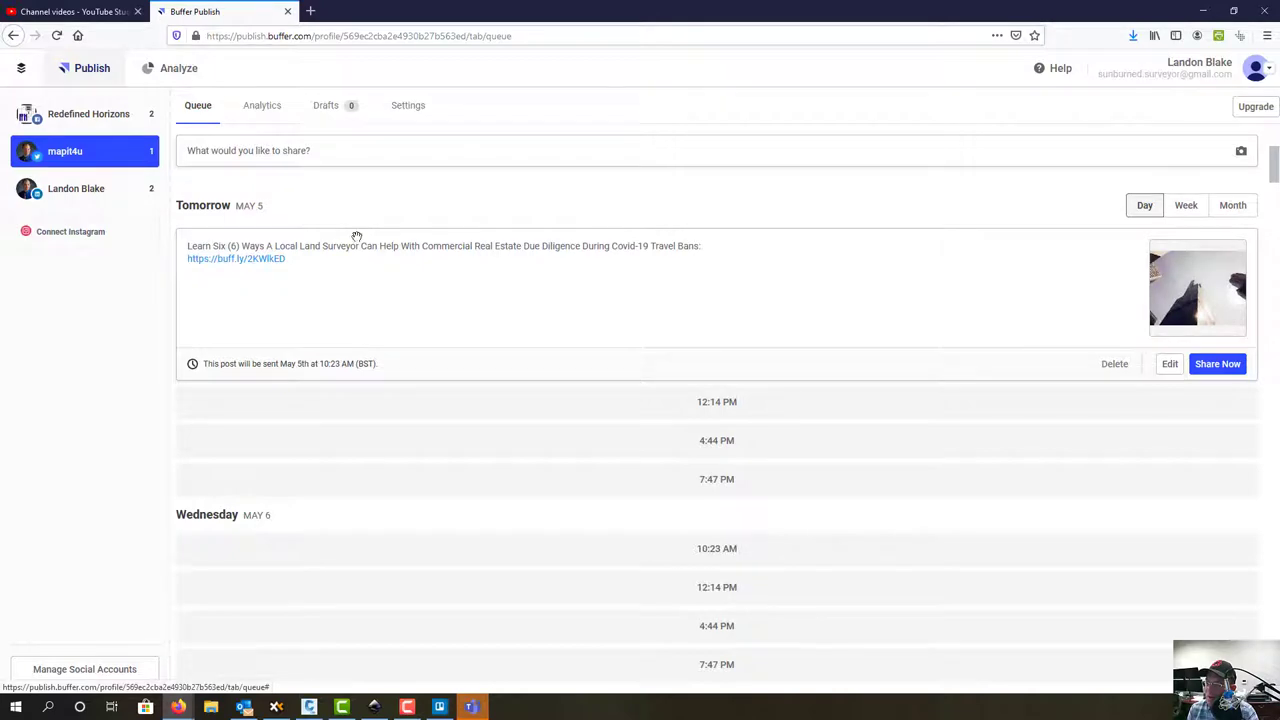
left_click(63, 194)
scroll(378, 317, "down", 5)
scroll(403, 340, "up", 5)
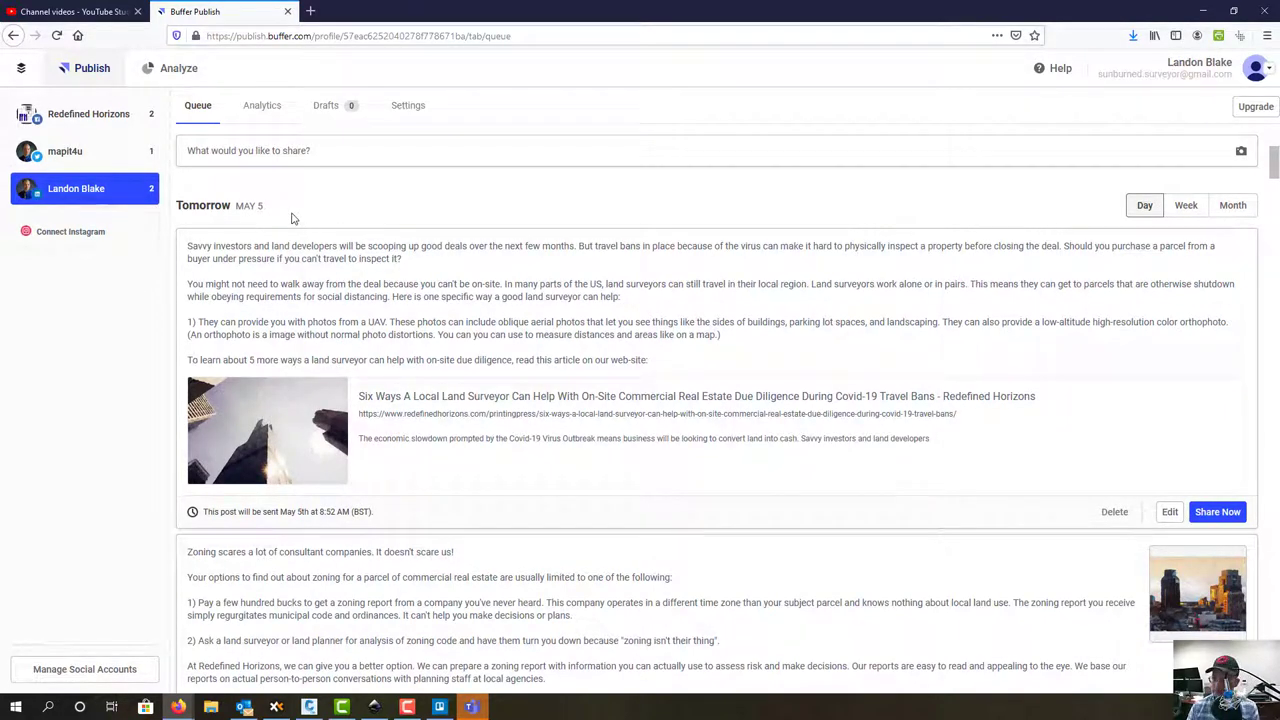
left_click(92, 160)
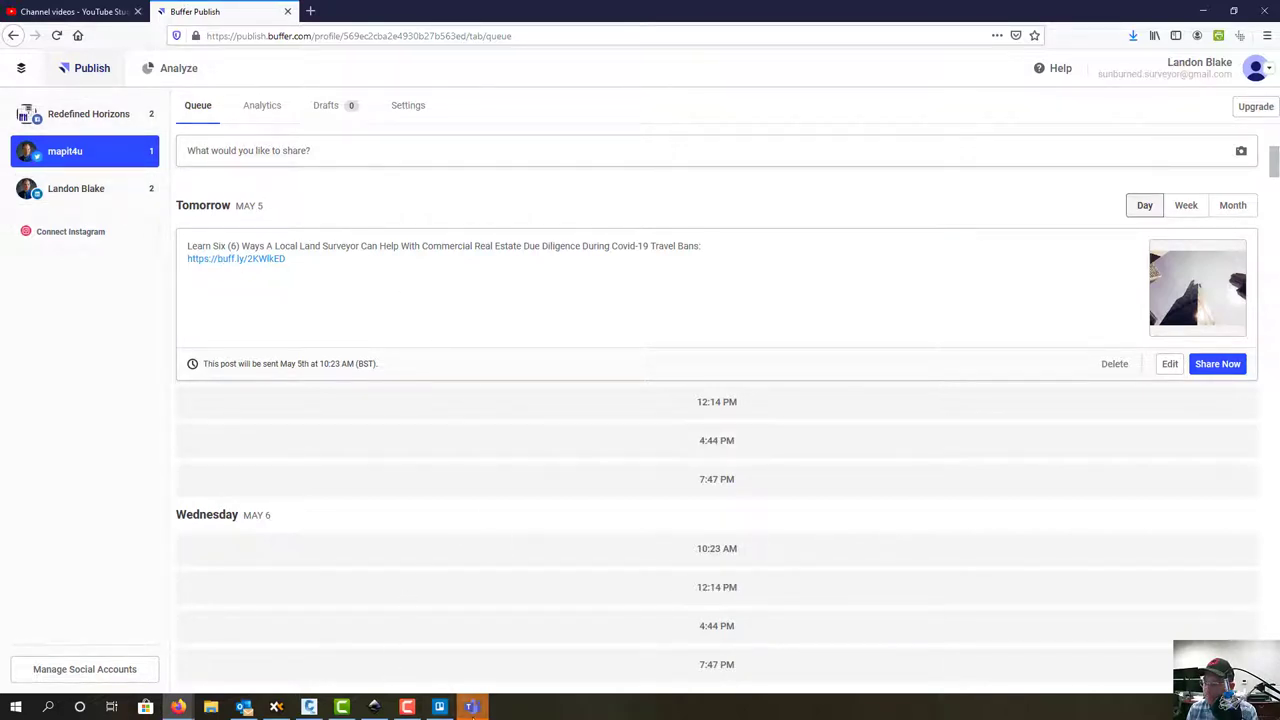
left_click(445, 709)
left_click(445, 709)
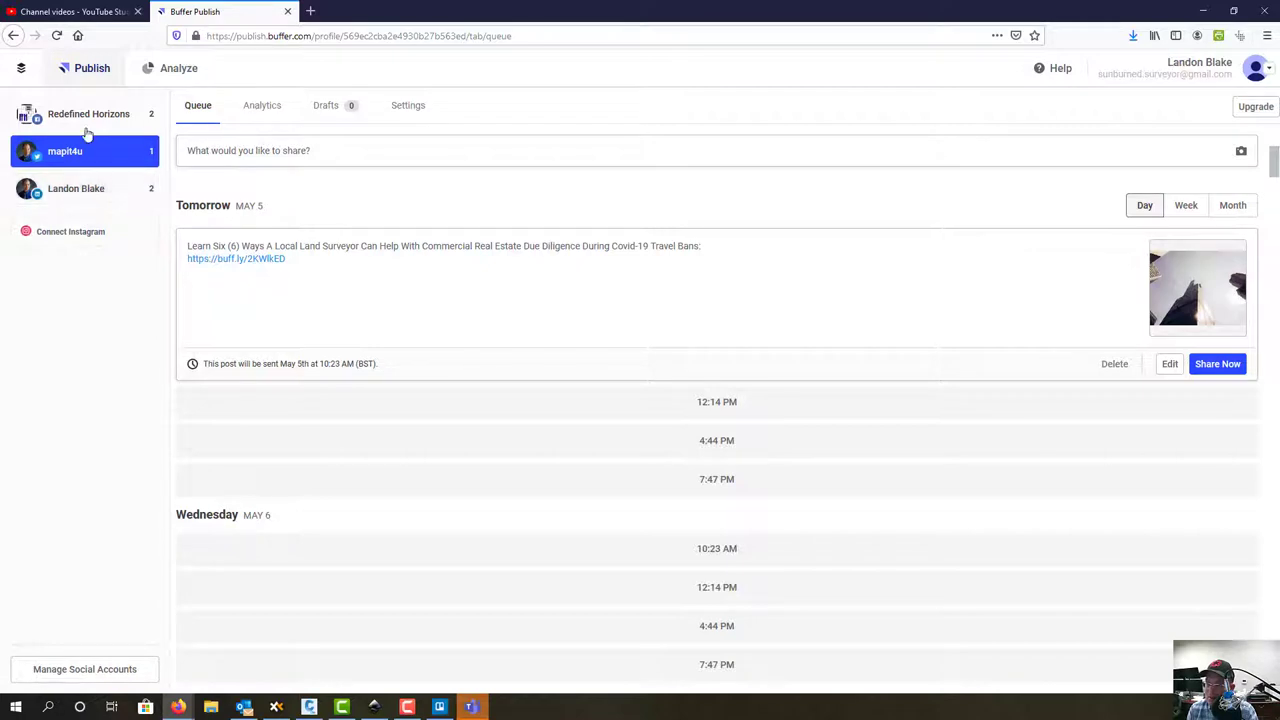
Open linkedin.com, find the Redefined Horizons company page and start a new post on it
left_click(310, 11)
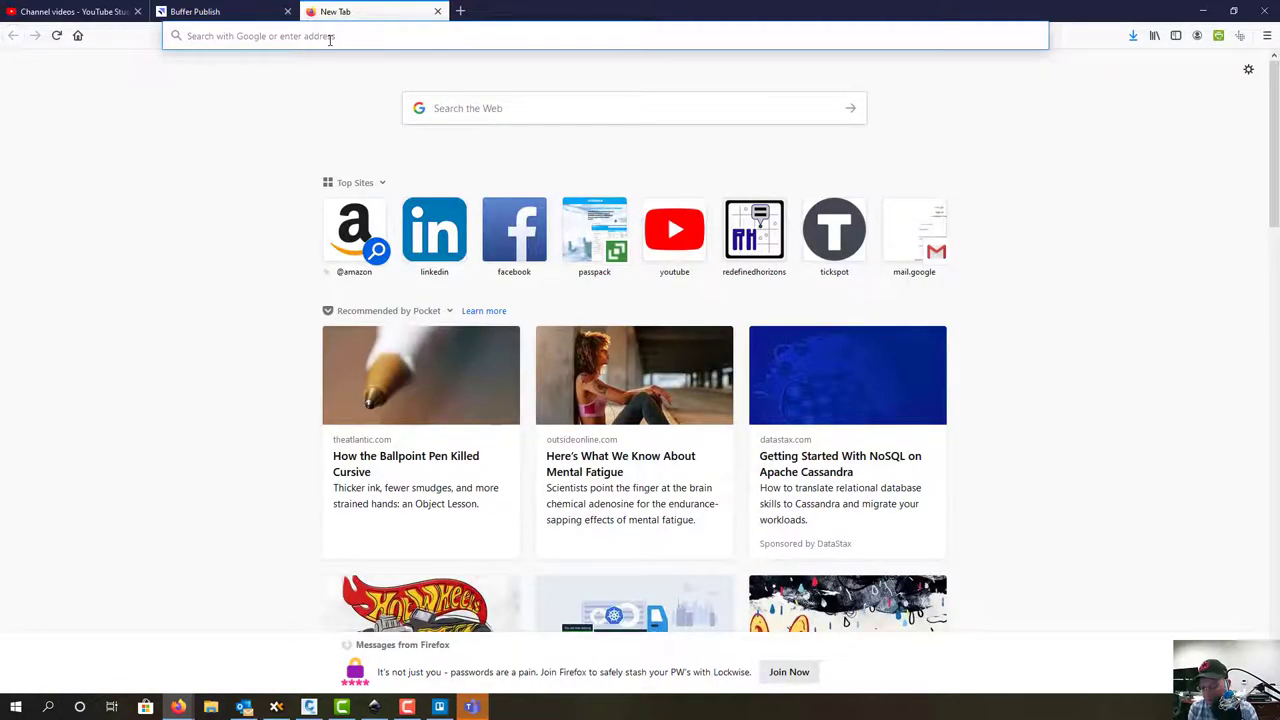
type("linkedin.com/")
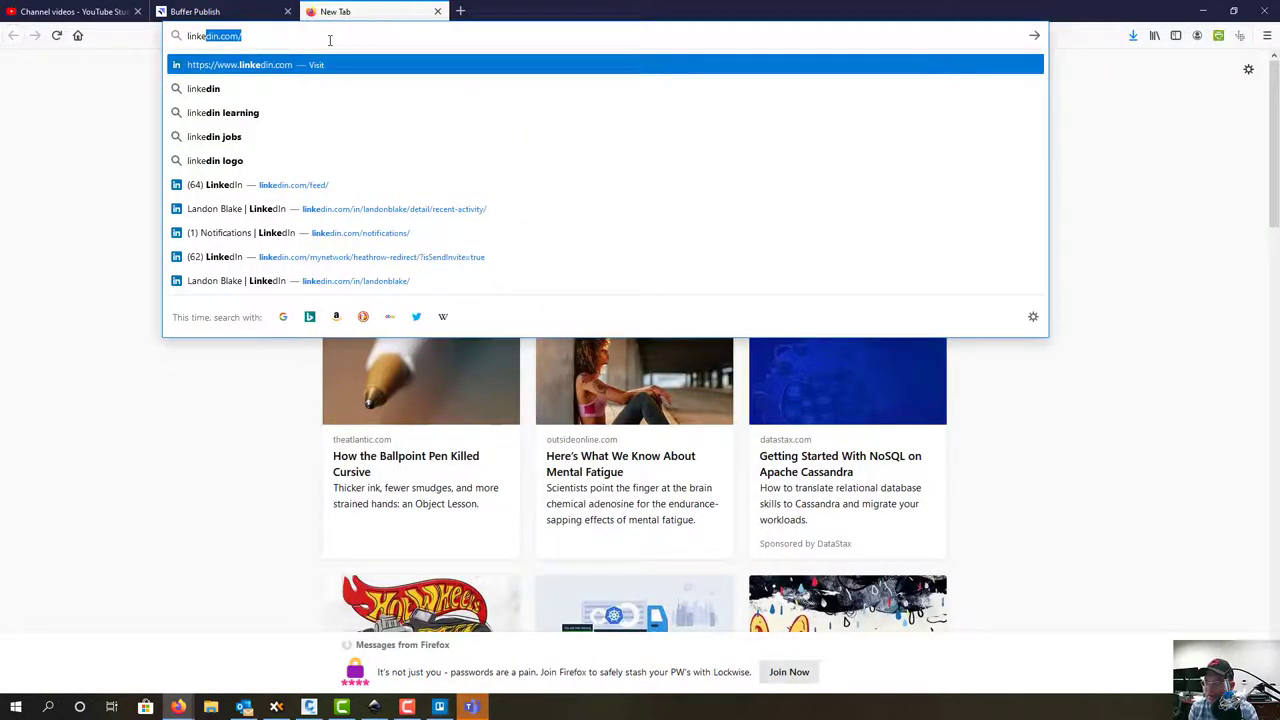
key("Return")
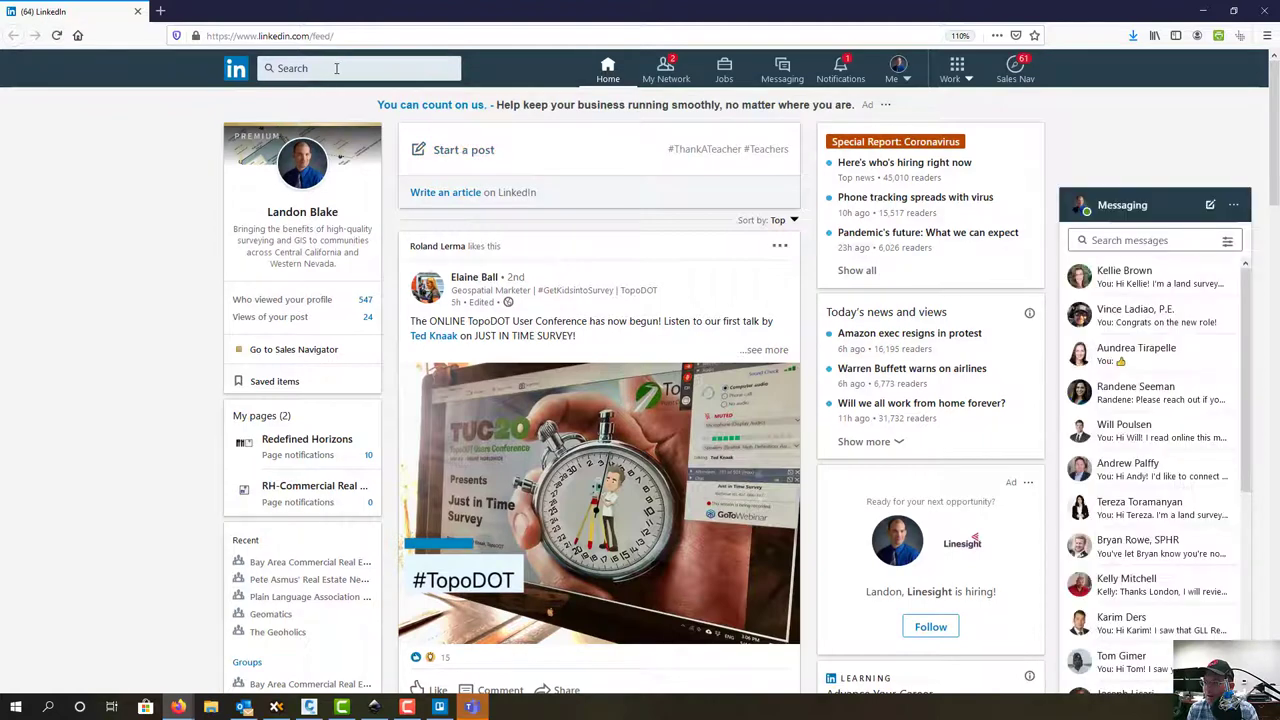
left_click(336, 68)
type("redef")
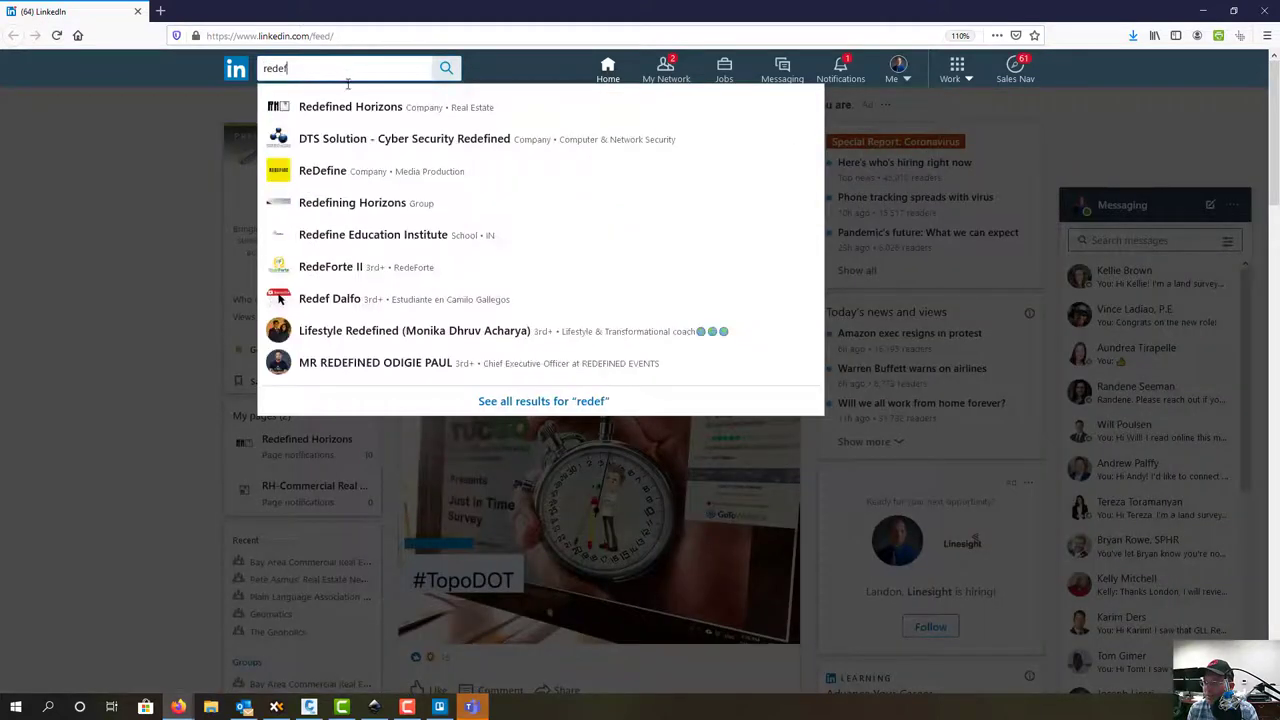
left_click(355, 106)
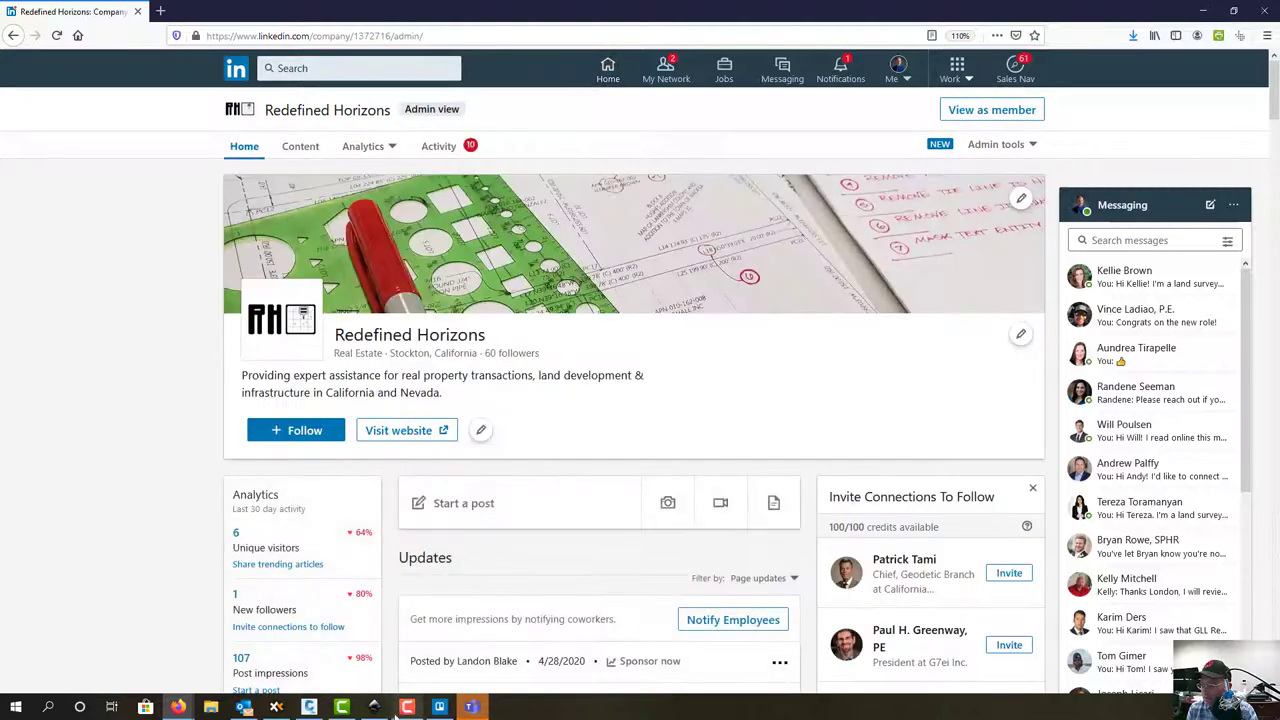
scroll(477, 415, "down", 2)
left_click(470, 345)
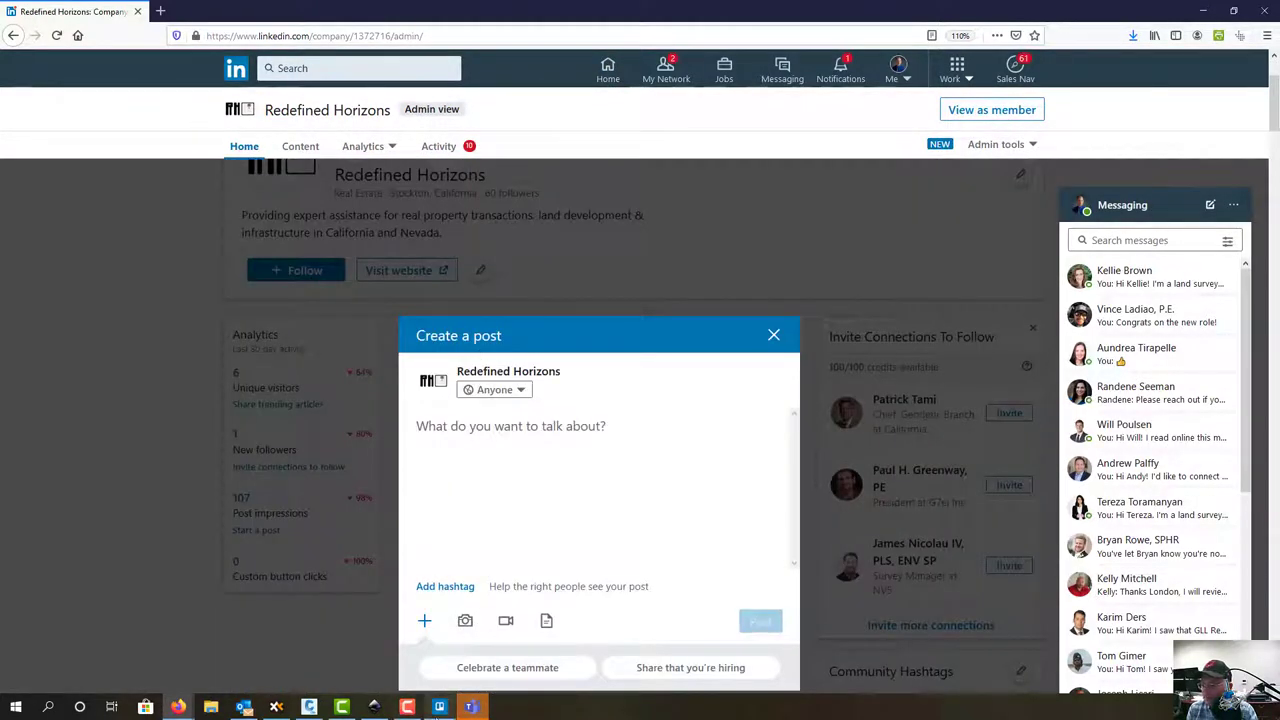
Return to the Buffer window, close the empty browser tab and show the LinkedIn account's queue
left_click(439, 707)
left_click(439, 707)
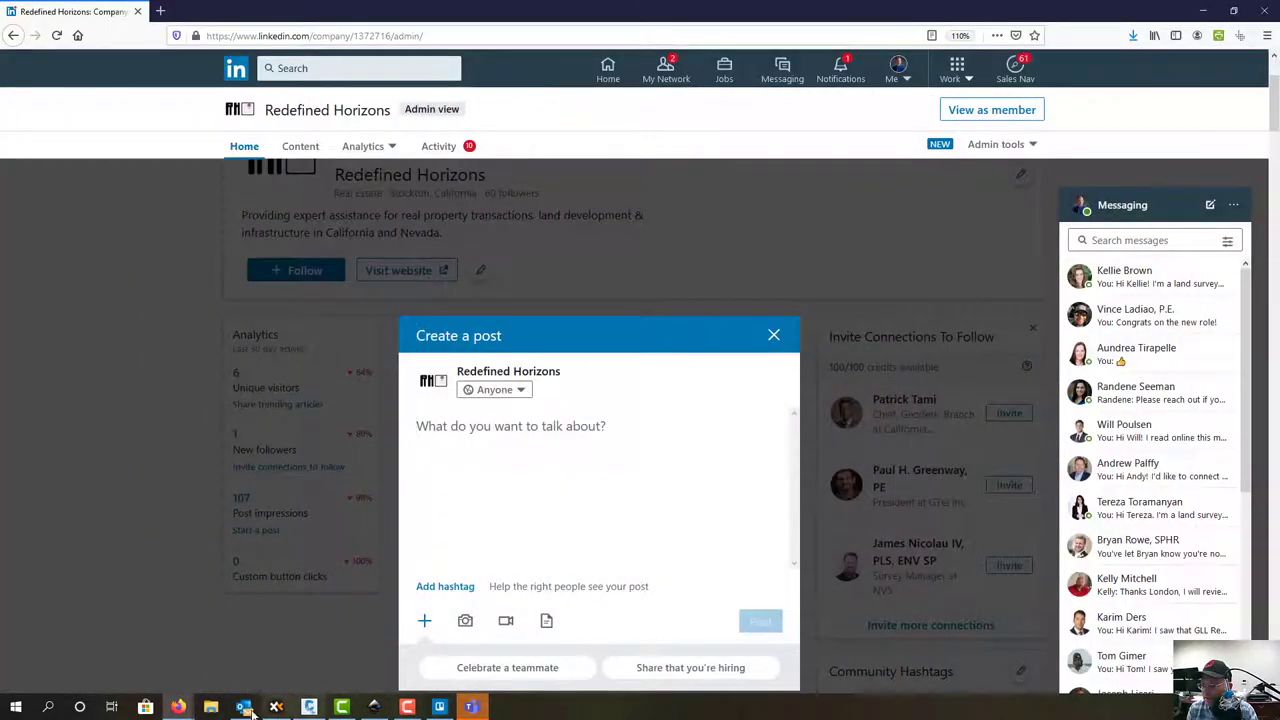
mouse_move(215, 688)
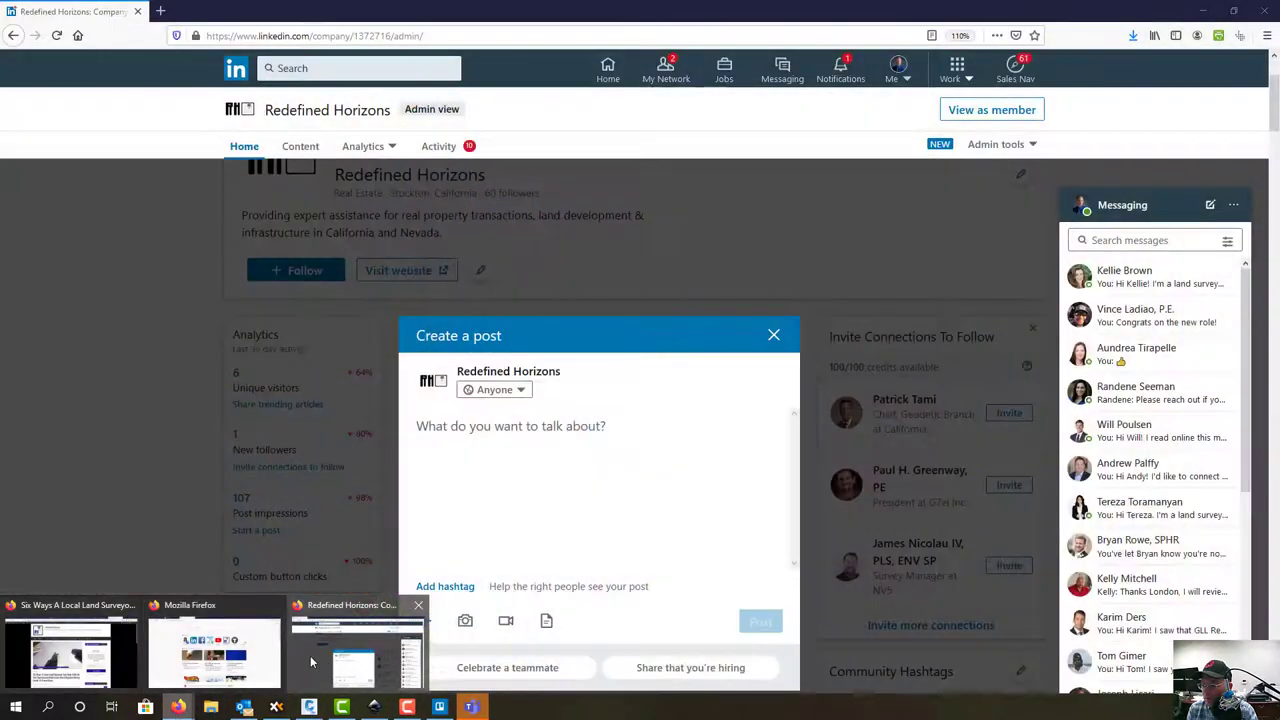
mouse_move(185, 627)
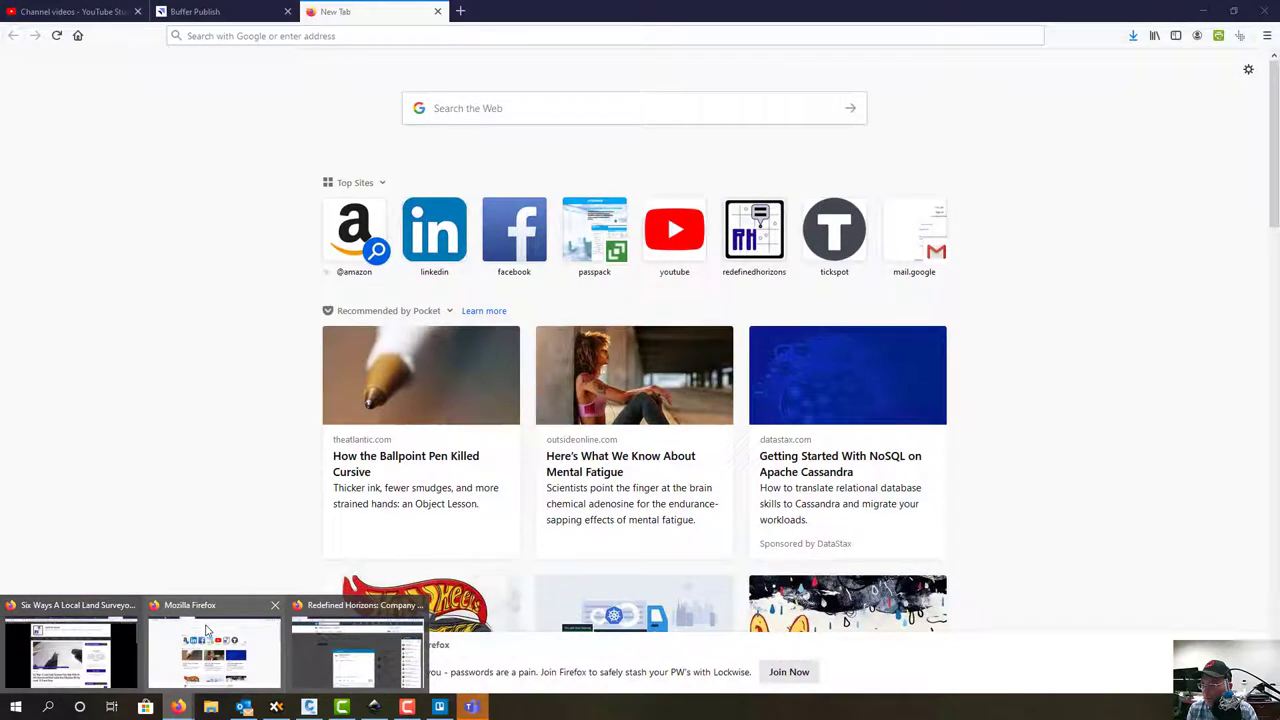
left_click(207, 628)
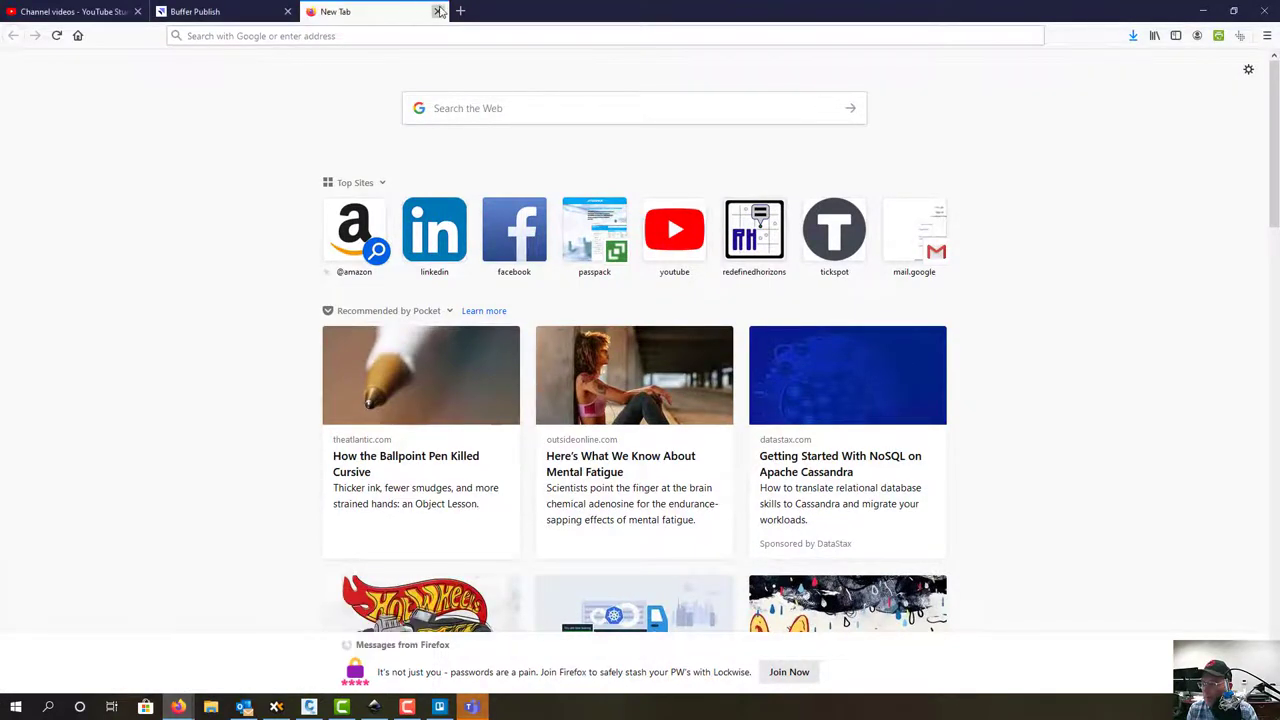
left_click(438, 11)
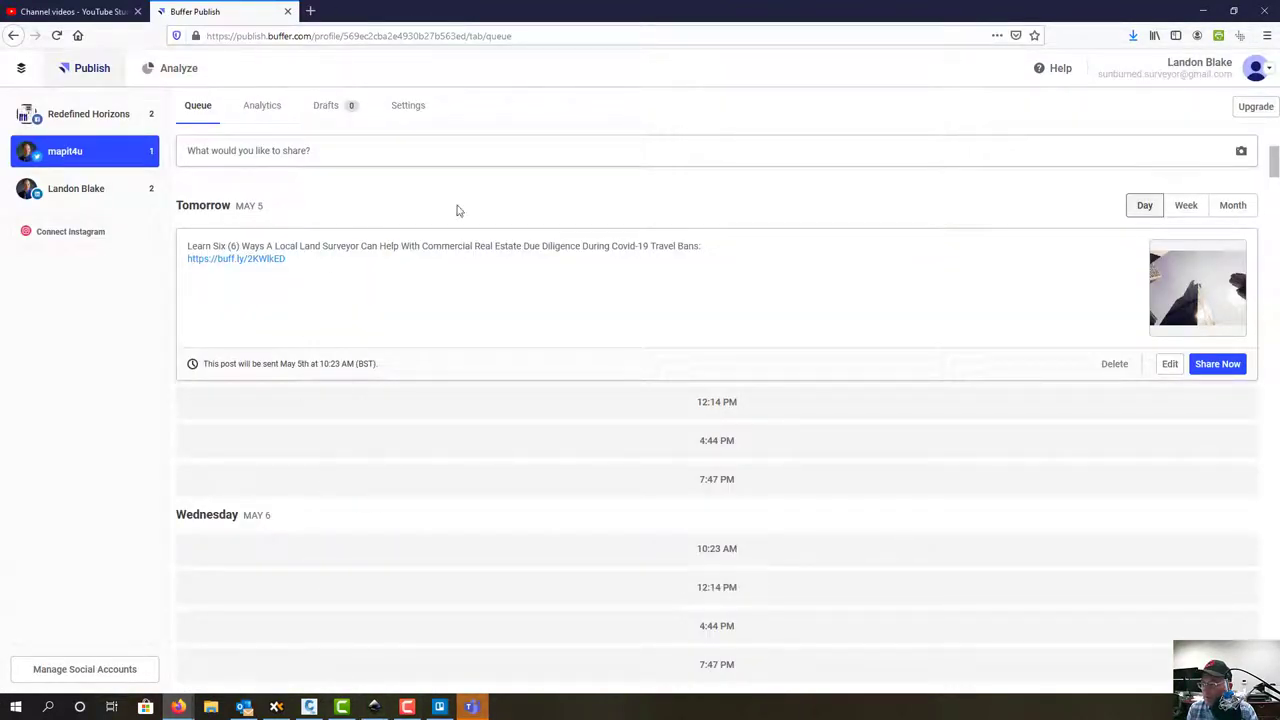
left_click(88, 120)
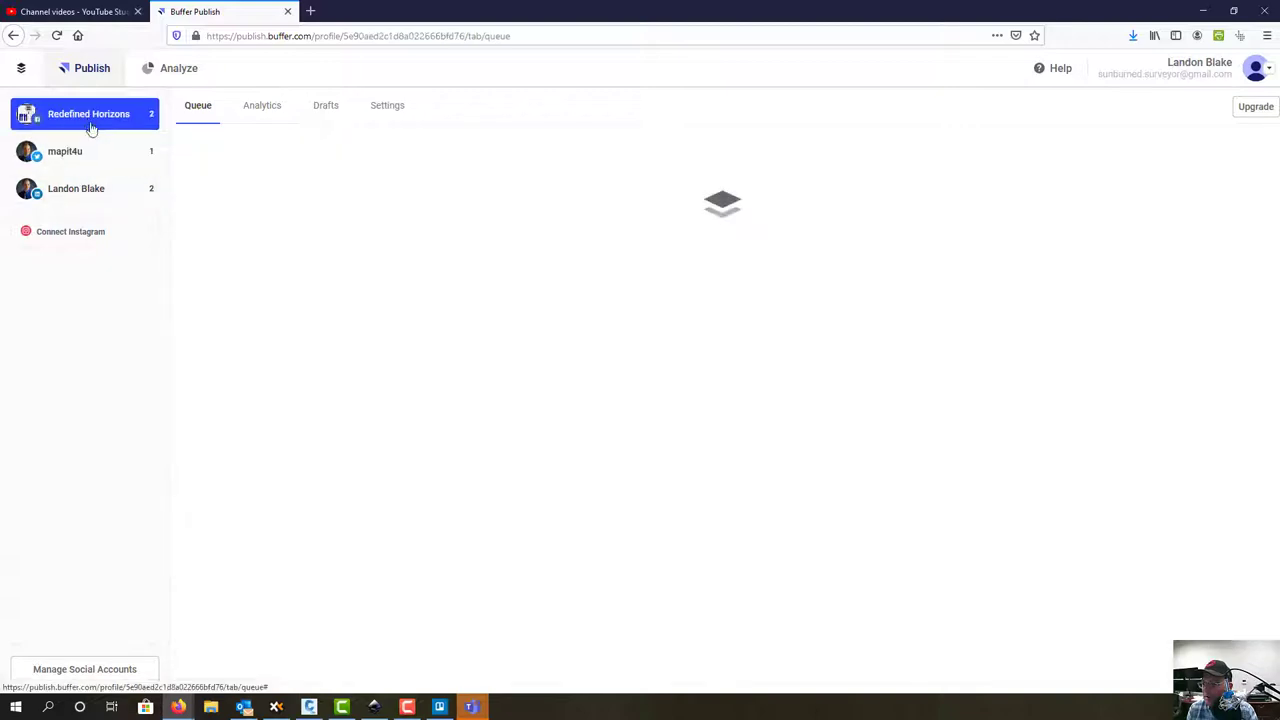
left_click(91, 194)
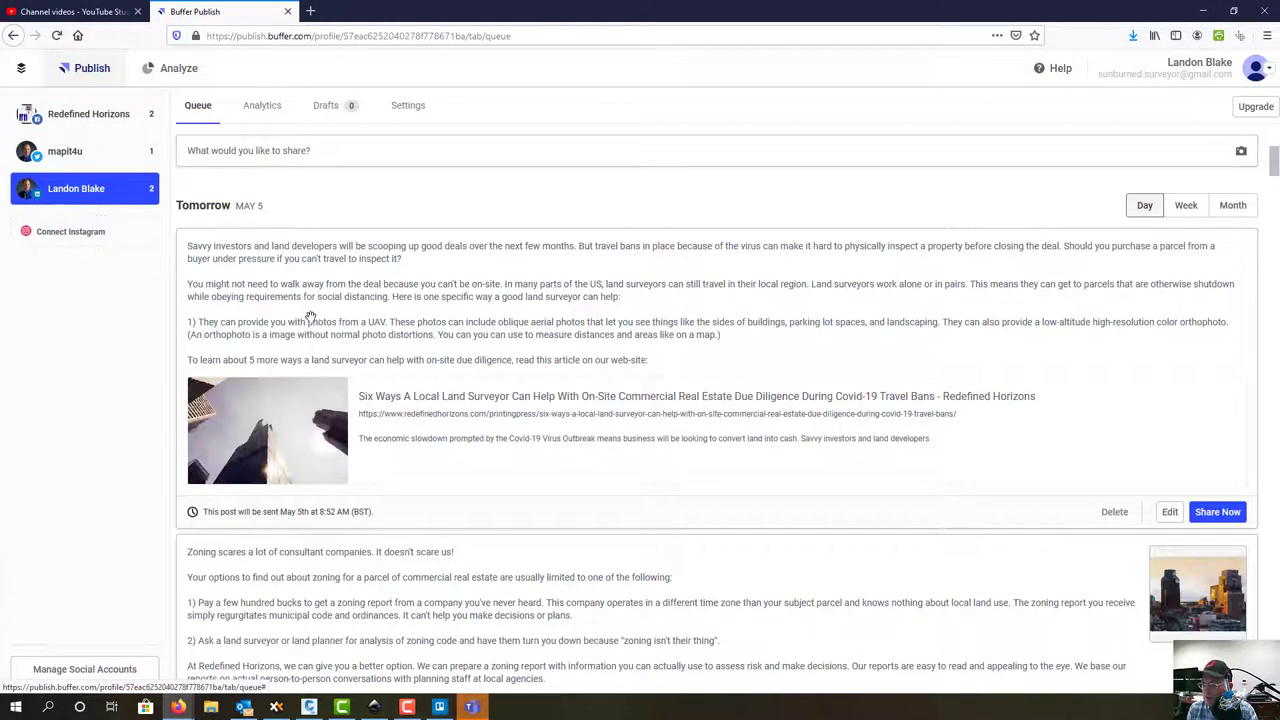
Copy the full text of the LinkedIn post set for May 5, 8:52 AM, and close the composer without saving
left_click(1170, 513)
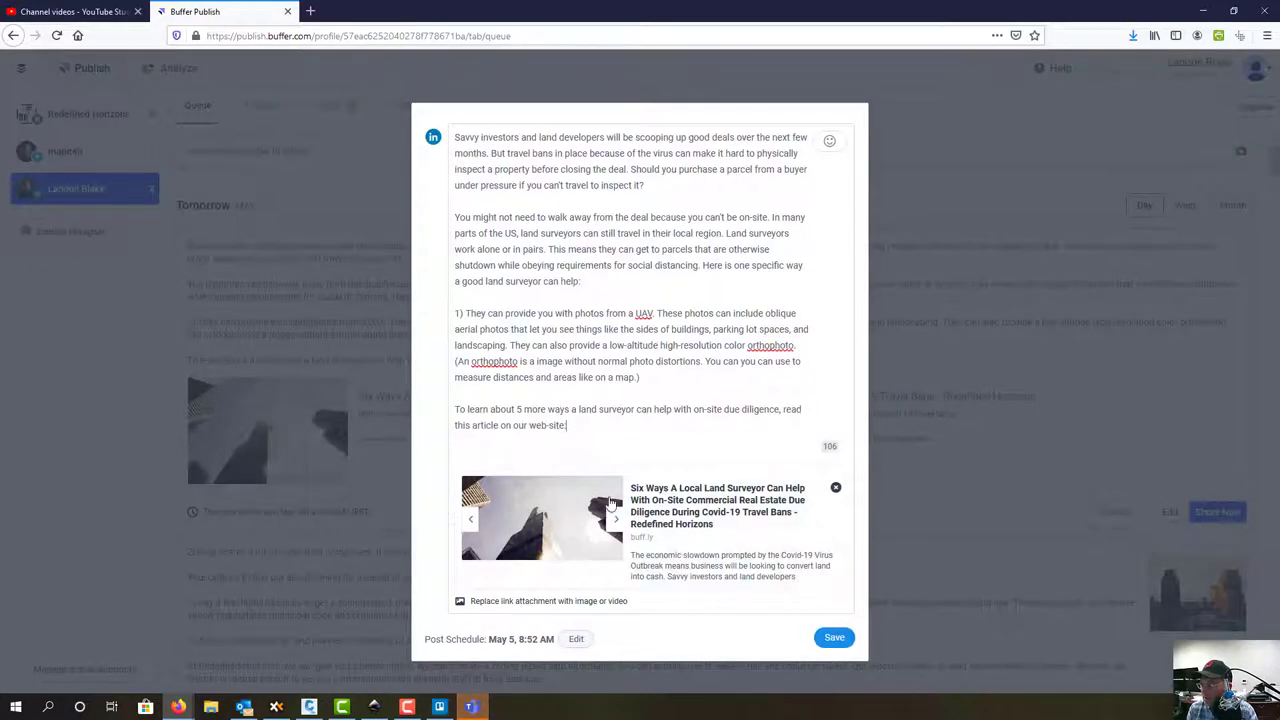
left_click_drag(584, 426, 456, 313)
left_click_drag(477, 249, 455, 135)
key("ctrl+c")
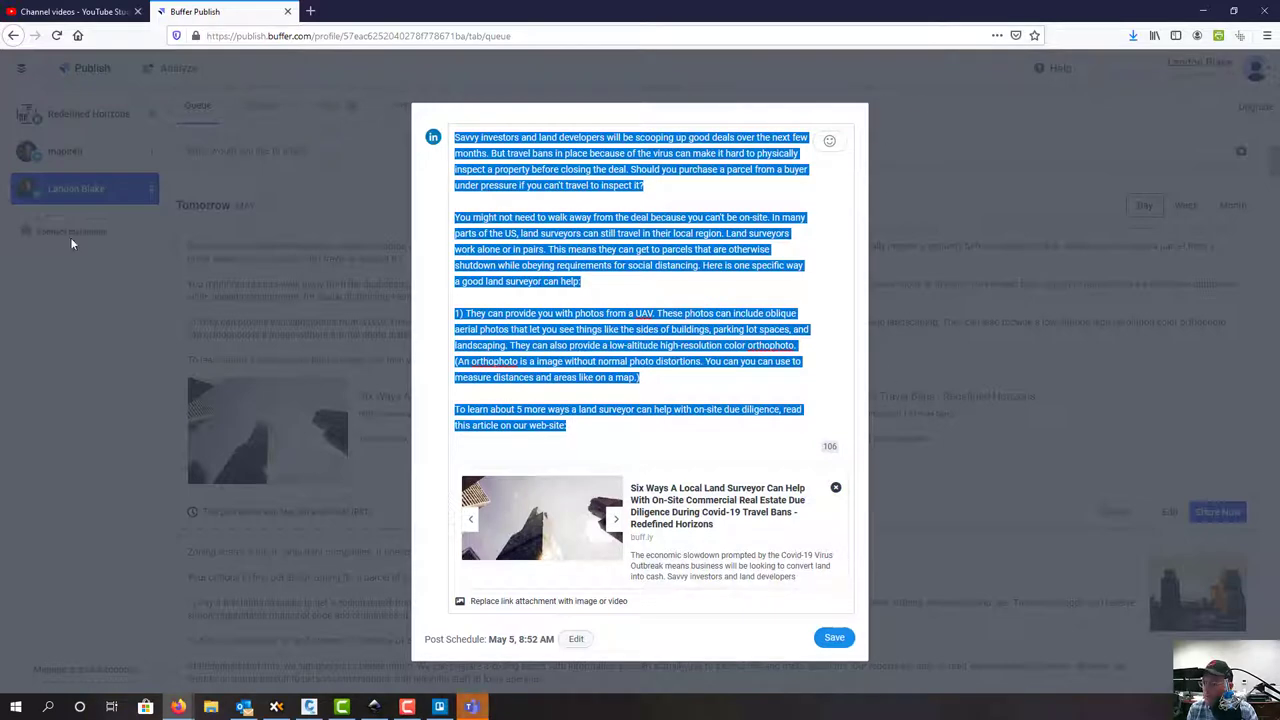
left_click(61, 468)
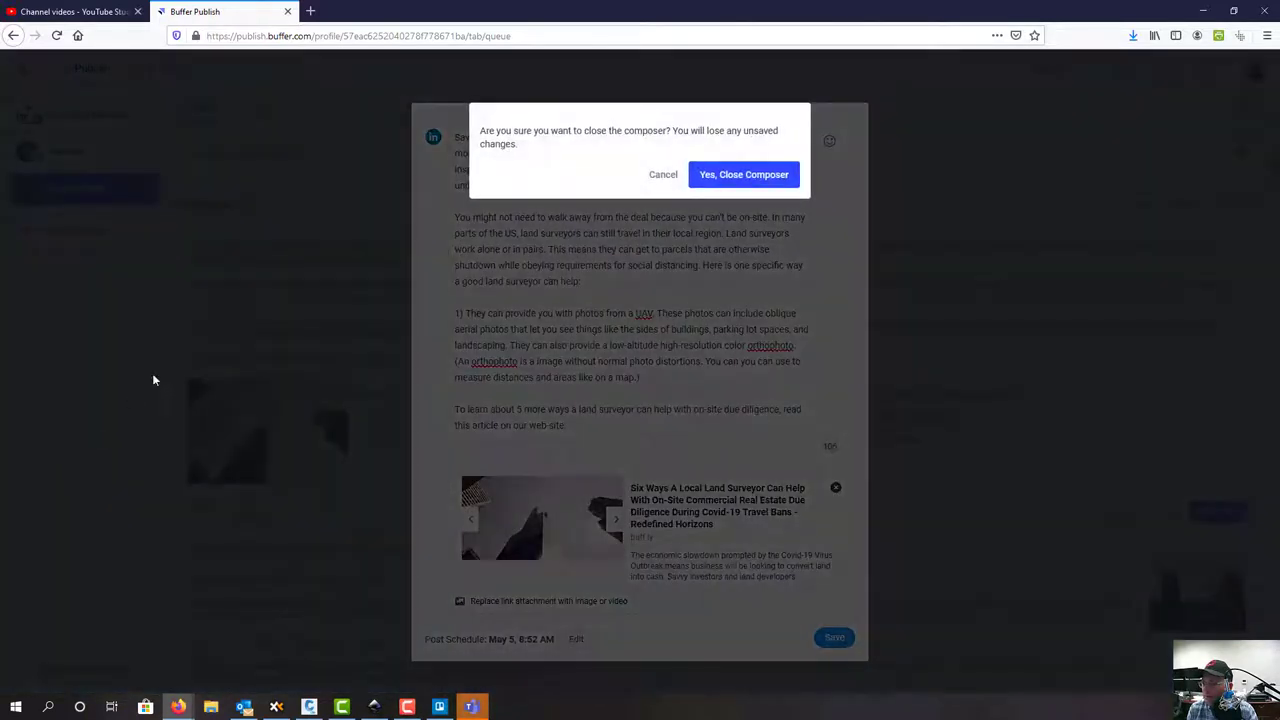
left_click(743, 175)
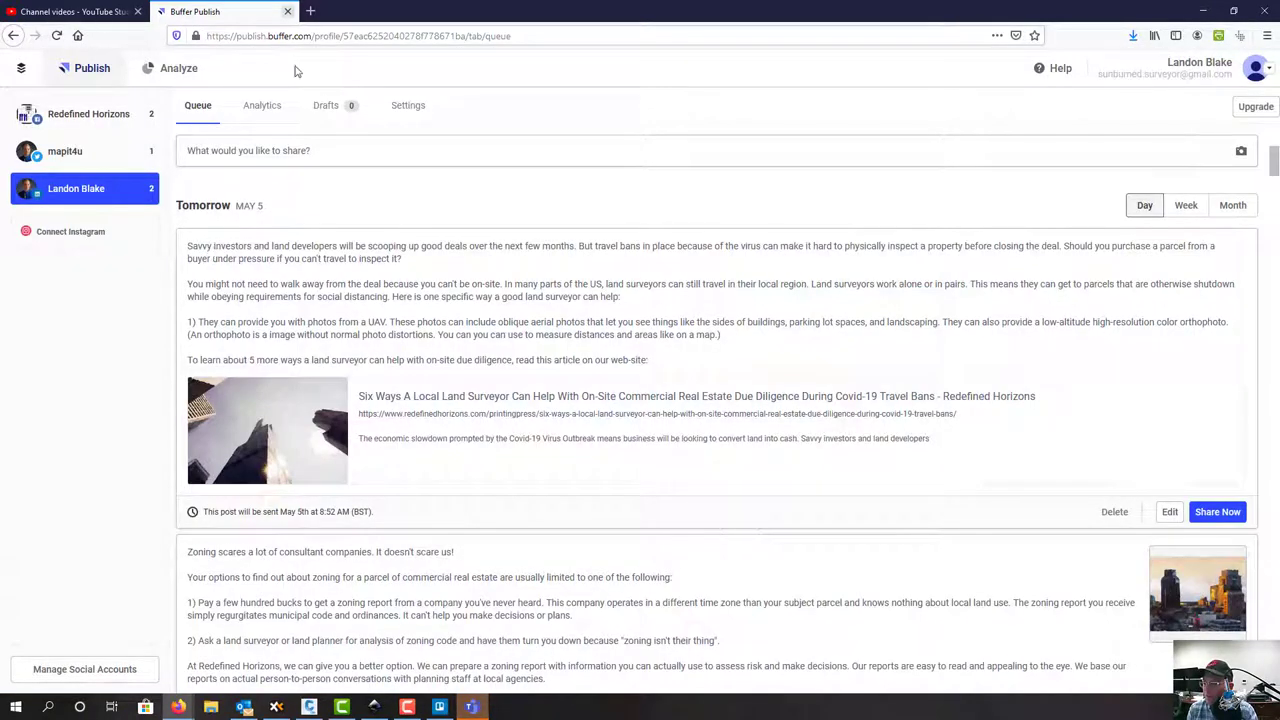
Switch to the LinkedIn window, paste the copied text into the Redefined Horizons post draft and read it through
mouse_move(178, 707)
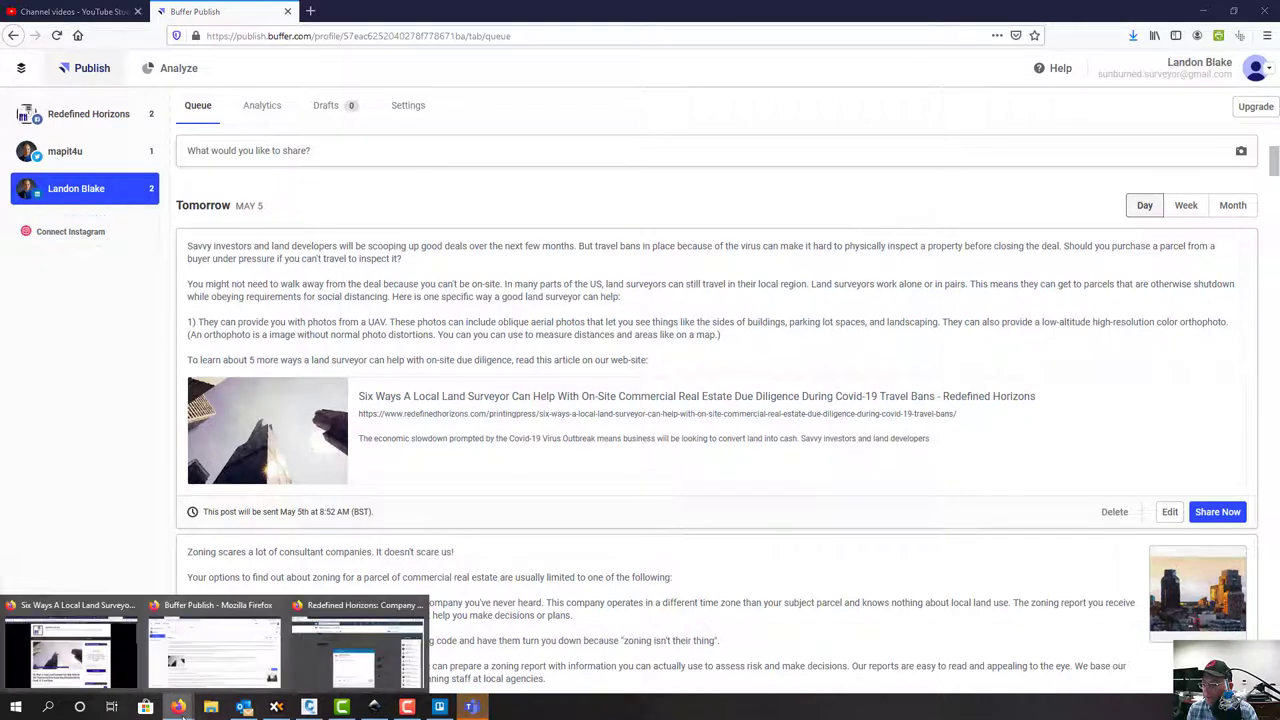
left_click(344, 638)
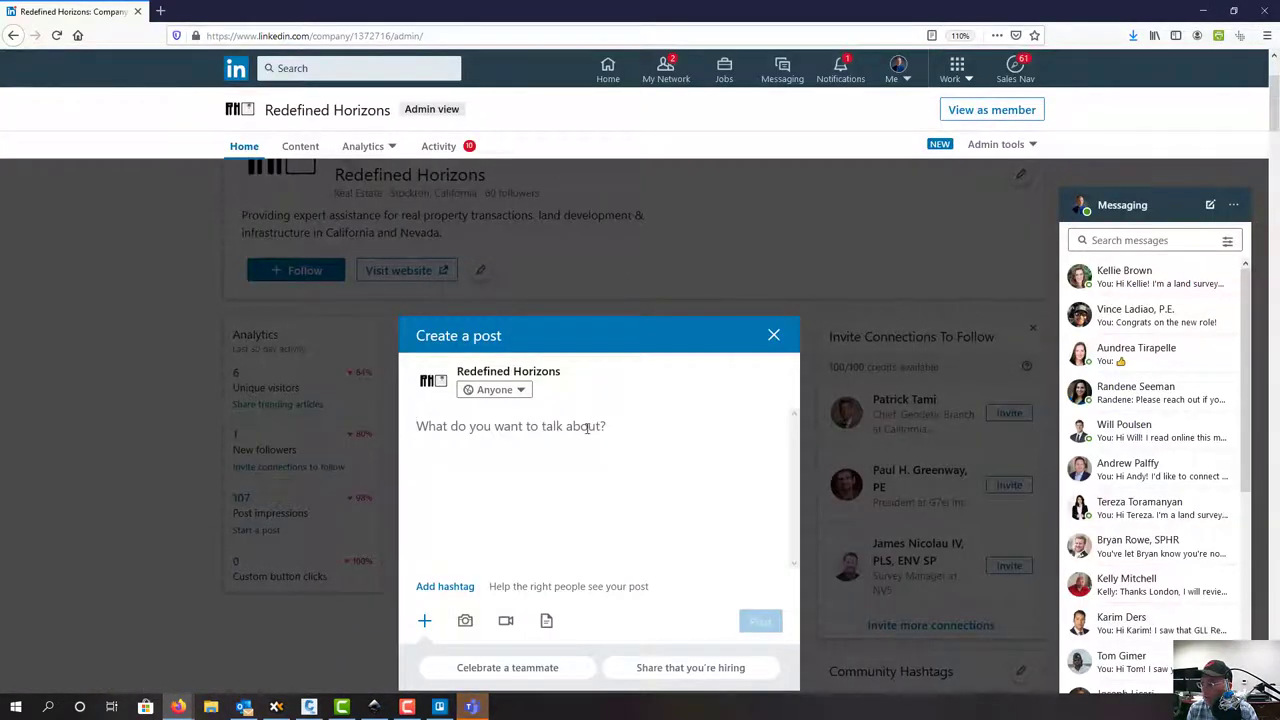
key("ctrl+v")
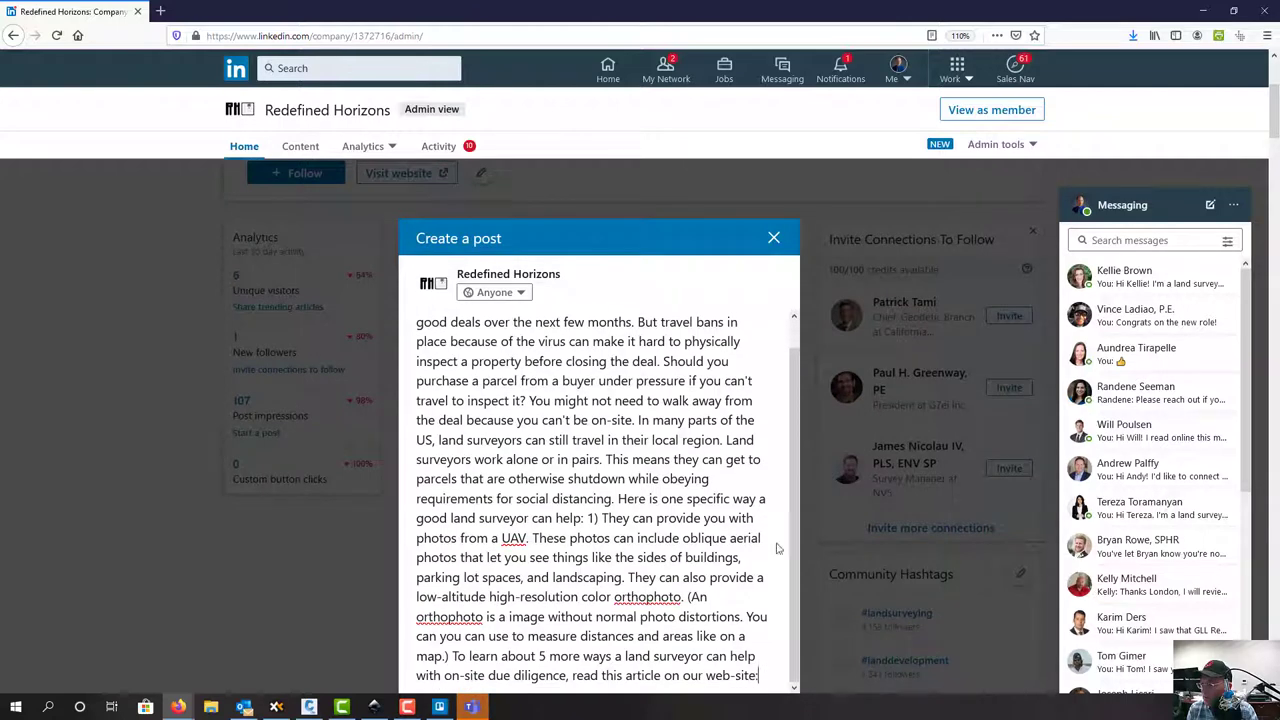
scroll(798, 460, "up", 2)
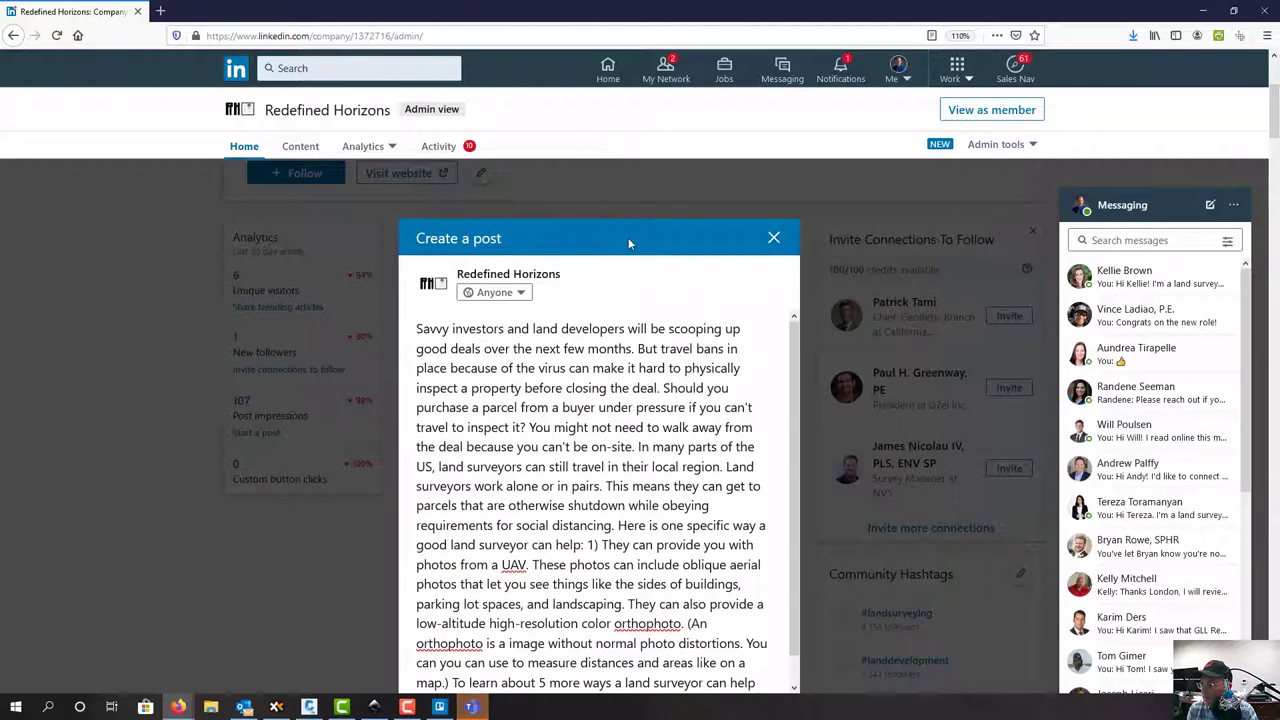
scroll(636, 258, "down", 5)
scroll(643, 277, "up", 5)
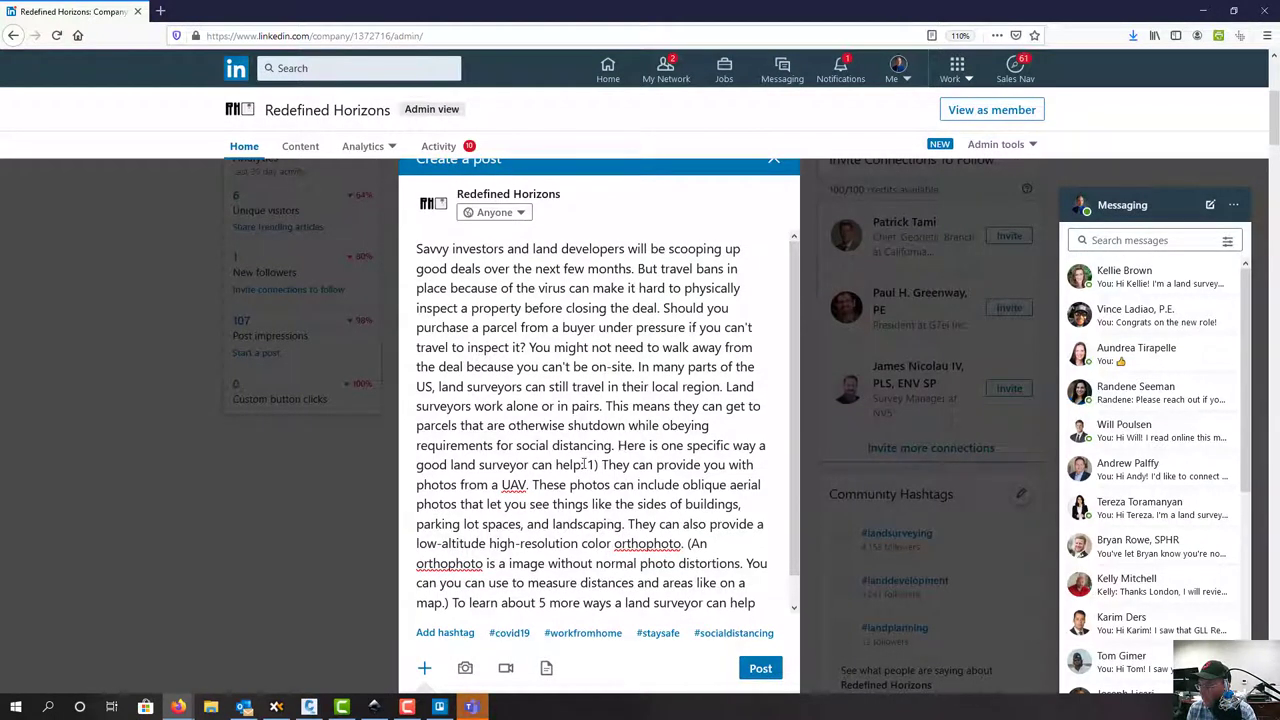
Insert a blank line before "1) They can provide you with photos" and another before "To learn about 5 more ways"
key("Return")
key("Return")
scroll(598, 425, "down", 1)
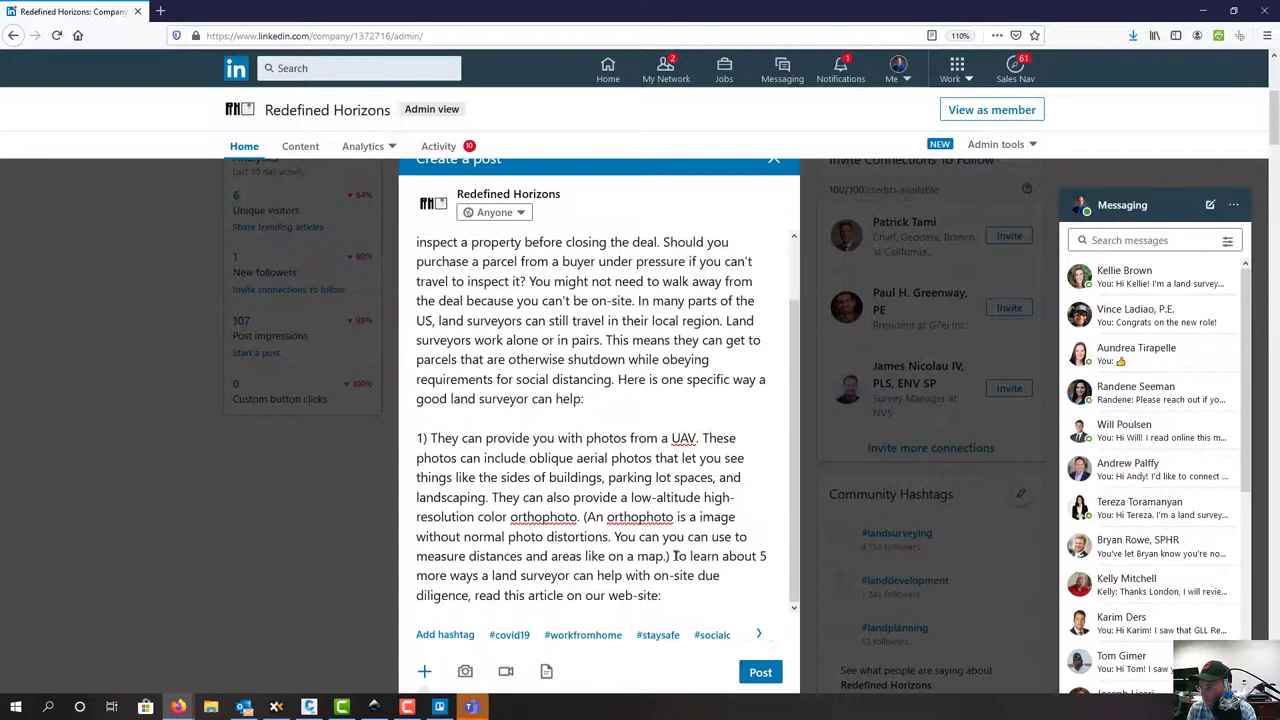
key("Return")
key("Return")
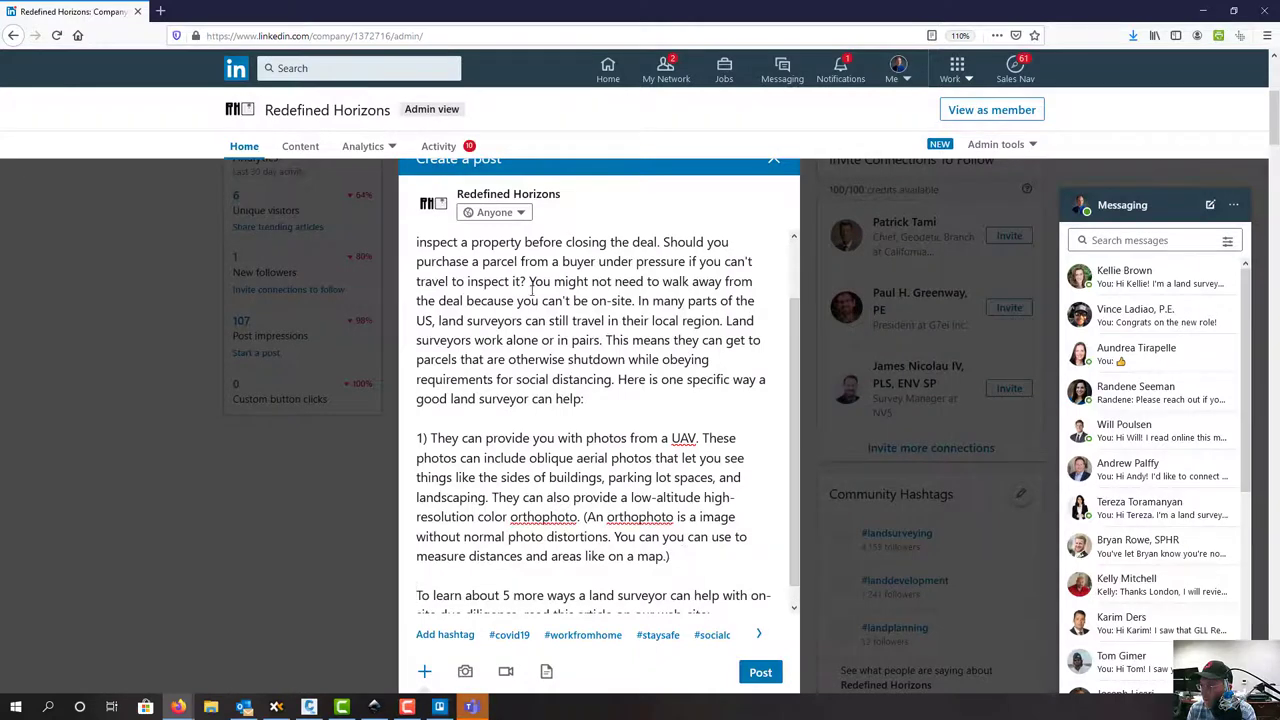
Remove the "1)" numbering from the start of the "They can provide you with photos" paragraph
left_click_drag(416, 438, 432, 438)
key("BackSpace")
scroll(600, 300, "up", 2)
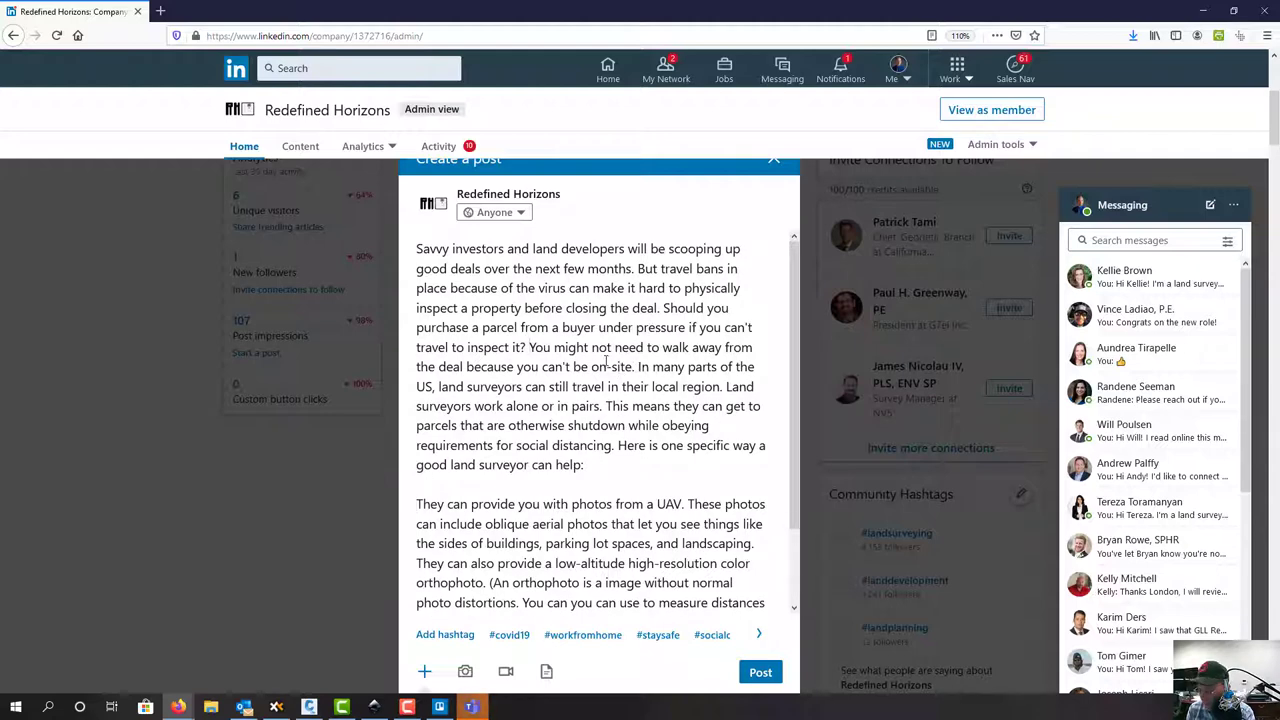
Insert a blank line before "You might not need to walk away" and add the six-ways article link after "read this article on our web-site:"
key("Return")
key("Return")
scroll(582, 330, "down", 3)
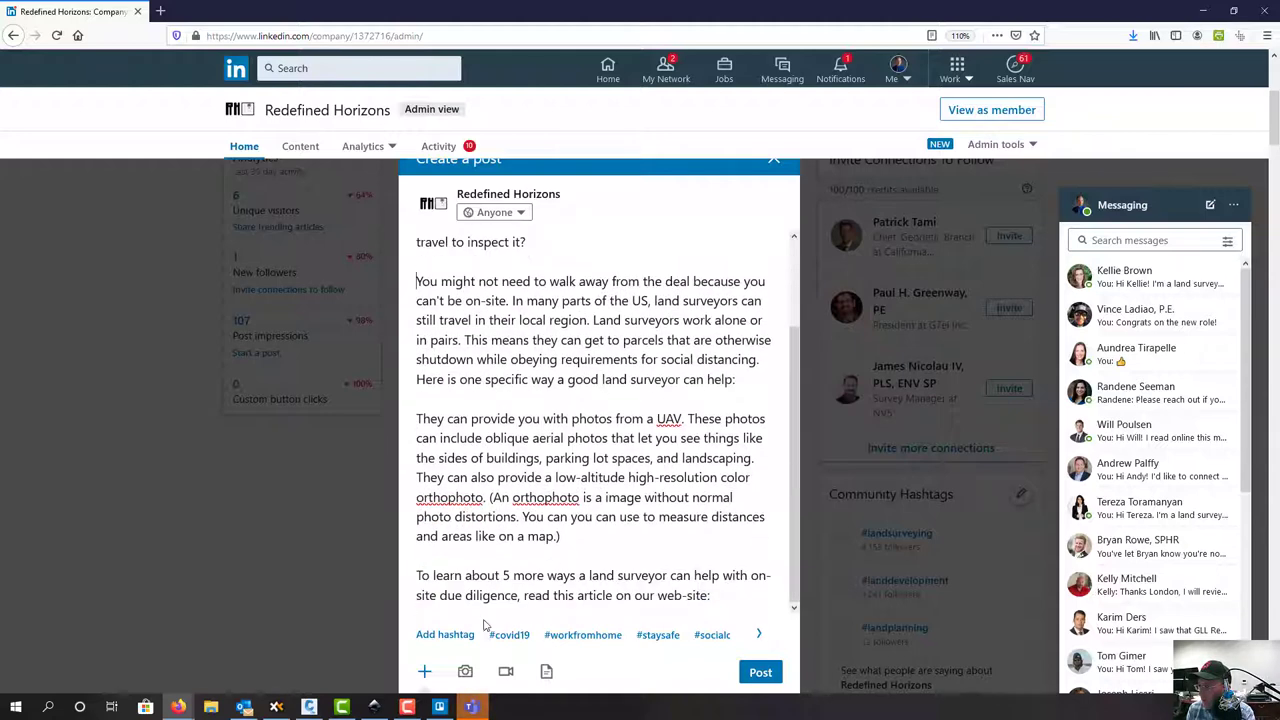
scroll(628, 443, "up", 3)
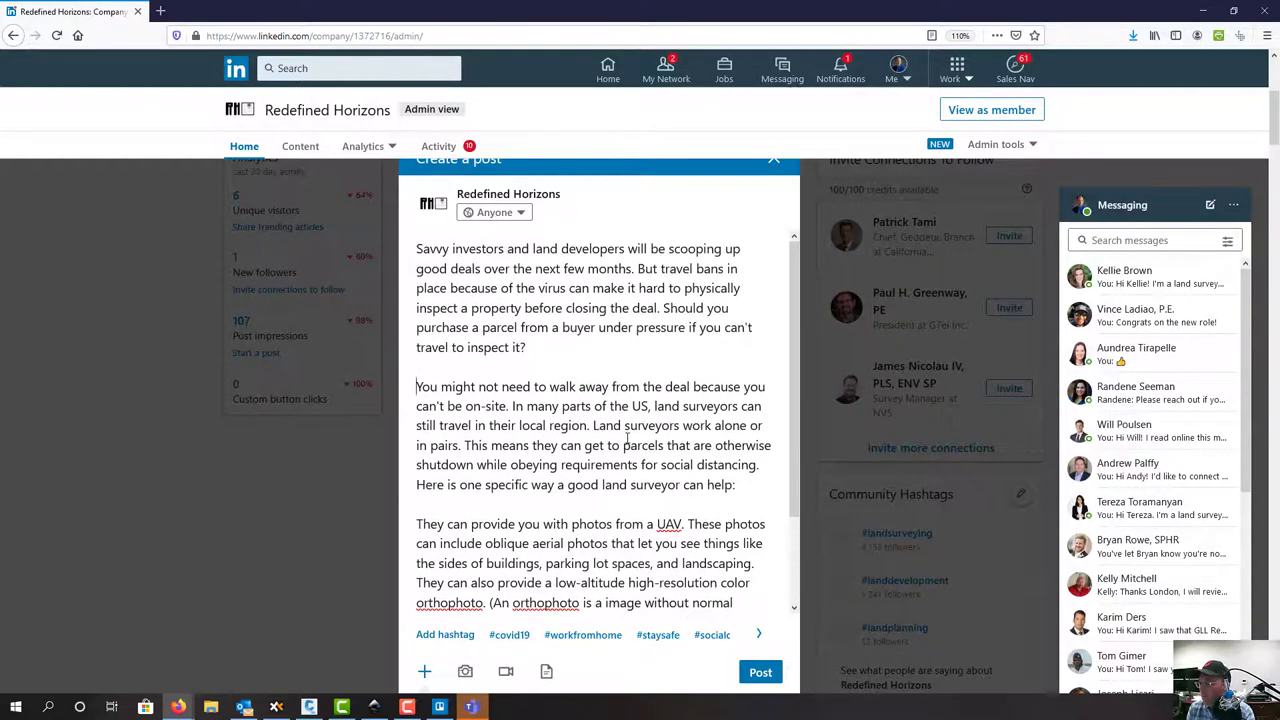
scroll(628, 443, "up", 3)
scroll(626, 460, "down", 5)
scroll(624, 477, "down", 1)
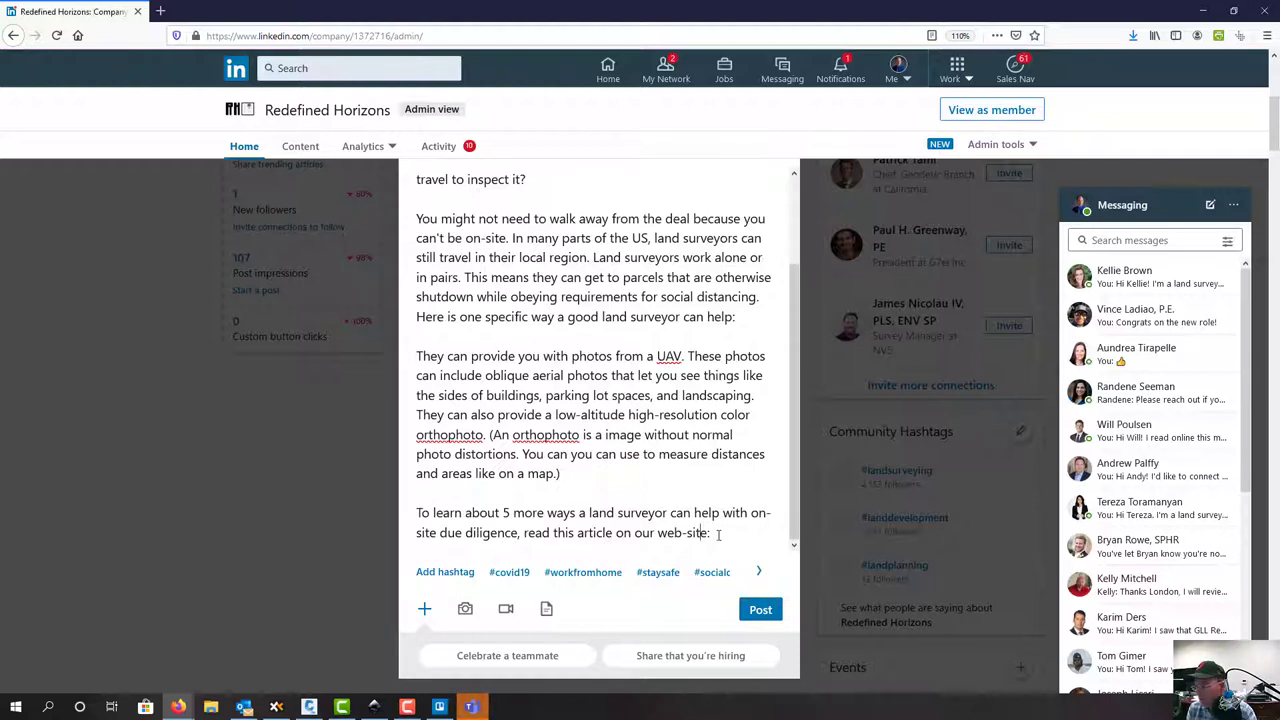
type("https://www.redefinedhorizons.com/printingpress/six-ways-a-local-land-surveyor-can-help-with-on-site-commercial-real-estate-due-diligence-during-covid-19-travel-bans/")
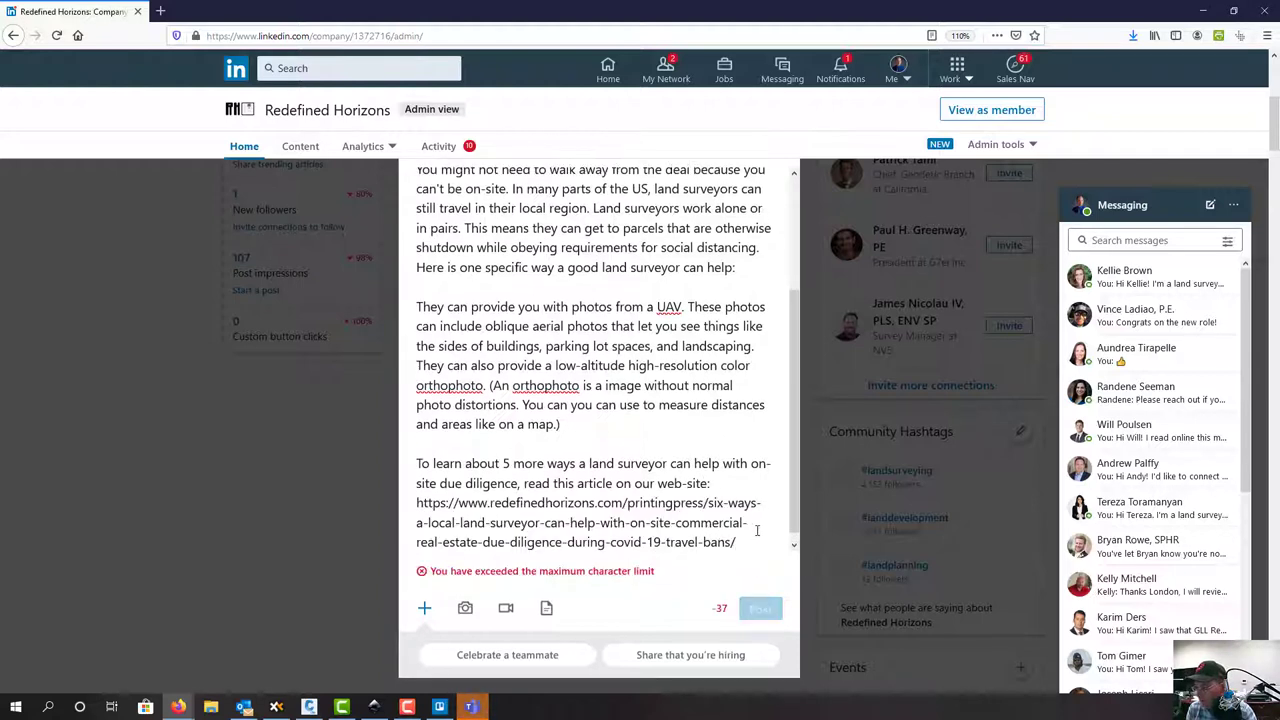
Shorten the opening paragraph by deleting "to inspect it" so the question ends with "if you can't travel?"
left_click(568, 437)
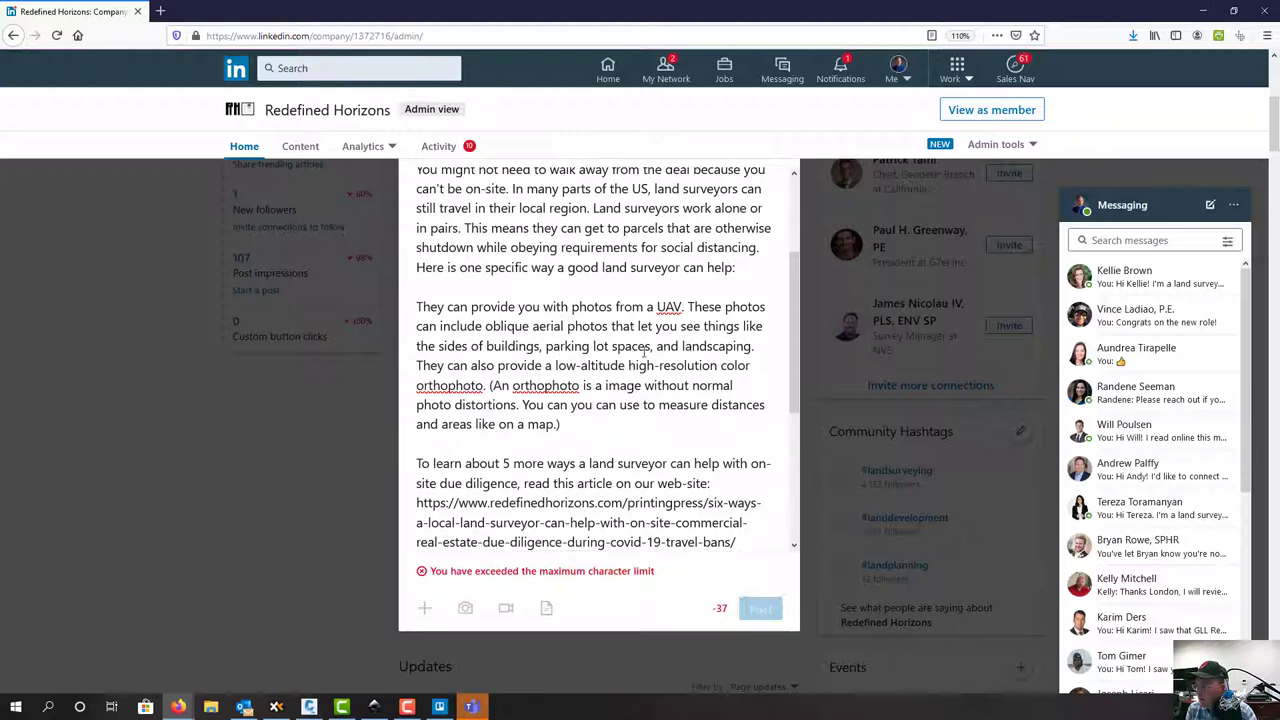
scroll(645, 350, "up", 2)
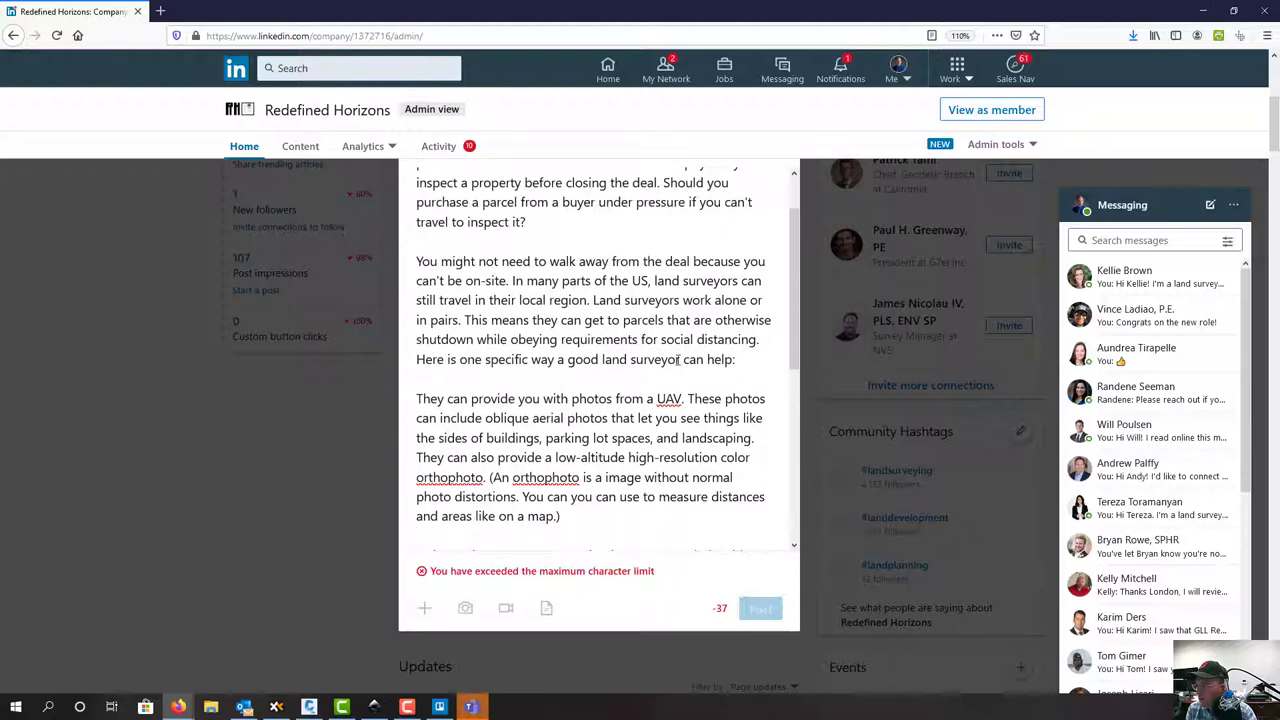
scroll(708, 318, "up", 5)
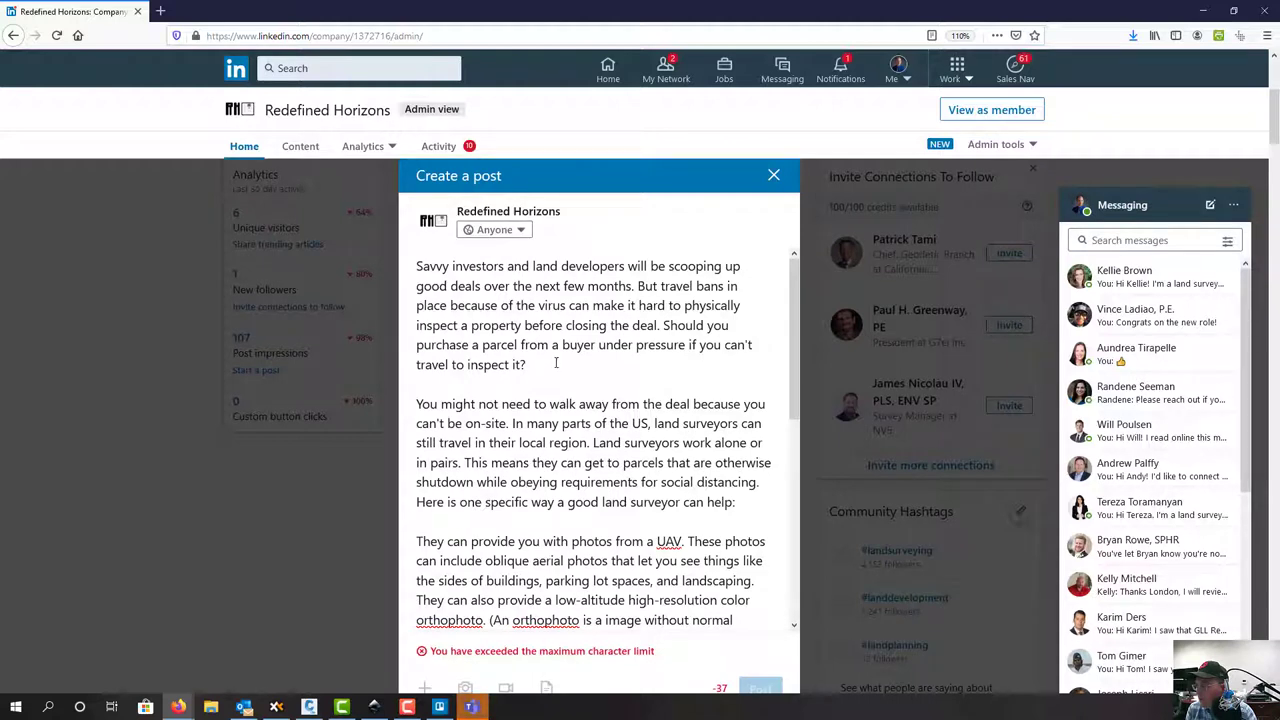
left_click_drag(452, 366, 513, 368)
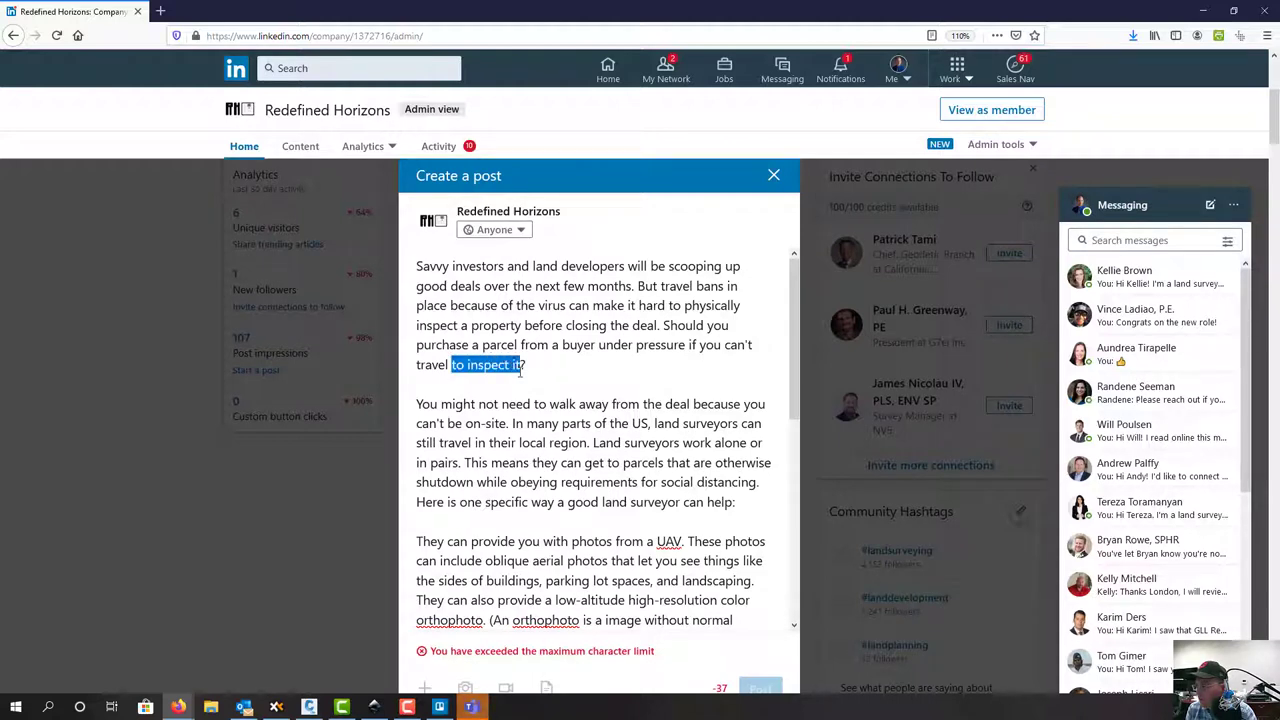
key("BackSpace")
key("BackSpace")
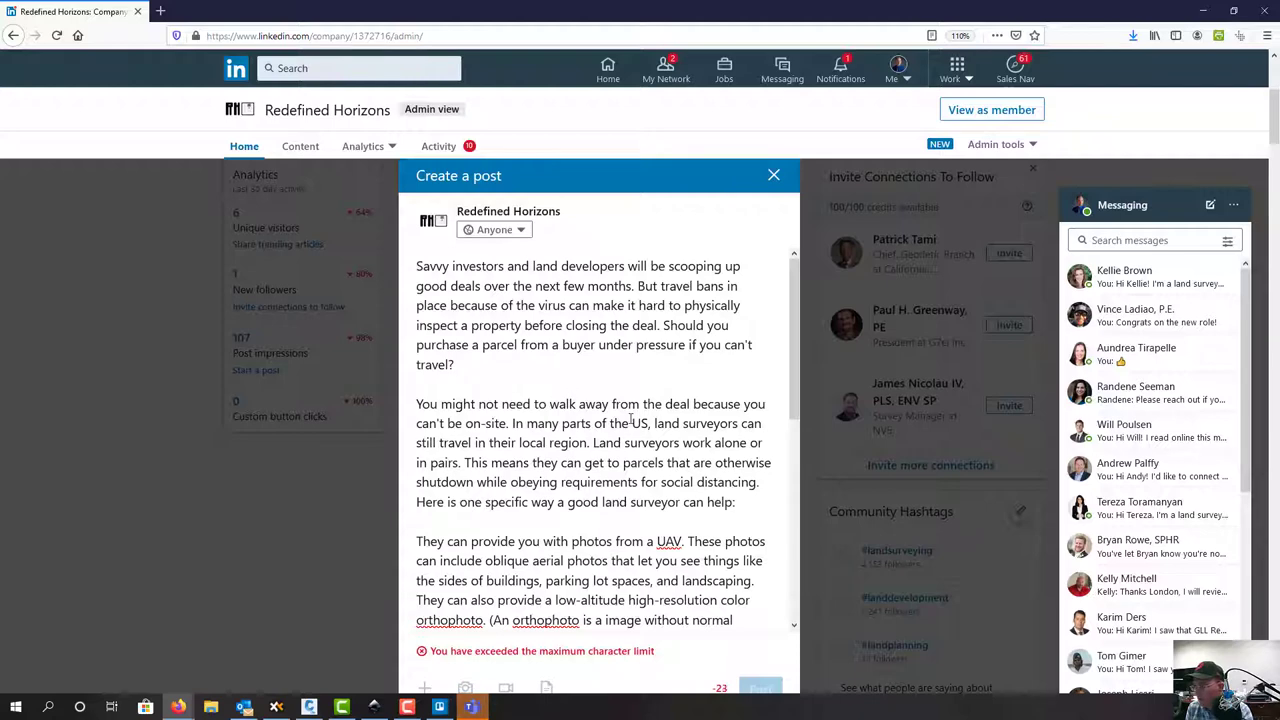
Delete "In many parts of the US," so the sentence starts with "Land surveyors", and replace "their local region" with "many places"
scroll(630, 415, "down", 2)
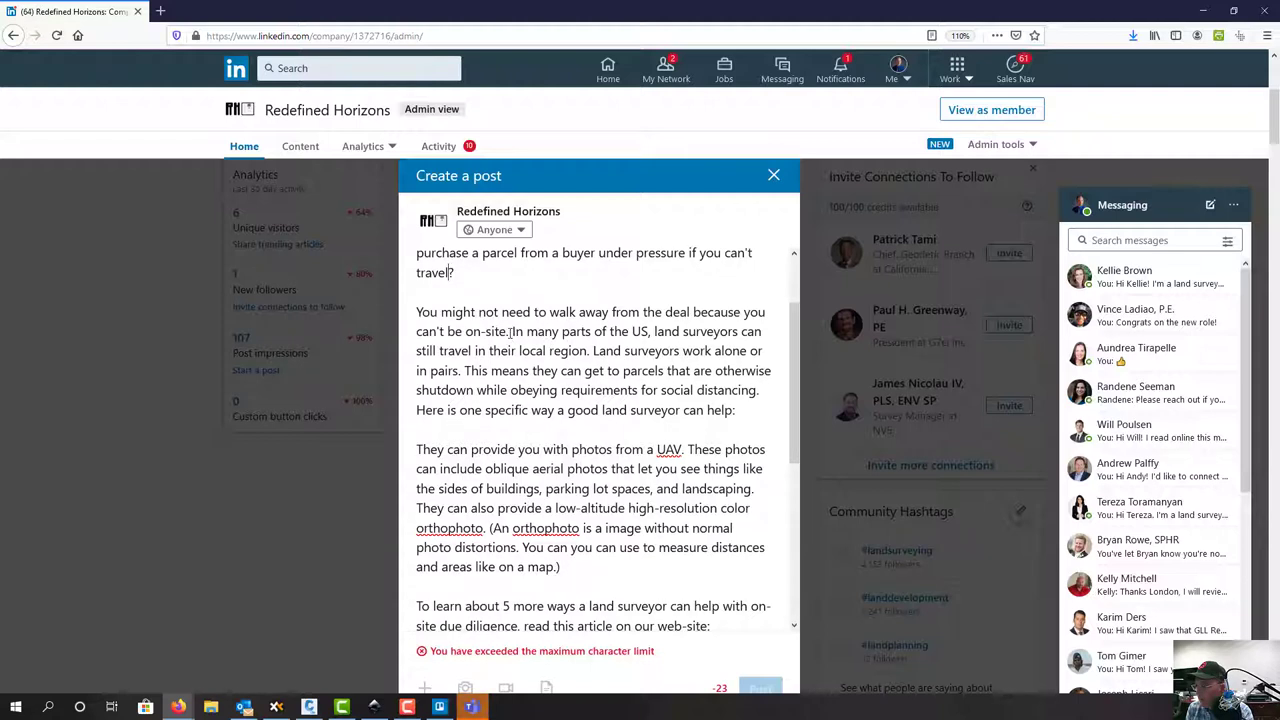
left_click_drag(512, 331, 657, 337)
type("L")
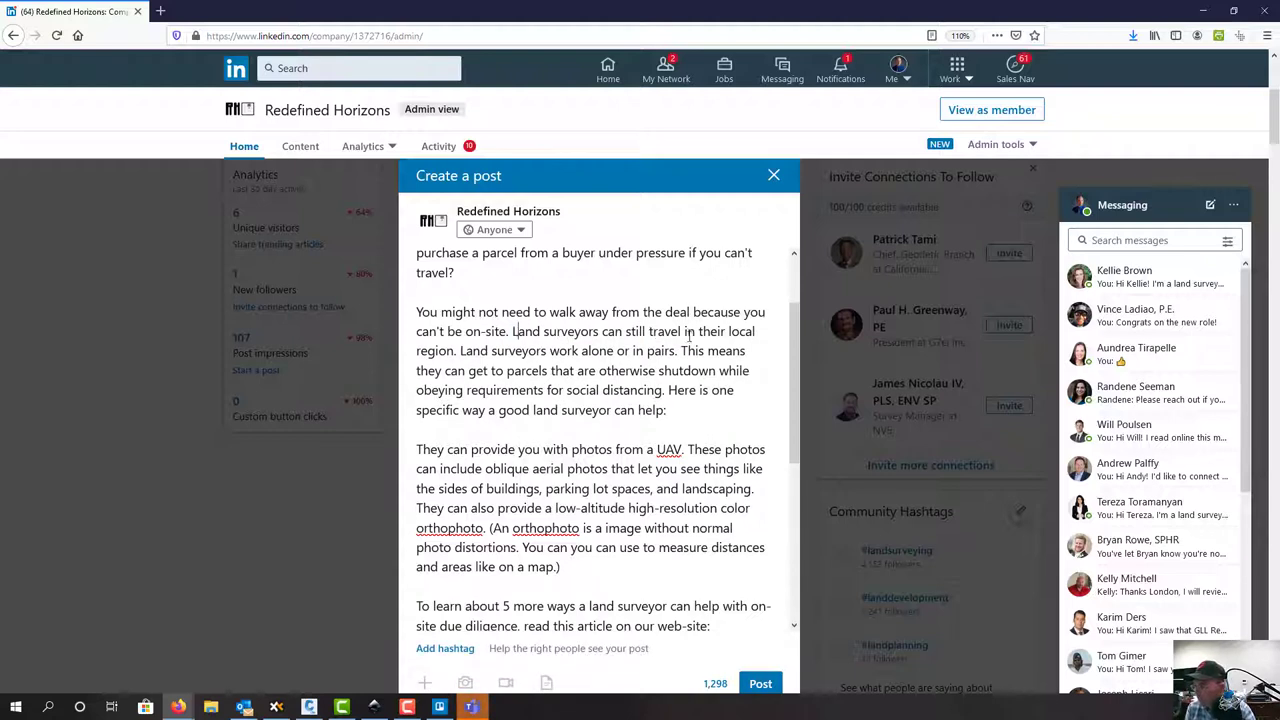
left_click_drag(698, 333, 456, 351)
type("many places.")
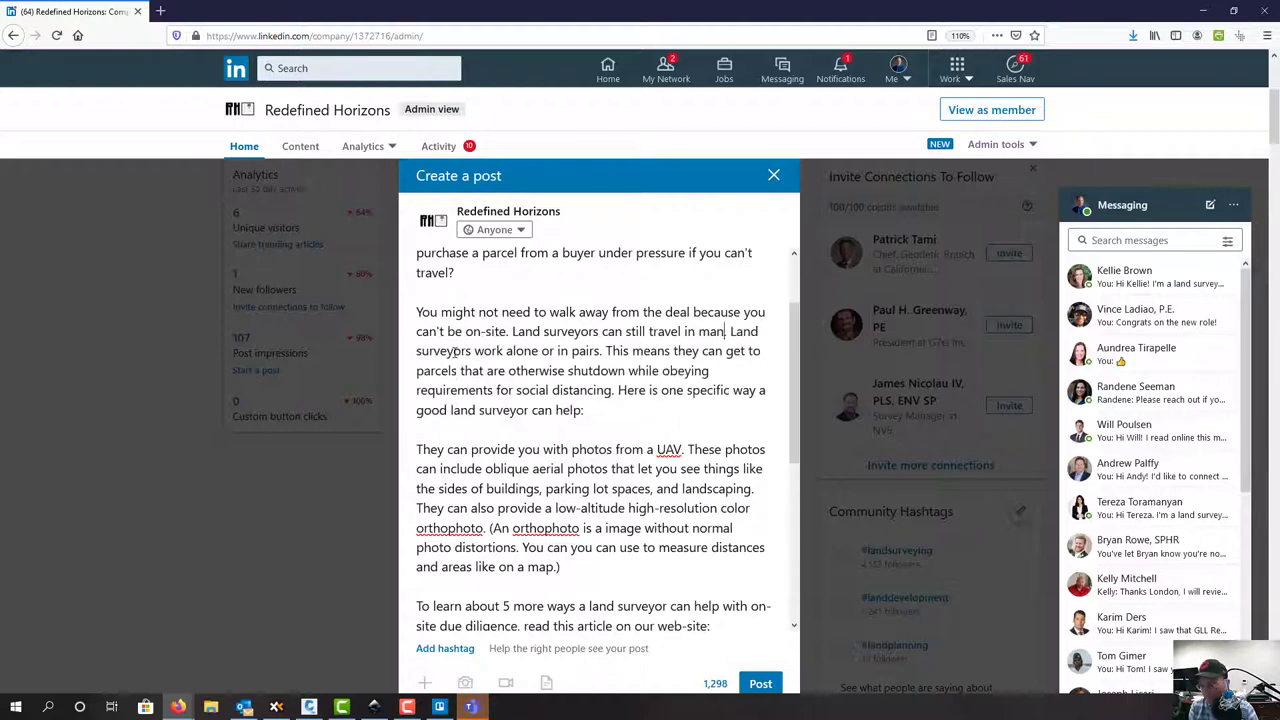
Publish the surveyor article post on the Redefined Horizons page and look over the published update
scroll(491, 591, "down", 10)
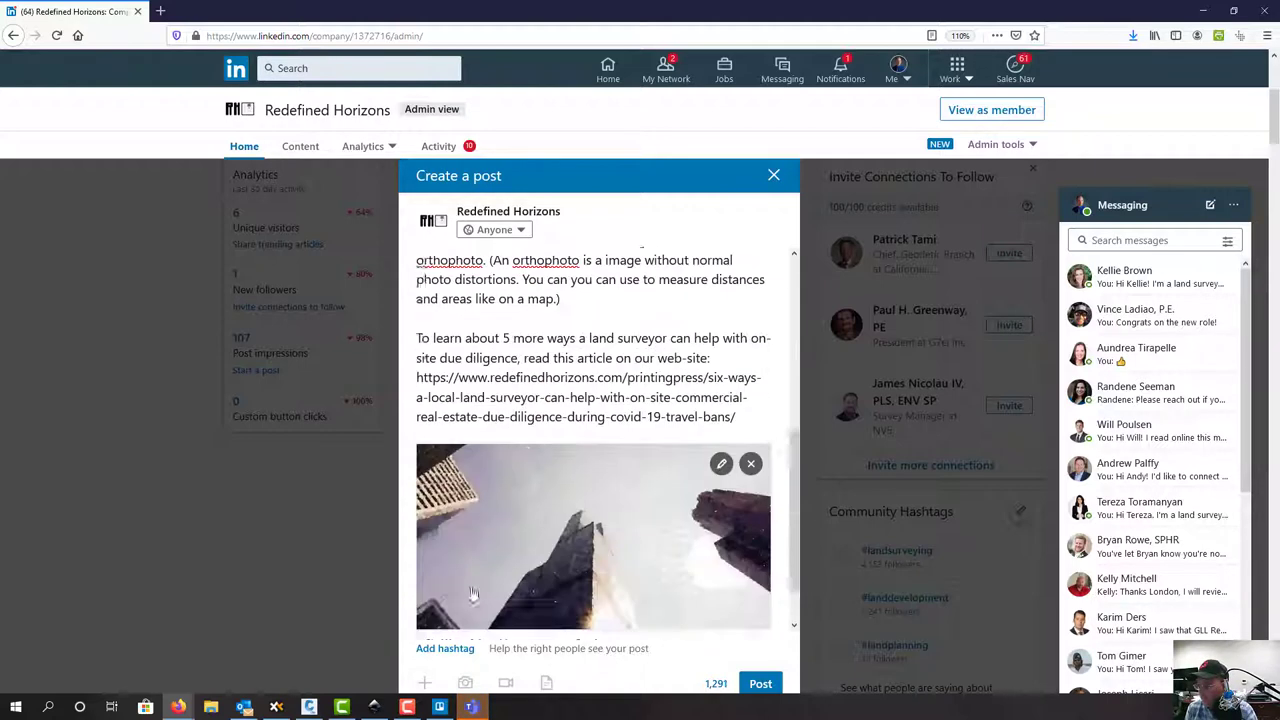
left_click(761, 528)
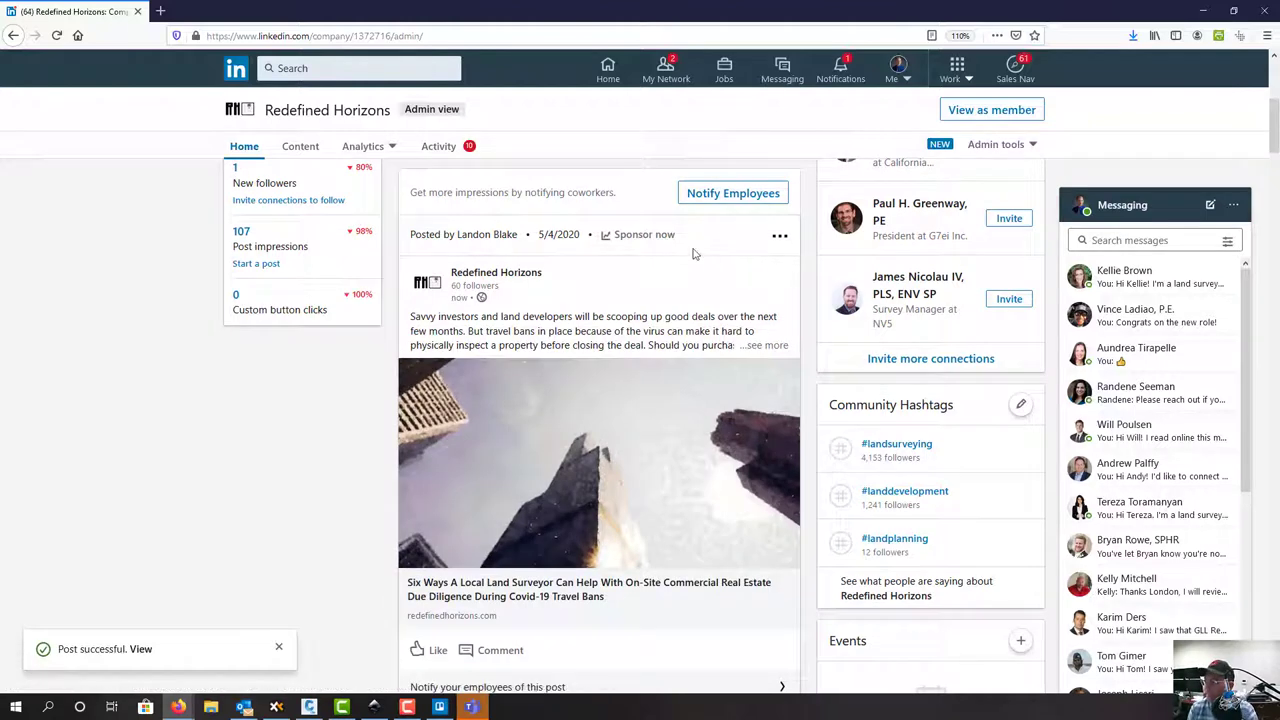
left_click(780, 236)
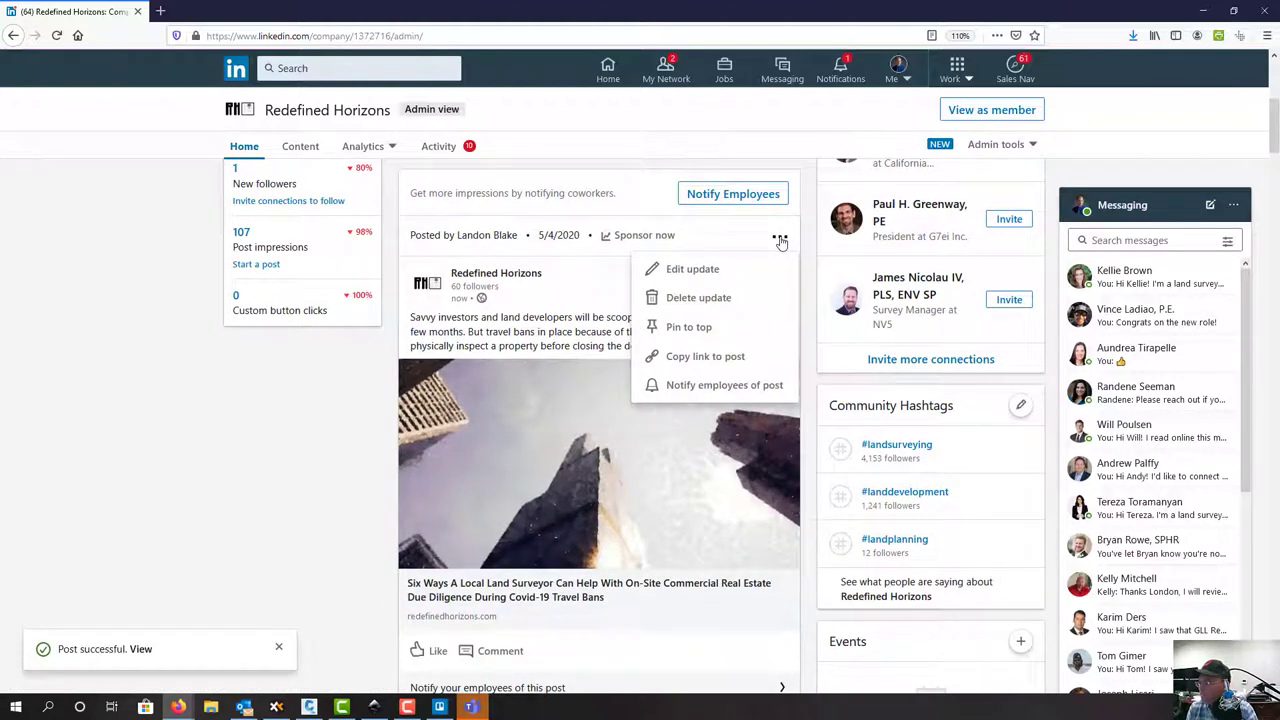
left_click_drag(255, 504, 383, 380)
scroll(383, 380, "up", 5)
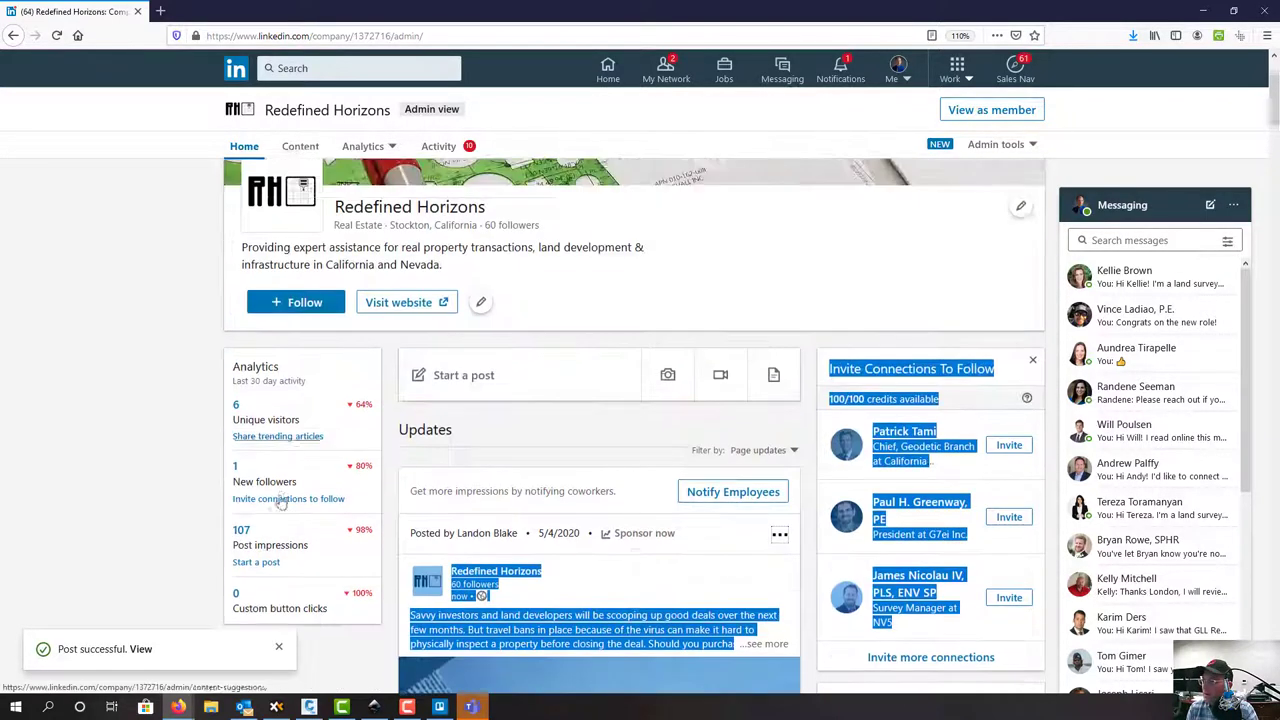
left_click(114, 307)
scroll(120, 310, "down", 5)
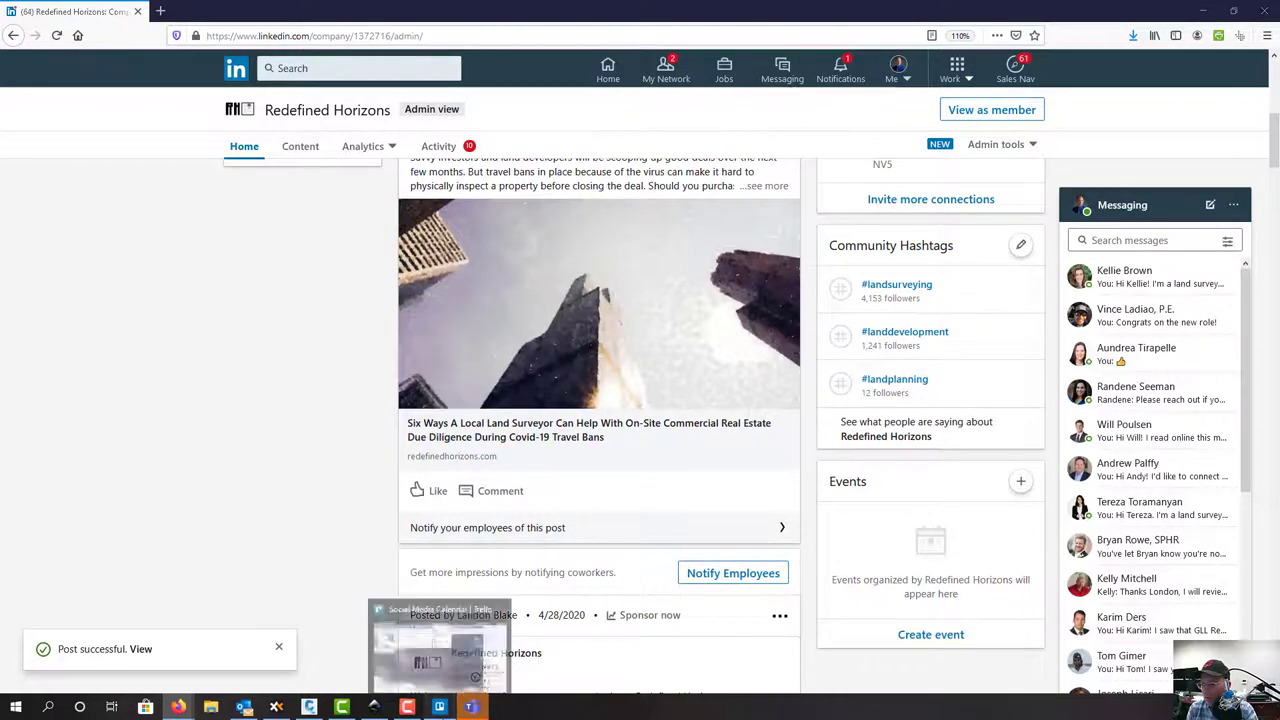
Switch to the Buffer window, copy the full text of the zoning post set for May 5, 2:51 PM, and save the post
left_click(439, 707)
left_click(439, 707)
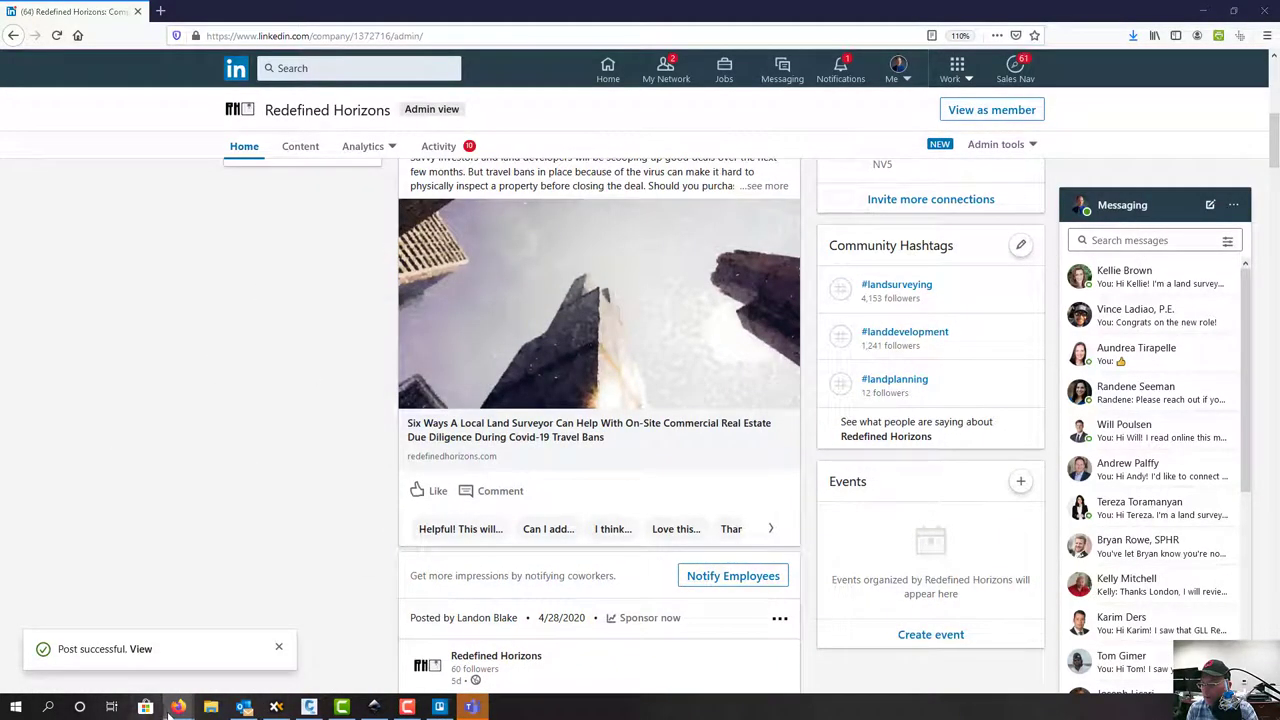
mouse_move(178, 707)
left_click(249, 661)
scroll(377, 406, "down", 5)
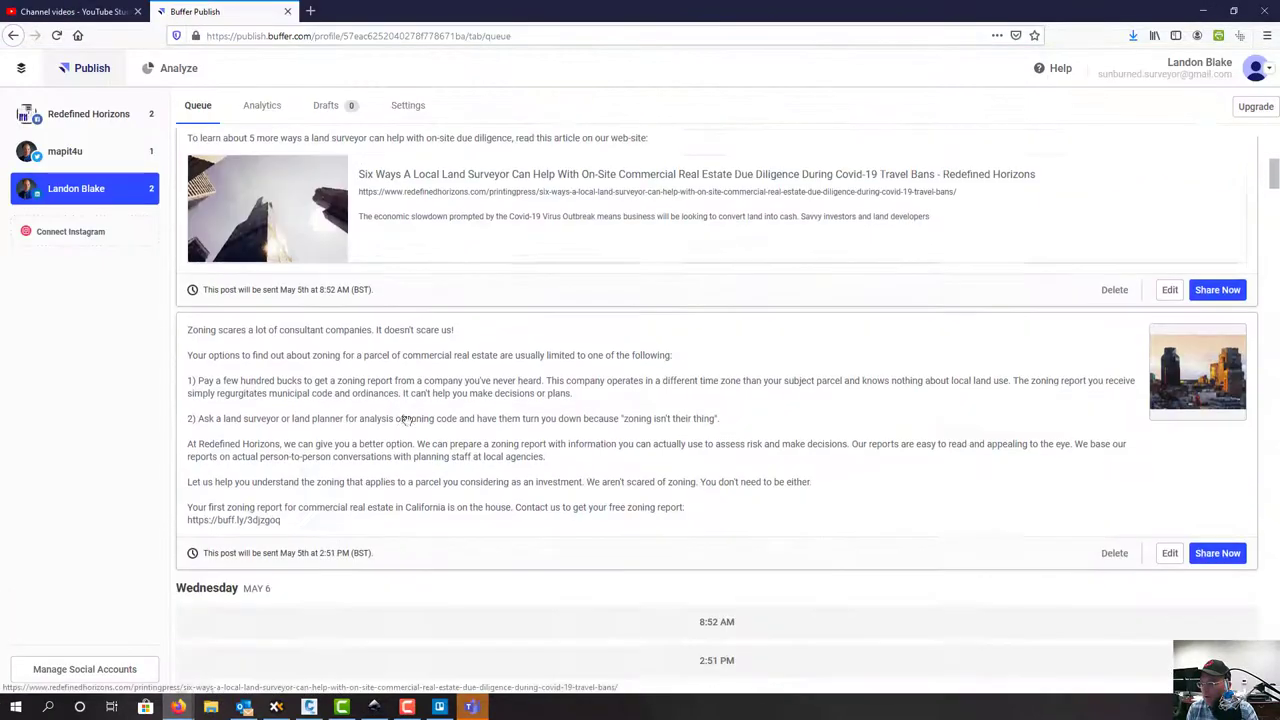
left_click(1169, 547)
left_click_drag(607, 525, 444, 138)
left_click(842, 624)
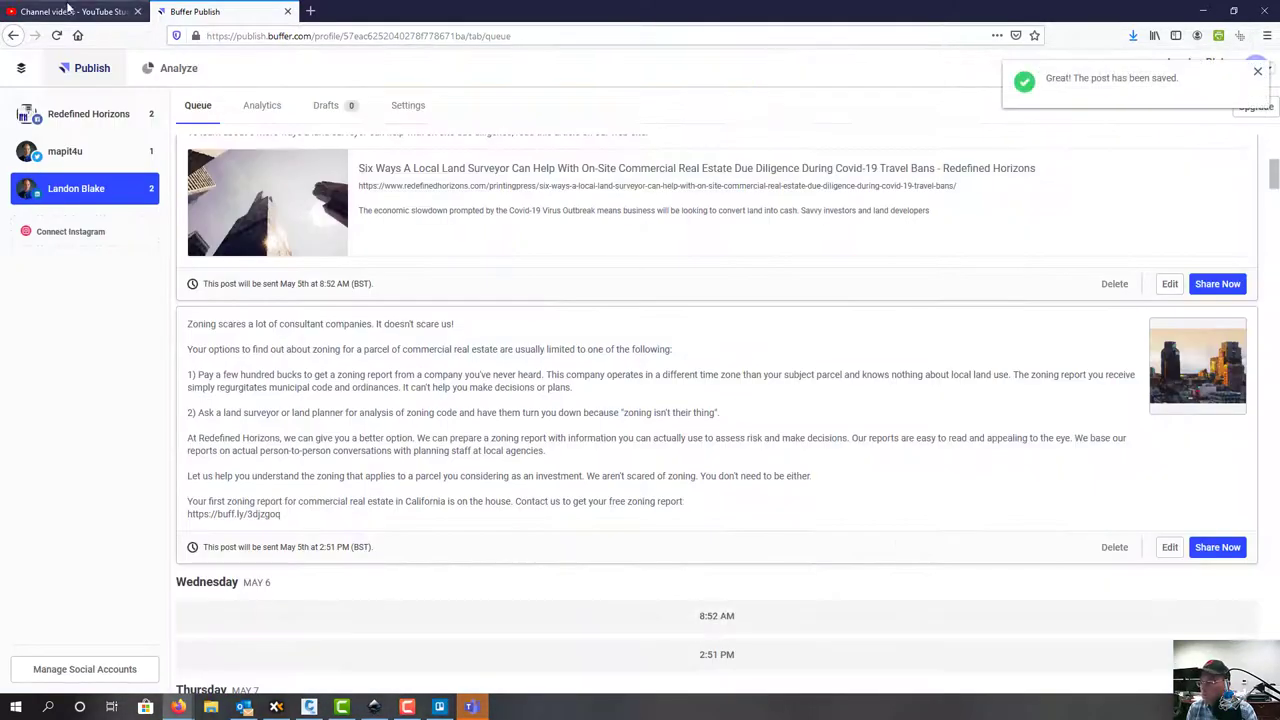
Glance at the Trello calendar, switch to the LinkedIn window, and paste the zoning text into a new Redefined Horizons post
left_click(439, 707)
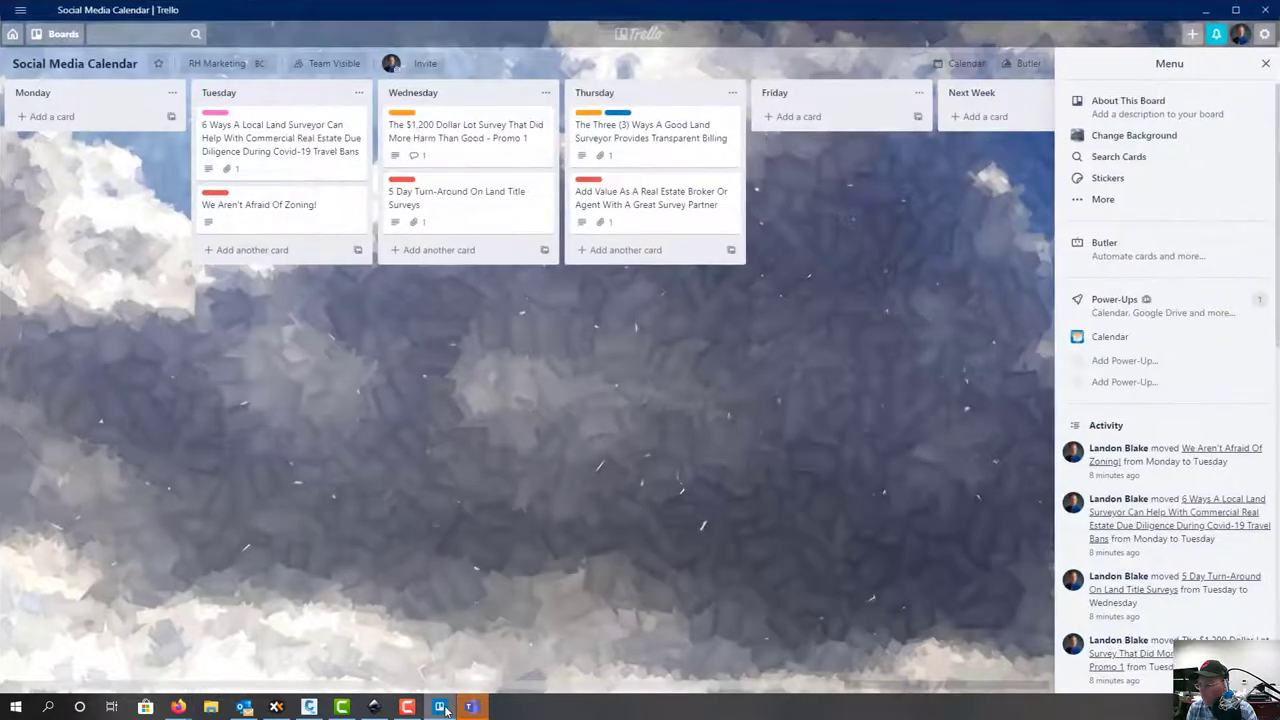
left_click(439, 707)
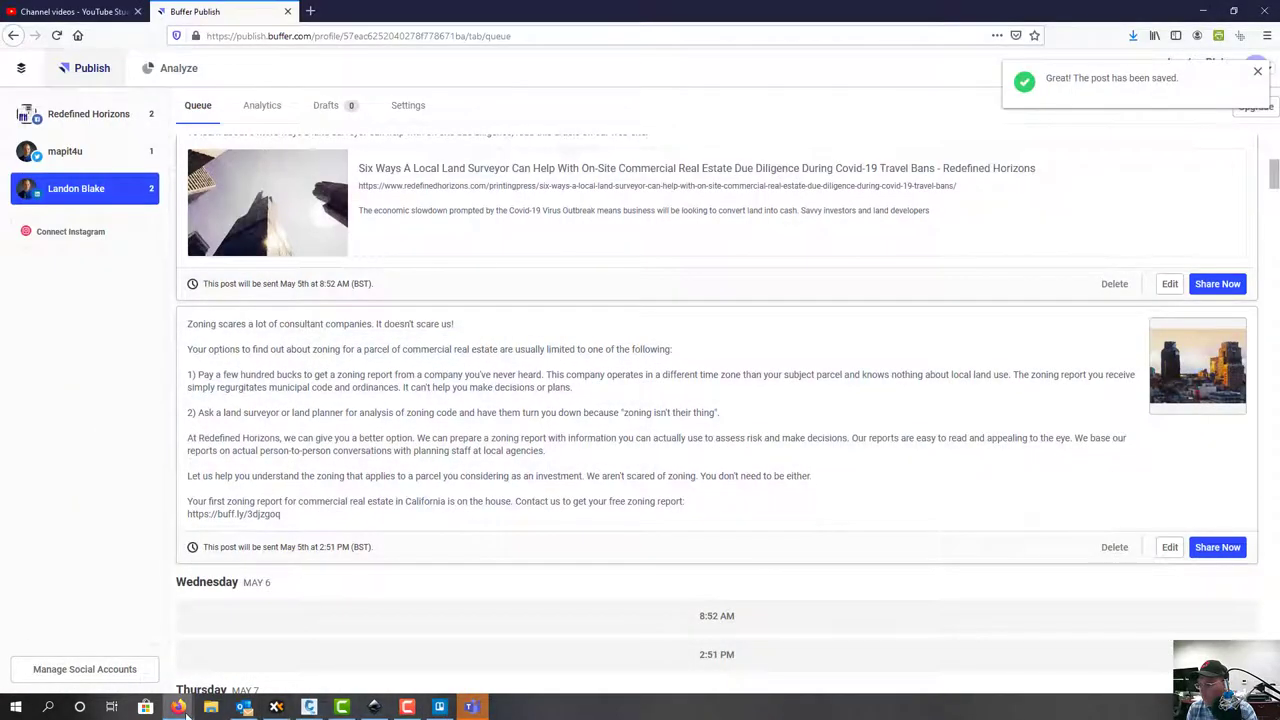
mouse_move(178, 707)
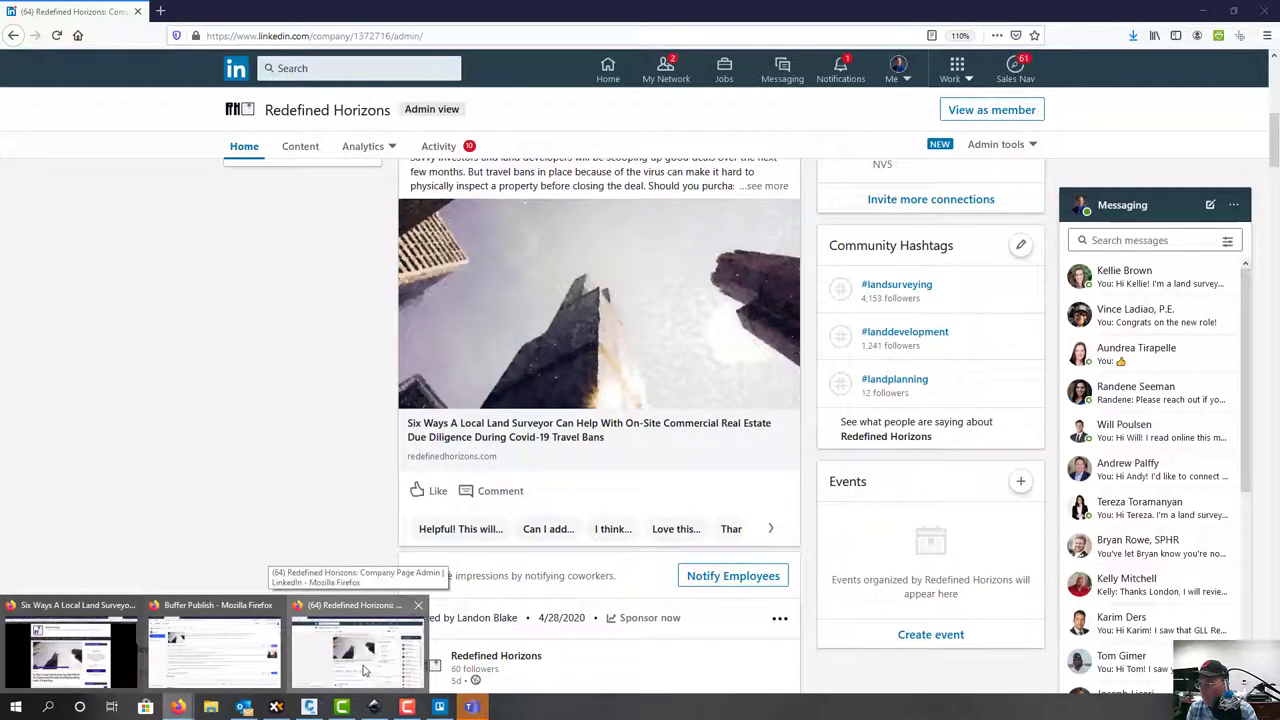
left_click(363, 670)
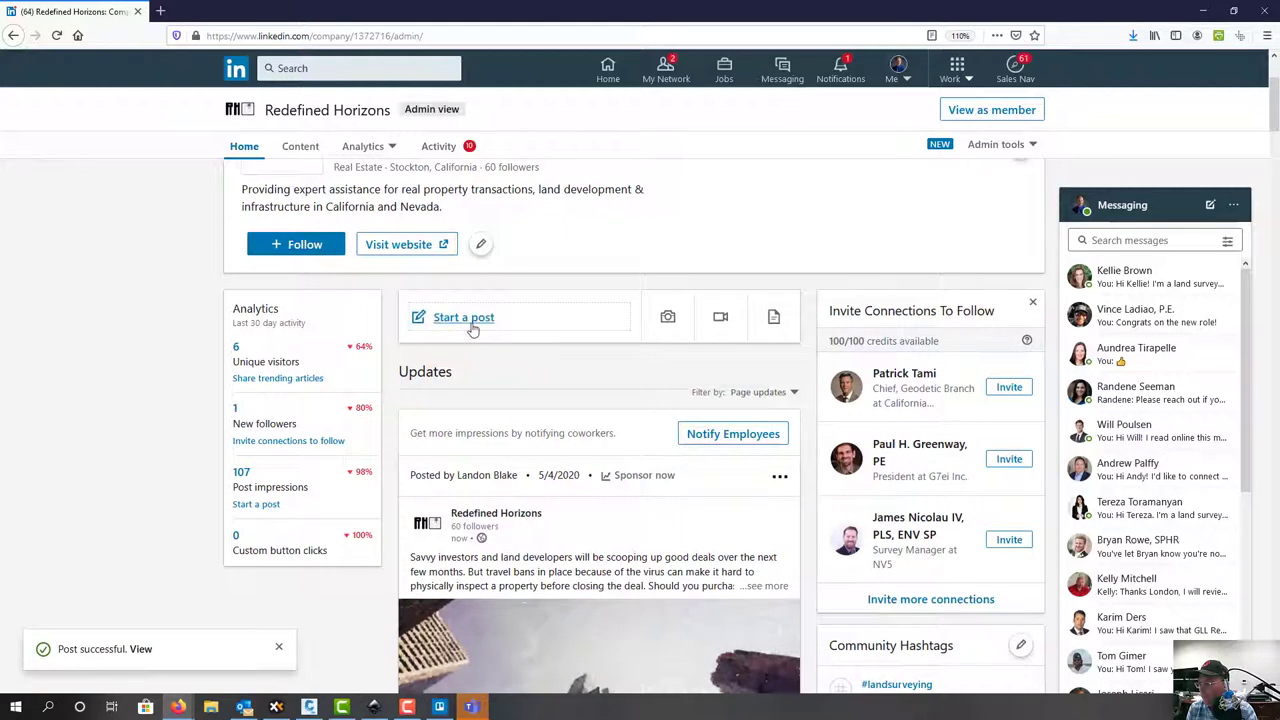
left_click(468, 322)
key("ctrl+v")
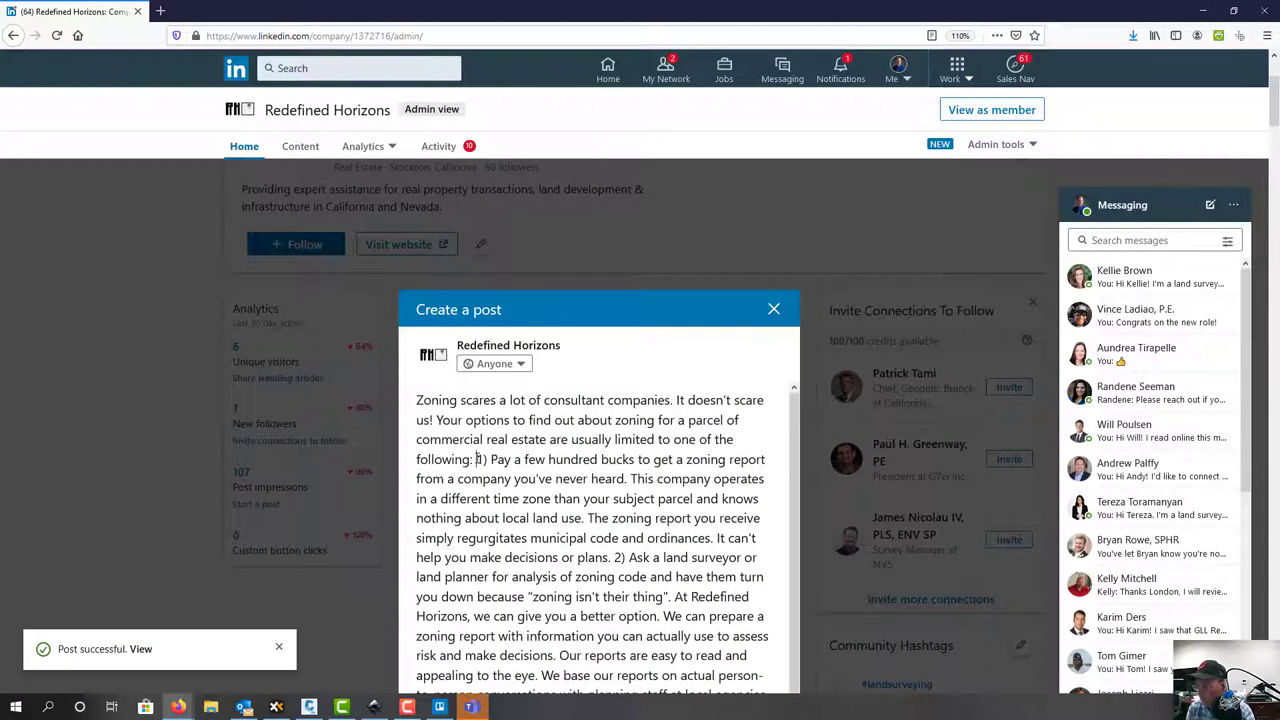
Insert a blank line before "1) Pay a few hundred bucks" and another before "2) Ask a land surveyor"
key("Return")
key("Return")
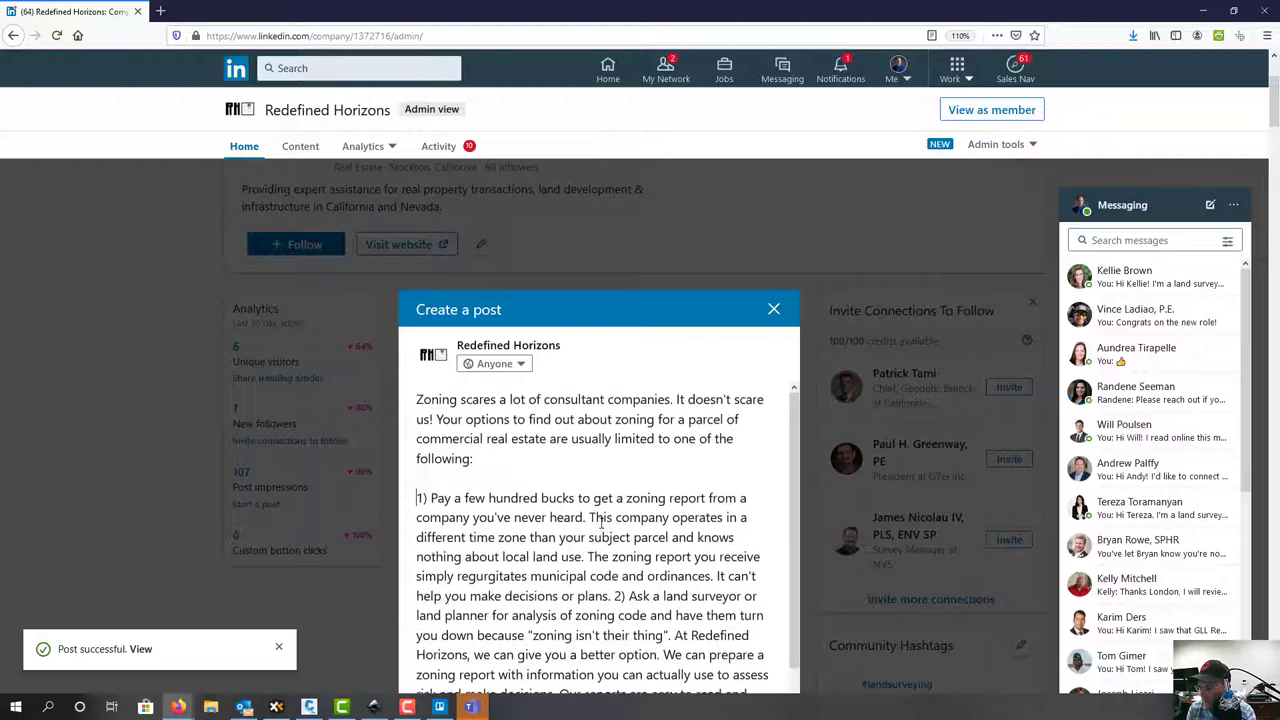
scroll(615, 517, "down", 2)
left_click(615, 494)
key("Return")
key("Return")
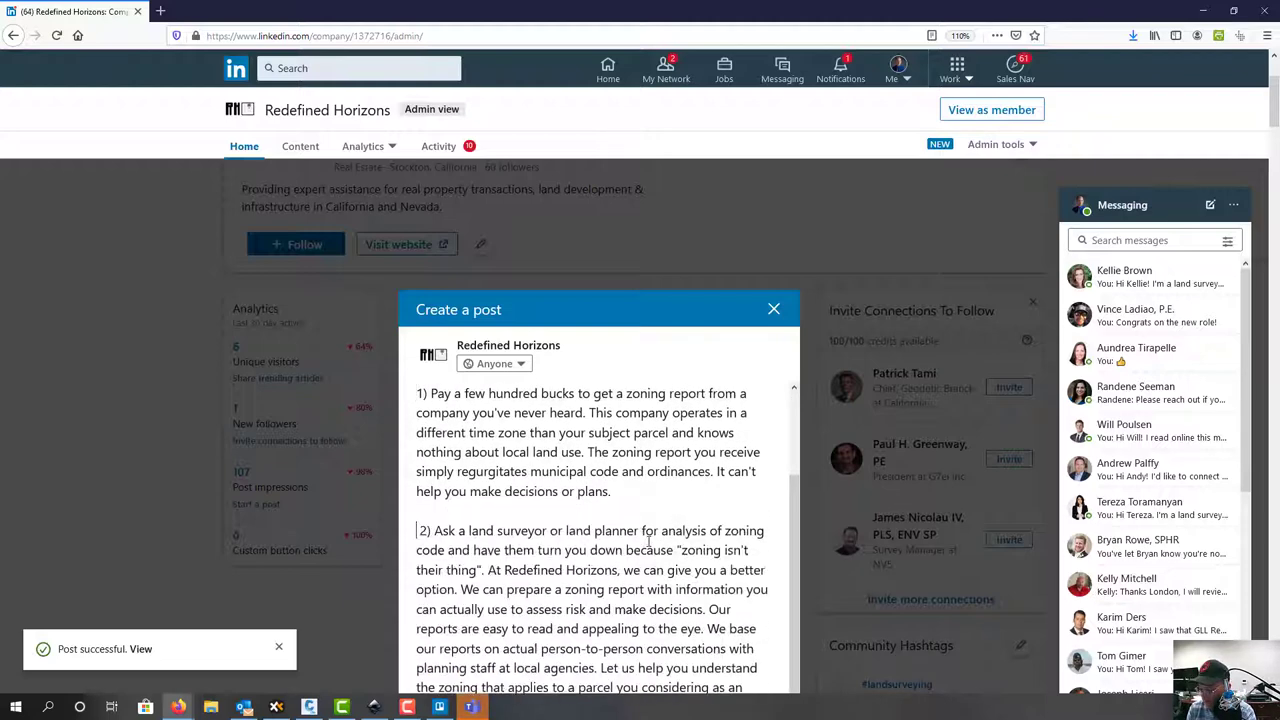
scroll(645, 538, "down", 1)
scroll(645, 538, "down", 5)
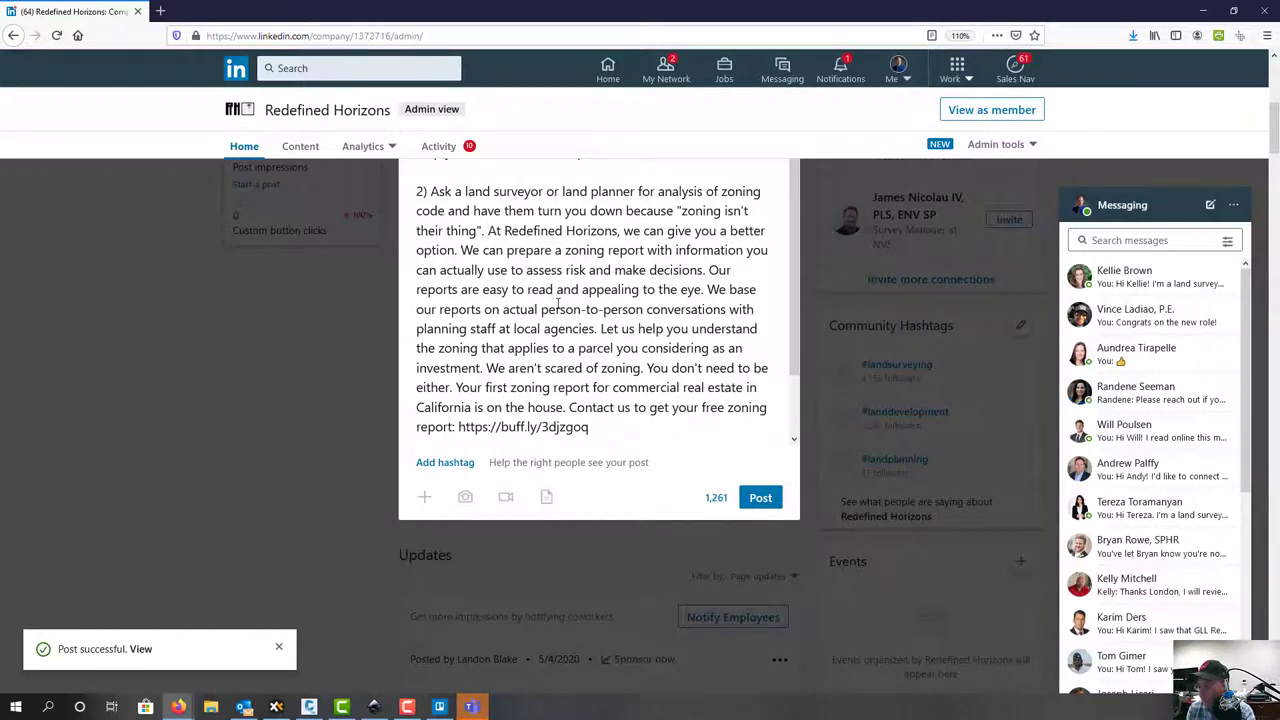
Insert blank lines before "At Redefined Horizons", "We aren't scared of zoning" and "Contact us to get your free zoning report"
key("Return")
scroll(632, 393, "down", 2)
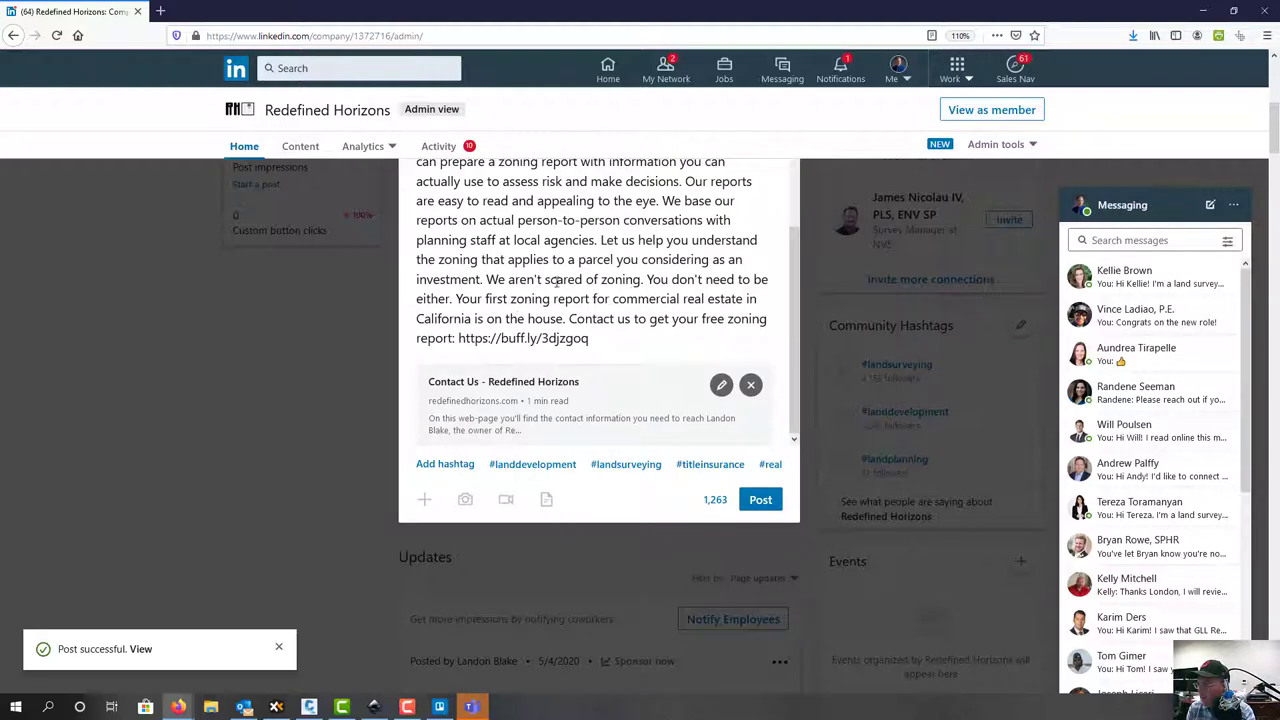
key("Return")
key("Return")
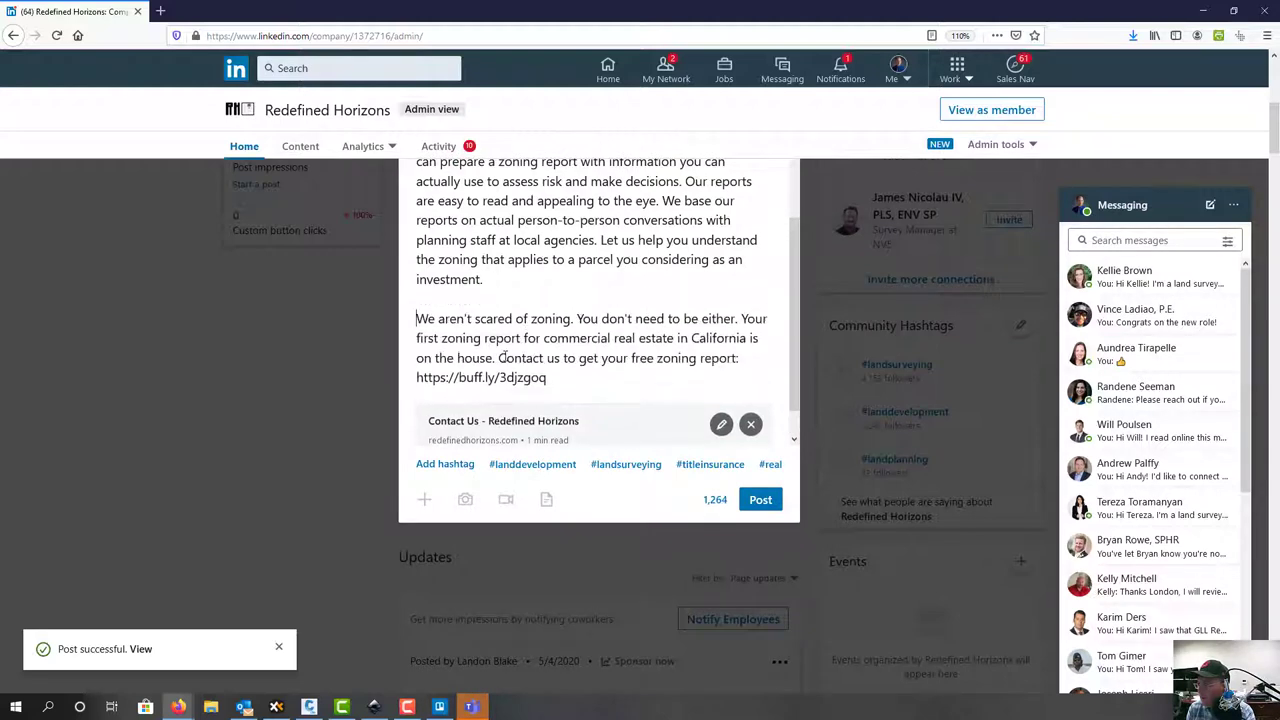
left_click(499, 357)
key("Return")
key("Return")
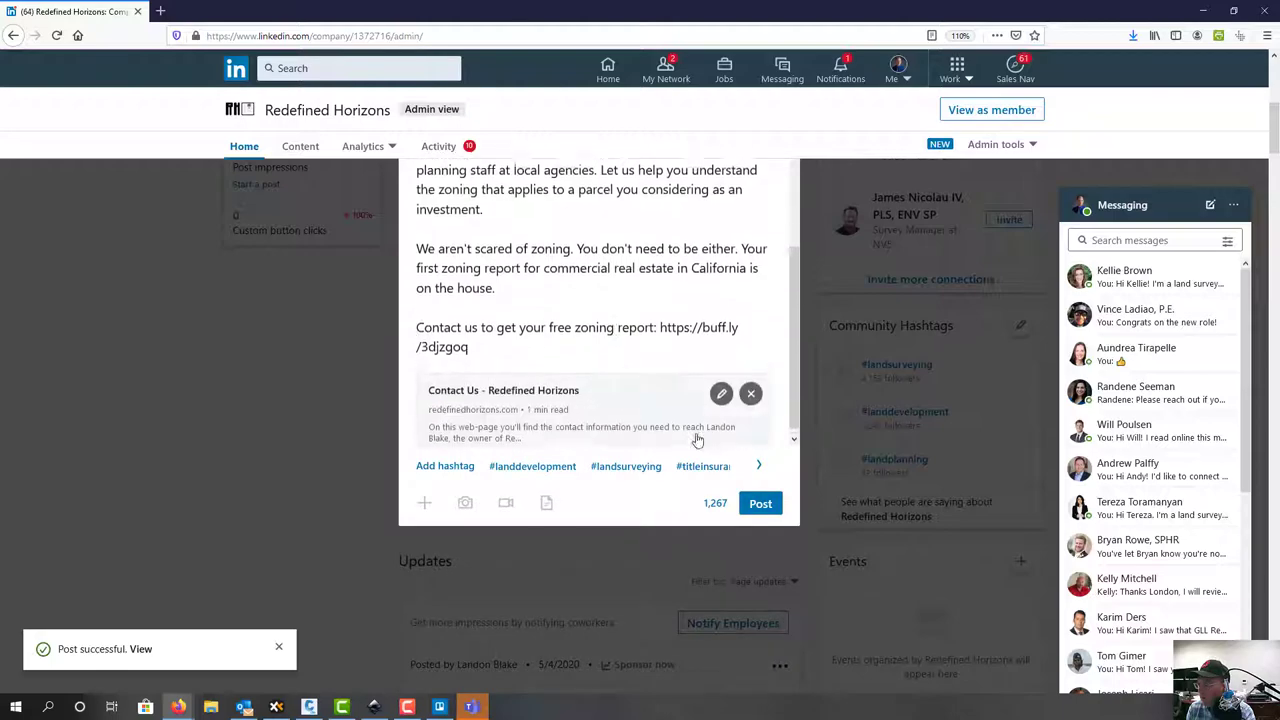
Remove the Contact Us link preview from the zoning post and attach the image NOT AFRAID OF ZONING.jpg instead
scroll(718, 450, "down", 10)
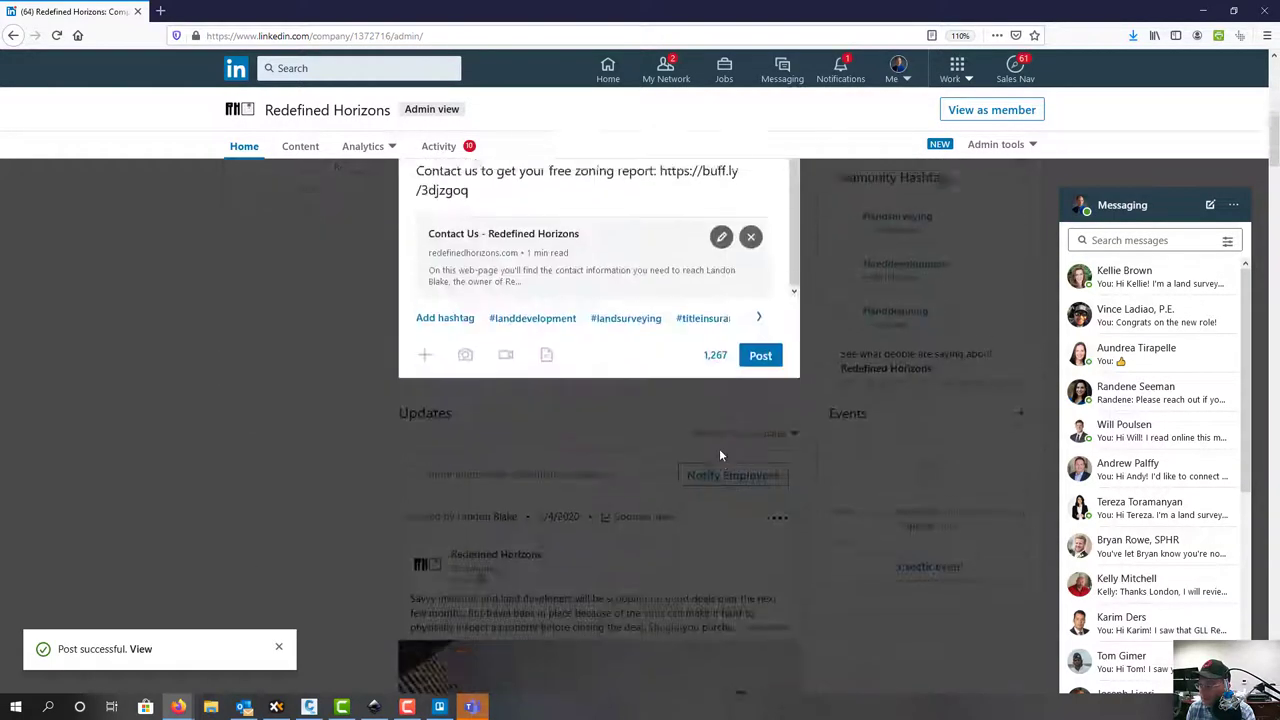
scroll(760, 470, "up", 2)
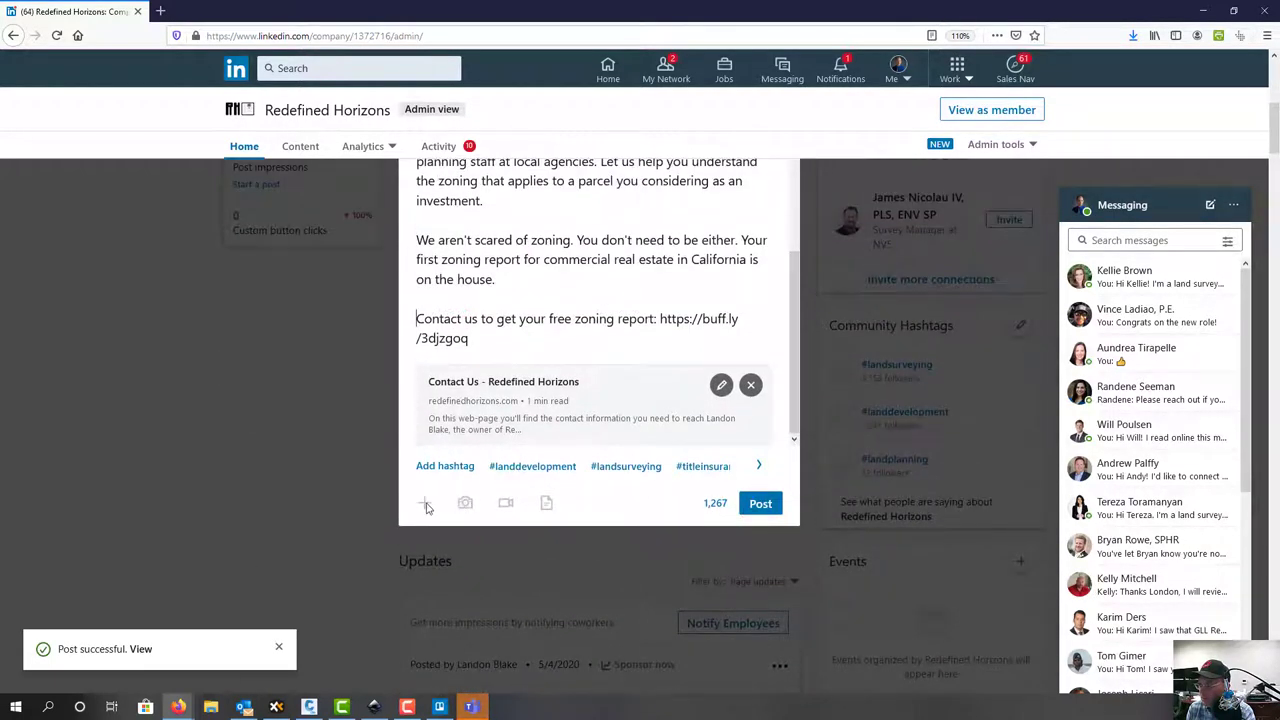
left_click(750, 385)
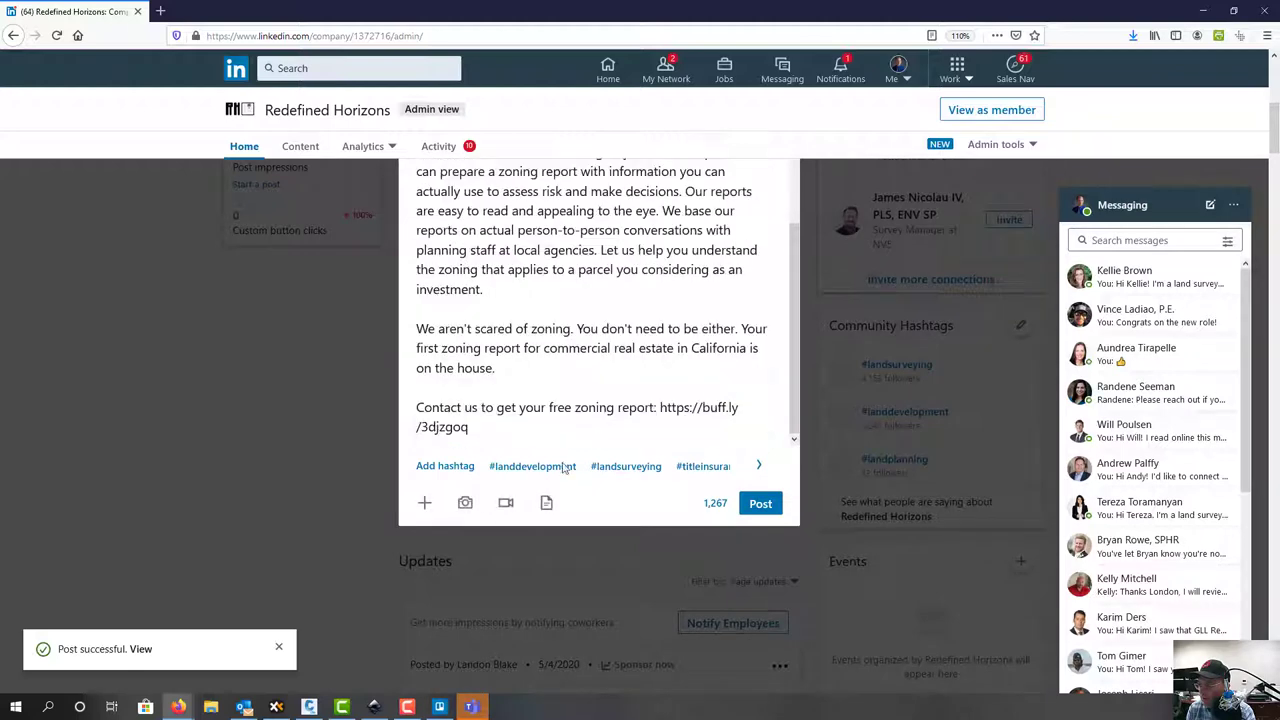
left_click(464, 505)
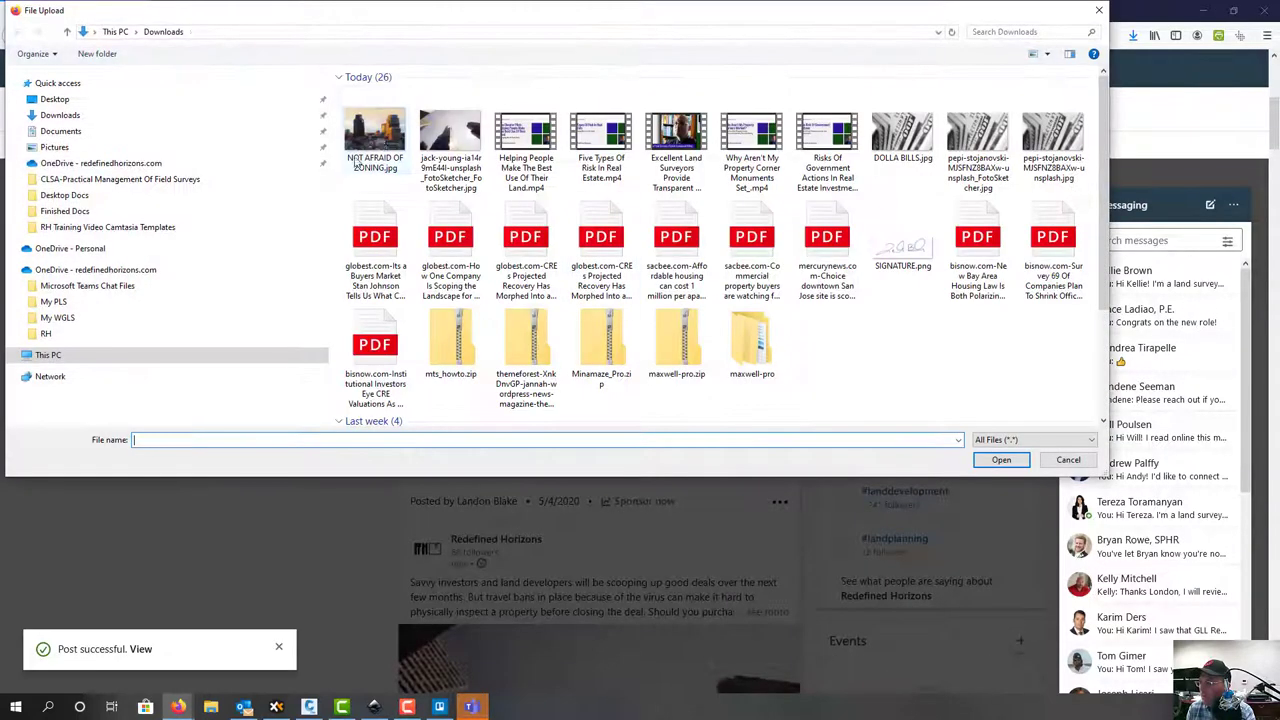
left_click(1001, 460)
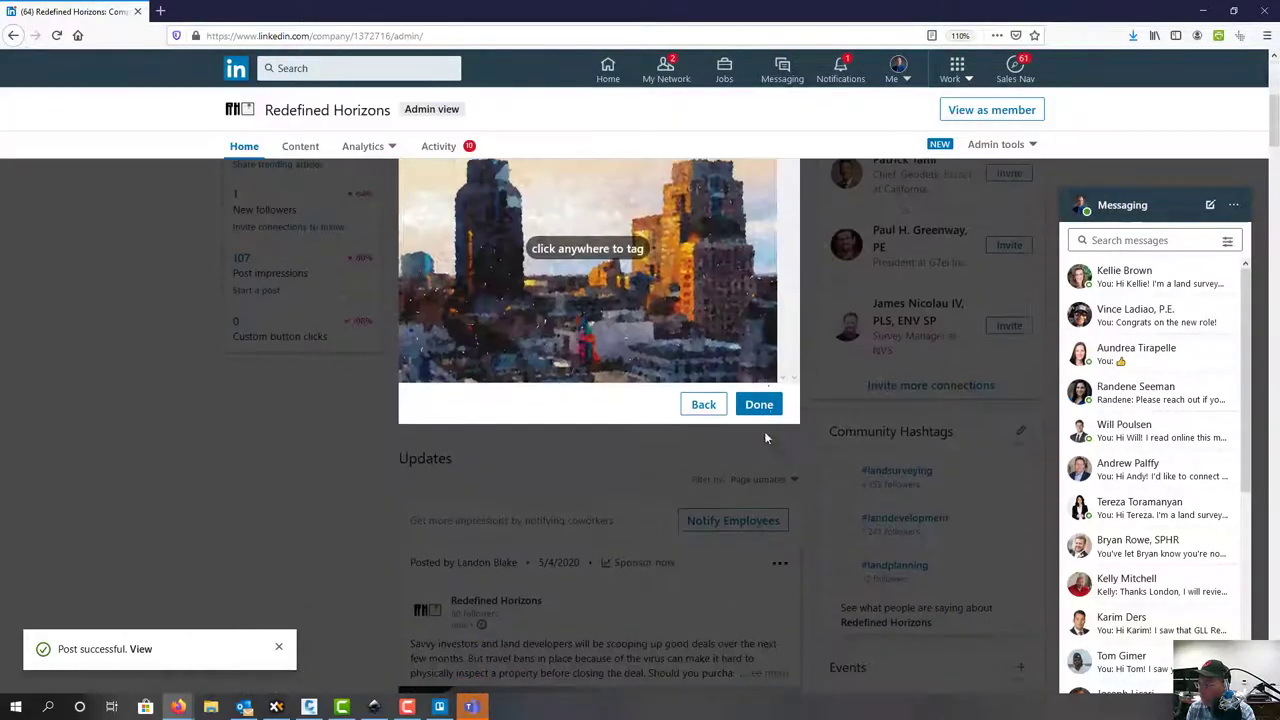
left_click(768, 408)
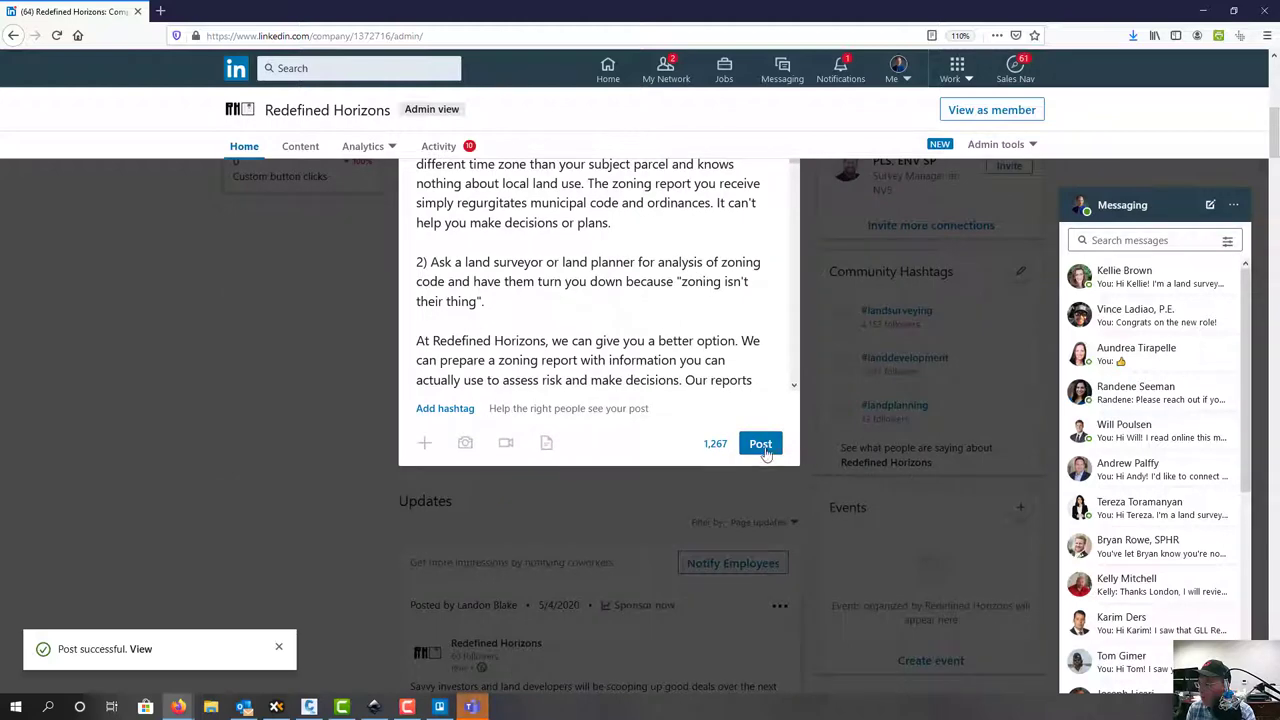
Publish the zoning post on the Redefined Horizons page and look over the page's updates
left_click(762, 444)
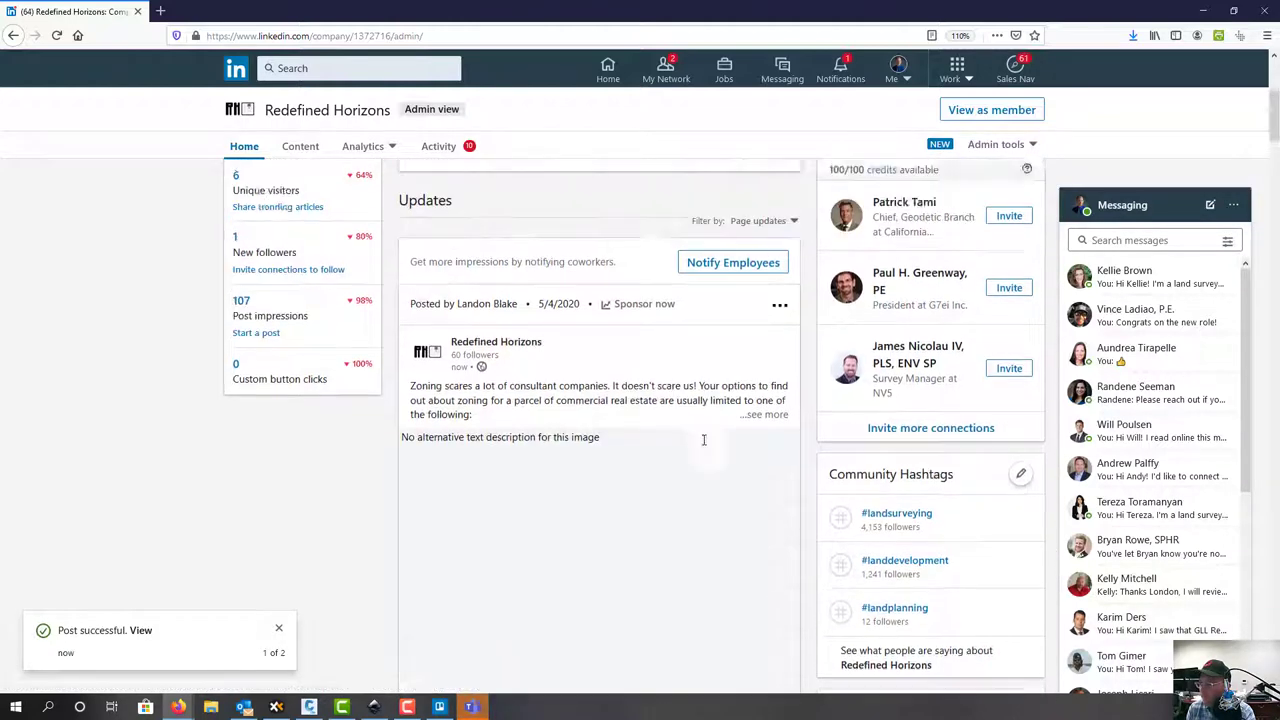
scroll(670, 475, "up", 3)
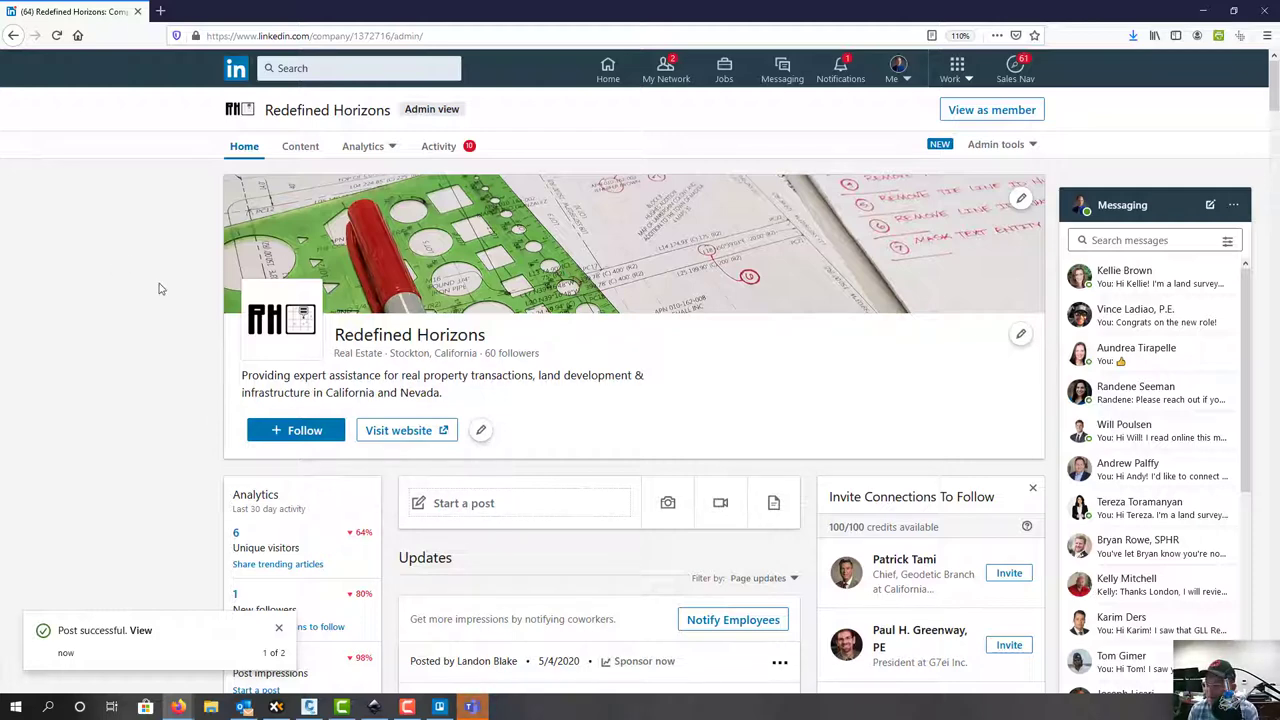
scroll(687, 413, "down", 5)
scroll(687, 413, "up", 5)
Minimize the LinkedIn window, check the Social Media Calendar board in Trello, and switch to the Buffer queue
left_click(1203, 11)
left_click(448, 707)
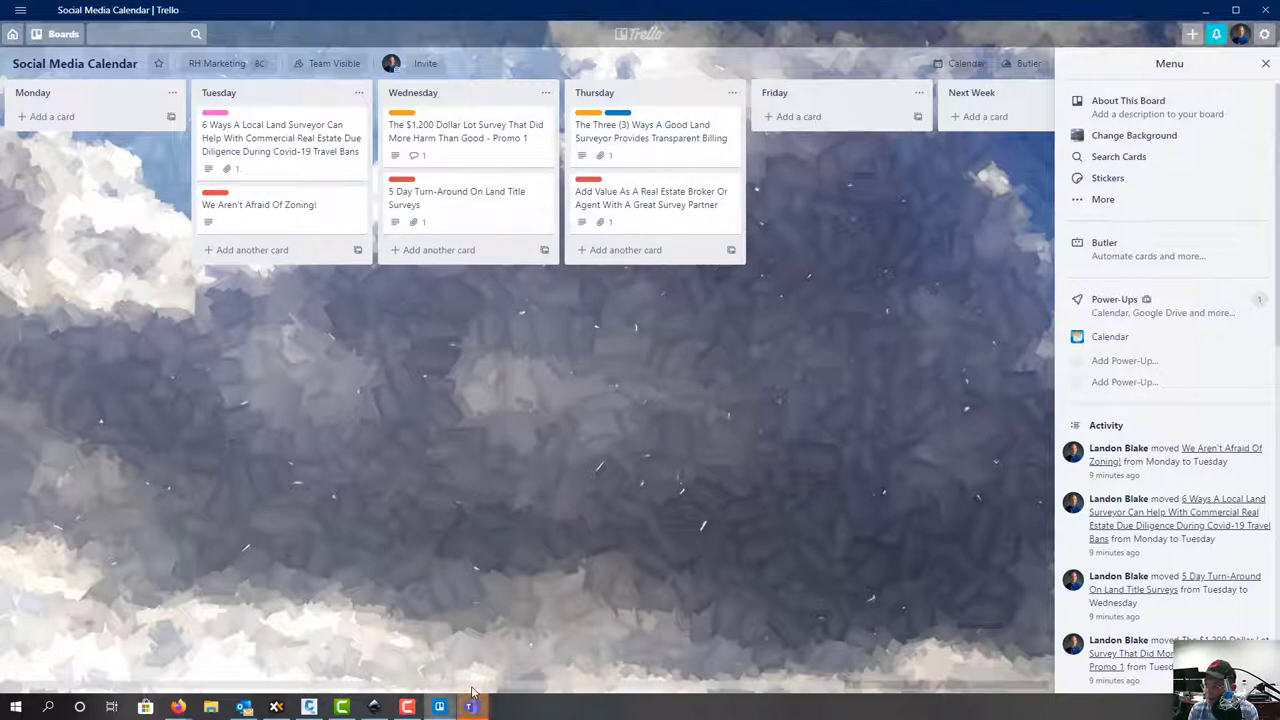
mouse_move(178, 707)
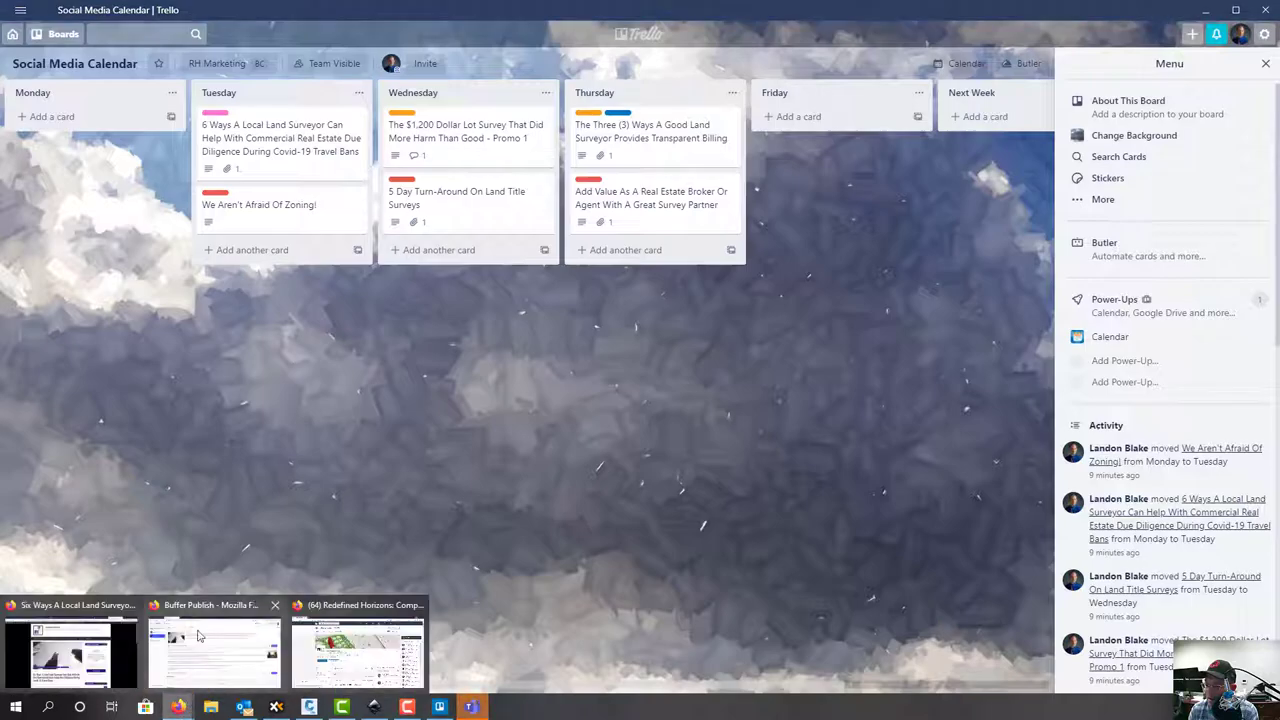
left_click(214, 652)
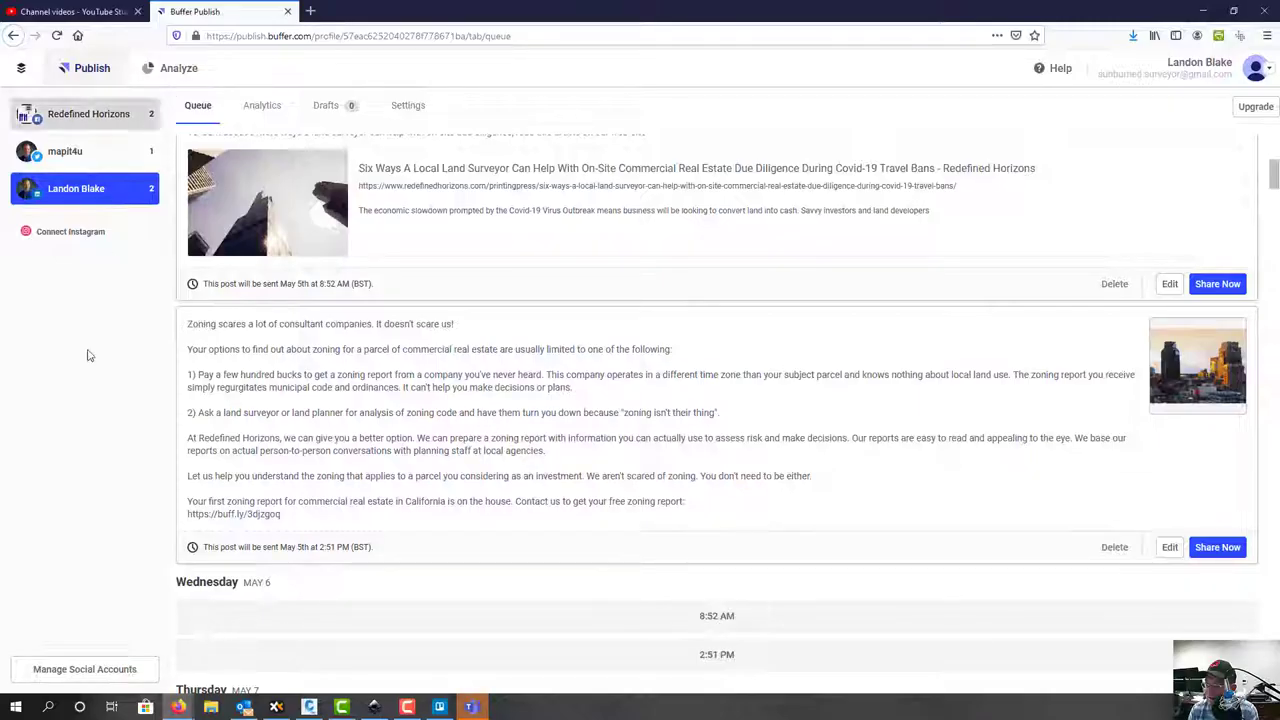